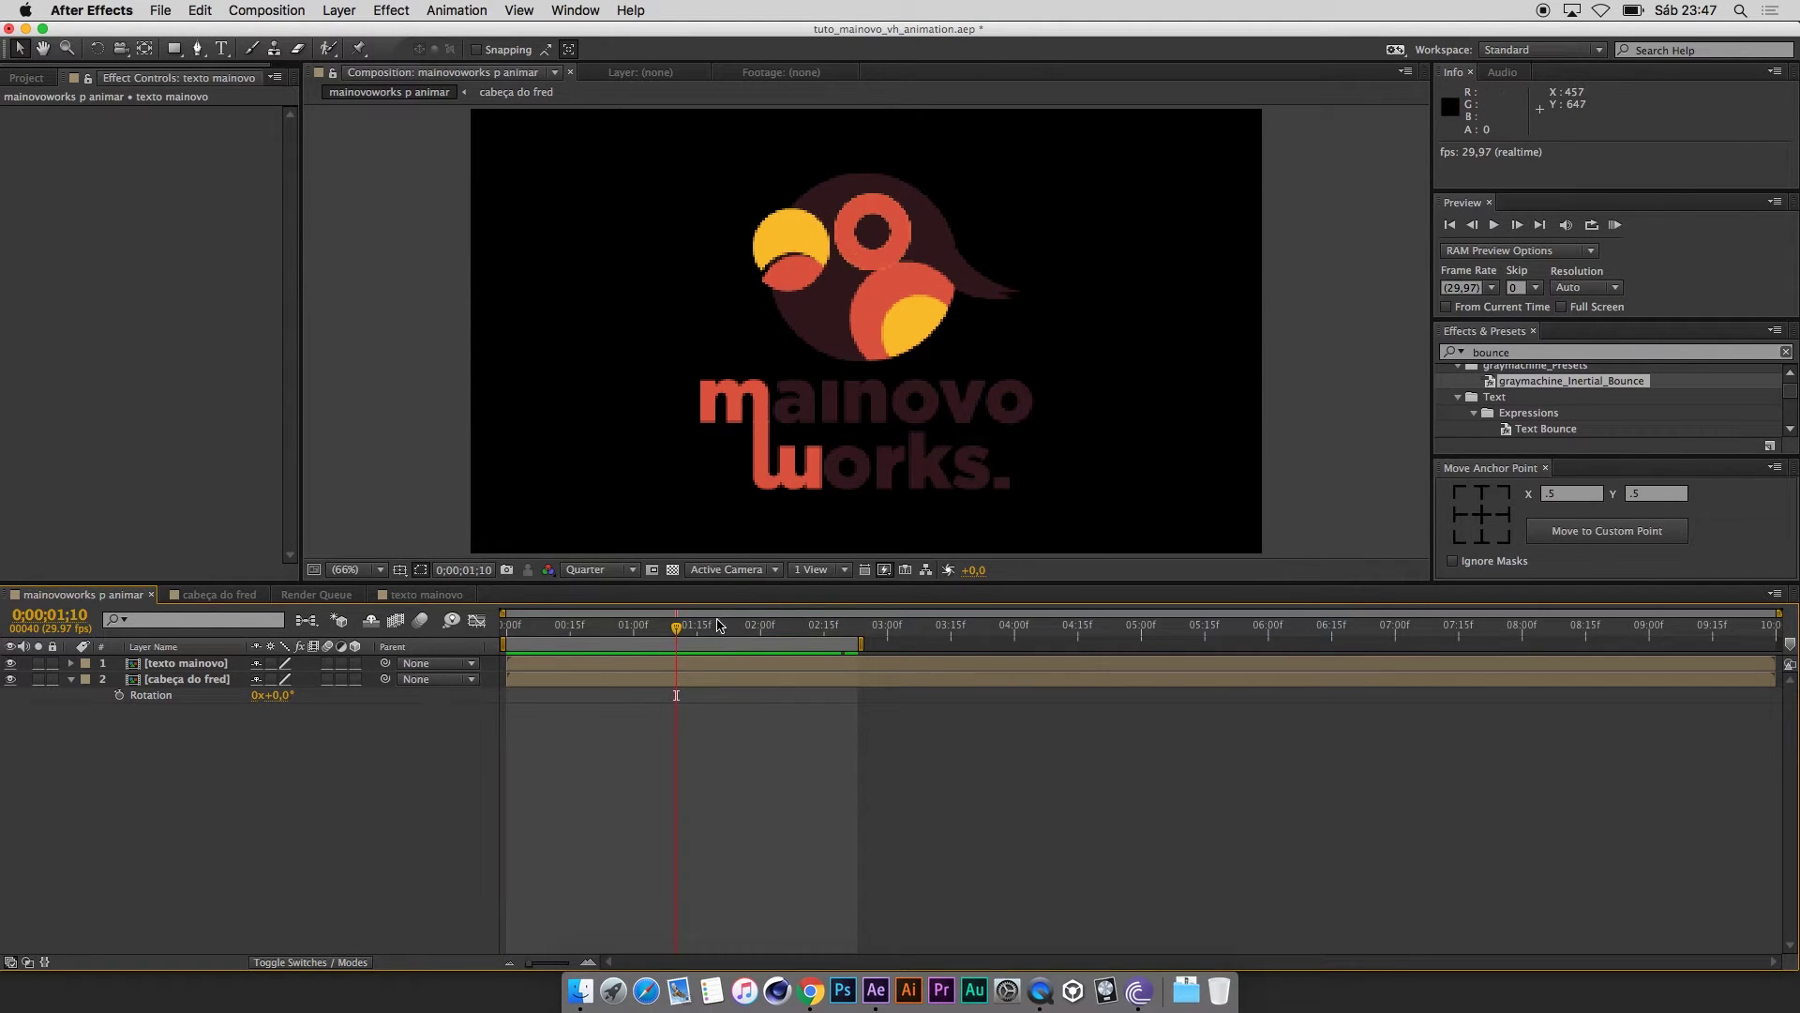
Preview the logo animation and open the texto mainovo composition.
{"action": "left_click_drag", "start_coordinate": [677, 647], "coordinate": [702, 651]}
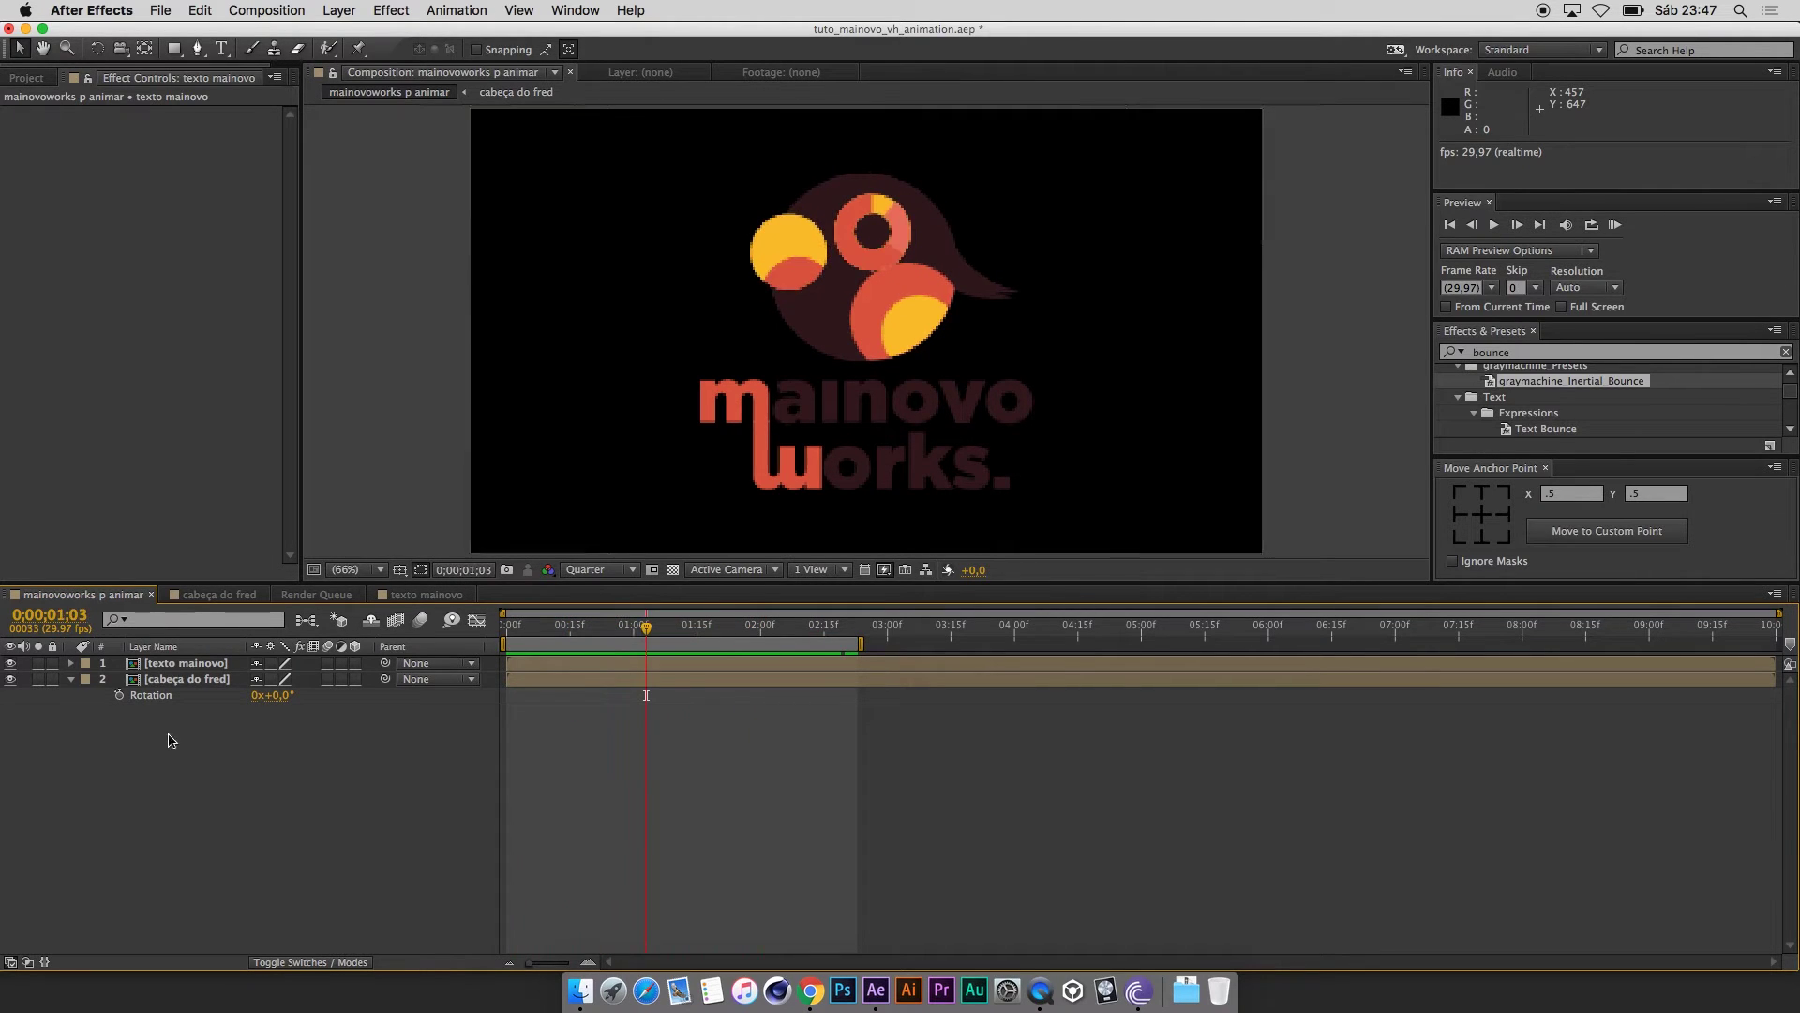
{"action": "left_click", "coordinate": [147, 666]}
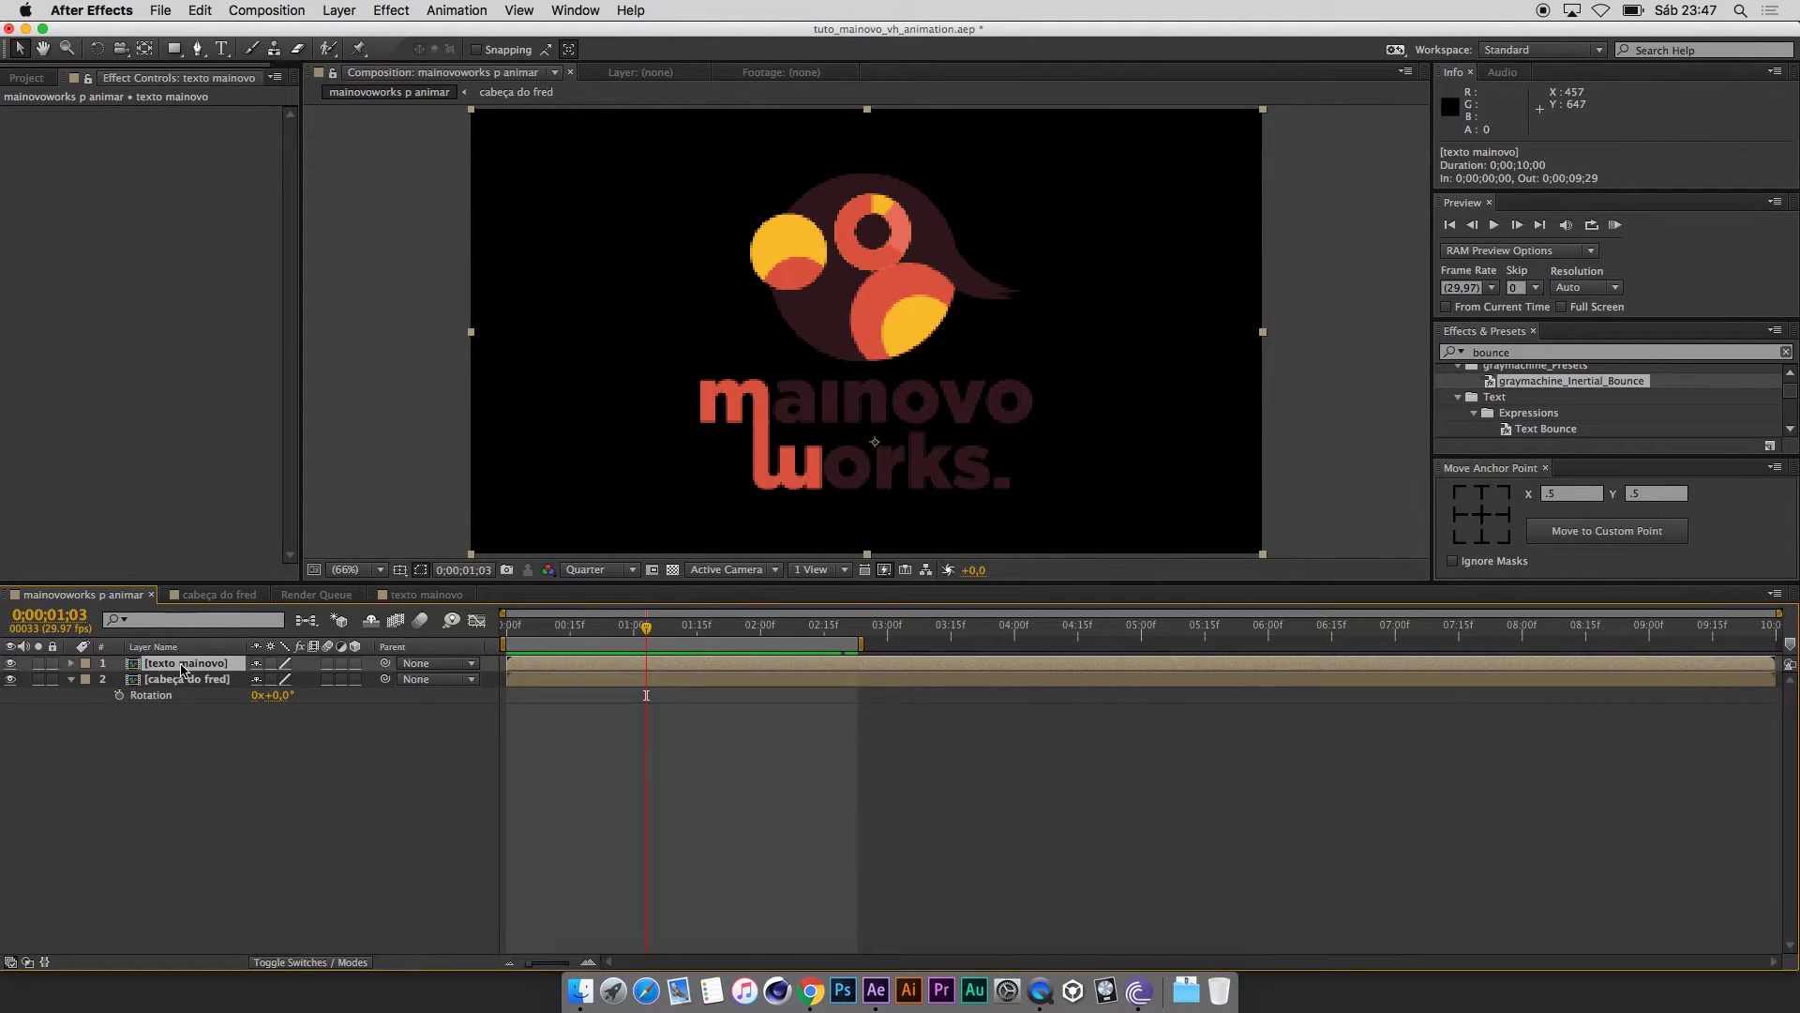
{"action": "double_click", "coordinate": [182, 666]}
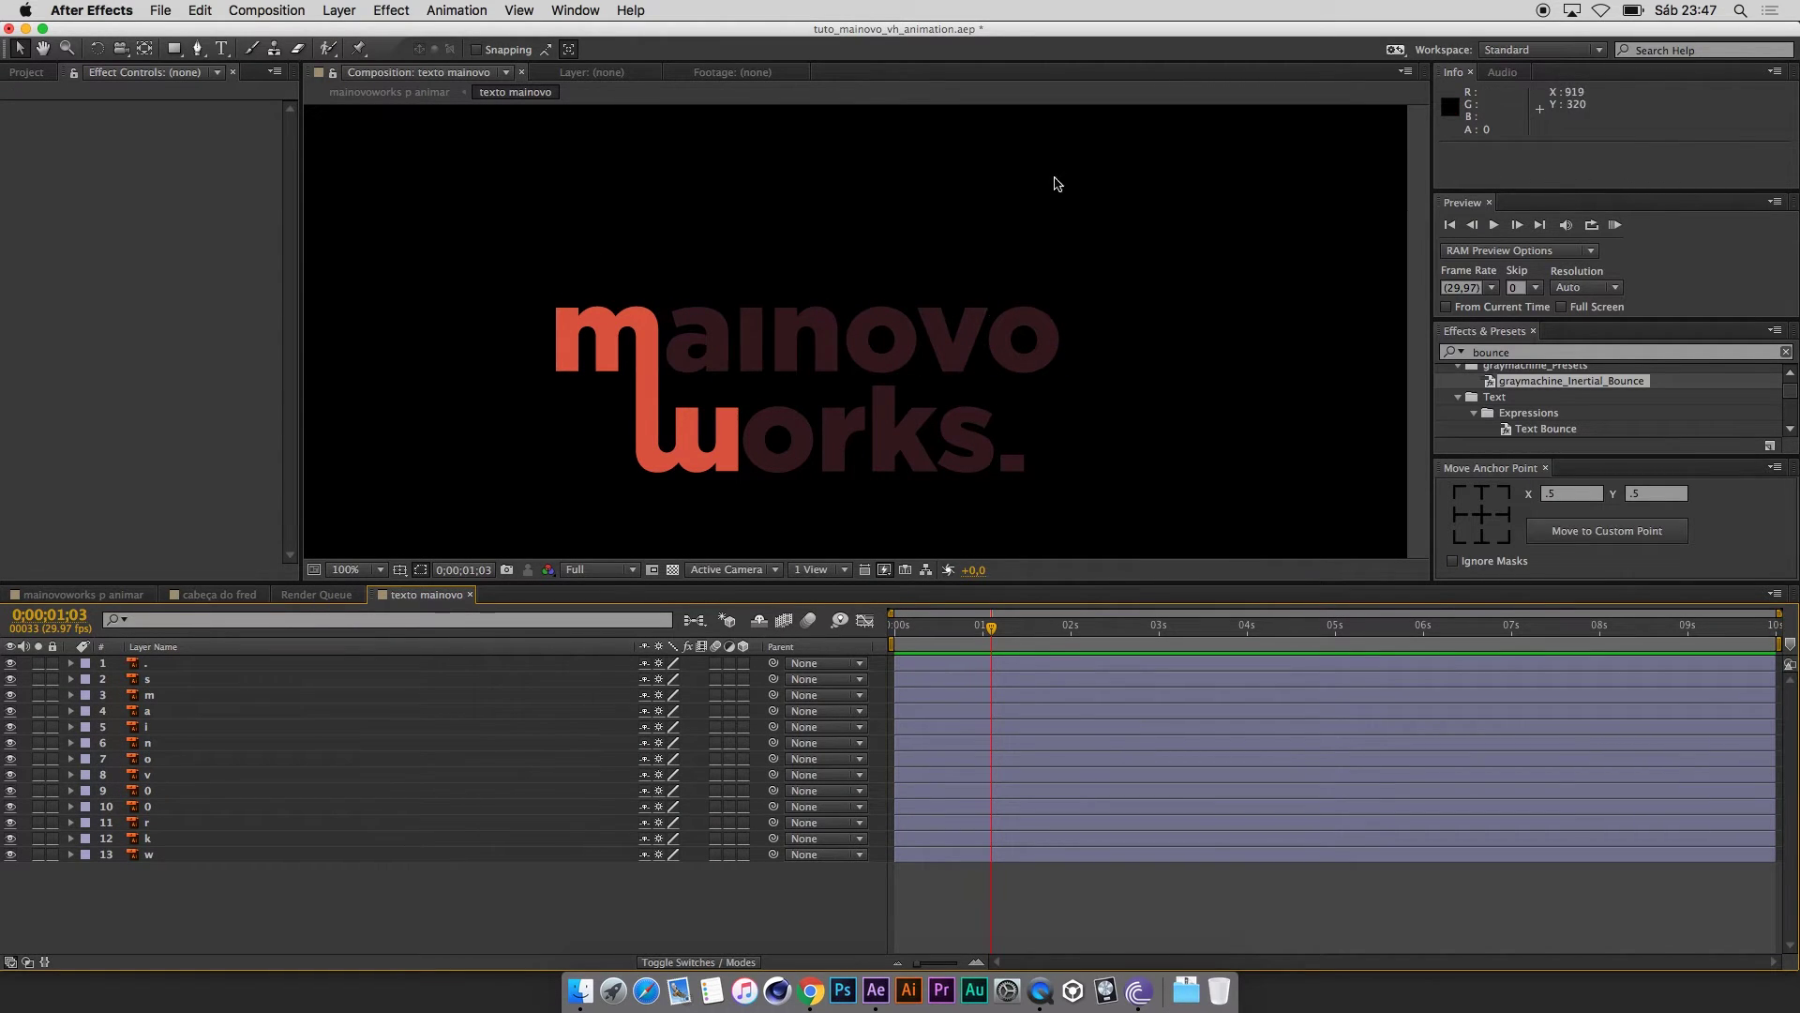
Move the mainovo letter layers (m, a, i, n, o, v, o) below the works letters.
{"action": "left_click_drag", "start_coordinate": [1210, 203], "coordinate": [481, 330]}
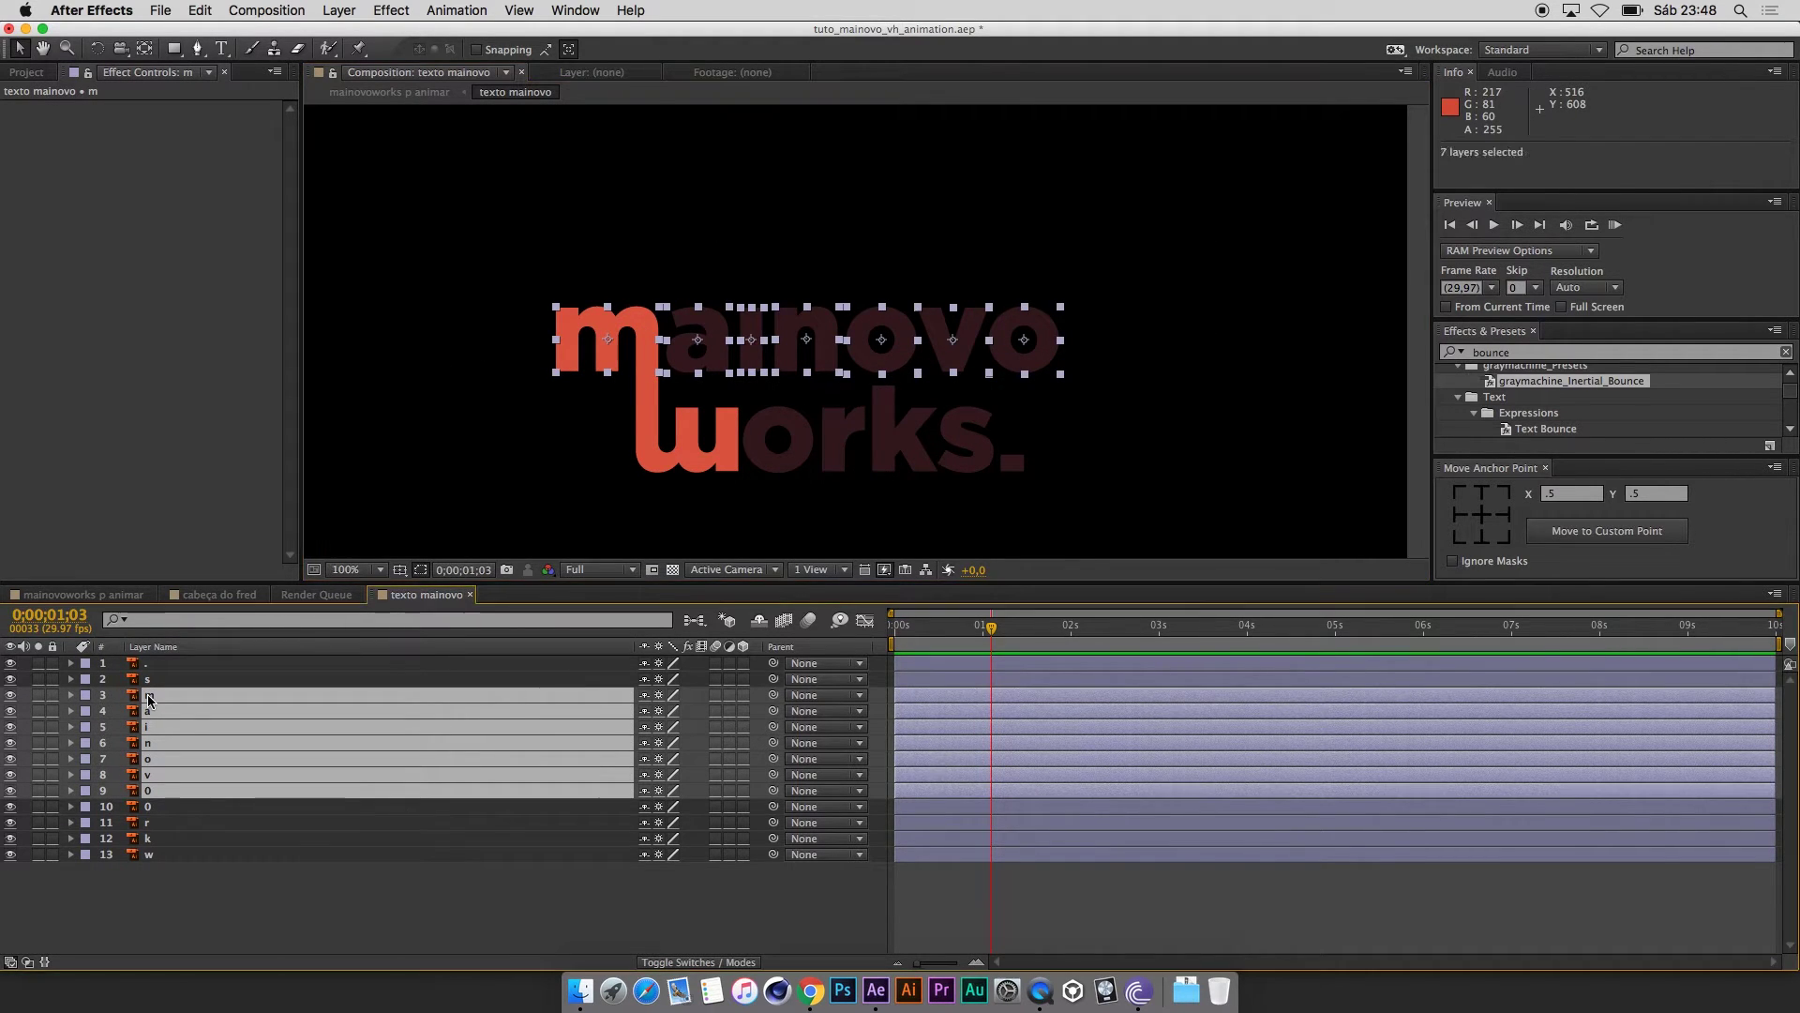
{"action": "left_click_drag", "start_coordinate": [147, 698], "coordinate": [152, 868]}
{"action": "left_click", "coordinate": [251, 912]}
{"action": "left_click_drag", "start_coordinate": [251, 912], "coordinate": [147, 761]}
Check the new layer order, then select the mainovo letters for colour labelling.
{"action": "left_click", "coordinate": [165, 743]}
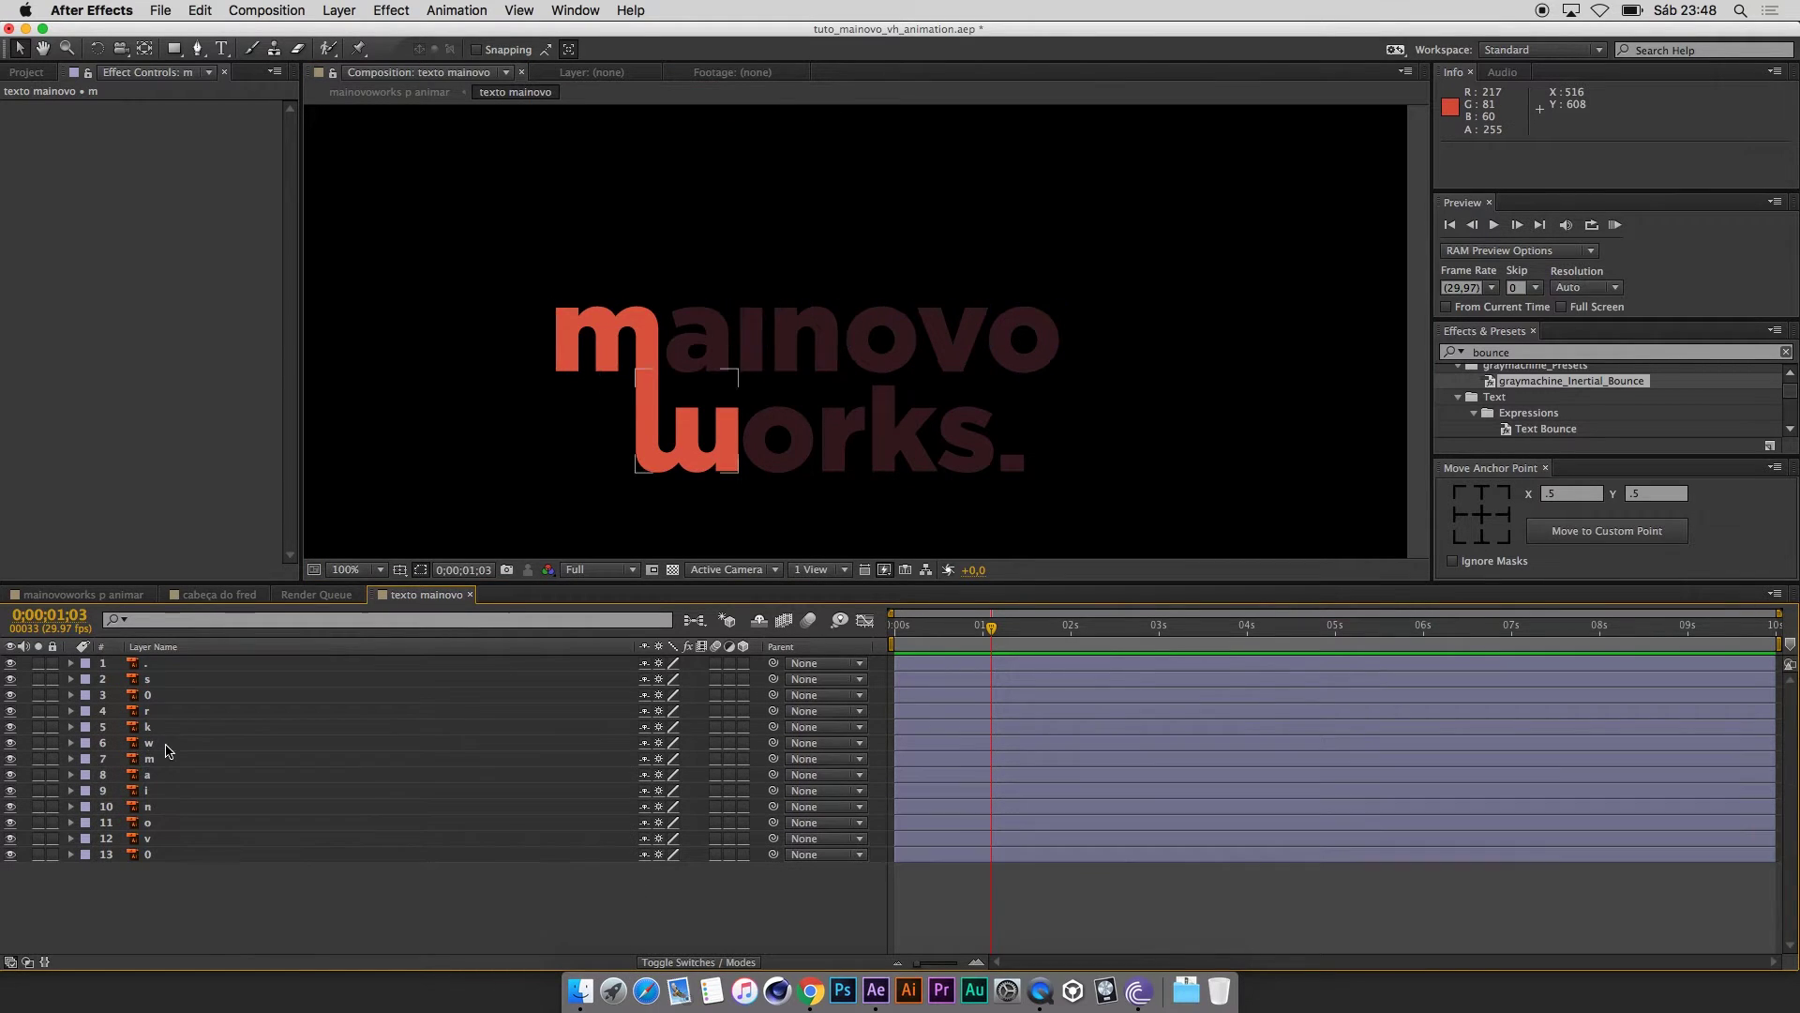
{"action": "left_click", "coordinate": [162, 666], "text": "shift"}
{"action": "left_click", "coordinate": [1093, 450]}
{"action": "left_click_drag", "start_coordinate": [1078, 487], "coordinate": [675, 403]}
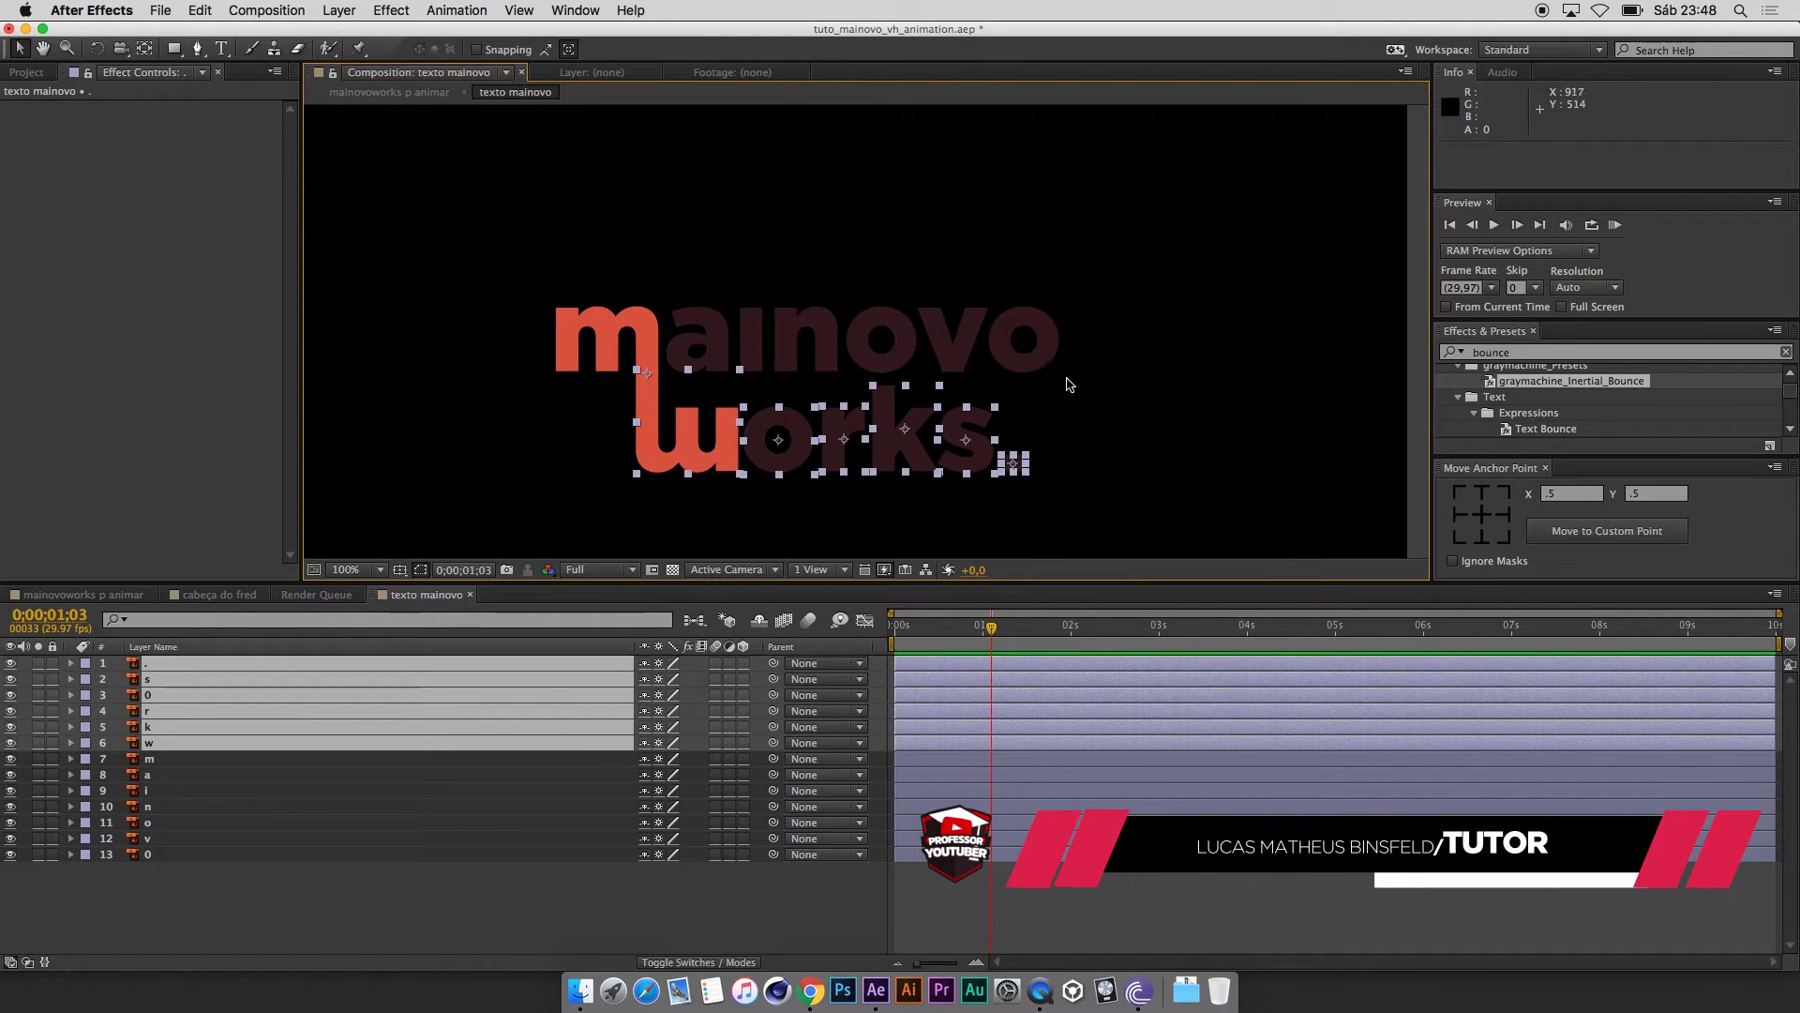
{"action": "left_click", "coordinate": [1072, 385]}
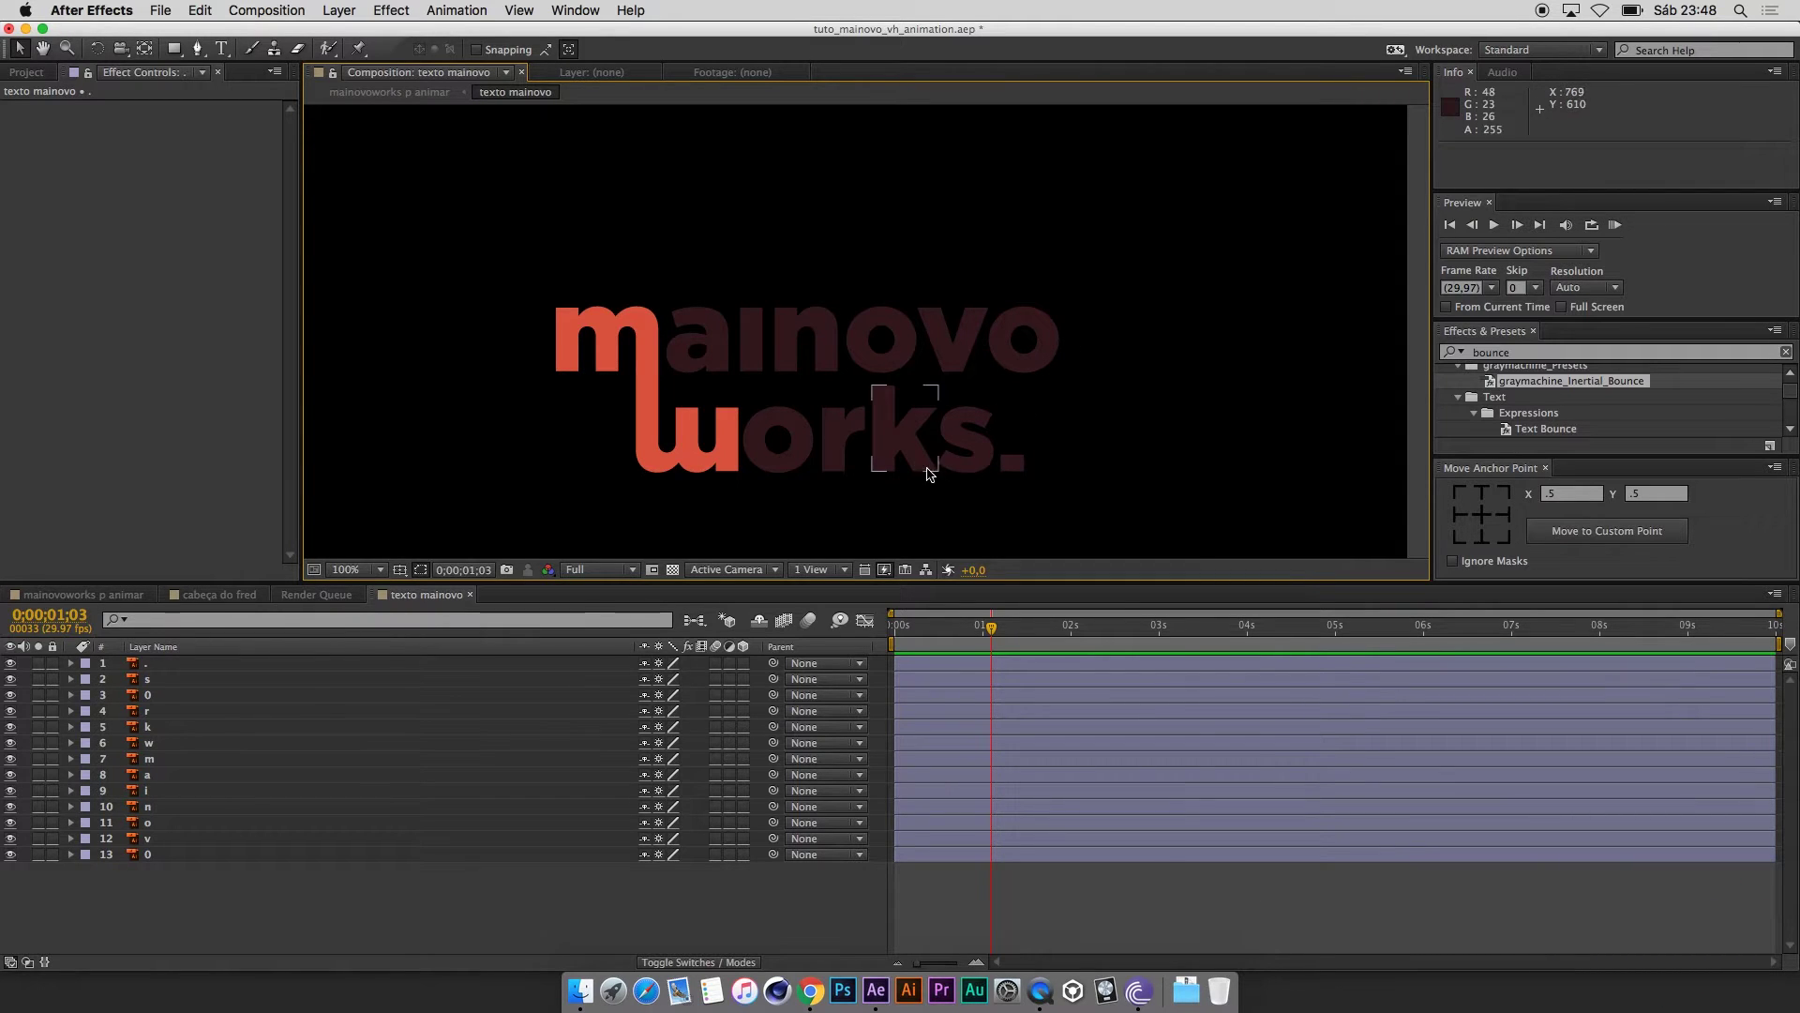
{"action": "left_click", "coordinate": [787, 439]}
{"action": "left_click", "coordinate": [1023, 339]}
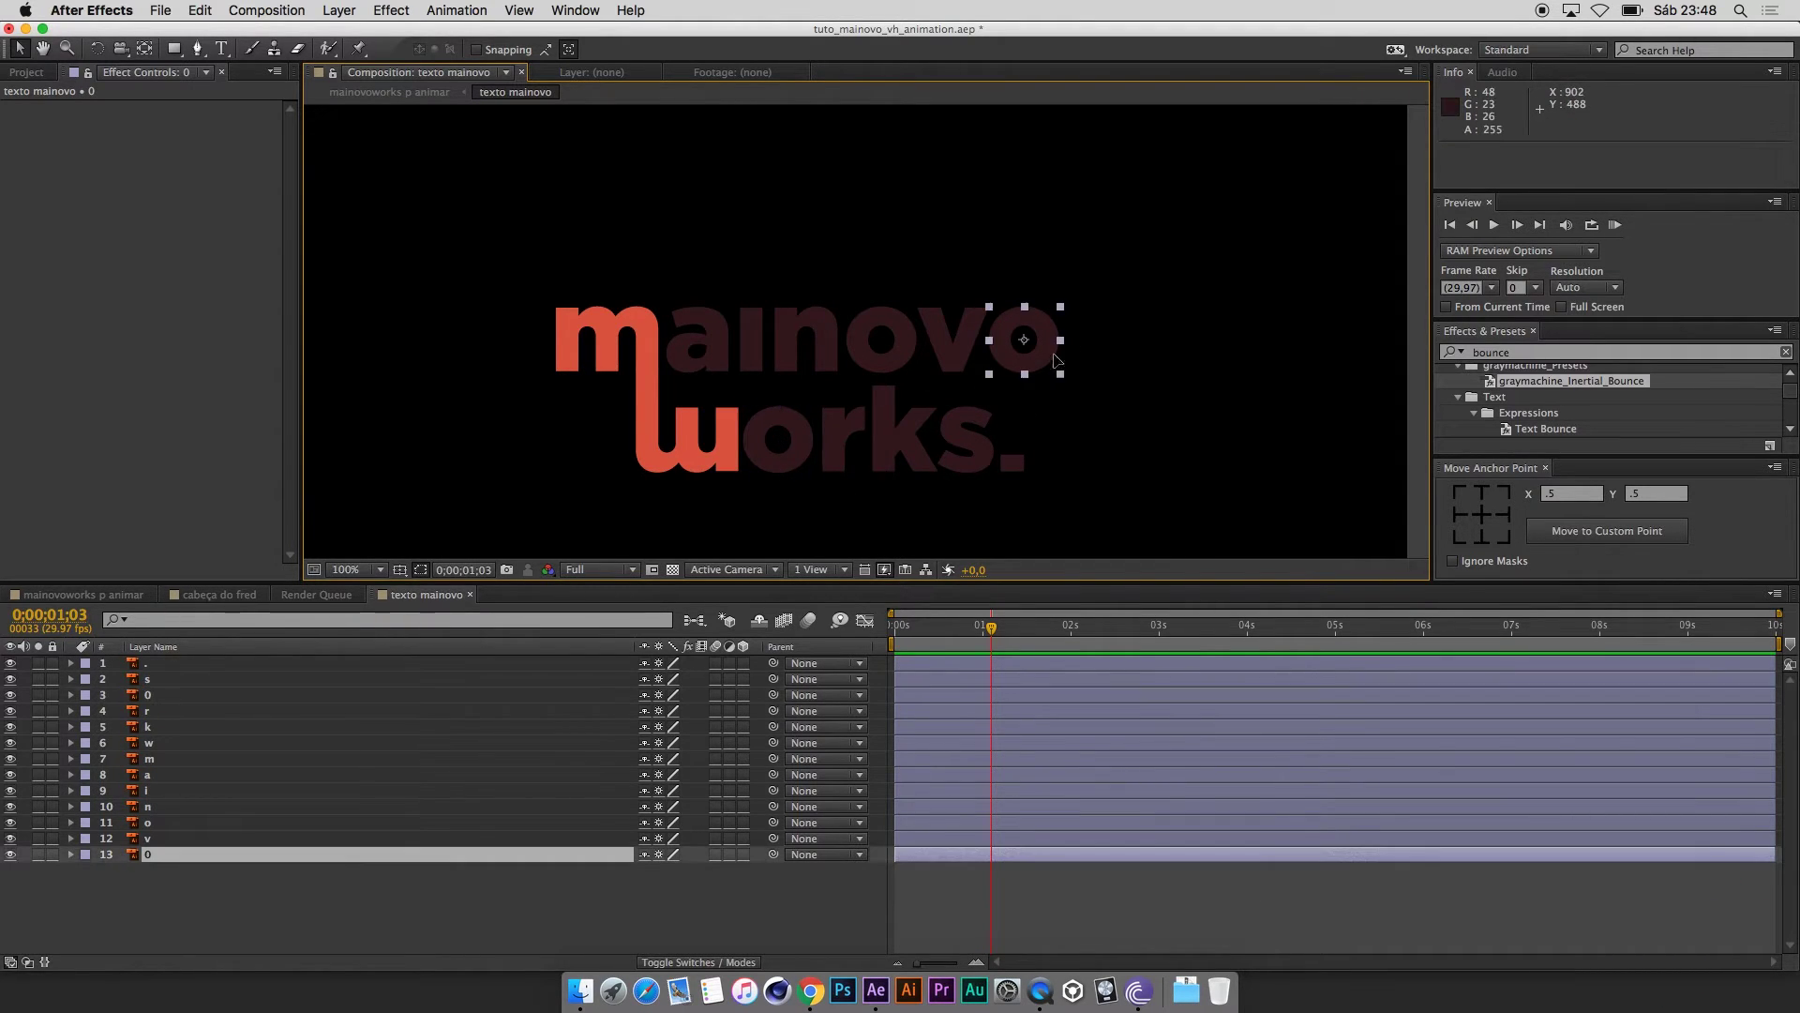
{"action": "left_click", "coordinate": [1078, 358]}
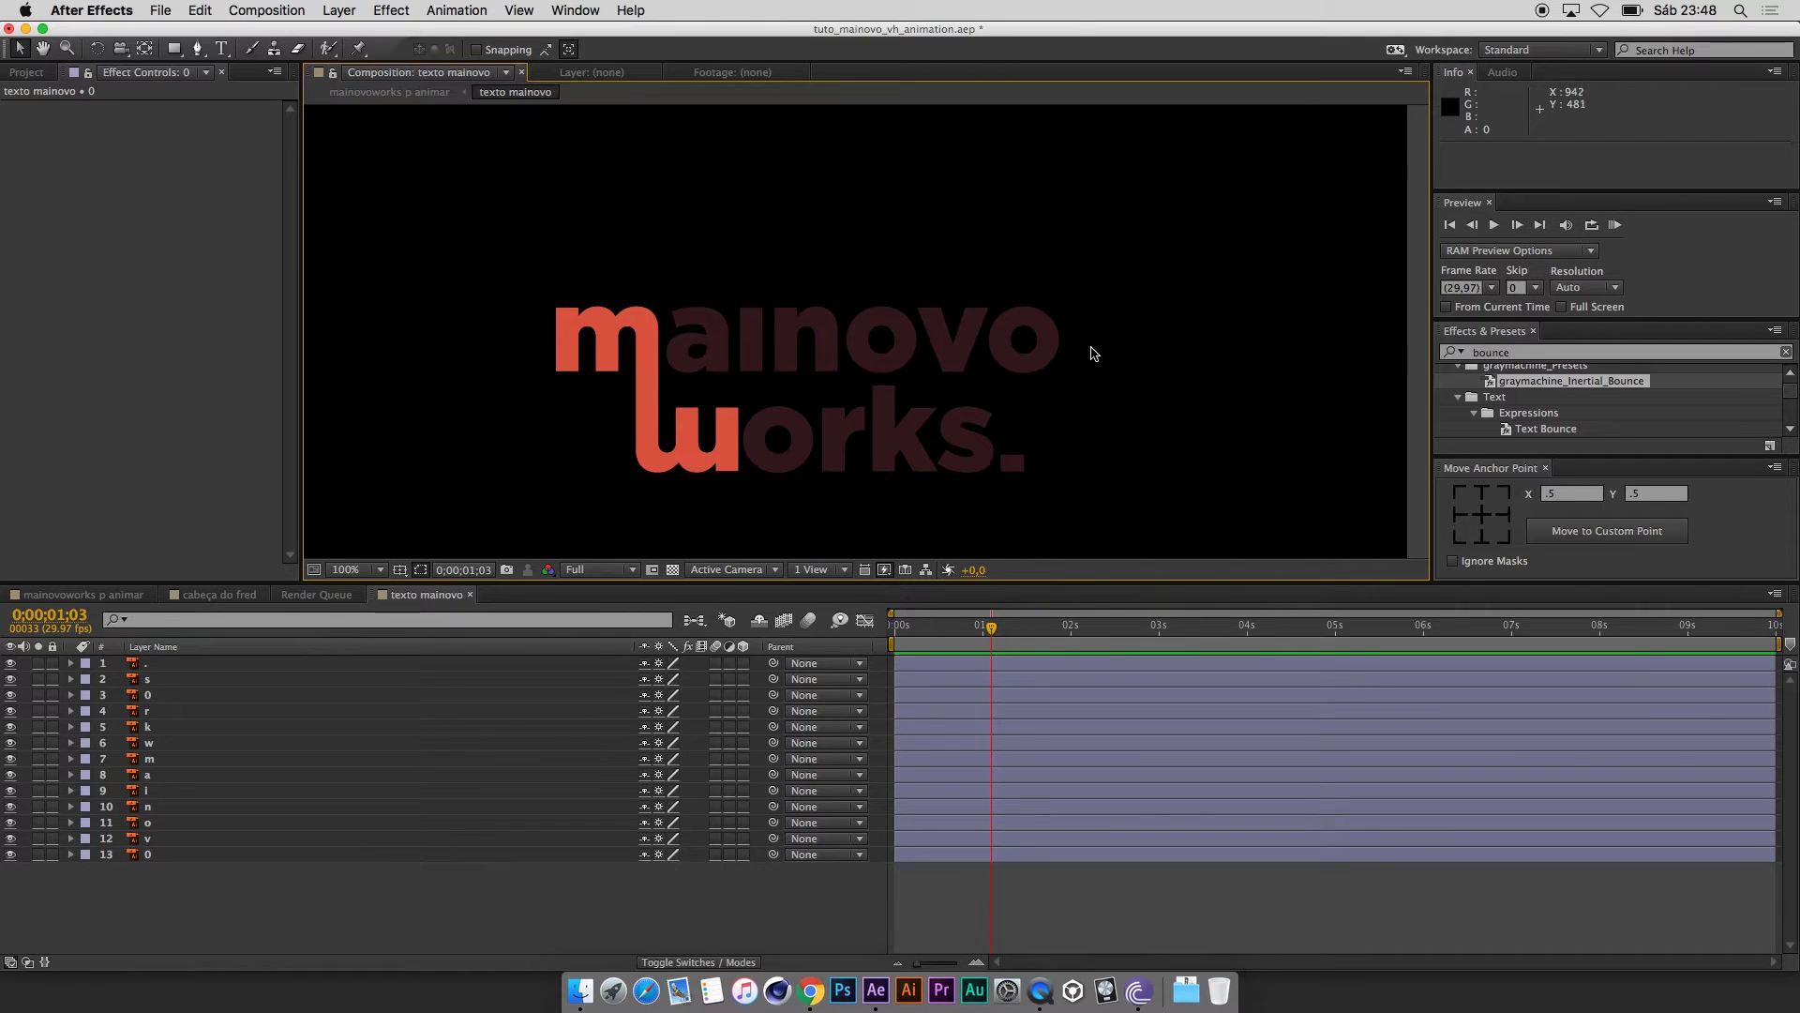
{"action": "left_click_drag", "start_coordinate": [1116, 268], "coordinate": [525, 366]}
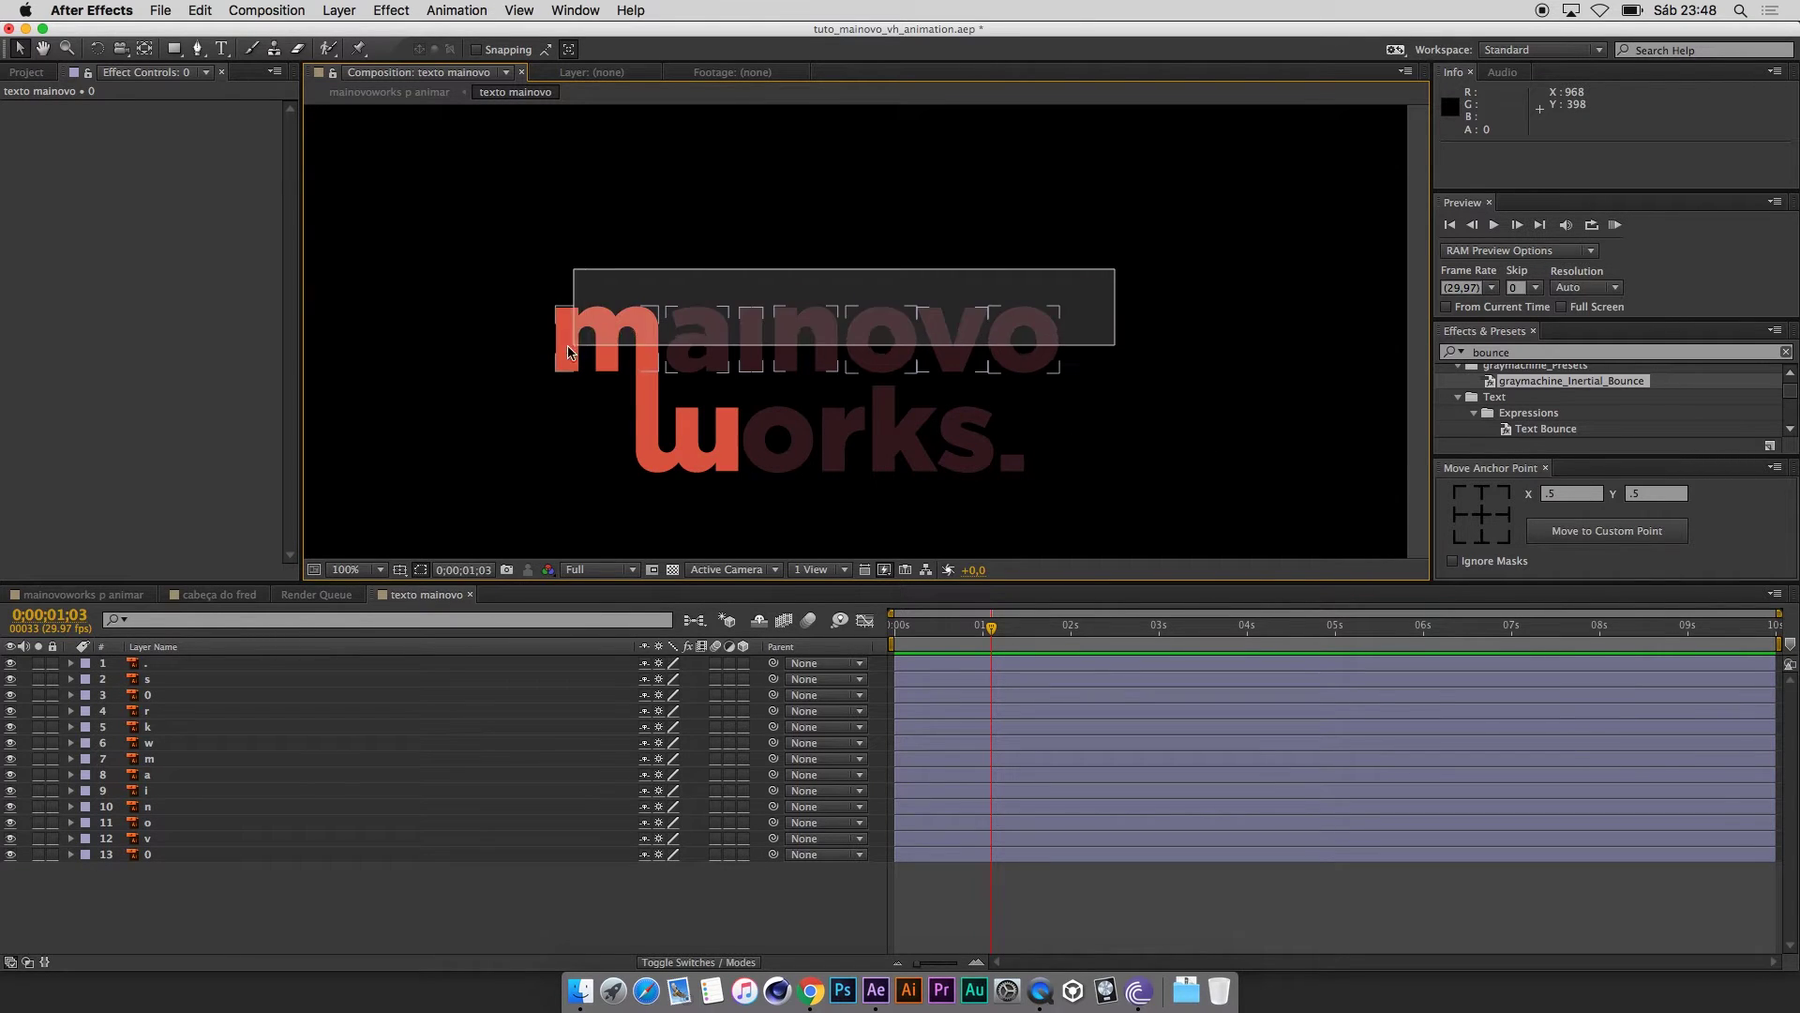
{"action": "left_click", "coordinate": [85, 762]}
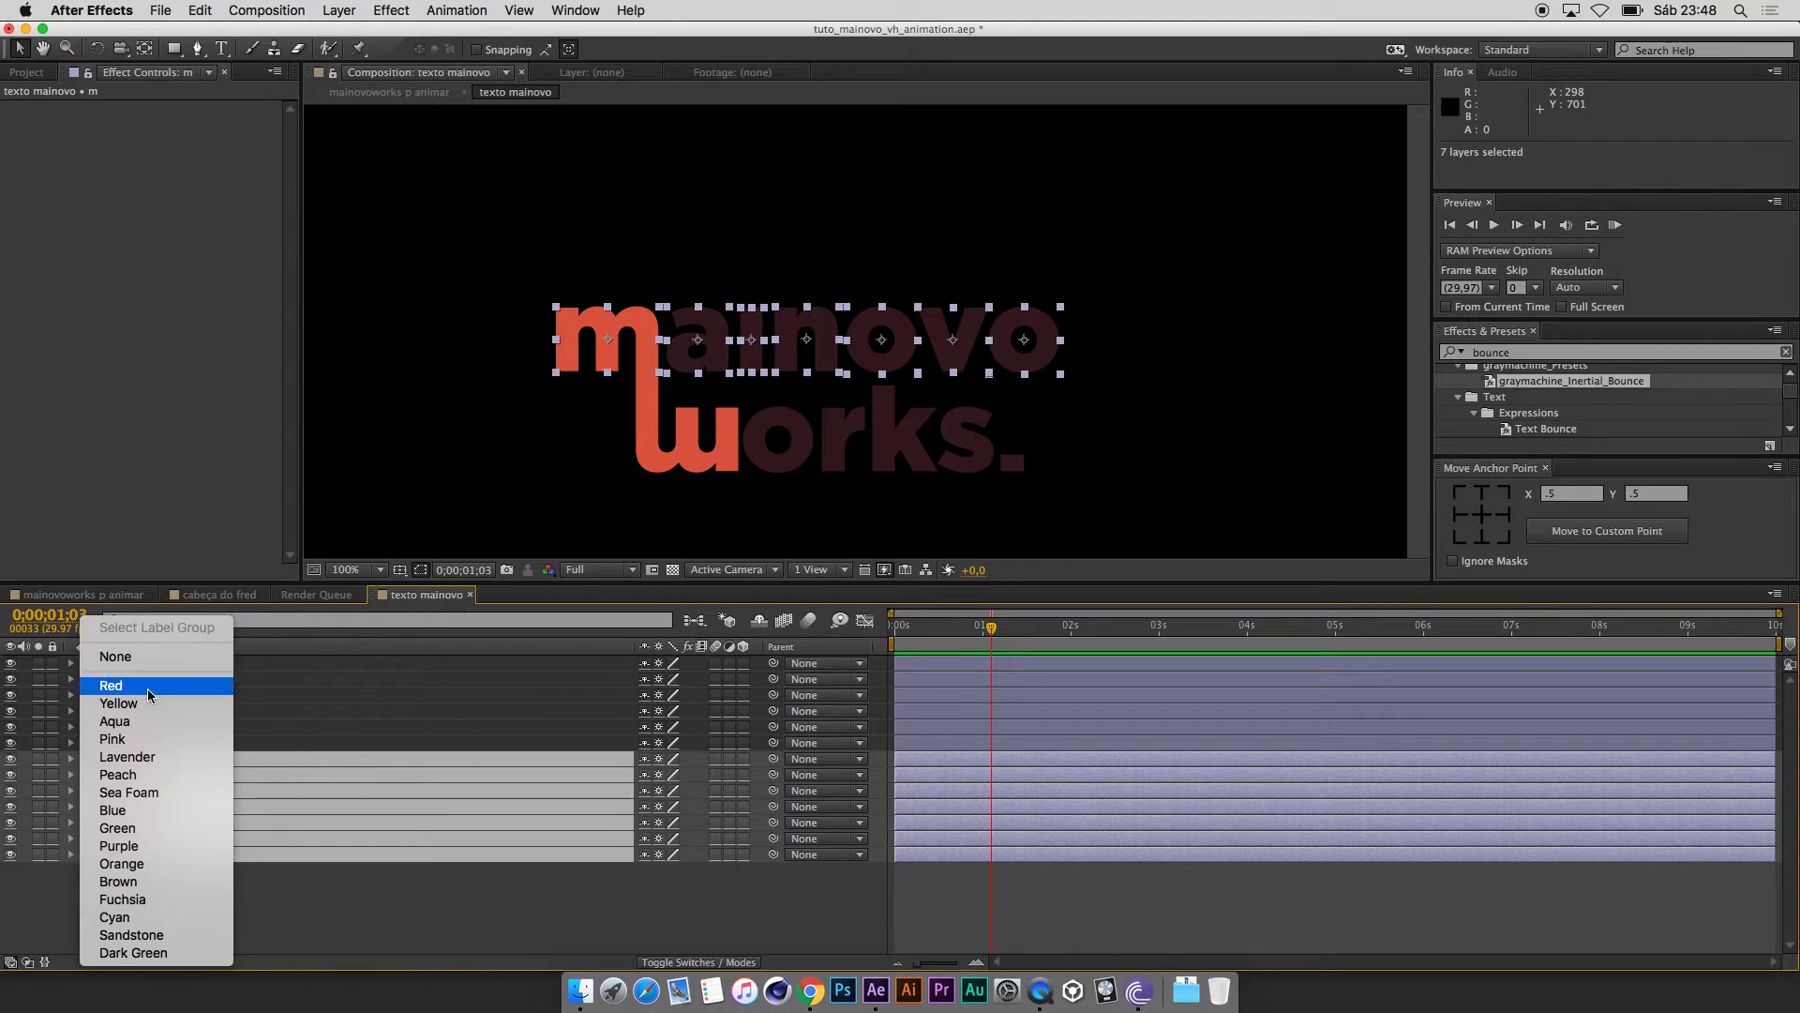
Give the mainovo letters the Purple label and the works letters the Orange label.
{"action": "left_click", "coordinate": [119, 845]}
{"action": "left_click", "coordinate": [140, 663]}
{"action": "left_click", "coordinate": [140, 743], "text": "shift"}
{"action": "left_click", "coordinate": [84, 743]}
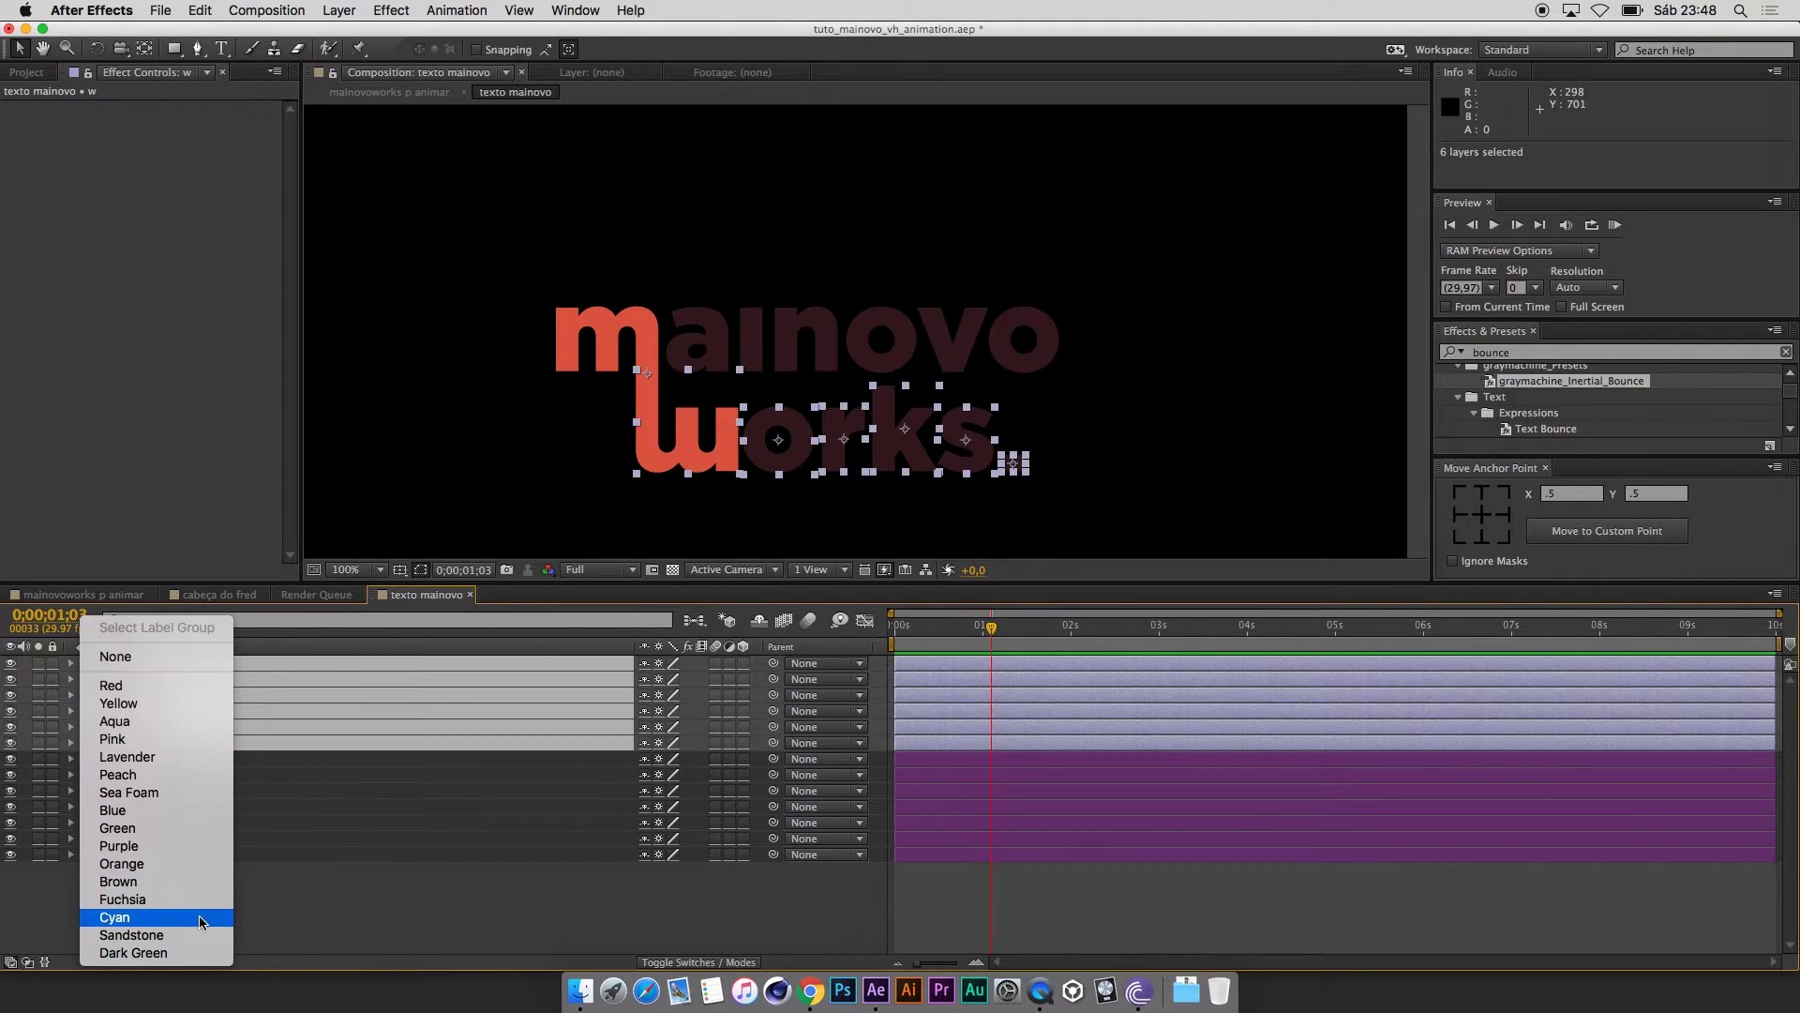
{"action": "left_click", "coordinate": [131, 863]}
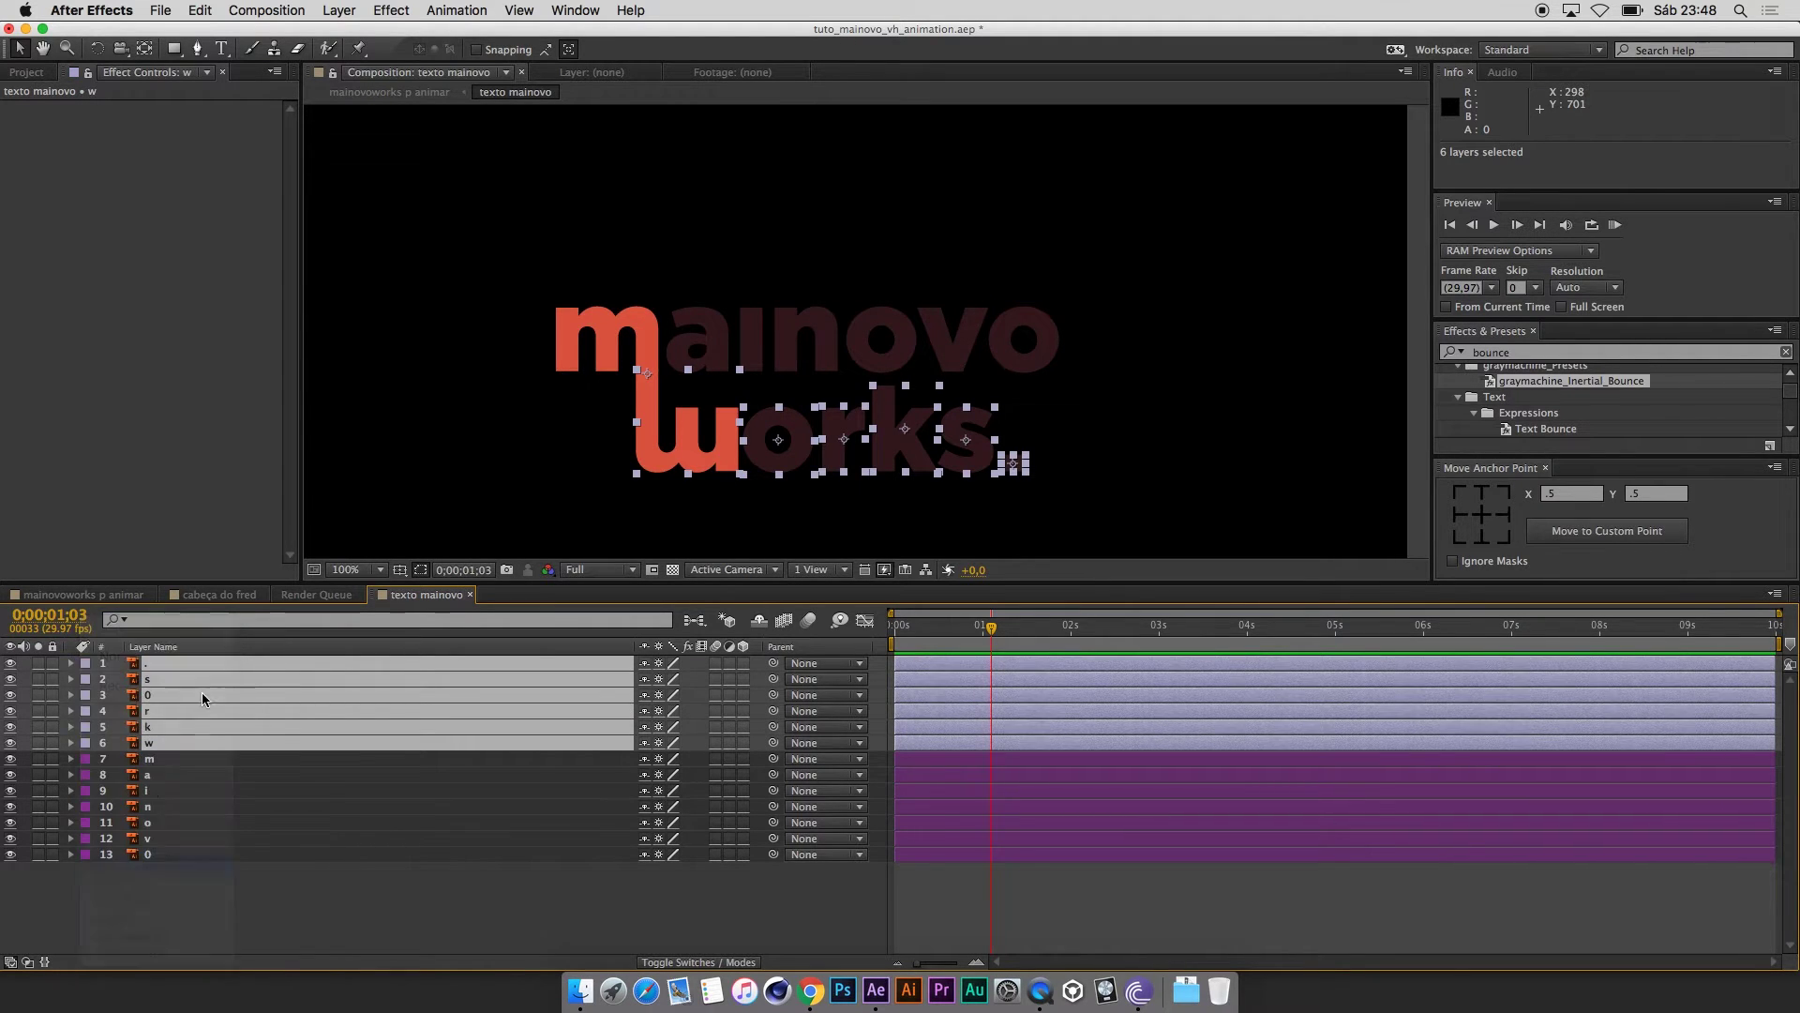
Test-select the works and mainovo letters in the composition, then deselect all layers.
{"action": "left_click", "coordinate": [1060, 881]}
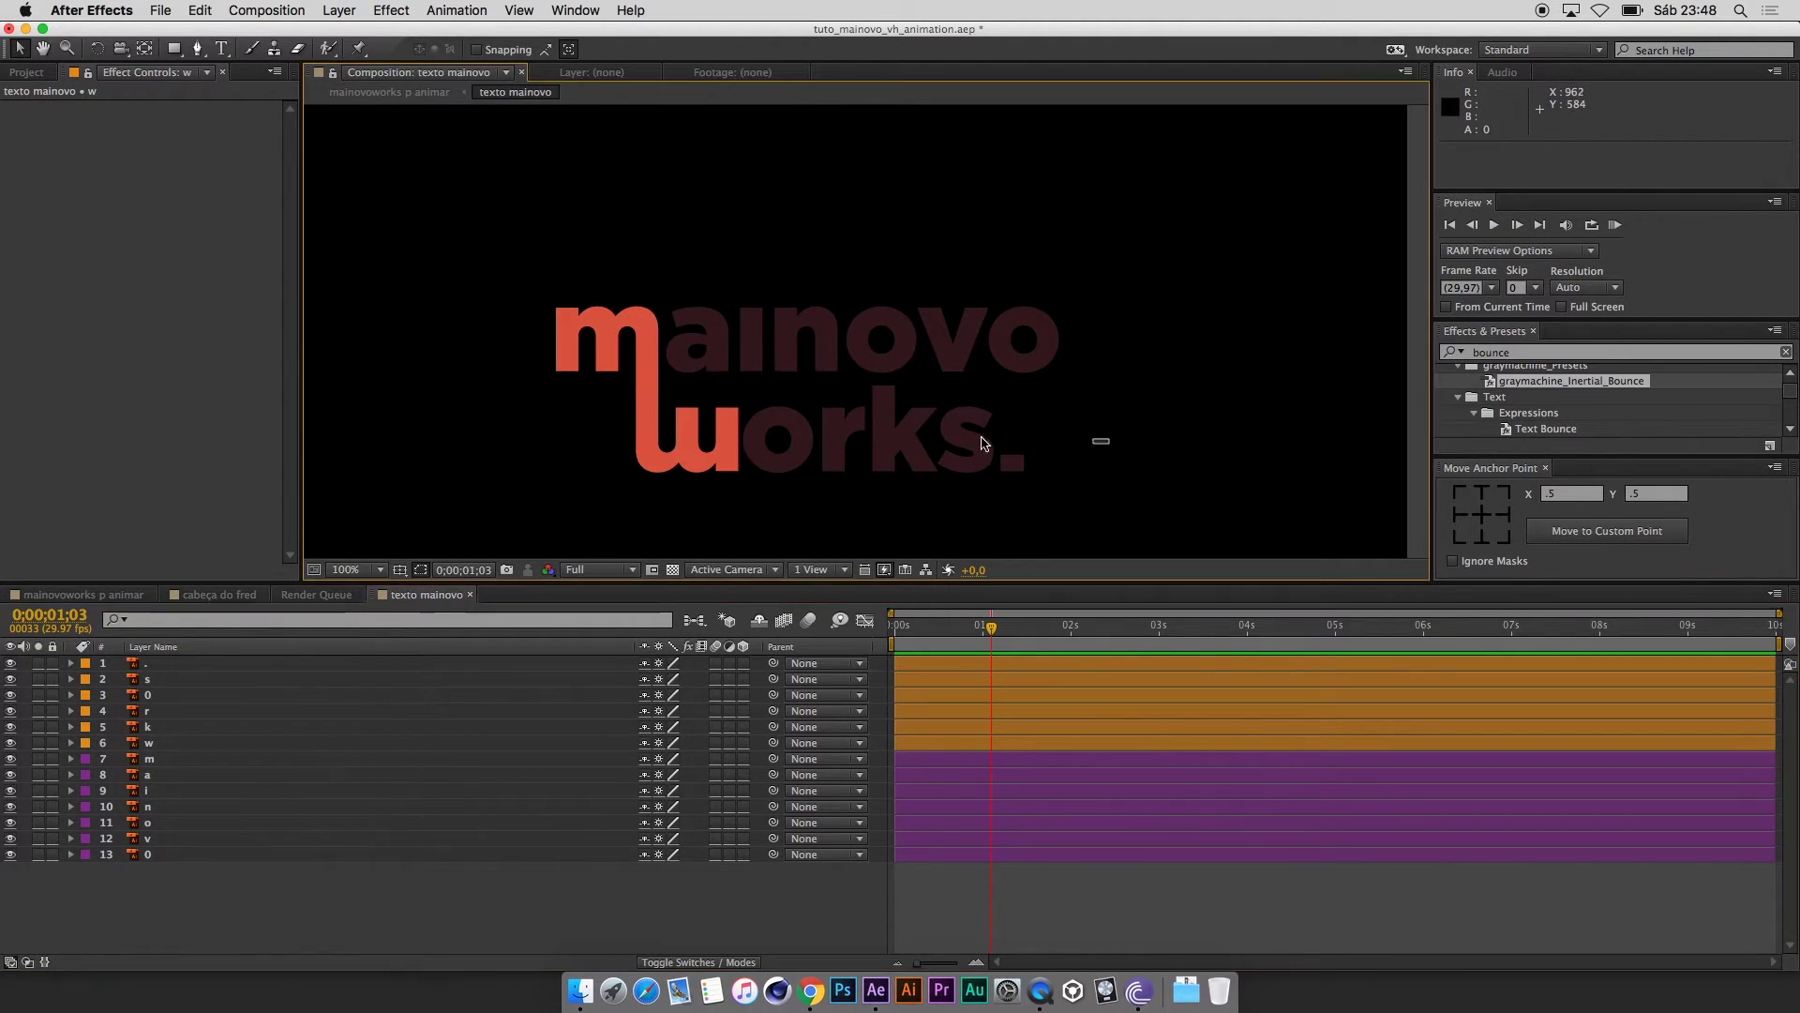
{"action": "left_click_drag", "start_coordinate": [656, 394], "coordinate": [1389, 602]}
{"action": "left_click", "coordinate": [1114, 931]}
{"action": "left_click", "coordinate": [1004, 745]}
{"action": "left_click", "coordinate": [1334, 602]}
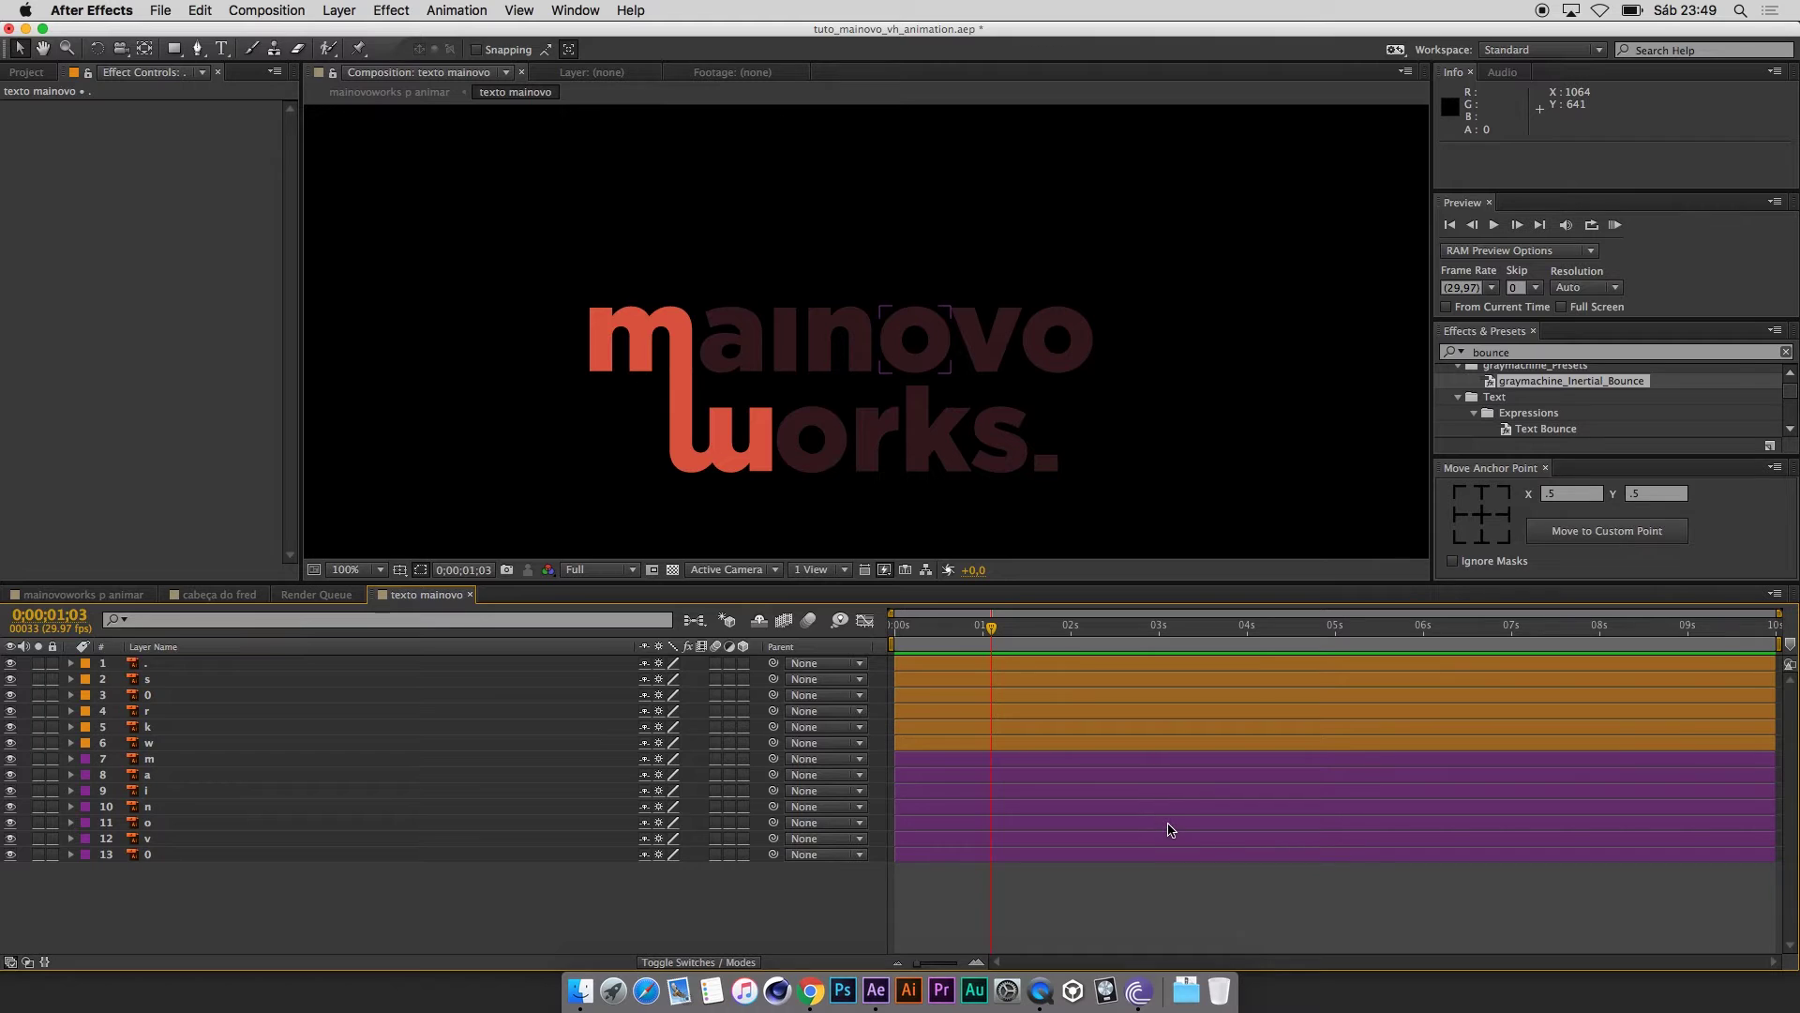
{"action": "left_click_drag", "start_coordinate": [1133, 260], "coordinate": [582, 346]}
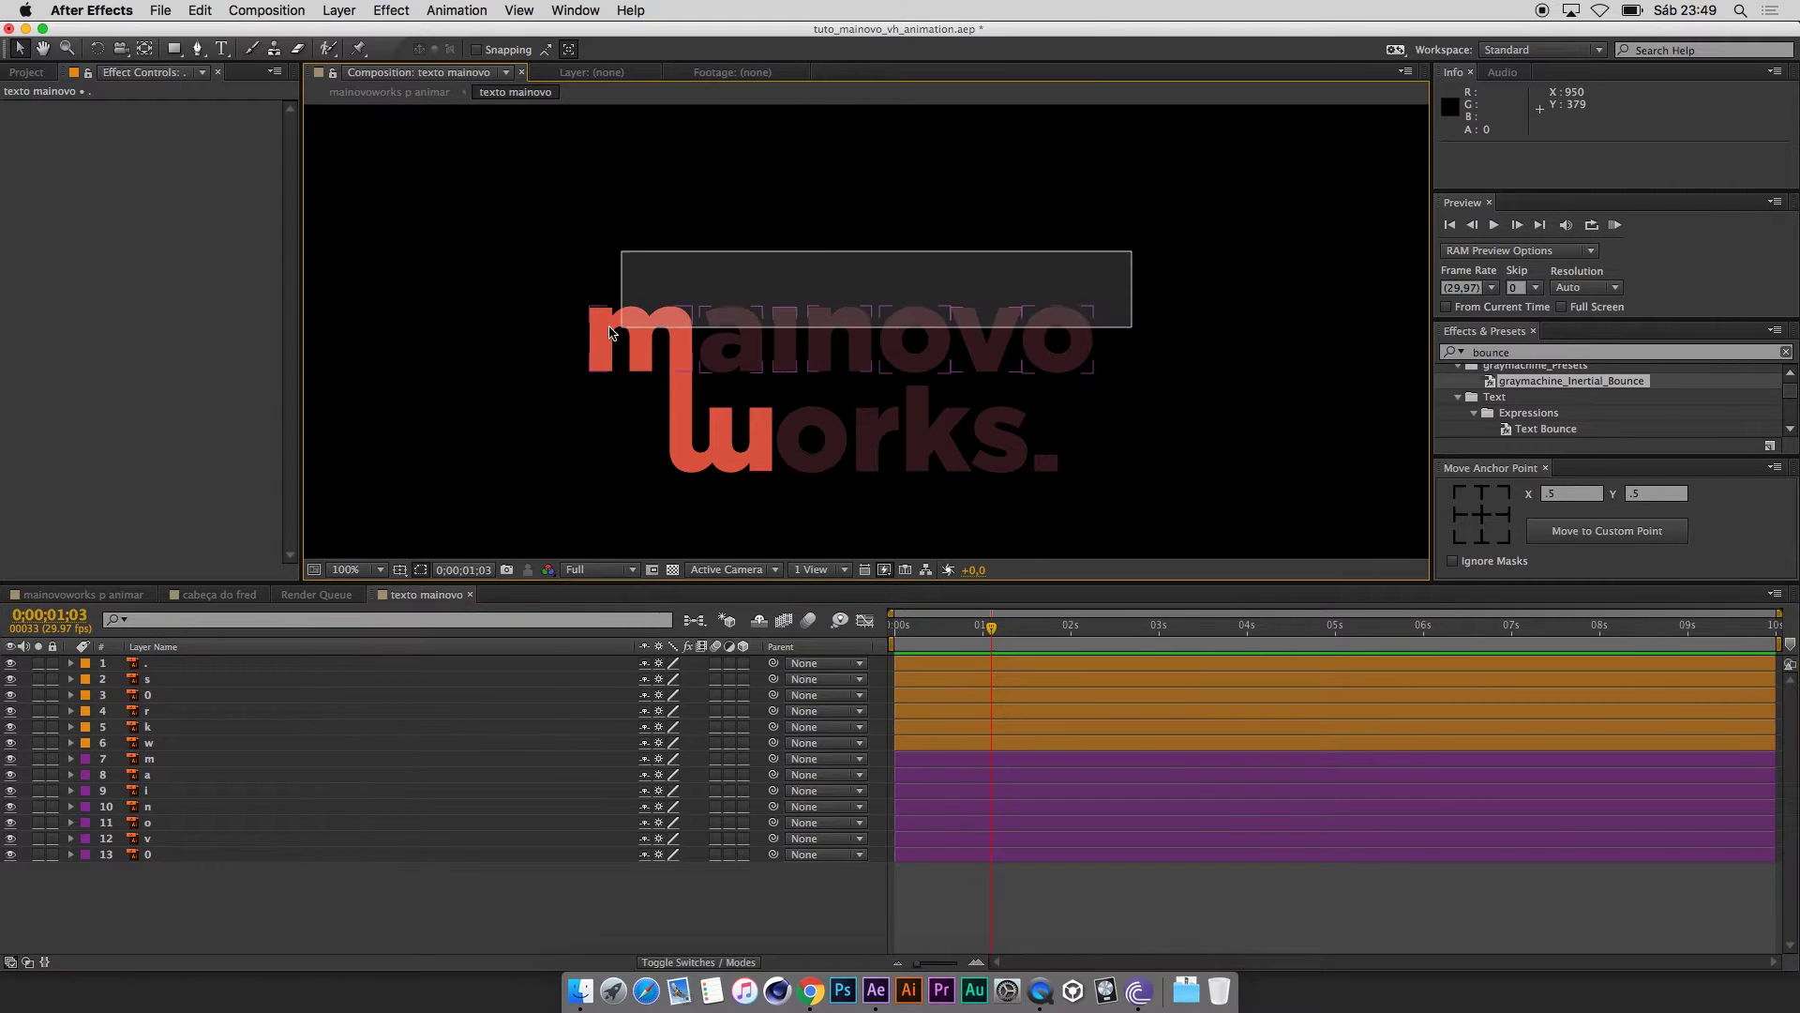
{"action": "key", "text": "super+shift+a"}
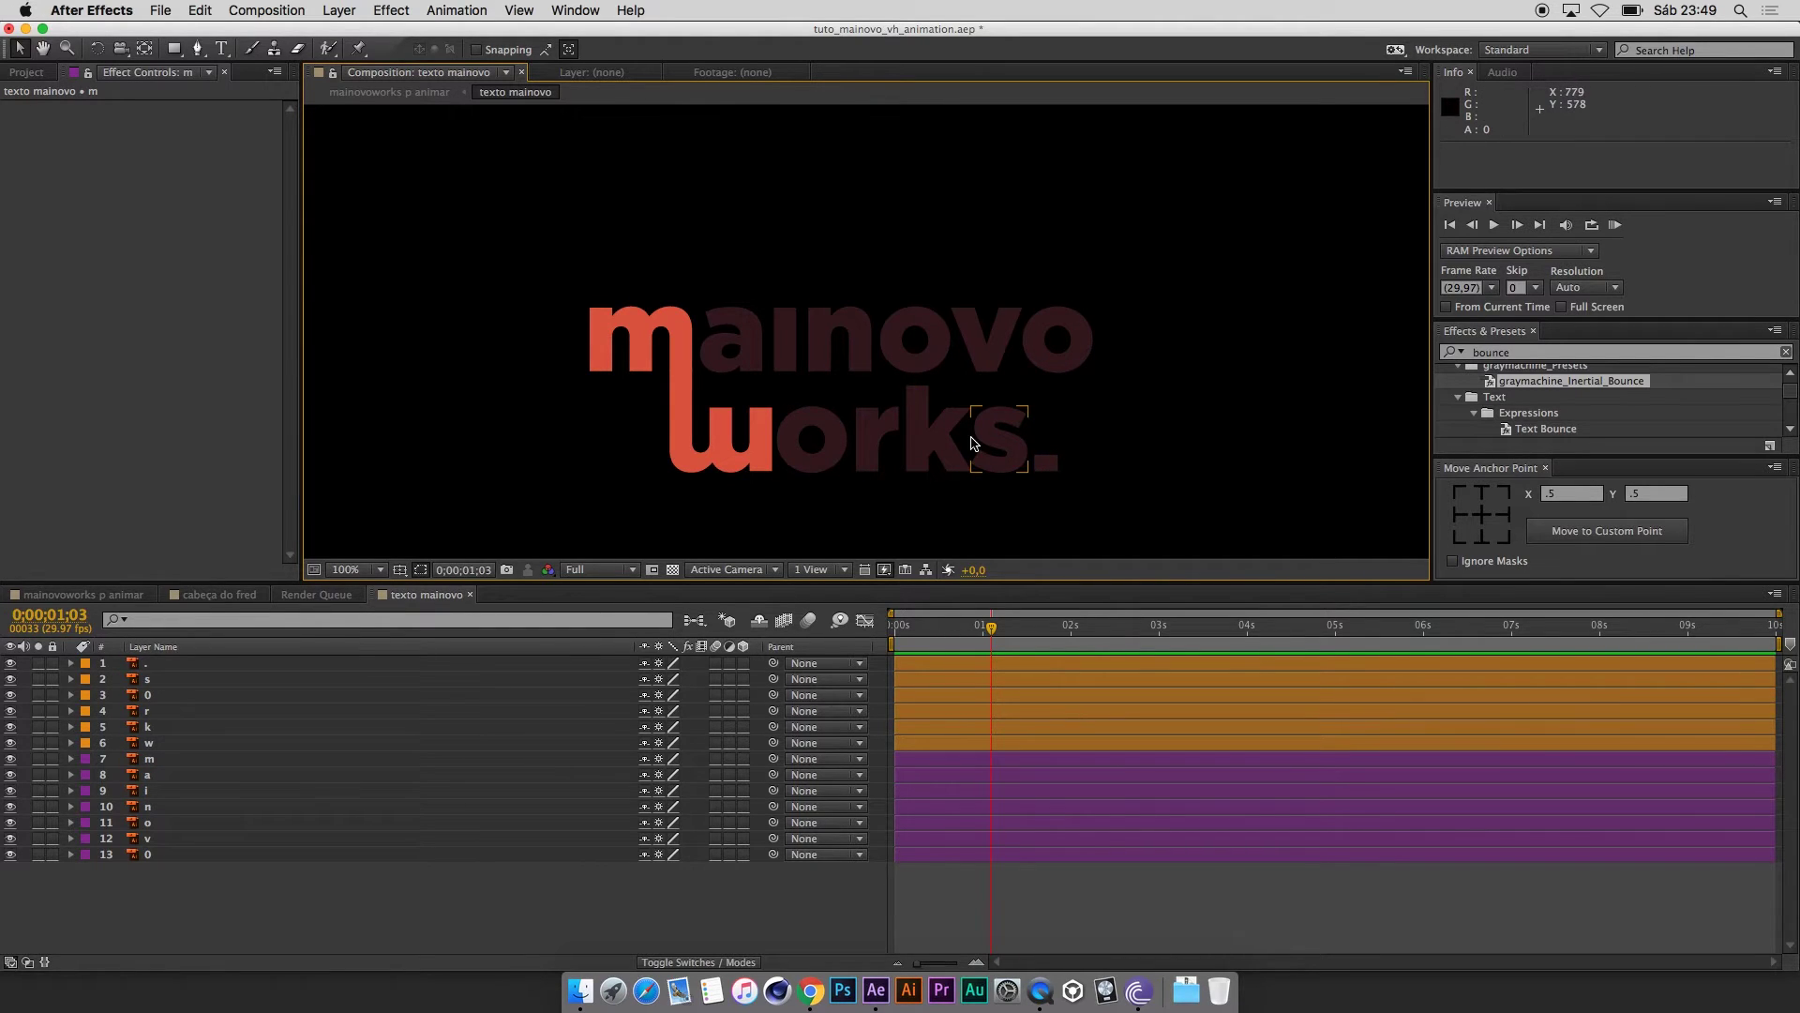
Add Scale and Rotation keyframes to the m layer at 0s.
{"action": "left_click", "coordinate": [178, 758]}
{"action": "key", "text": "Home"}
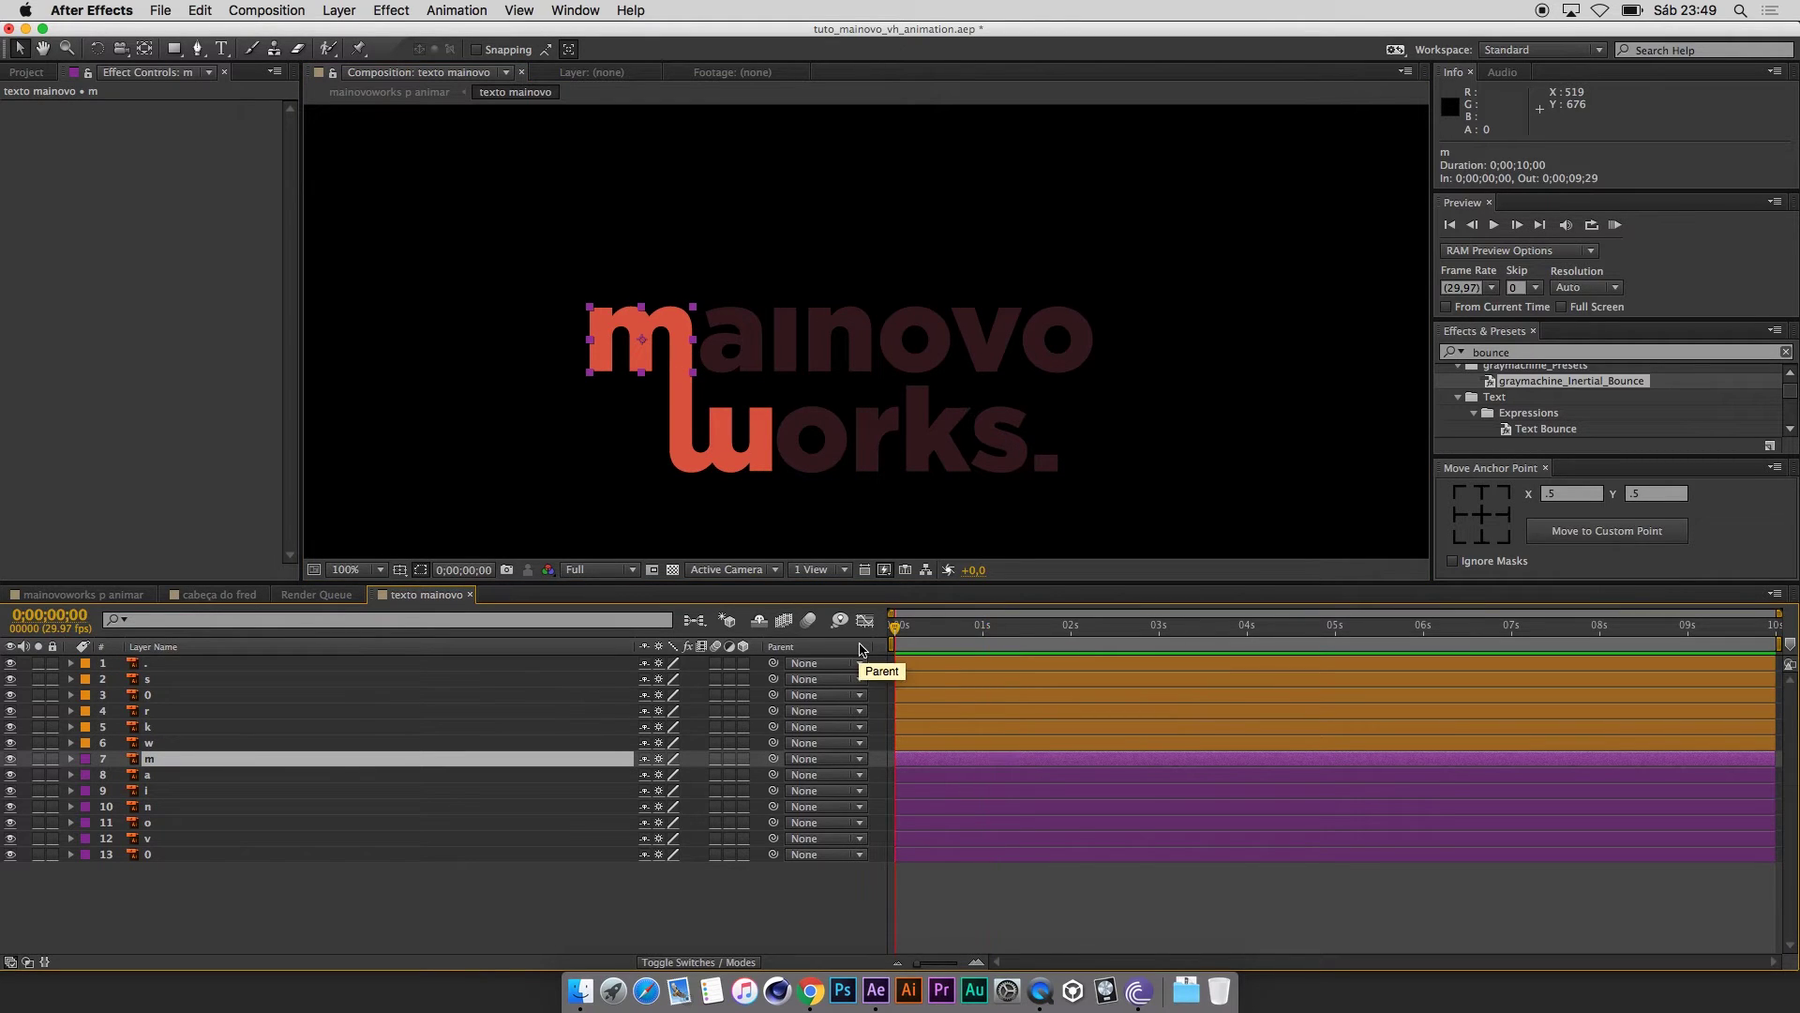
{"action": "key", "text": "alt+shift+s"}
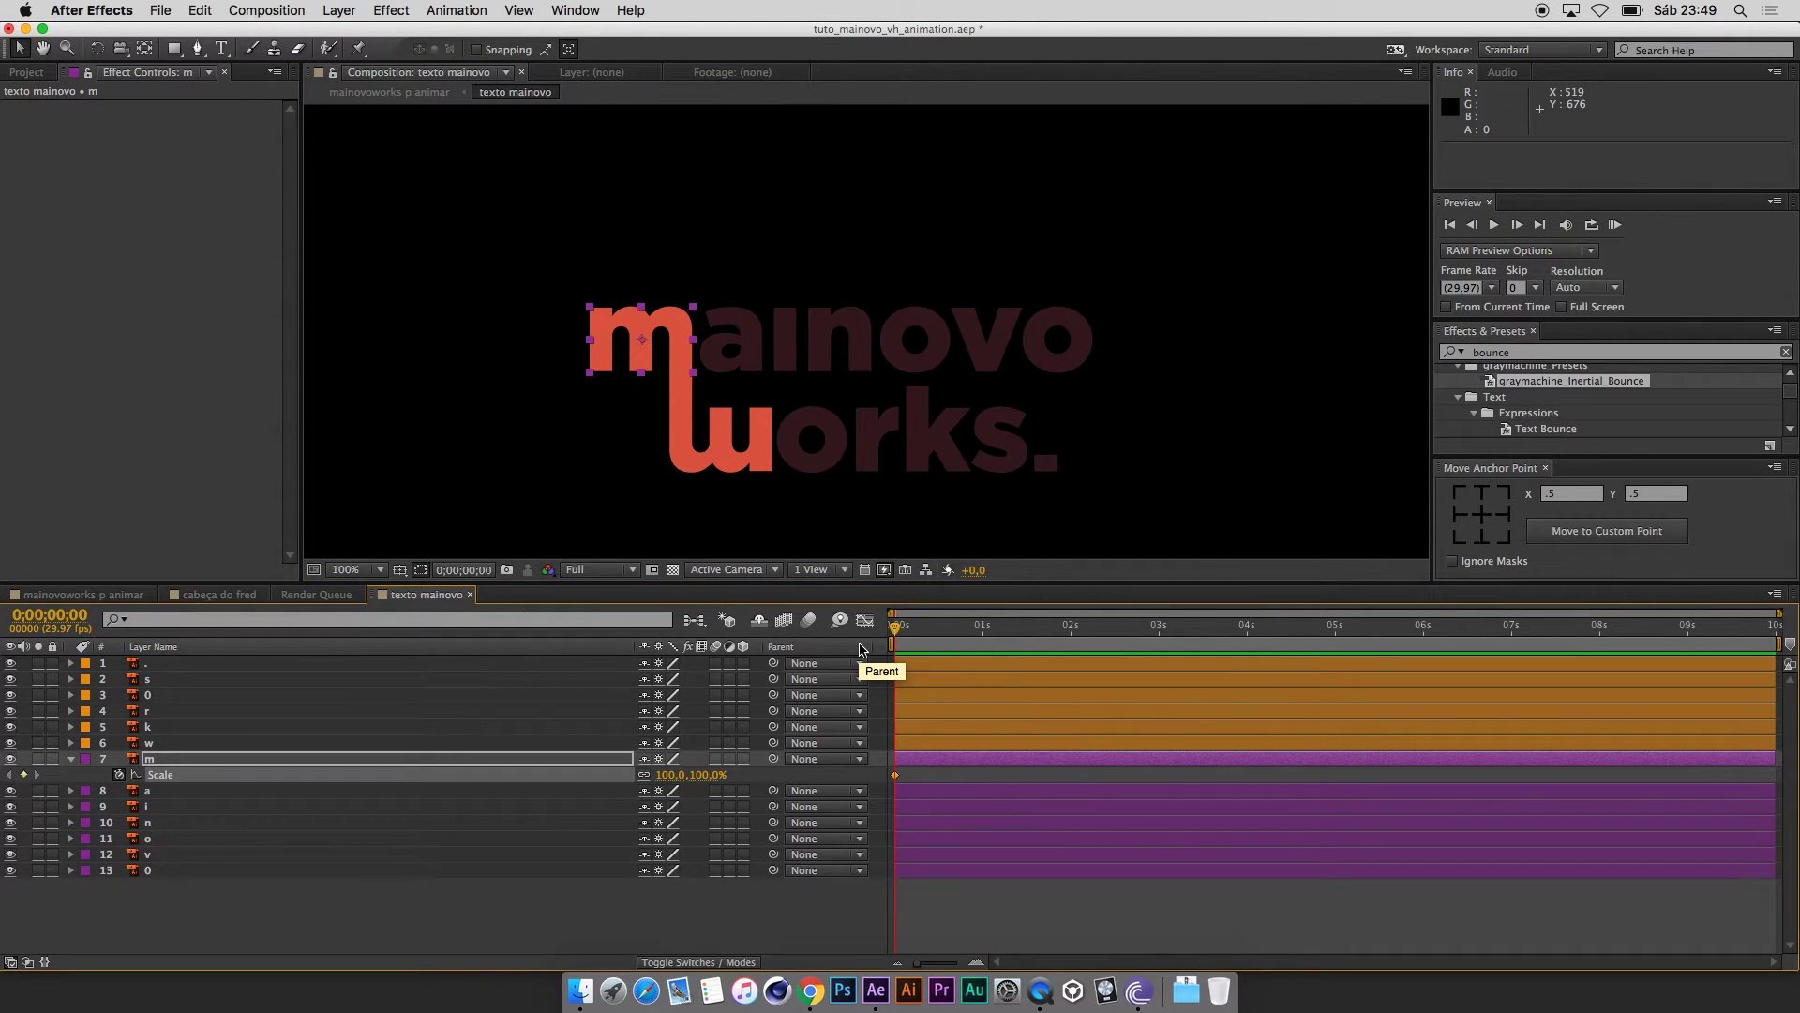
{"action": "key", "text": "alt+shift+r"}
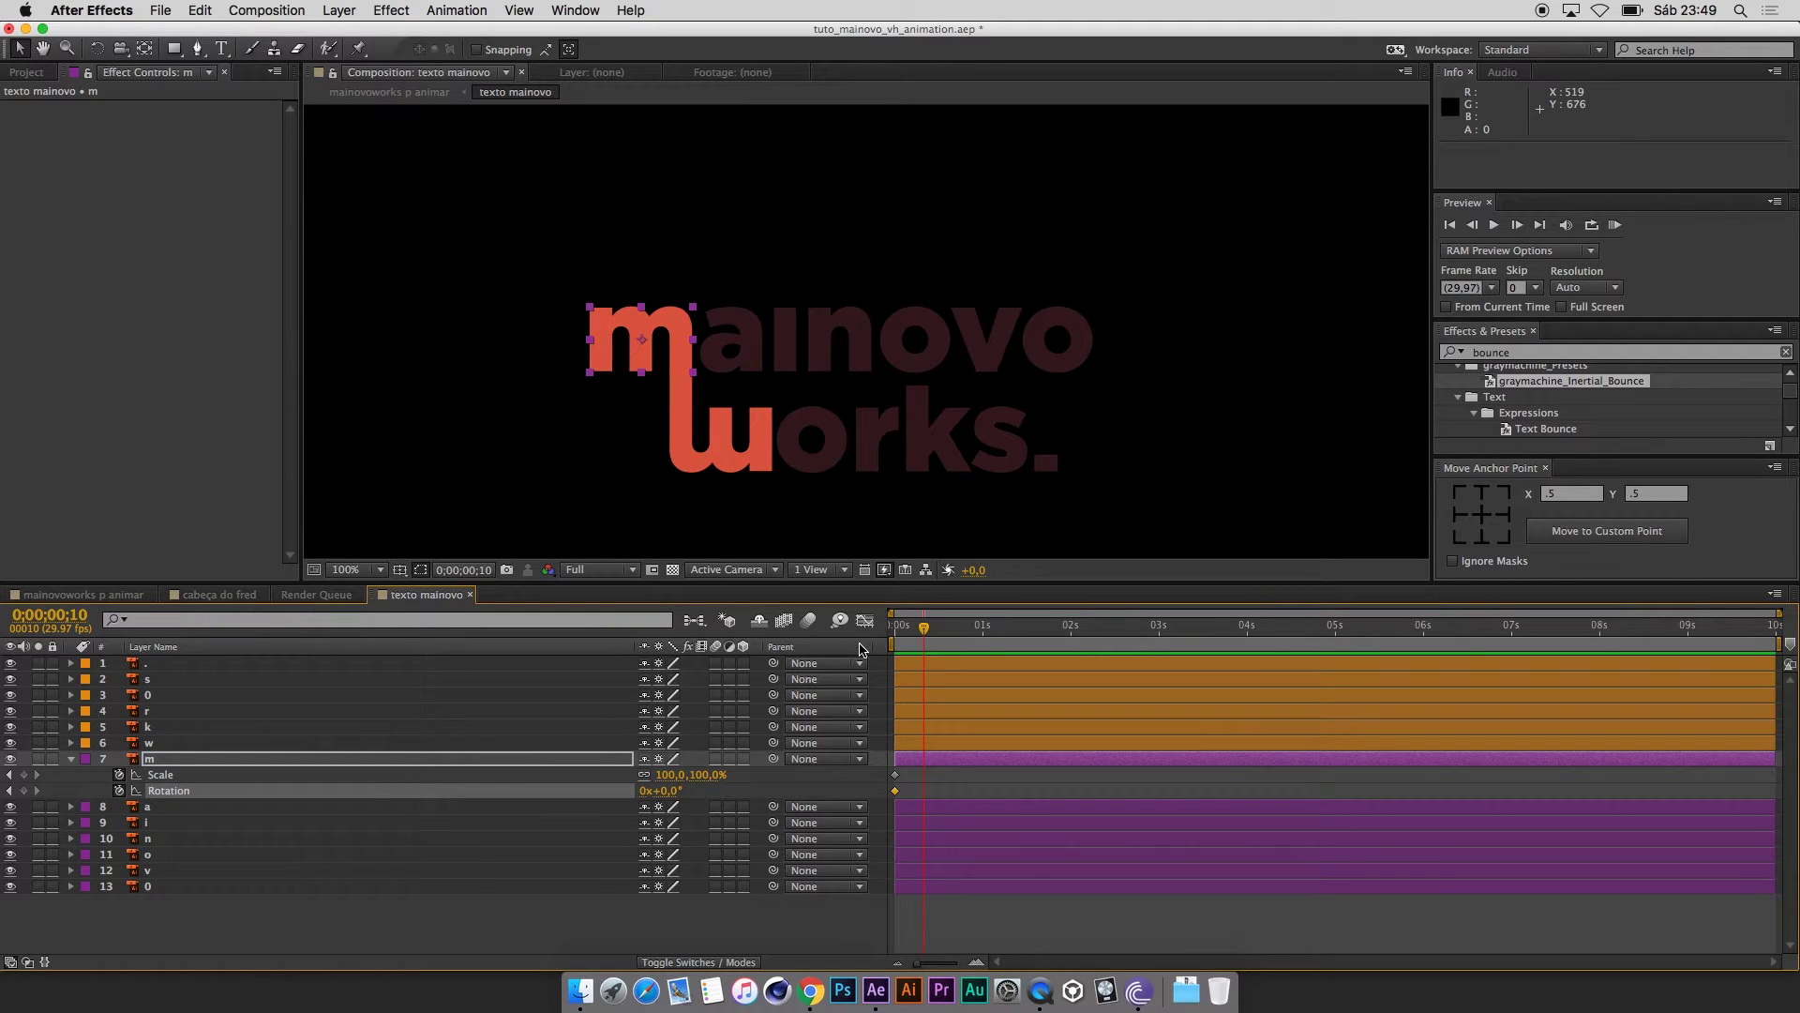
Add m keyframes at frame 10 and set its 0s rotation to -19°.
{"action": "left_click", "coordinate": [24, 774]}
{"action": "left_click", "coordinate": [23, 791]}
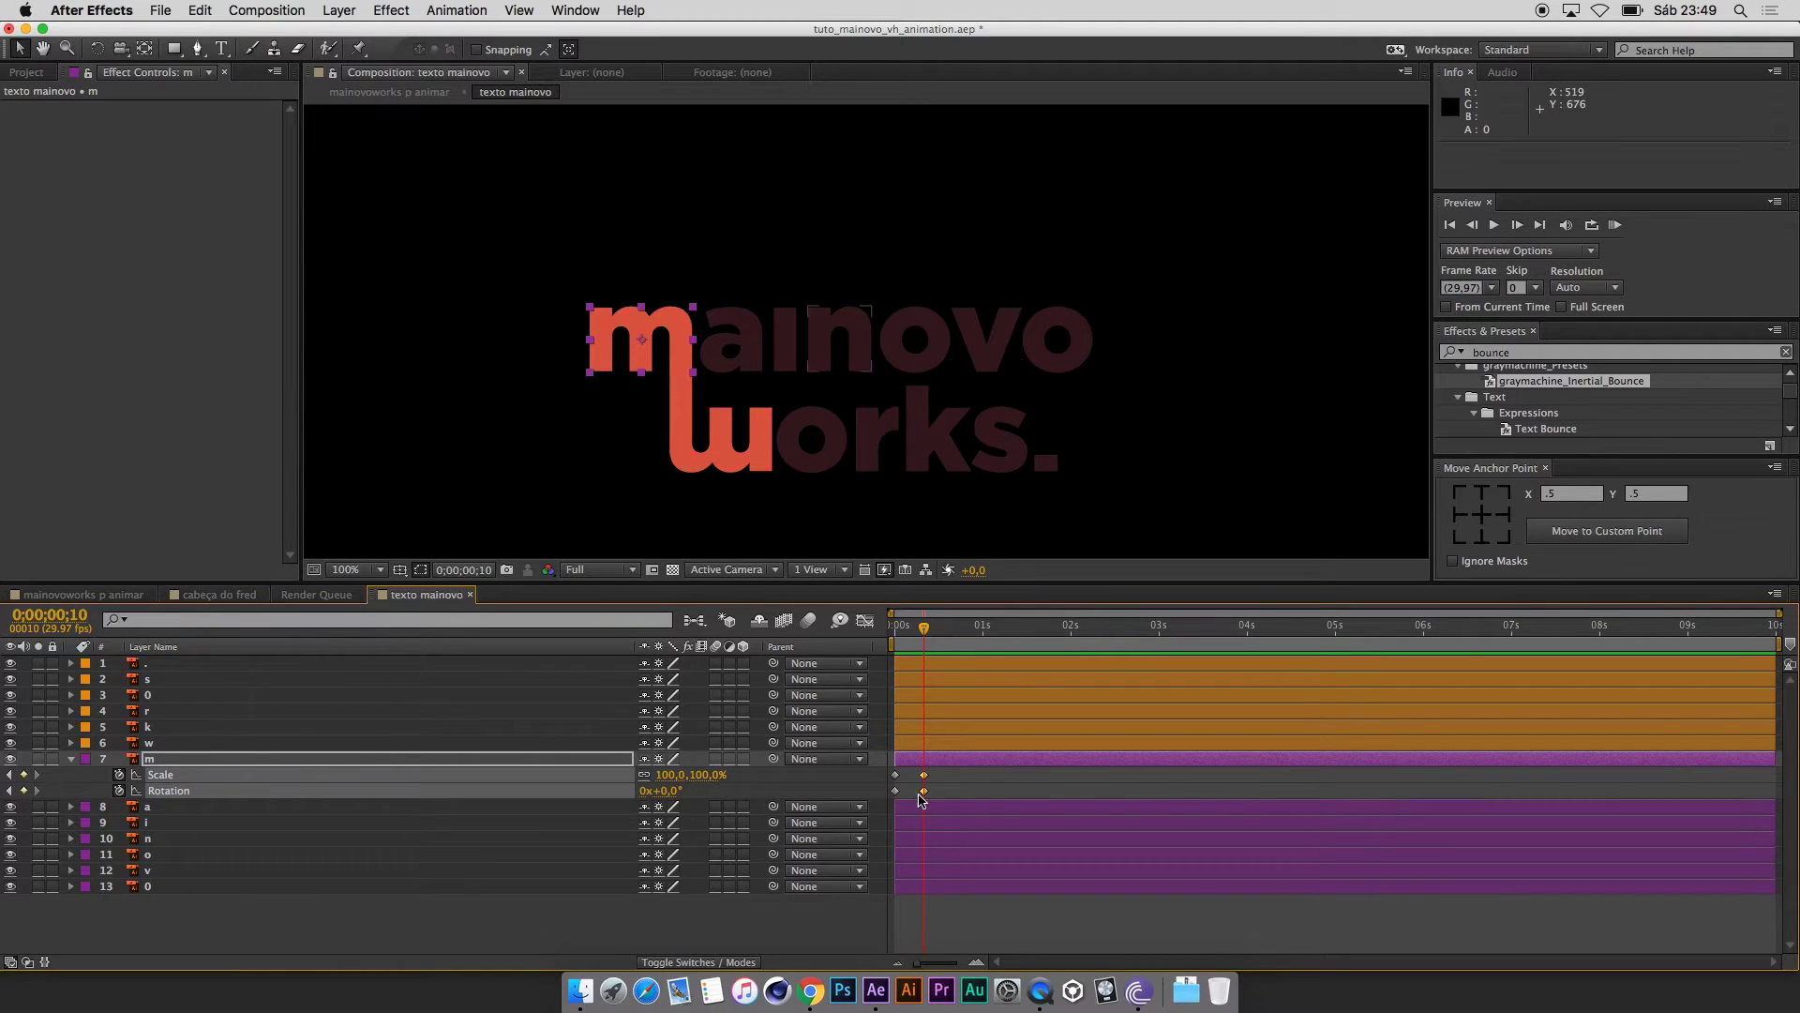
{"action": "key", "text": "Home"}
{"action": "left_click_drag", "start_coordinate": [668, 790], "coordinate": [657, 793]}
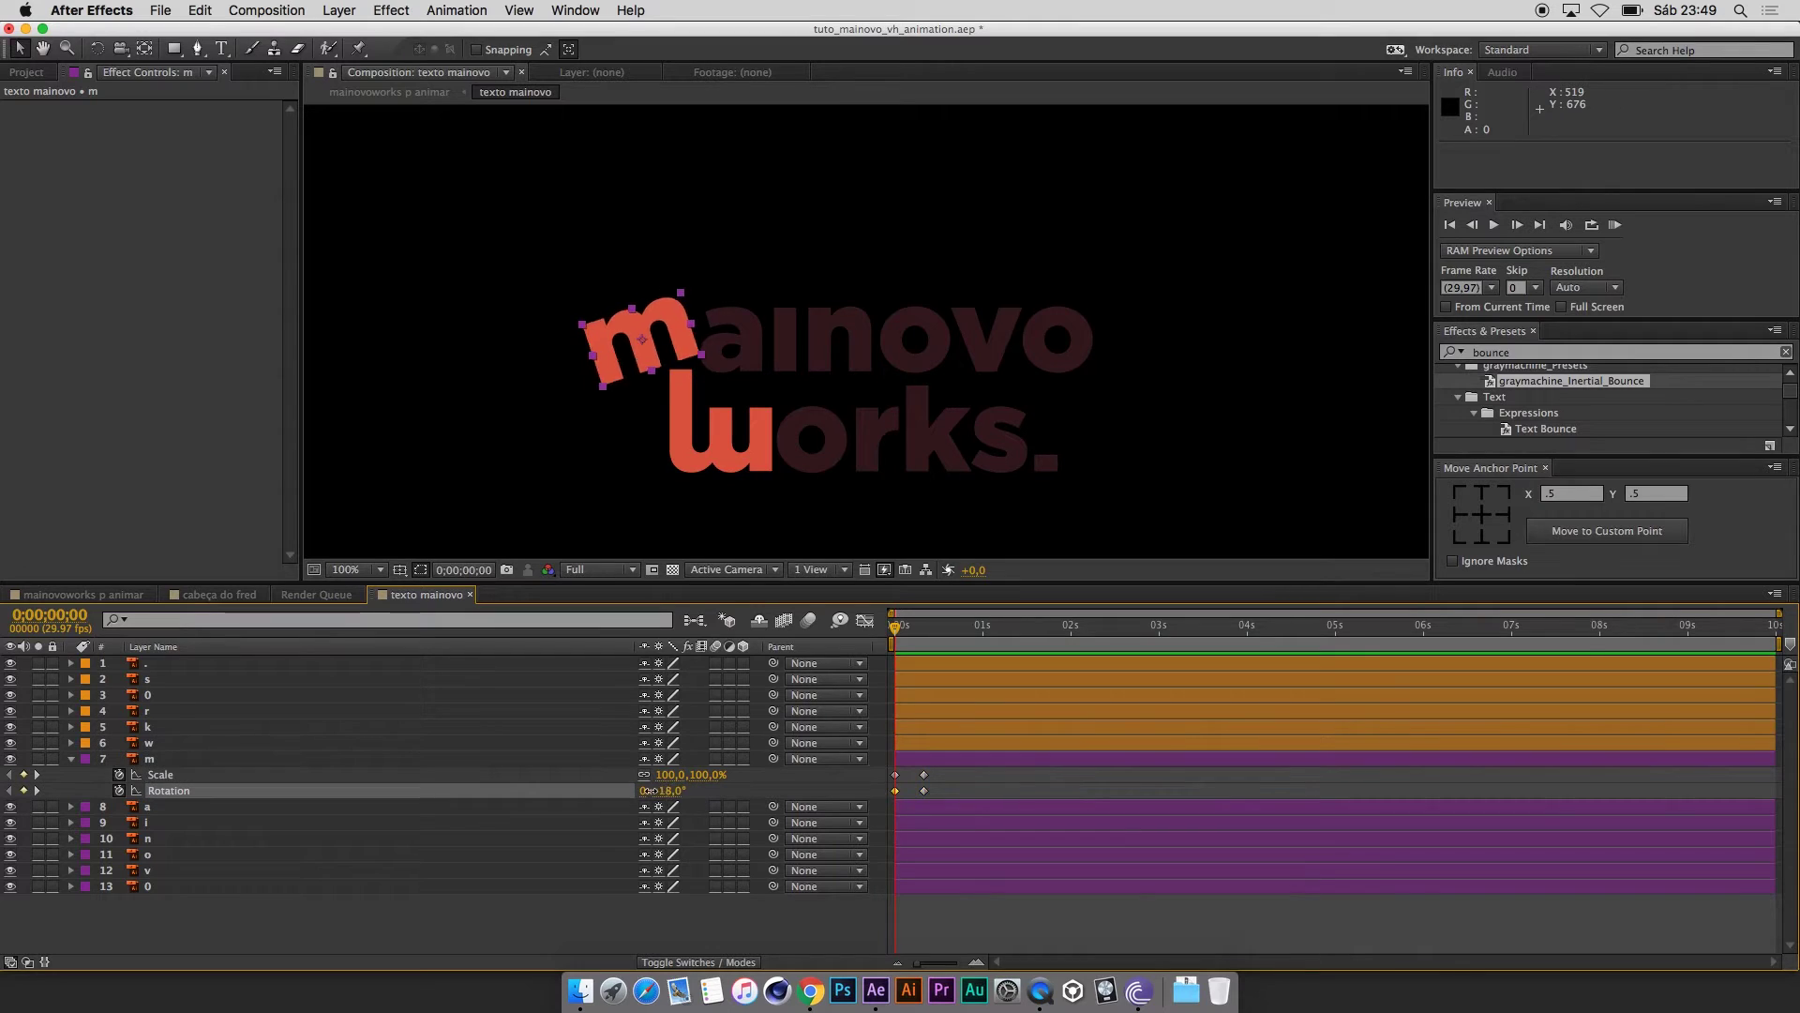
{"action": "left_click", "coordinate": [659, 356]}
{"action": "scroll", "coordinate": [645, 345], "scroll_direction": "up", "scroll_amount": 2}
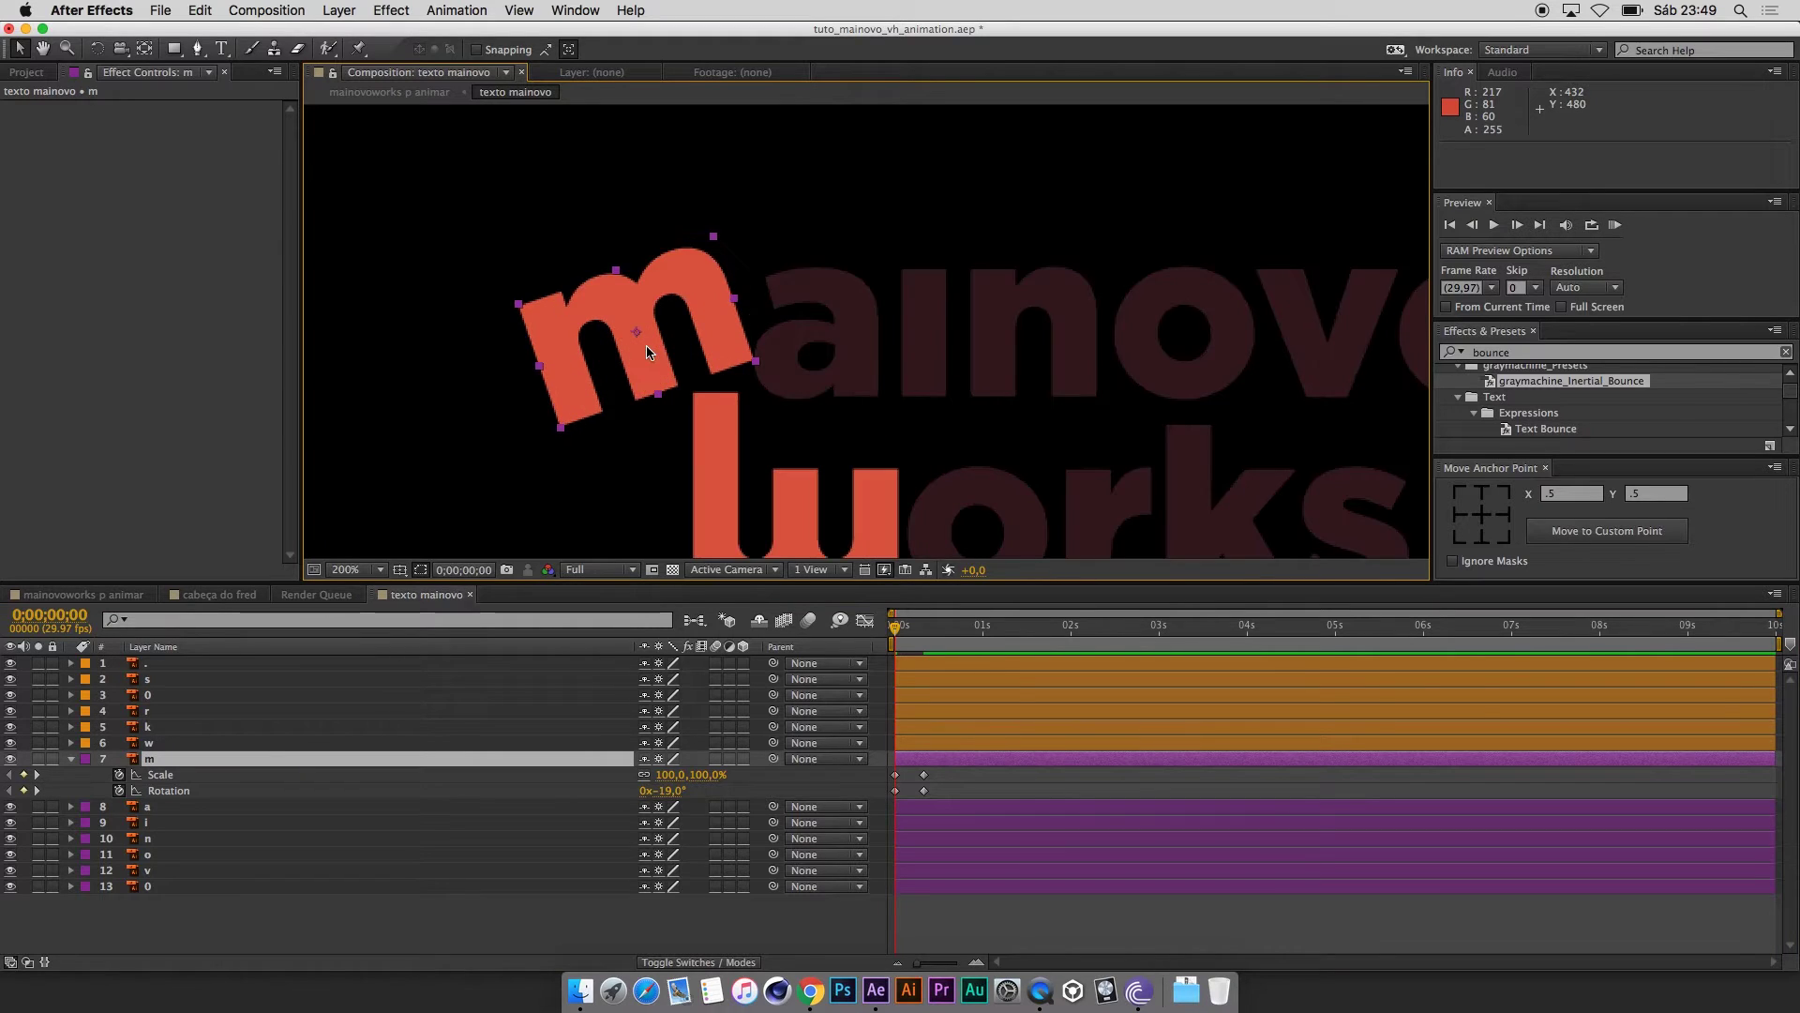
{"action": "scroll", "coordinate": [656, 335], "scroll_direction": "up", "scroll_amount": 2}
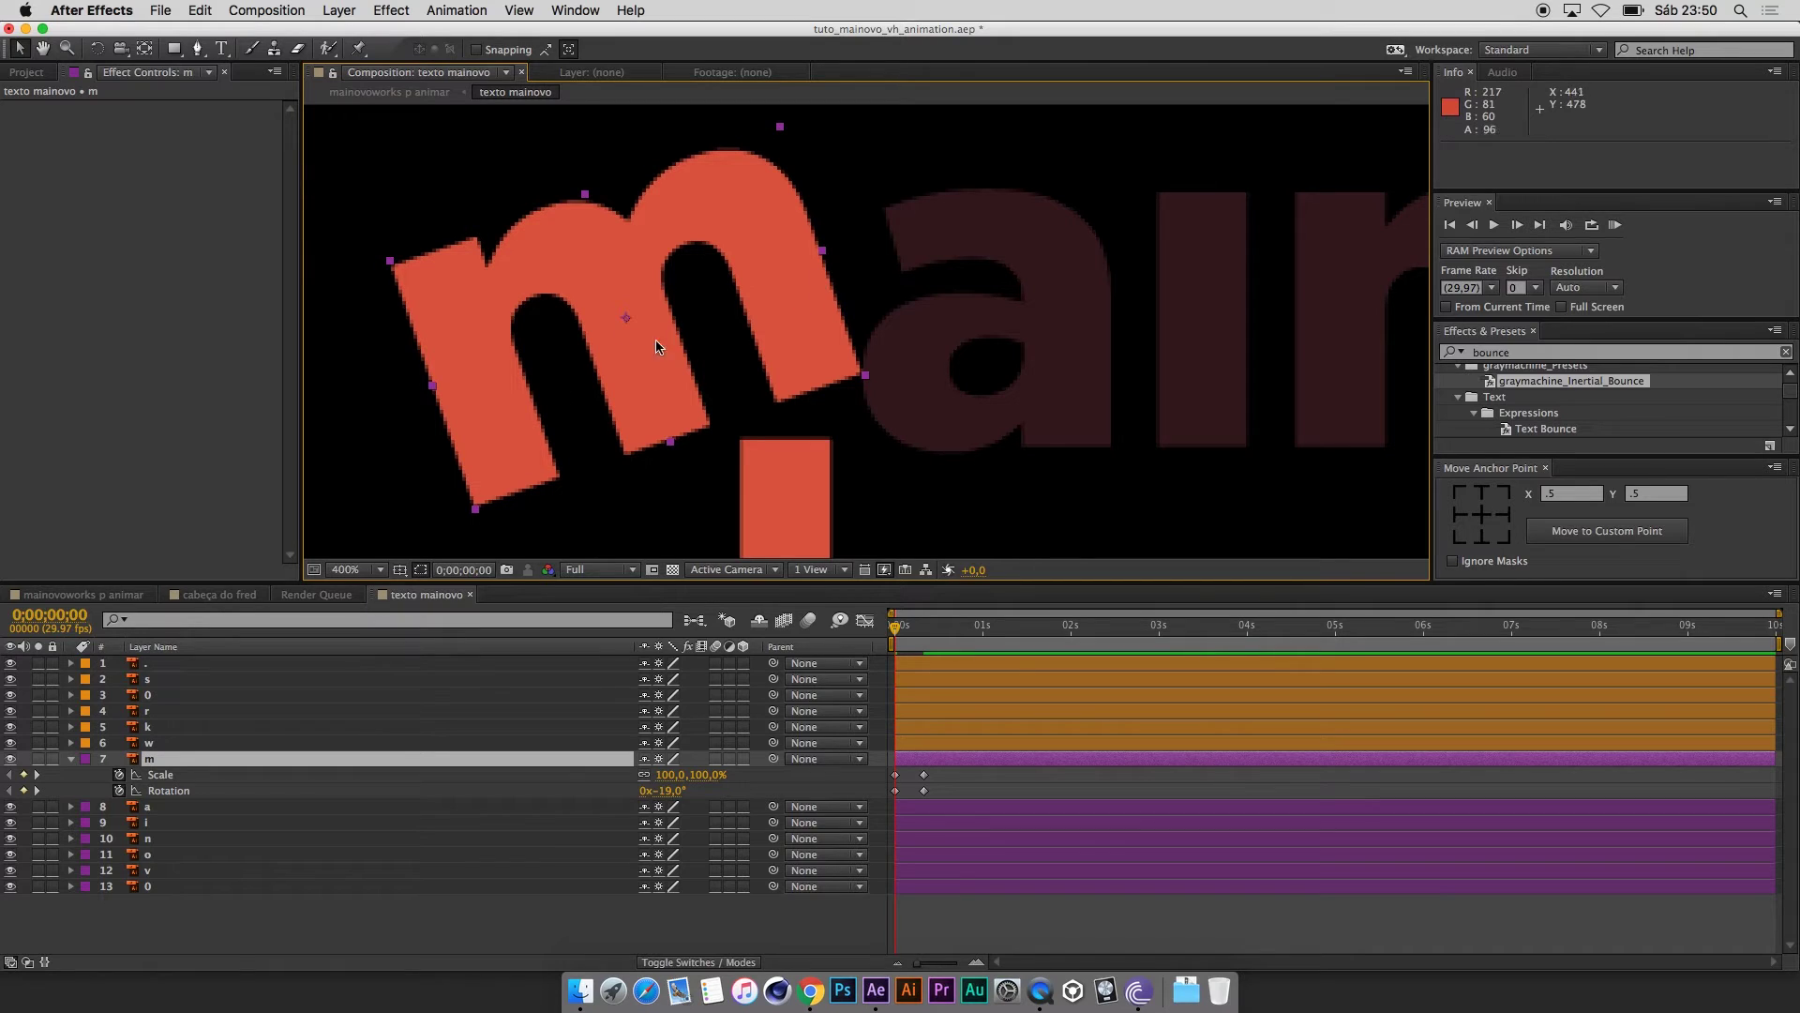
{"action": "scroll", "coordinate": [1050, 344], "scroll_direction": "down", "scroll_amount": 4}
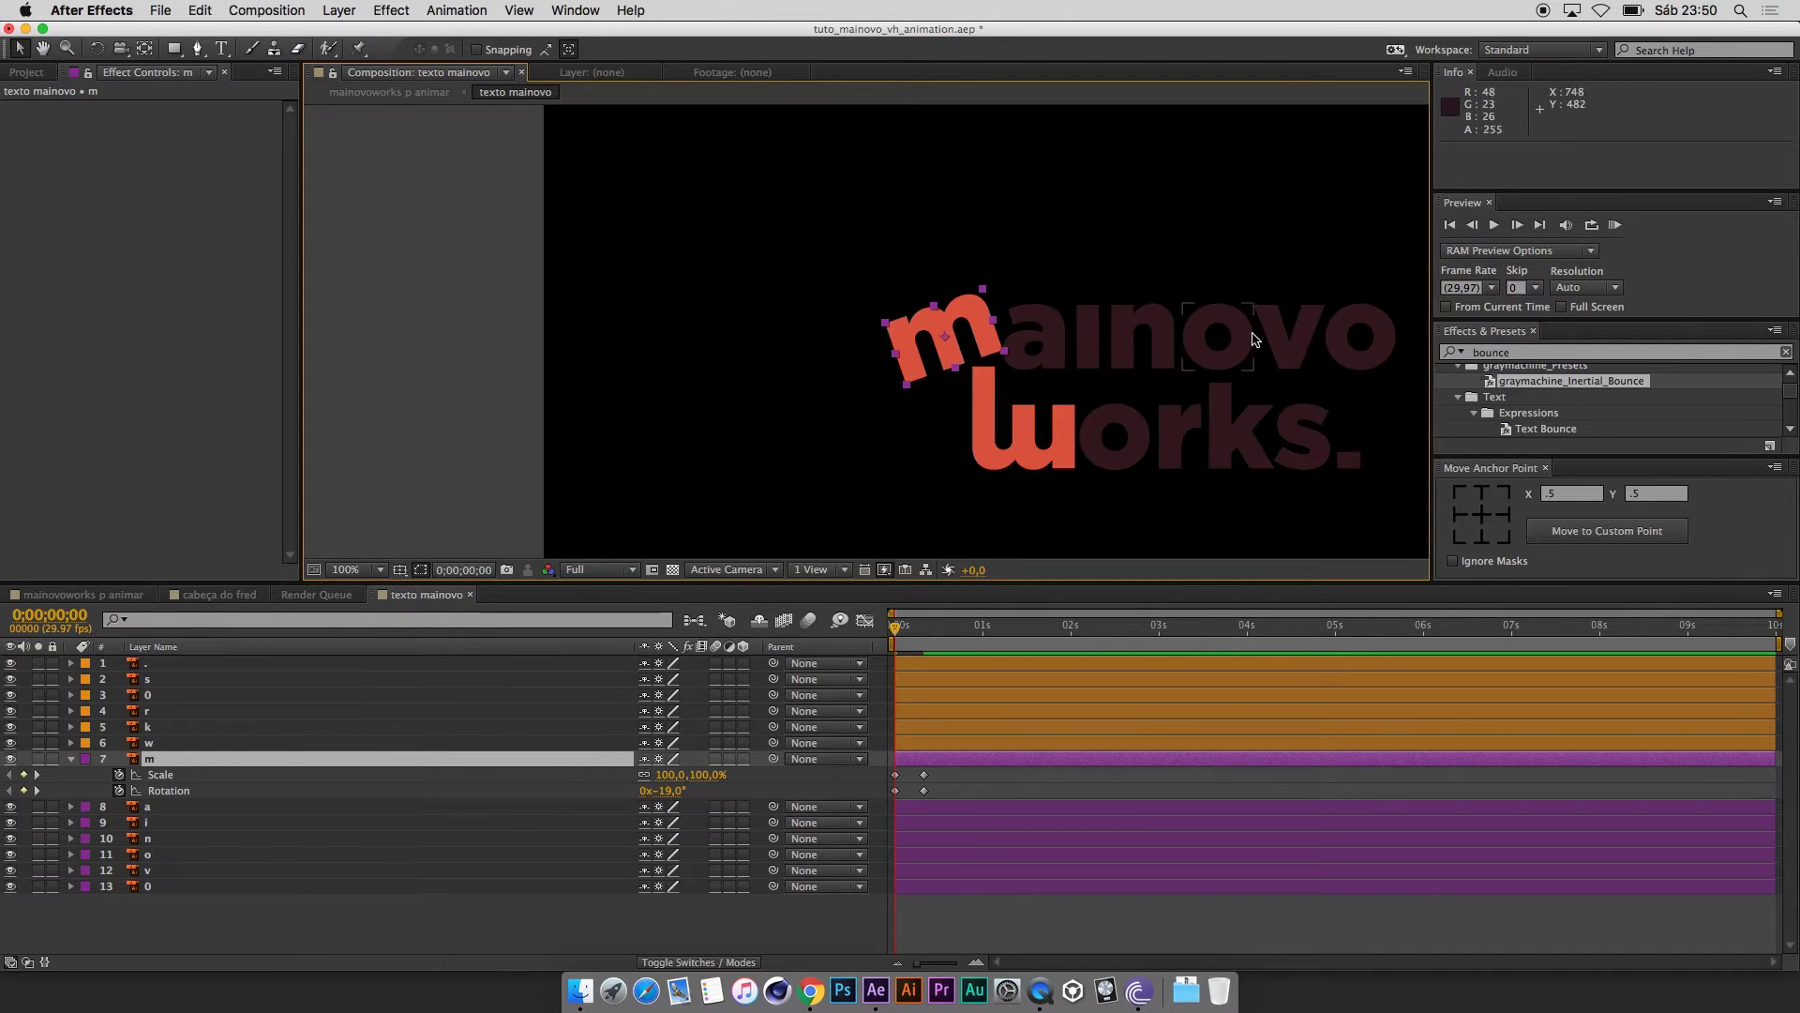
Set the m's starting scale to 0% and scrub to preview it growing.
{"action": "scroll", "coordinate": [1092, 334], "scroll_direction": "up", "scroll_amount": 2}
{"action": "scroll", "coordinate": [983, 371], "scroll_direction": "up", "scroll_amount": 2}
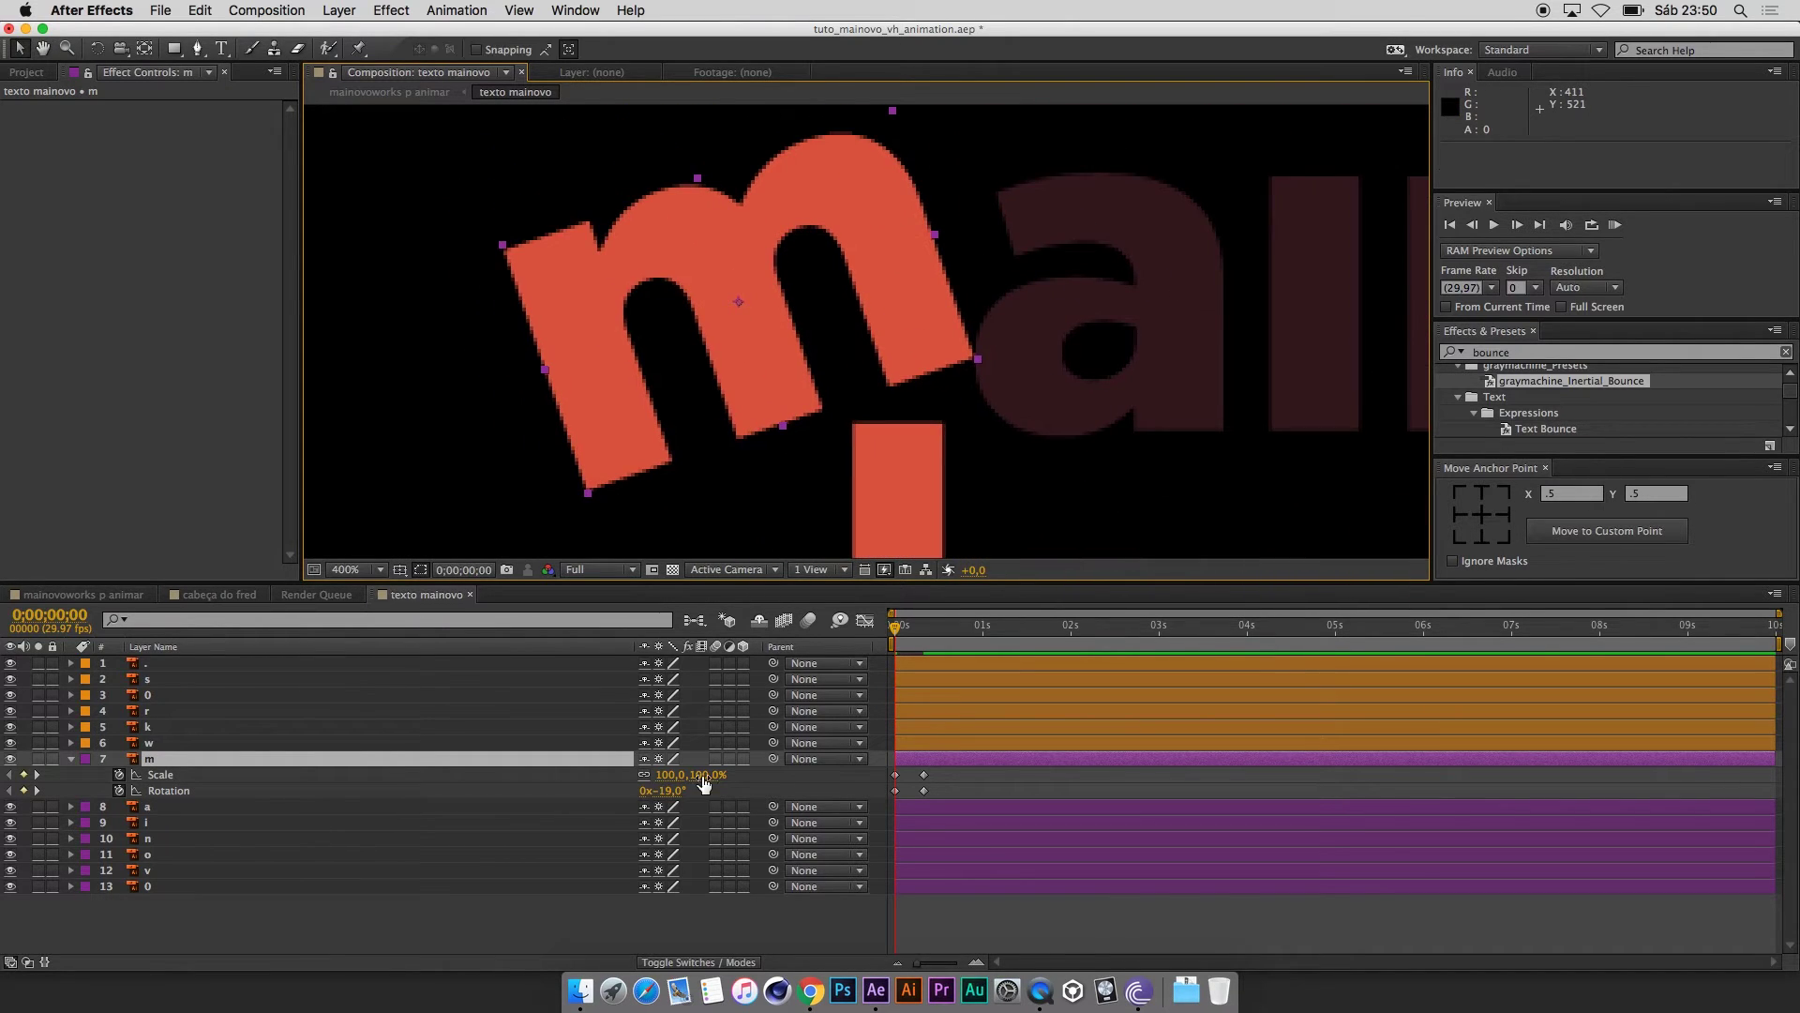
{"action": "left_click", "coordinate": [705, 775]}
{"action": "type", "text": "0"}
{"action": "key", "text": "Return"}
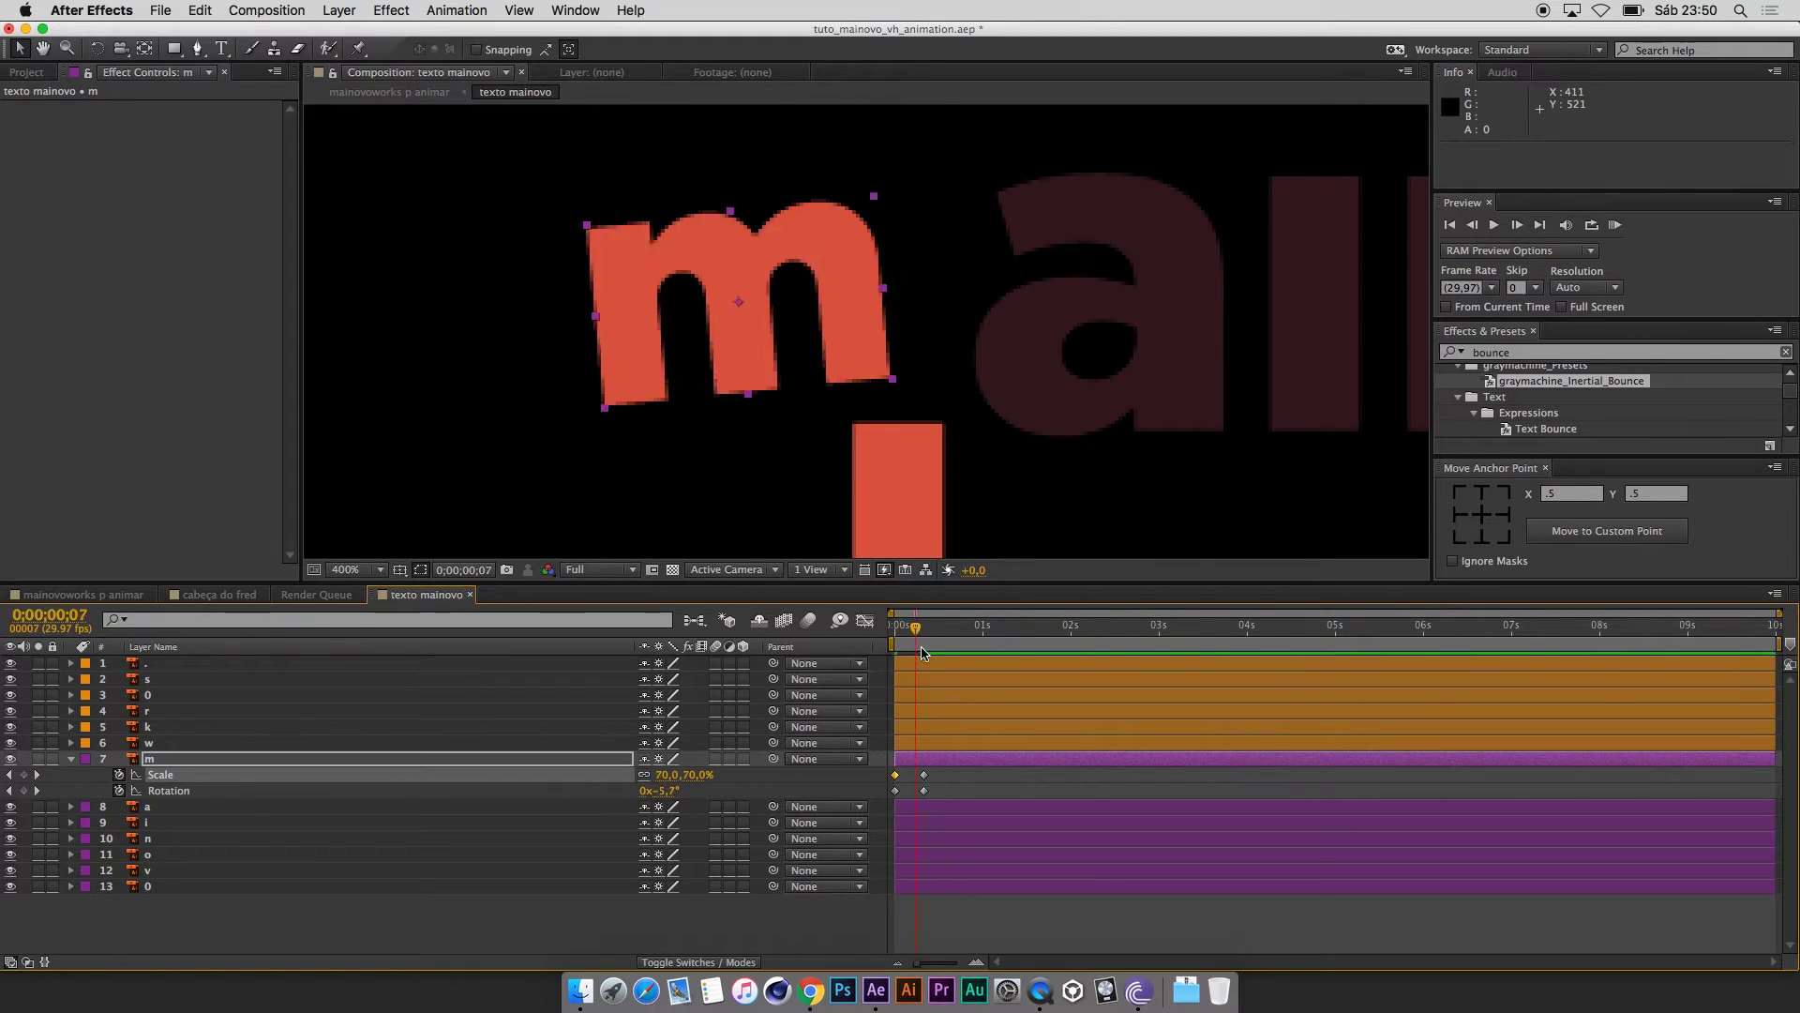
{"action": "left_click_drag", "start_coordinate": [890, 653], "coordinate": [931, 657]}
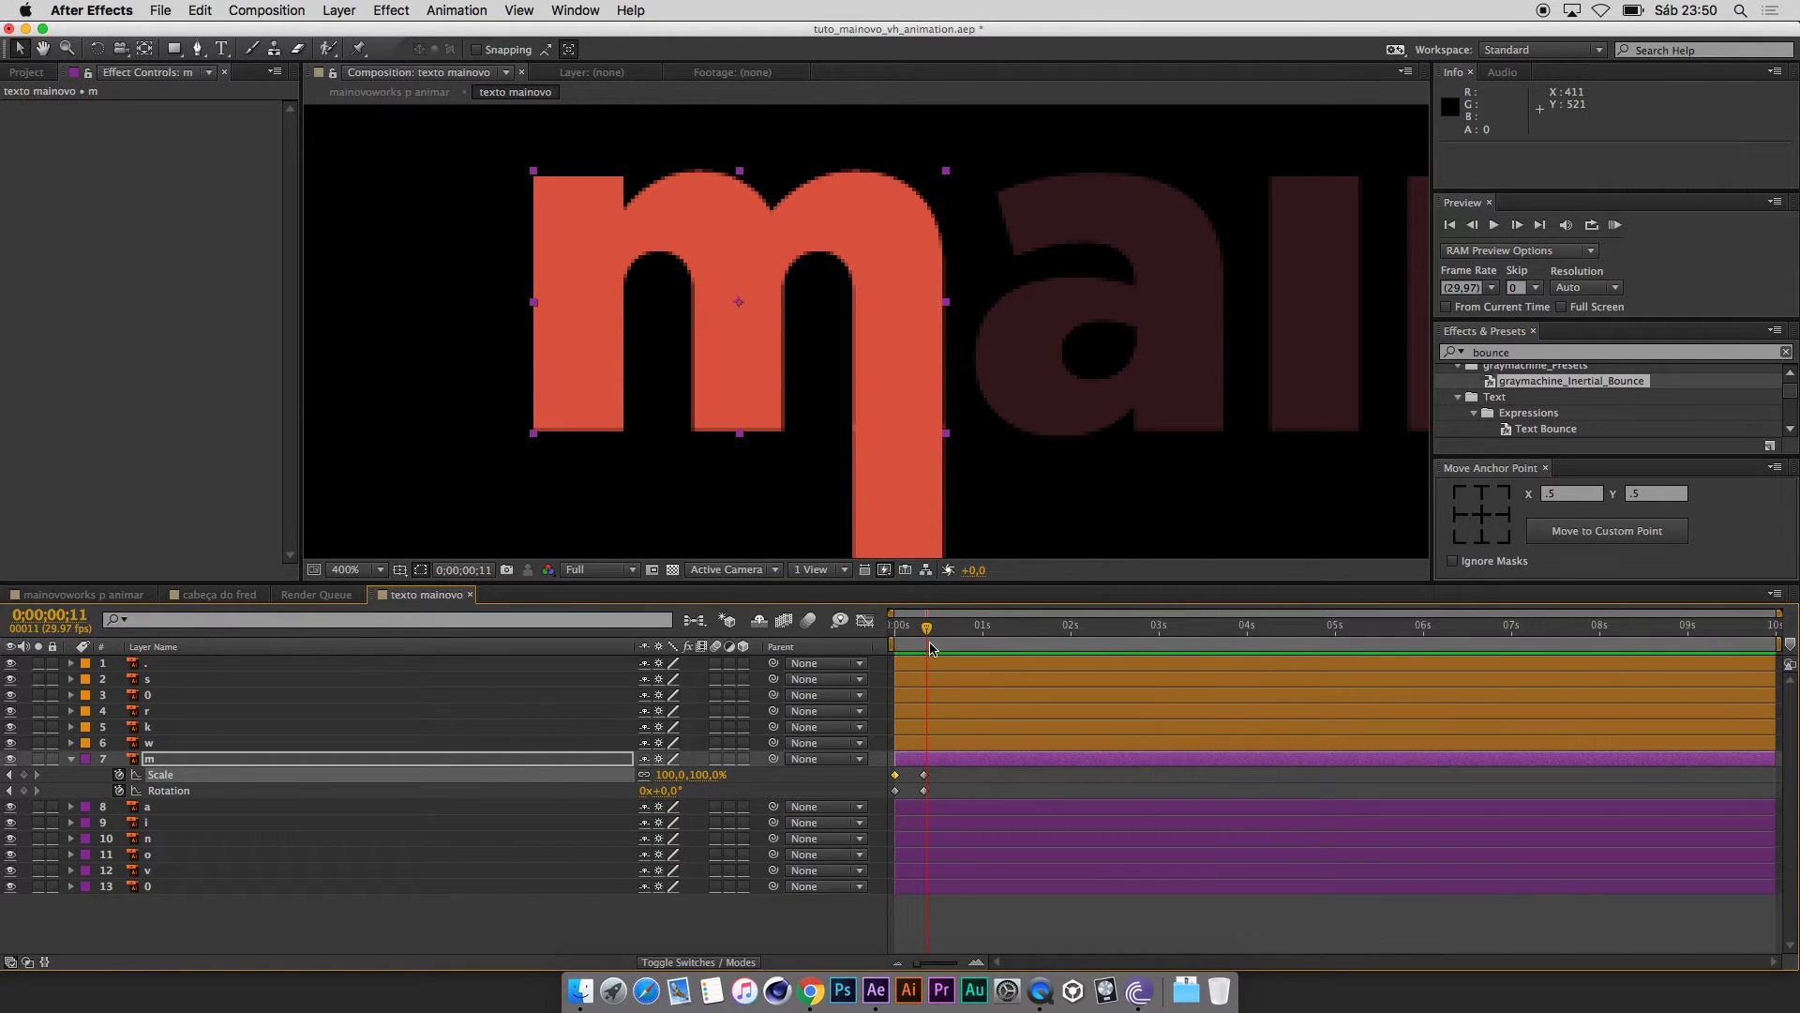
Ease the m's Scale and Rotation keyframes, preview, and paste the bounce expression onto them.
{"action": "left_click_drag", "start_coordinate": [938, 764], "coordinate": [887, 799]}
{"action": "right_click", "coordinate": [894, 790]}
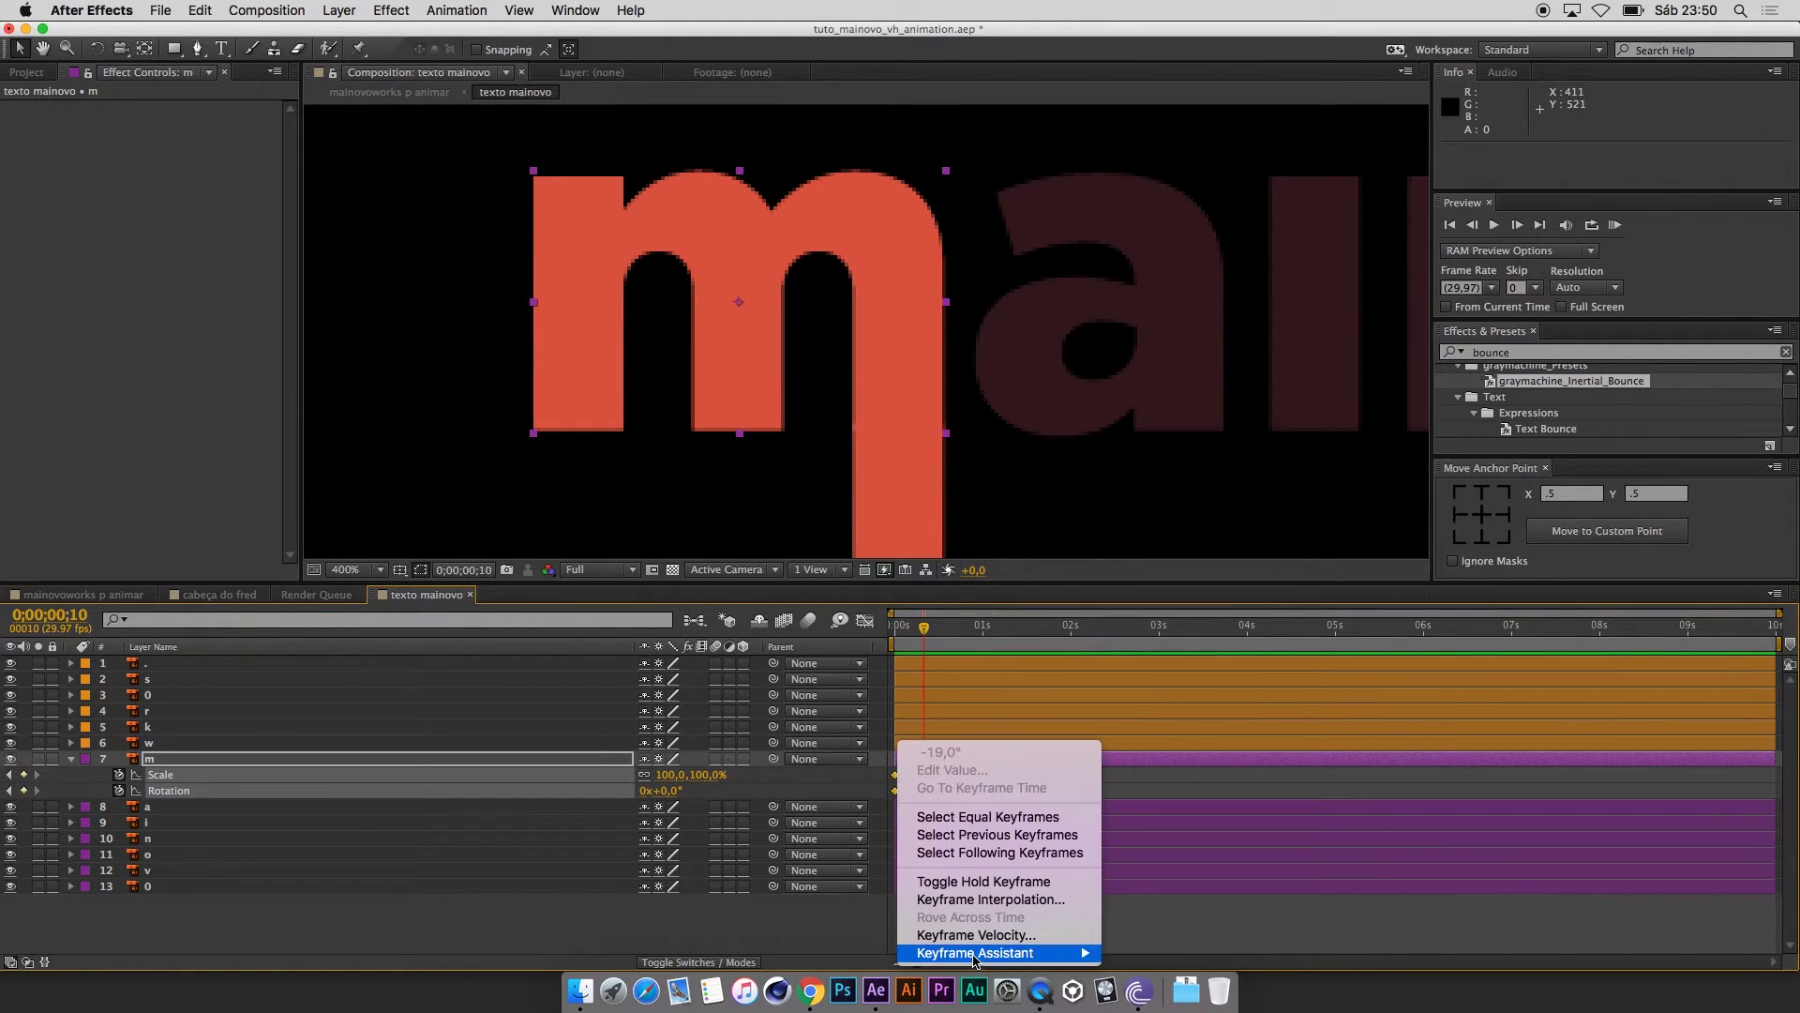
{"action": "mouse_move", "coordinate": [975, 953]}
{"action": "left_click", "coordinate": [1172, 846]}
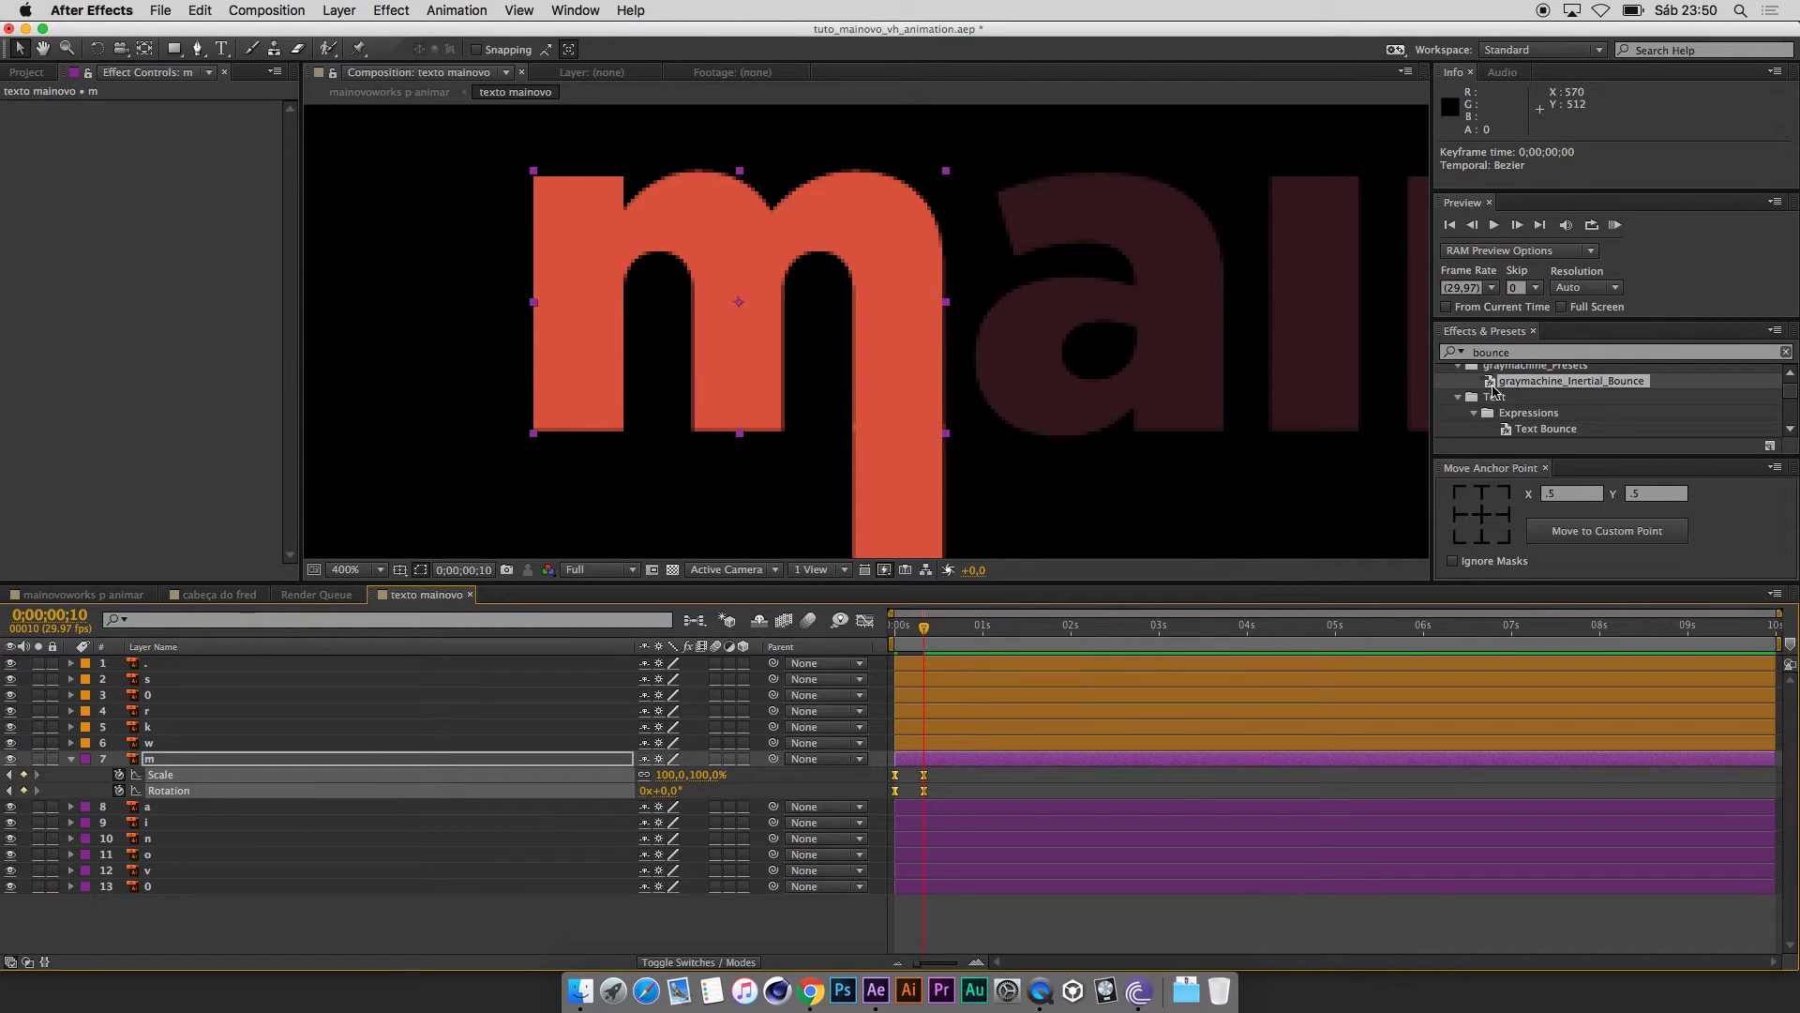
{"action": "left_click", "coordinate": [176, 792]}
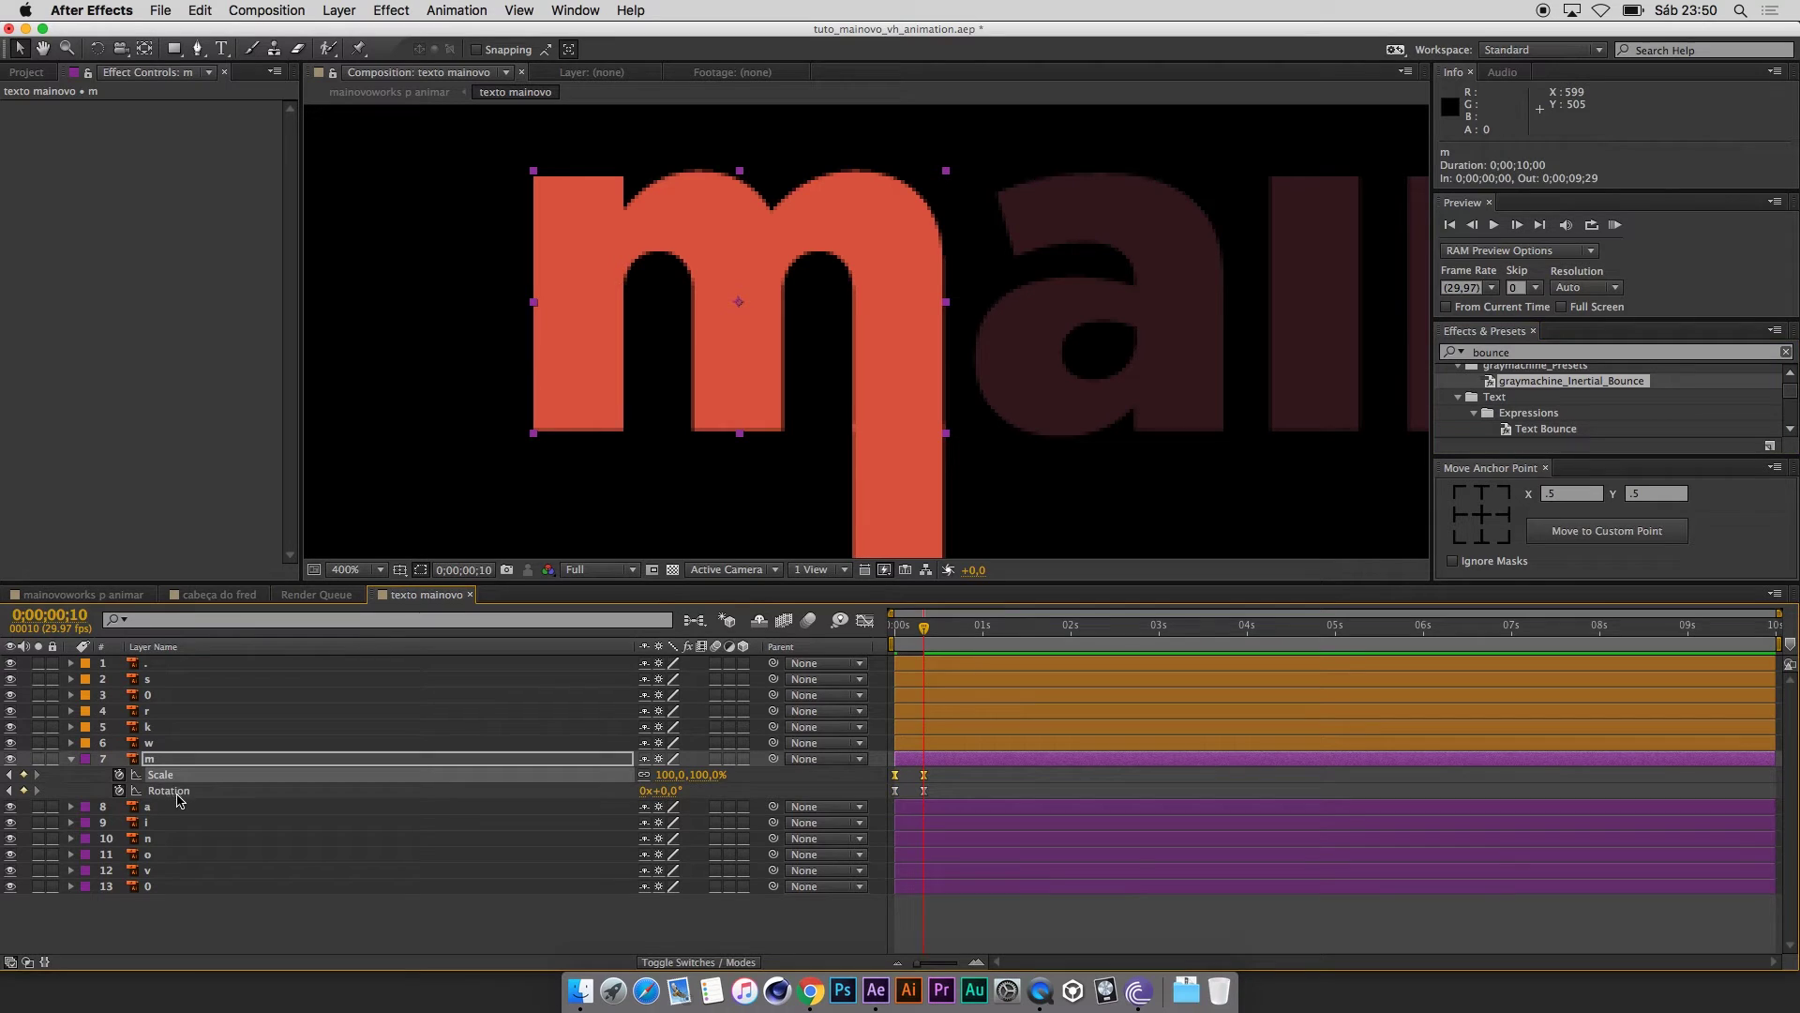
{"action": "left_click", "coordinate": [155, 778]}
{"action": "left_click", "coordinate": [249, 790]}
{"action": "key", "text": "space"}
{"action": "key", "text": "space"}
{"action": "left_click_drag", "start_coordinate": [954, 771], "coordinate": [883, 803]}
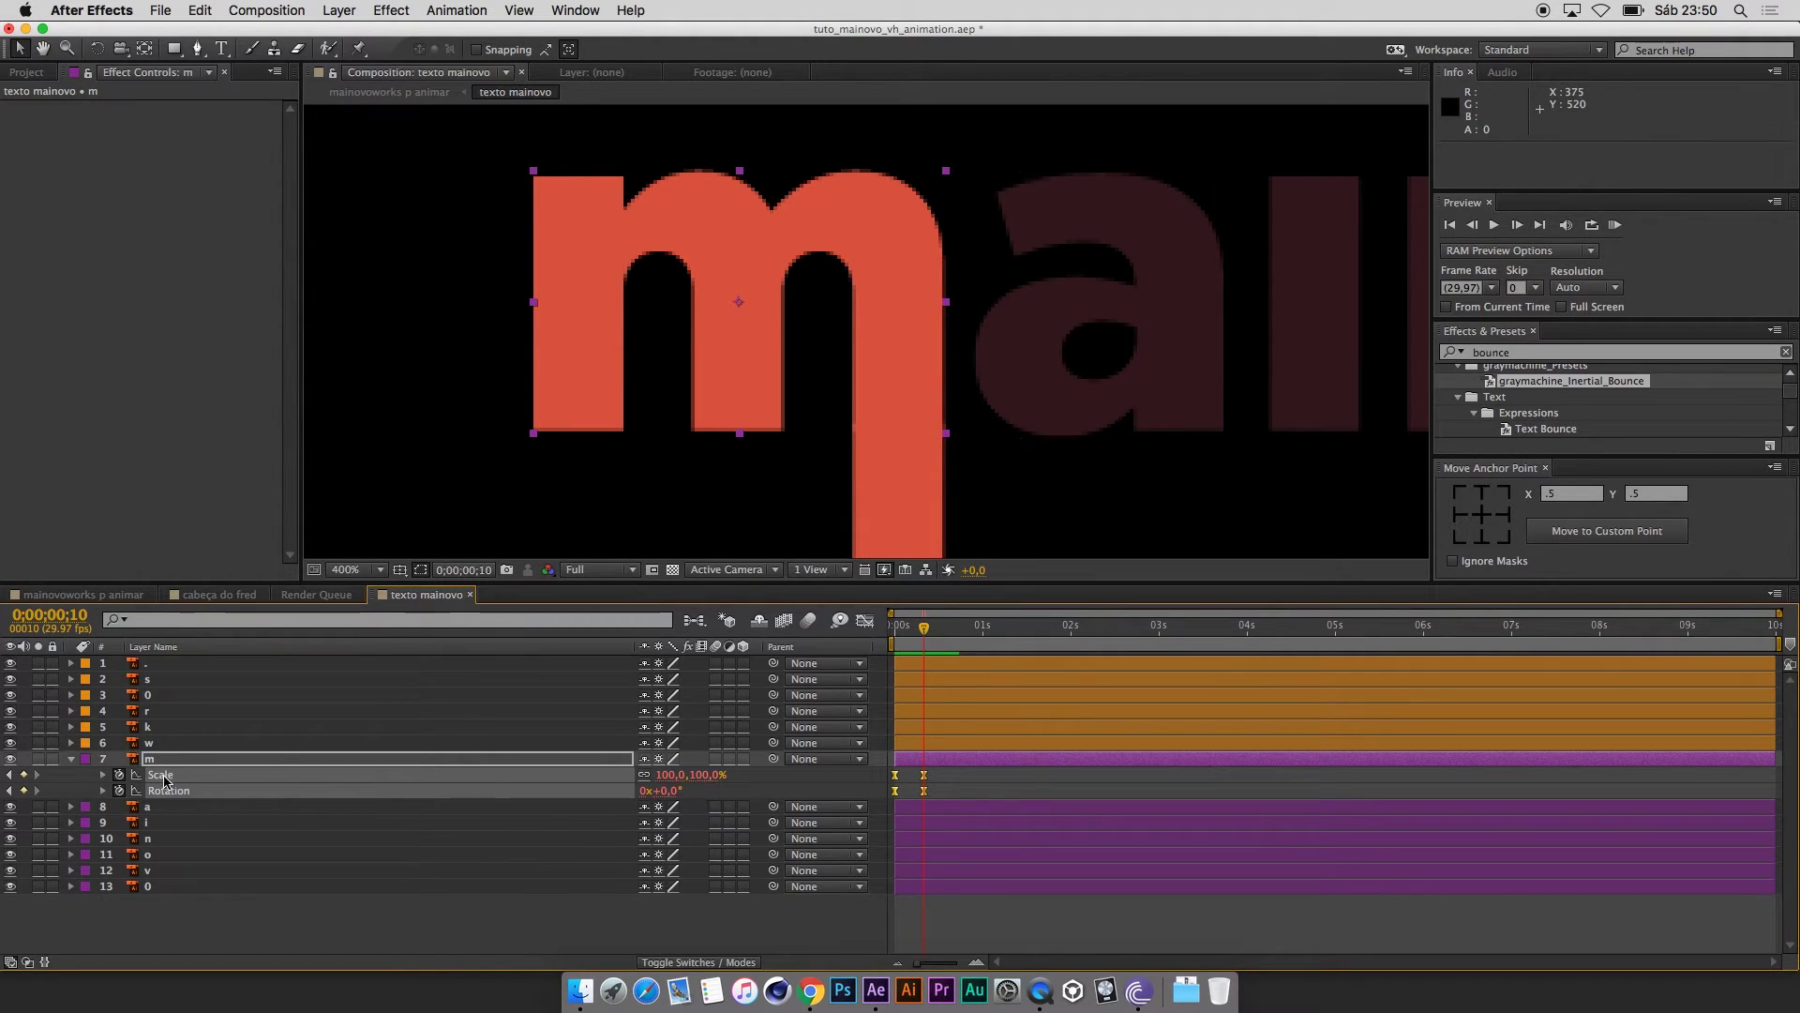
{"action": "key", "text": "super+v"}
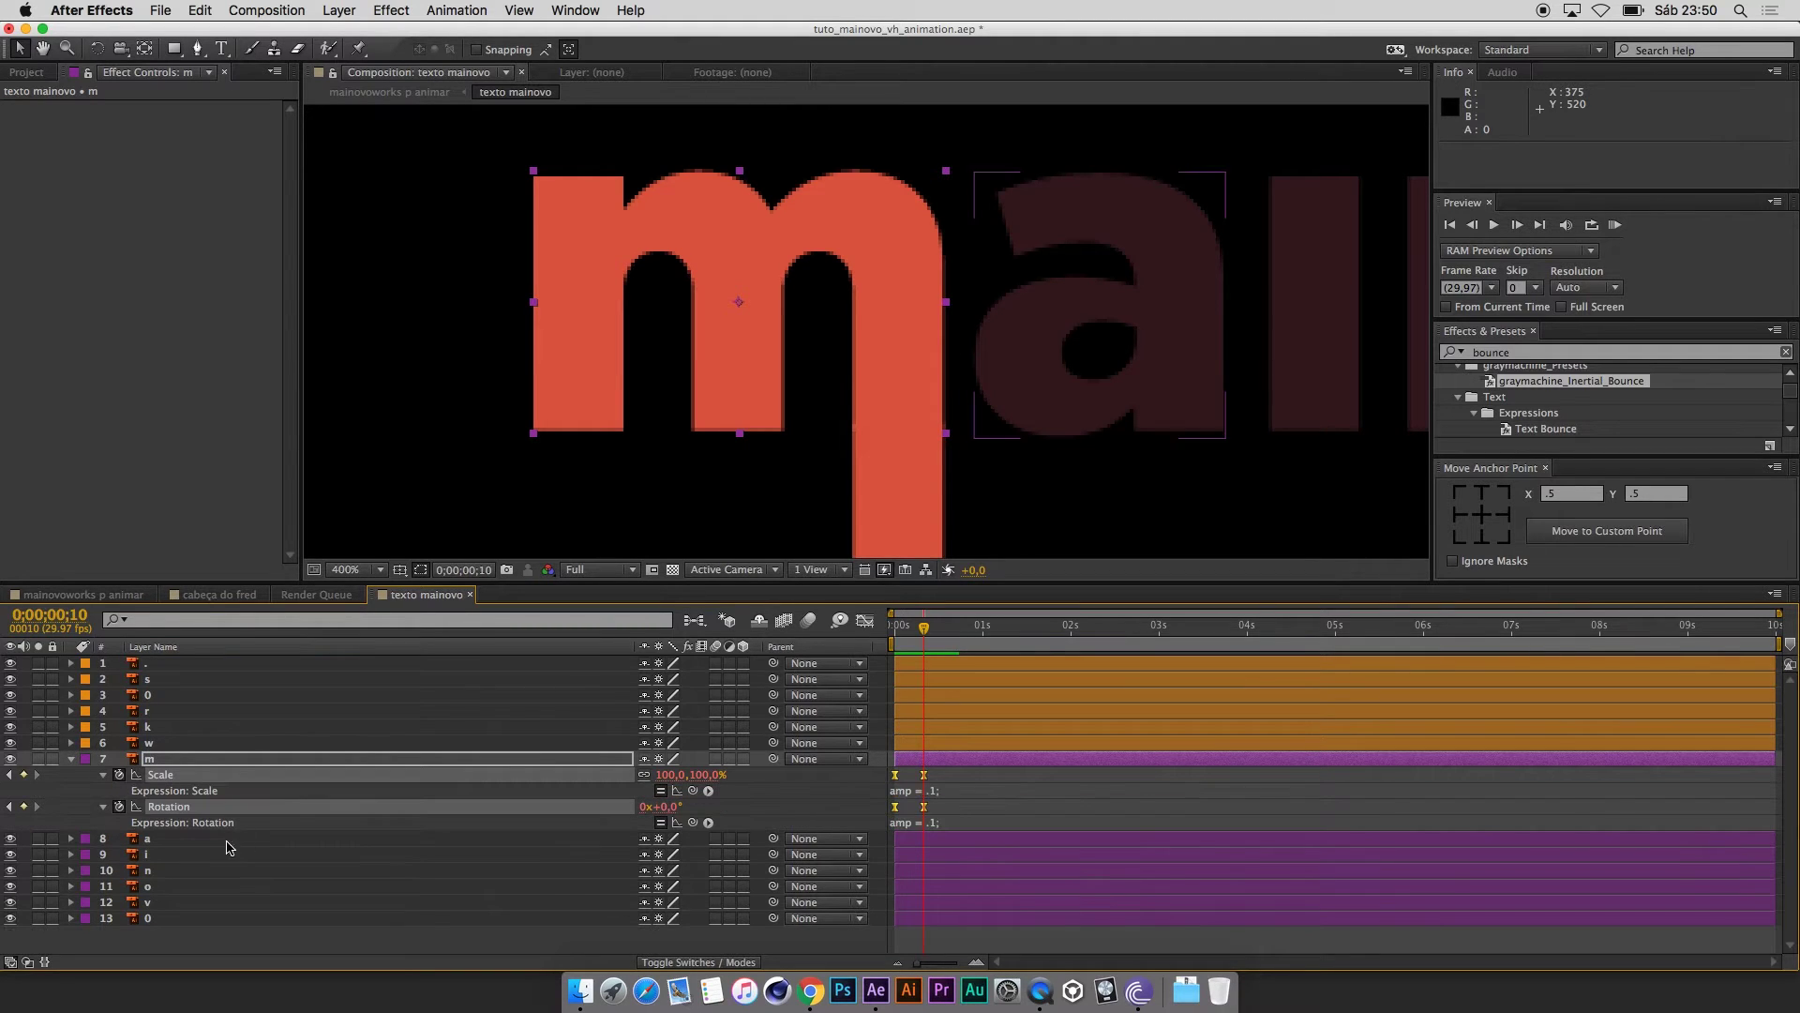
Change the bounce expression's freq to 4.0 and RAM-preview the m from the start.
{"action": "left_click", "coordinate": [998, 792]}
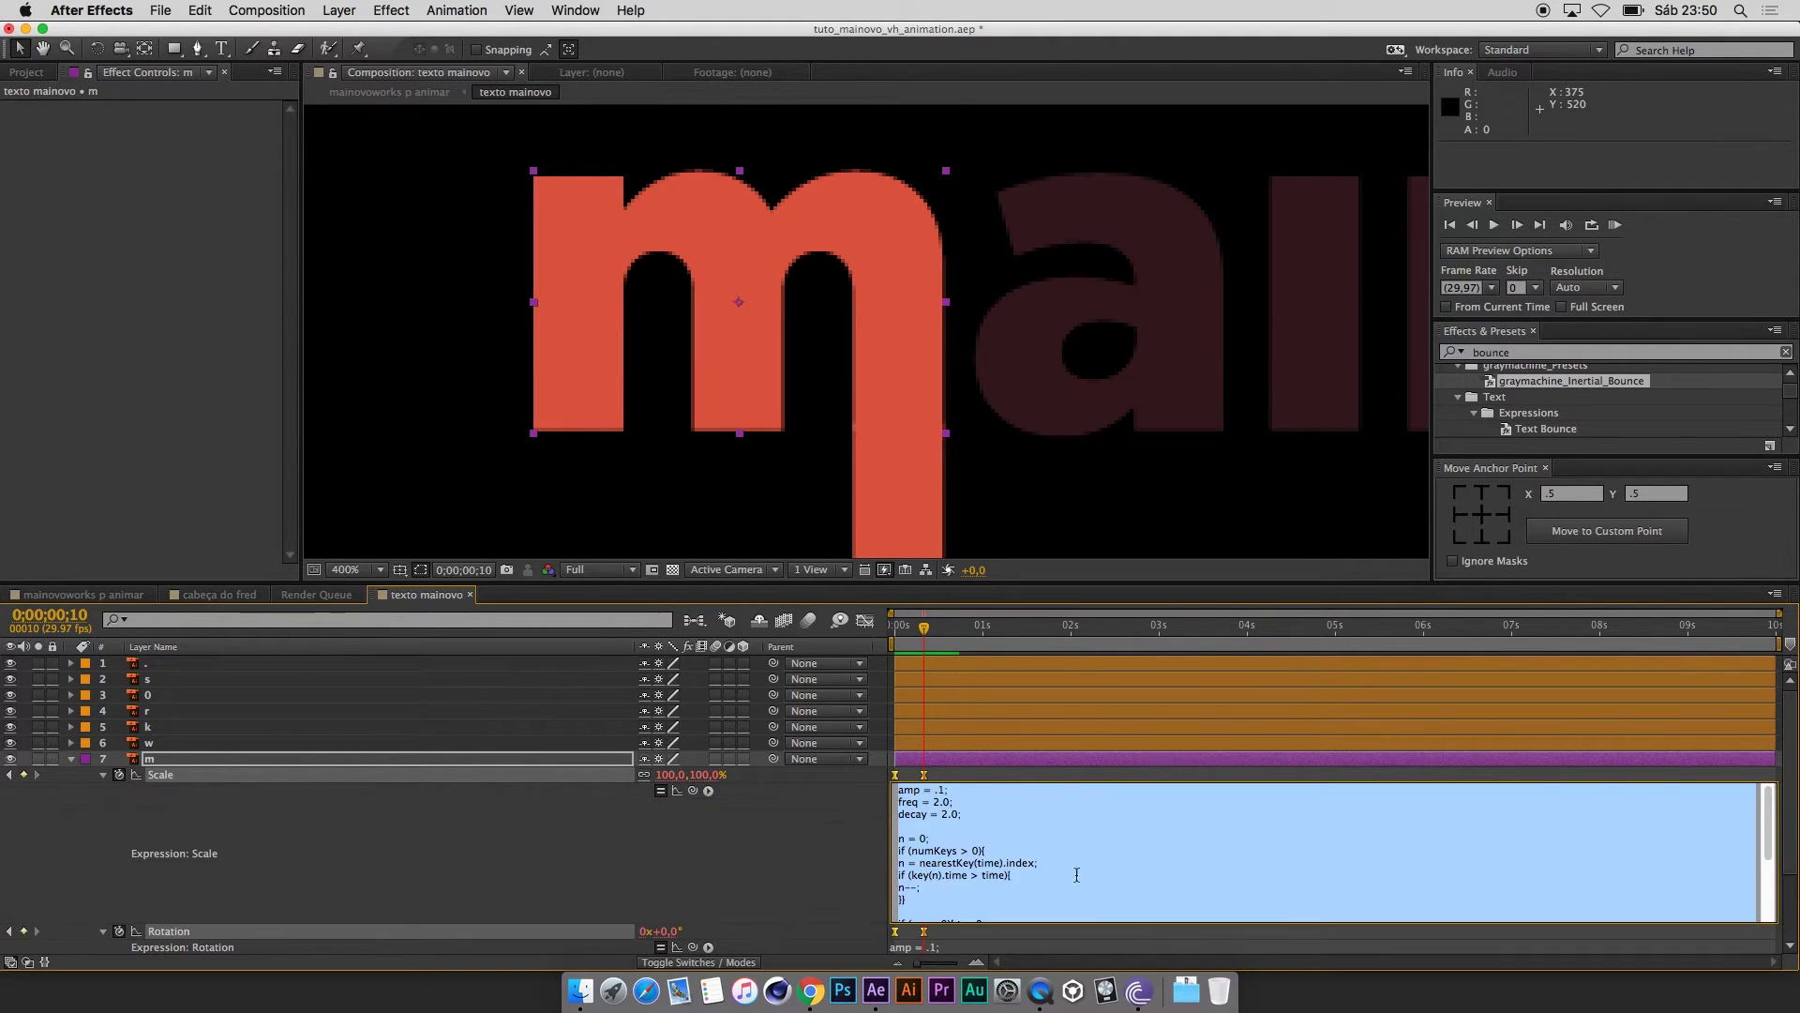
{"action": "left_click", "coordinate": [936, 801]}
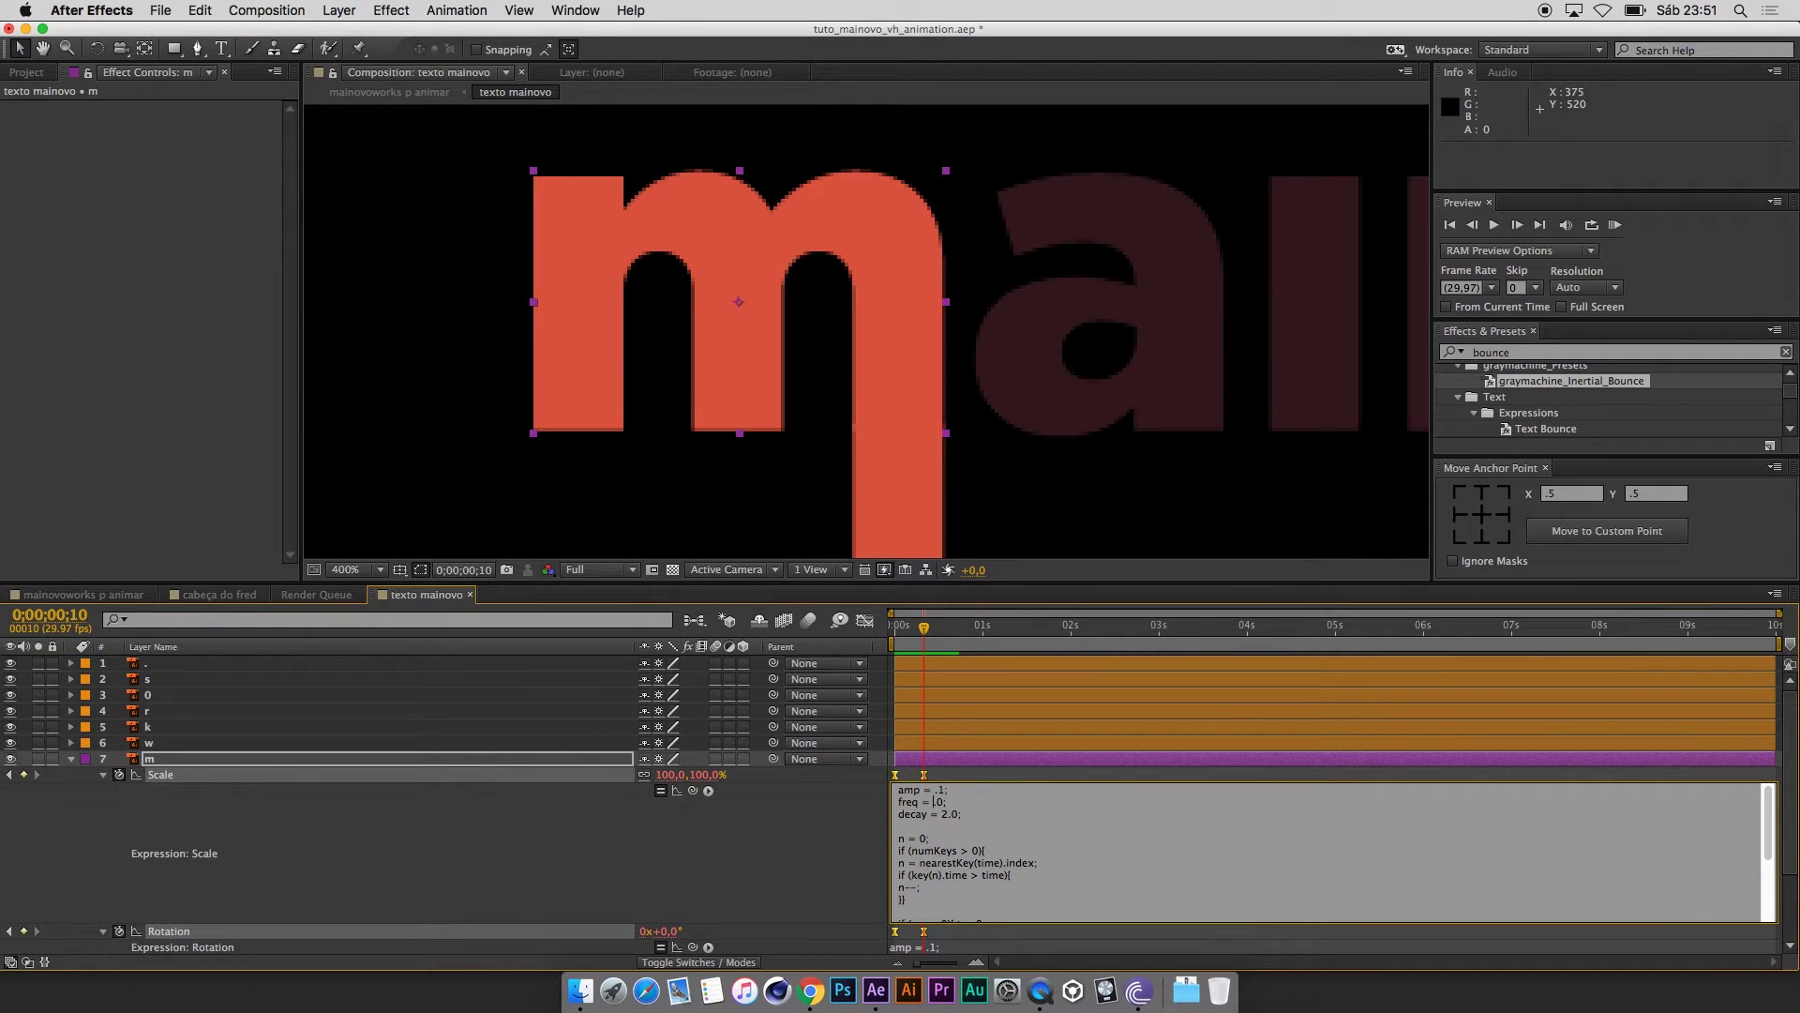
{"action": "type", "text": "4"}
{"action": "left_click", "coordinate": [1020, 775]}
{"action": "left_click", "coordinate": [1030, 837]}
{"action": "left_click", "coordinate": [849, 649]}
{"action": "key", "text": "KP_0"}
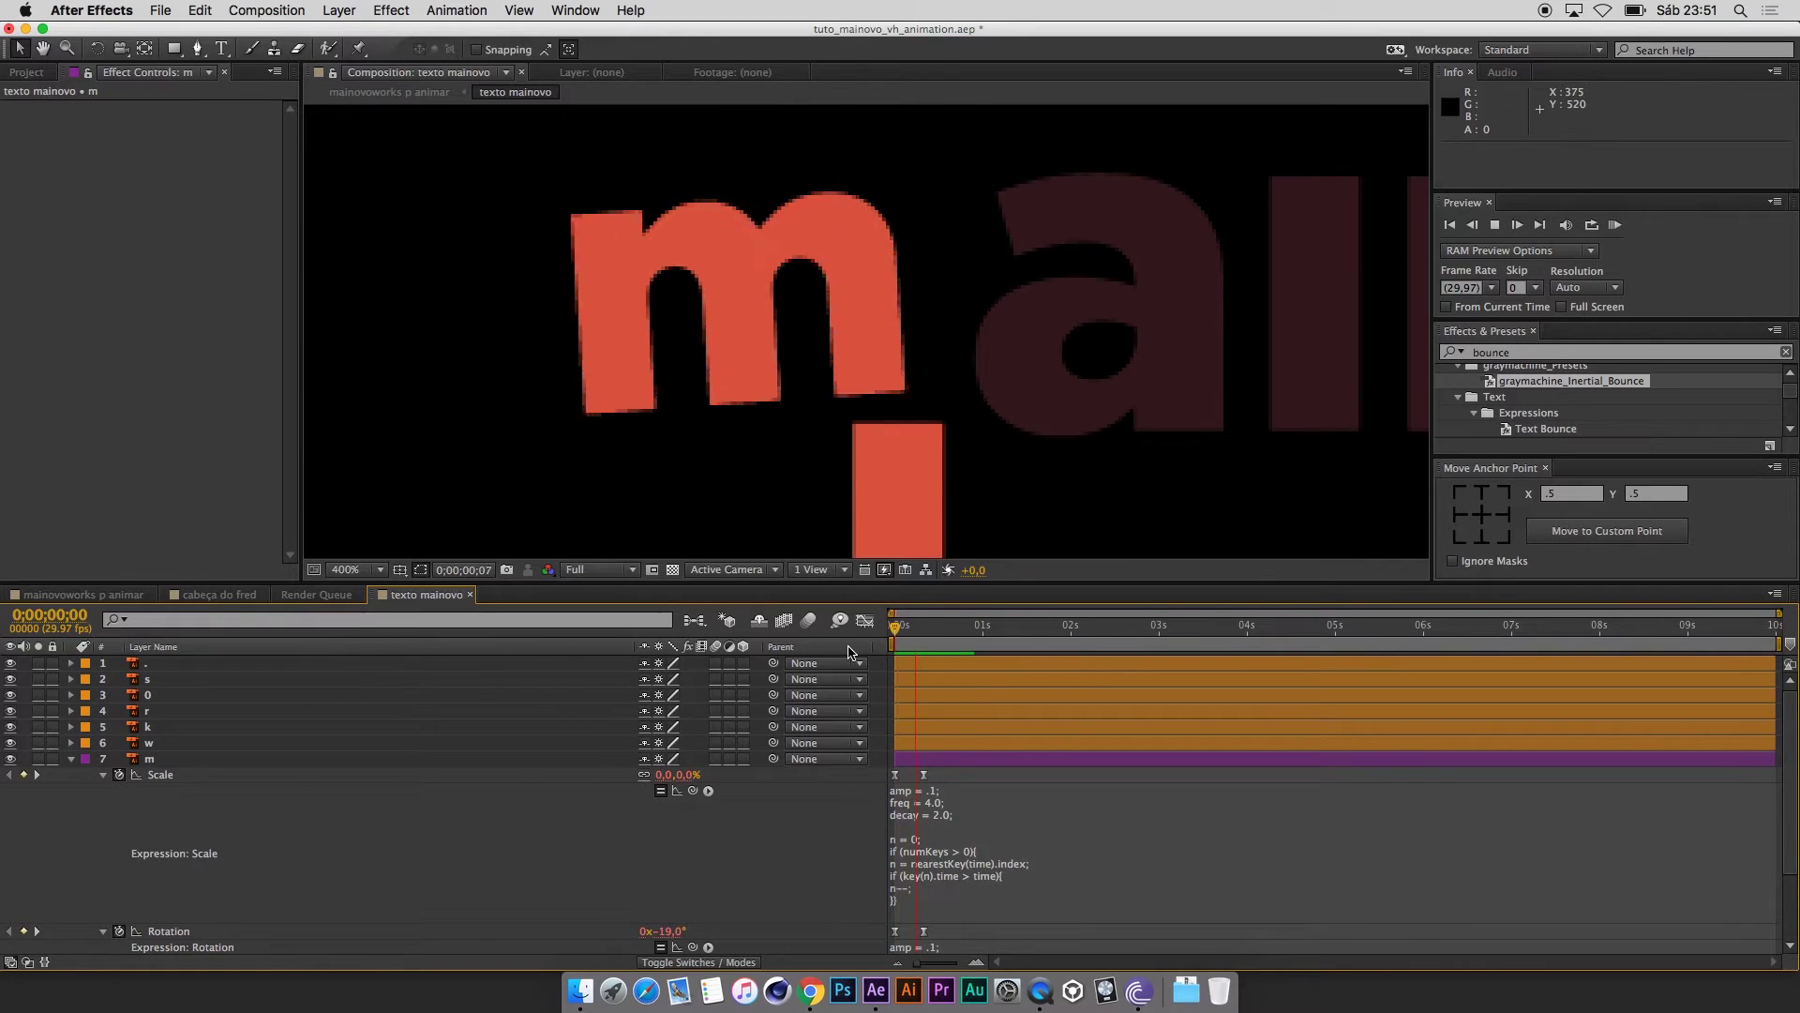
{"action": "key", "text": "space"}
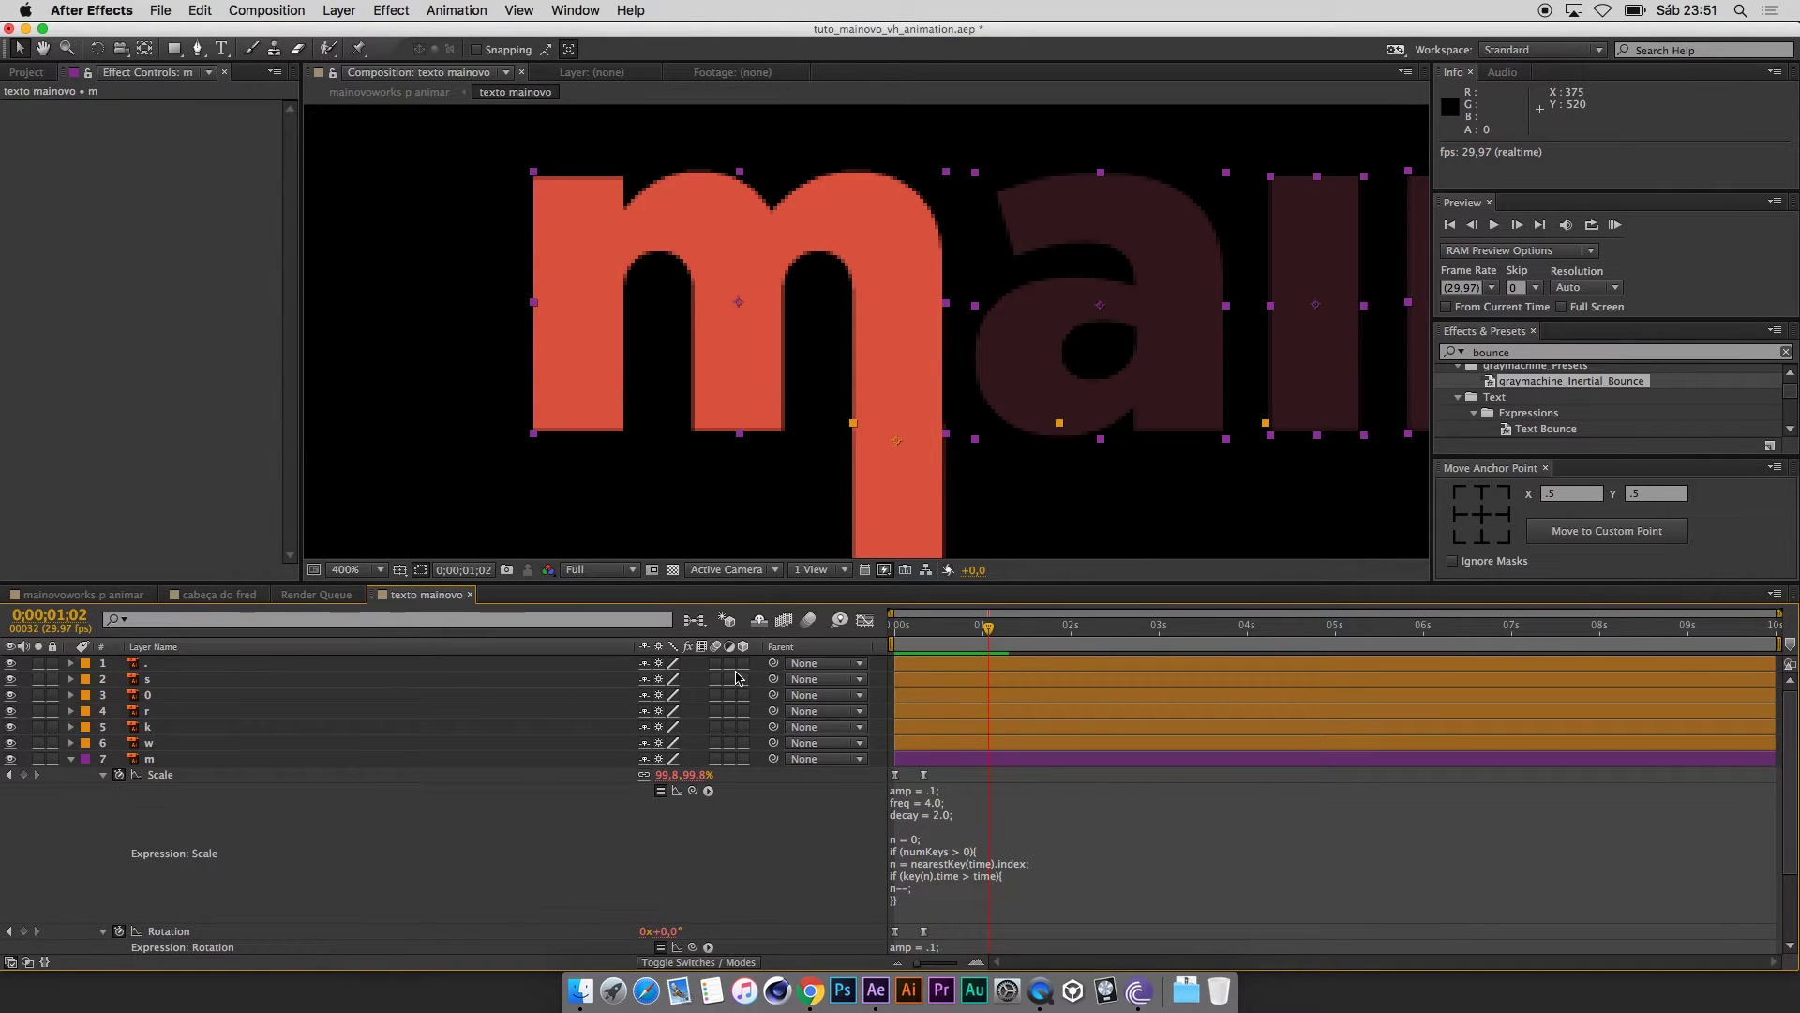
Collapse the m's properties, check its bounce, and select the a layer in view.
{"action": "key", "text": "super+a"}
{"action": "left_click", "coordinate": [74, 762]}
{"action": "left_click", "coordinate": [1022, 888]}
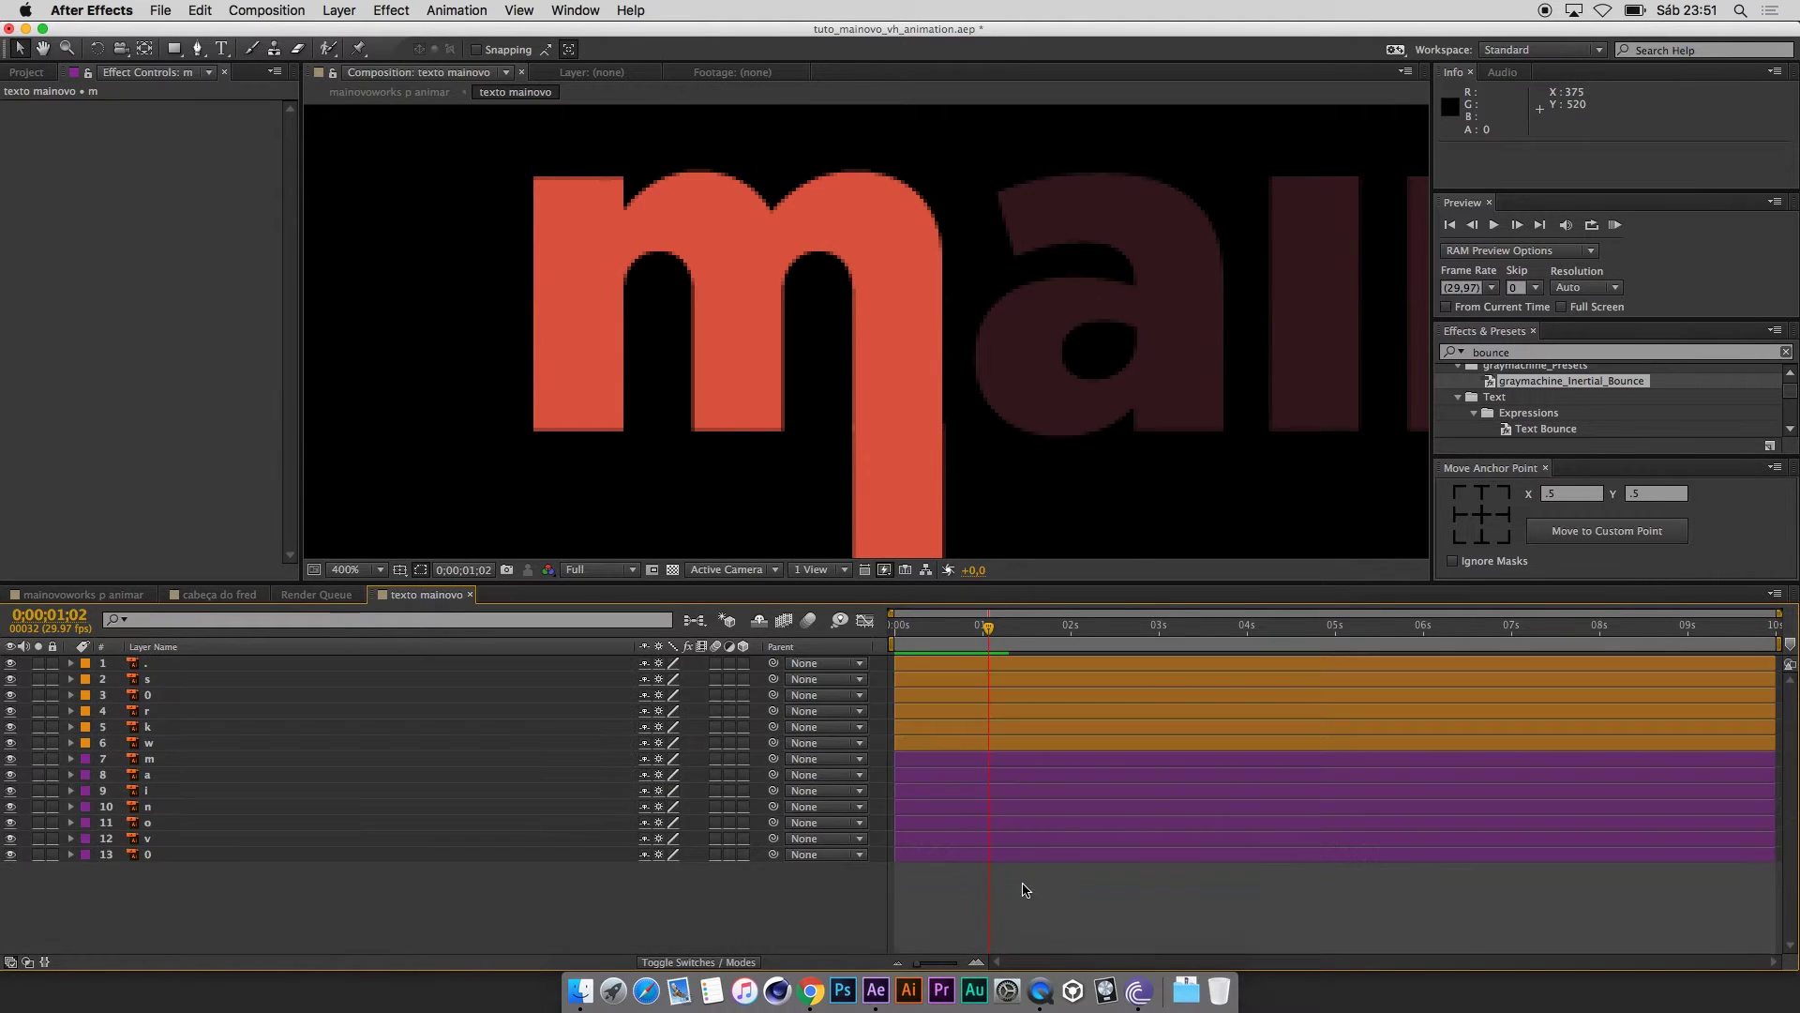
{"action": "left_click_drag", "start_coordinate": [978, 646], "coordinate": [959, 646]}
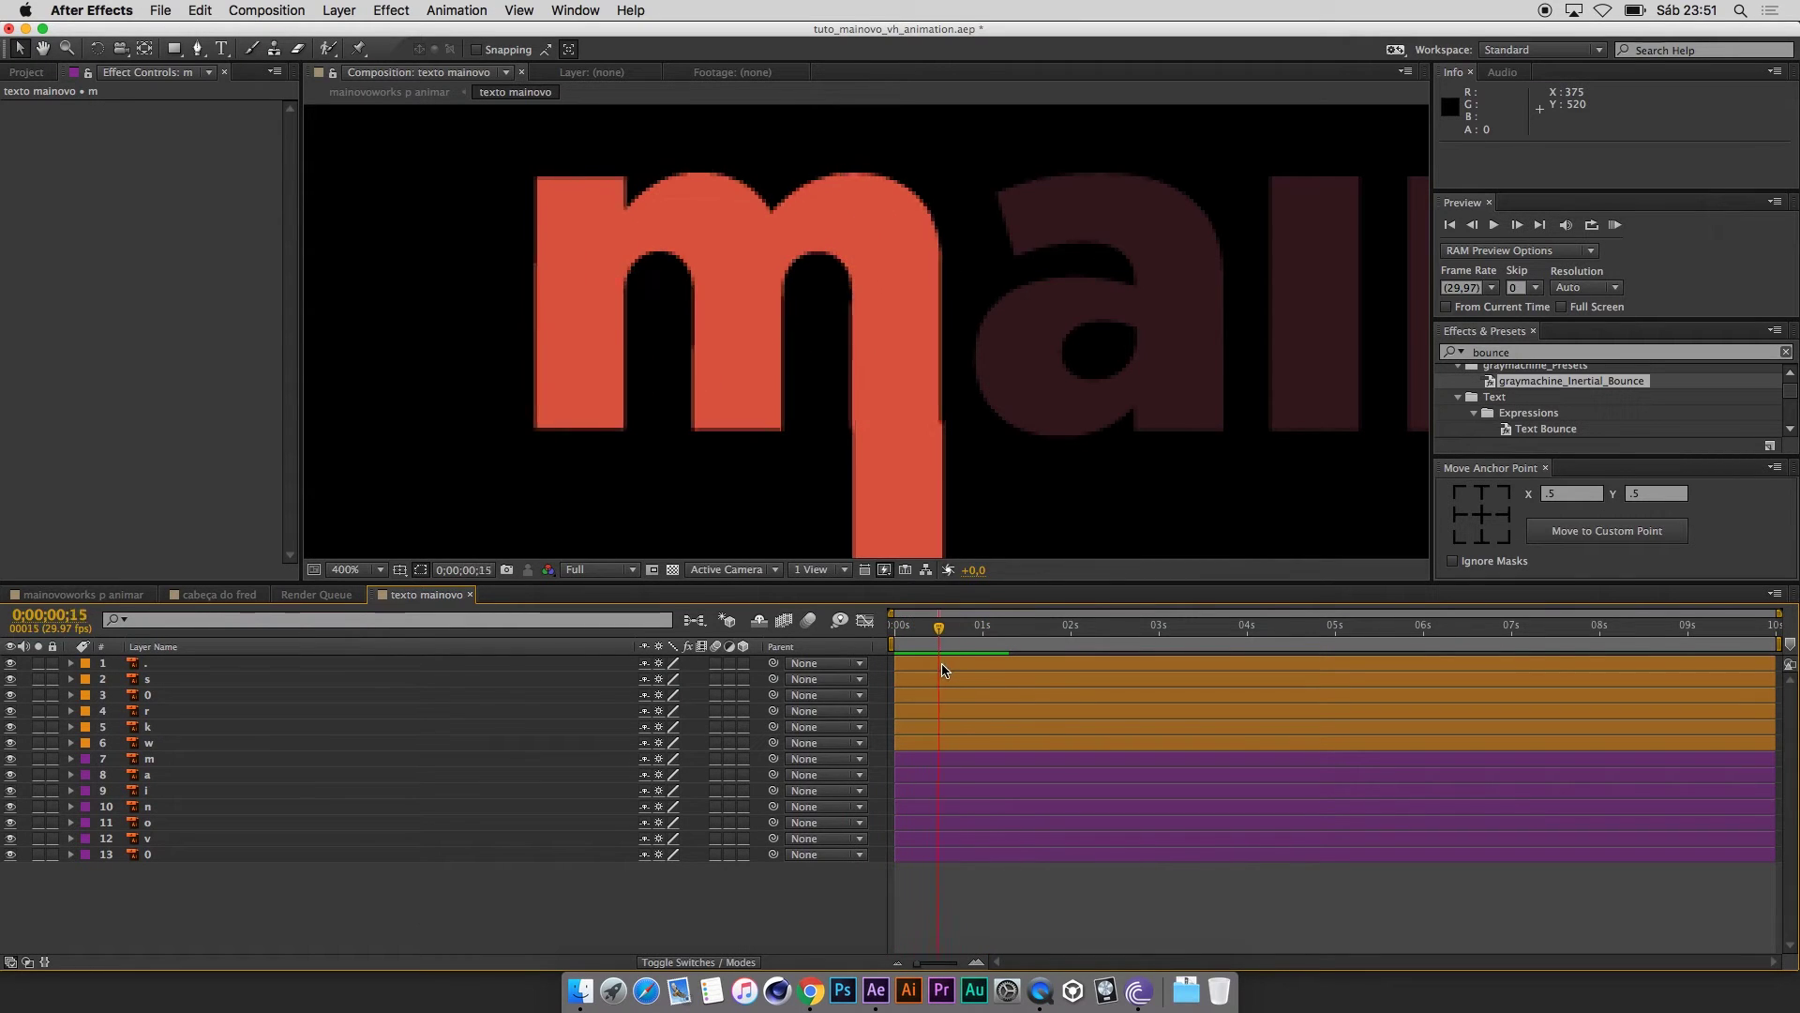
{"action": "left_click", "coordinate": [1134, 403]}
{"action": "left_click_drag", "start_coordinate": [1153, 375], "coordinate": [743, 341]}
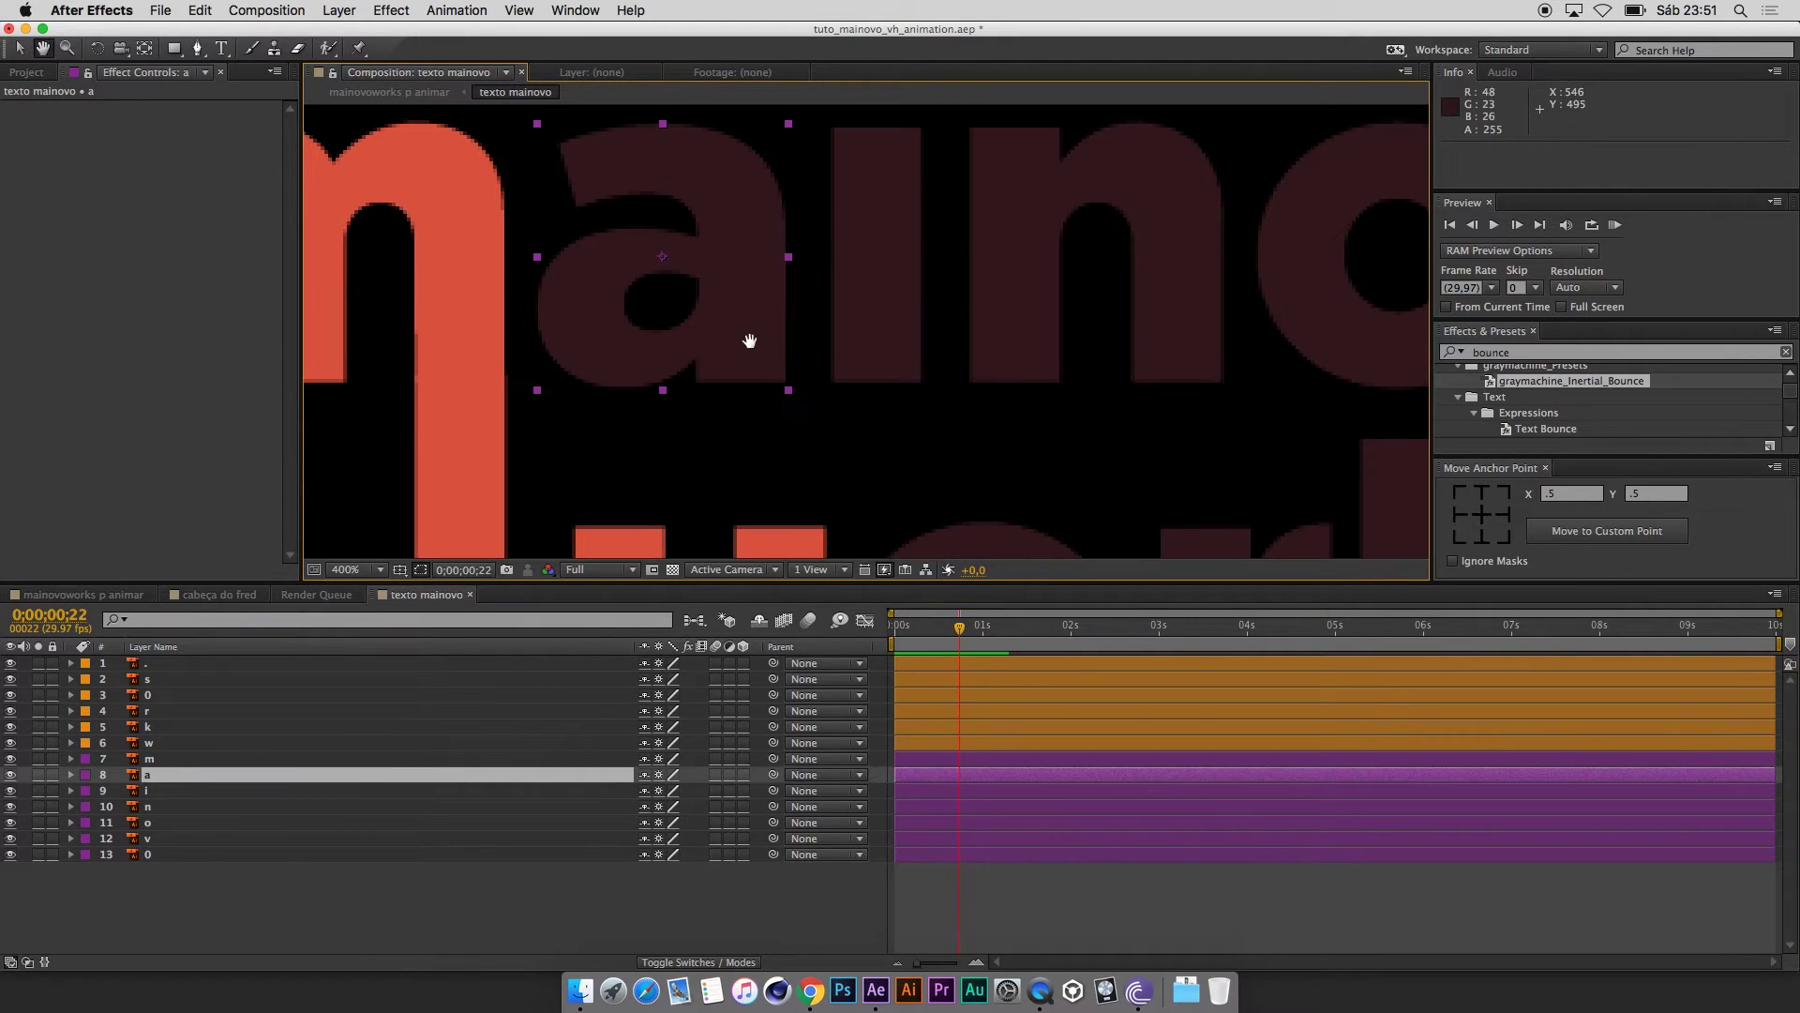
{"action": "key", "text": "y"}
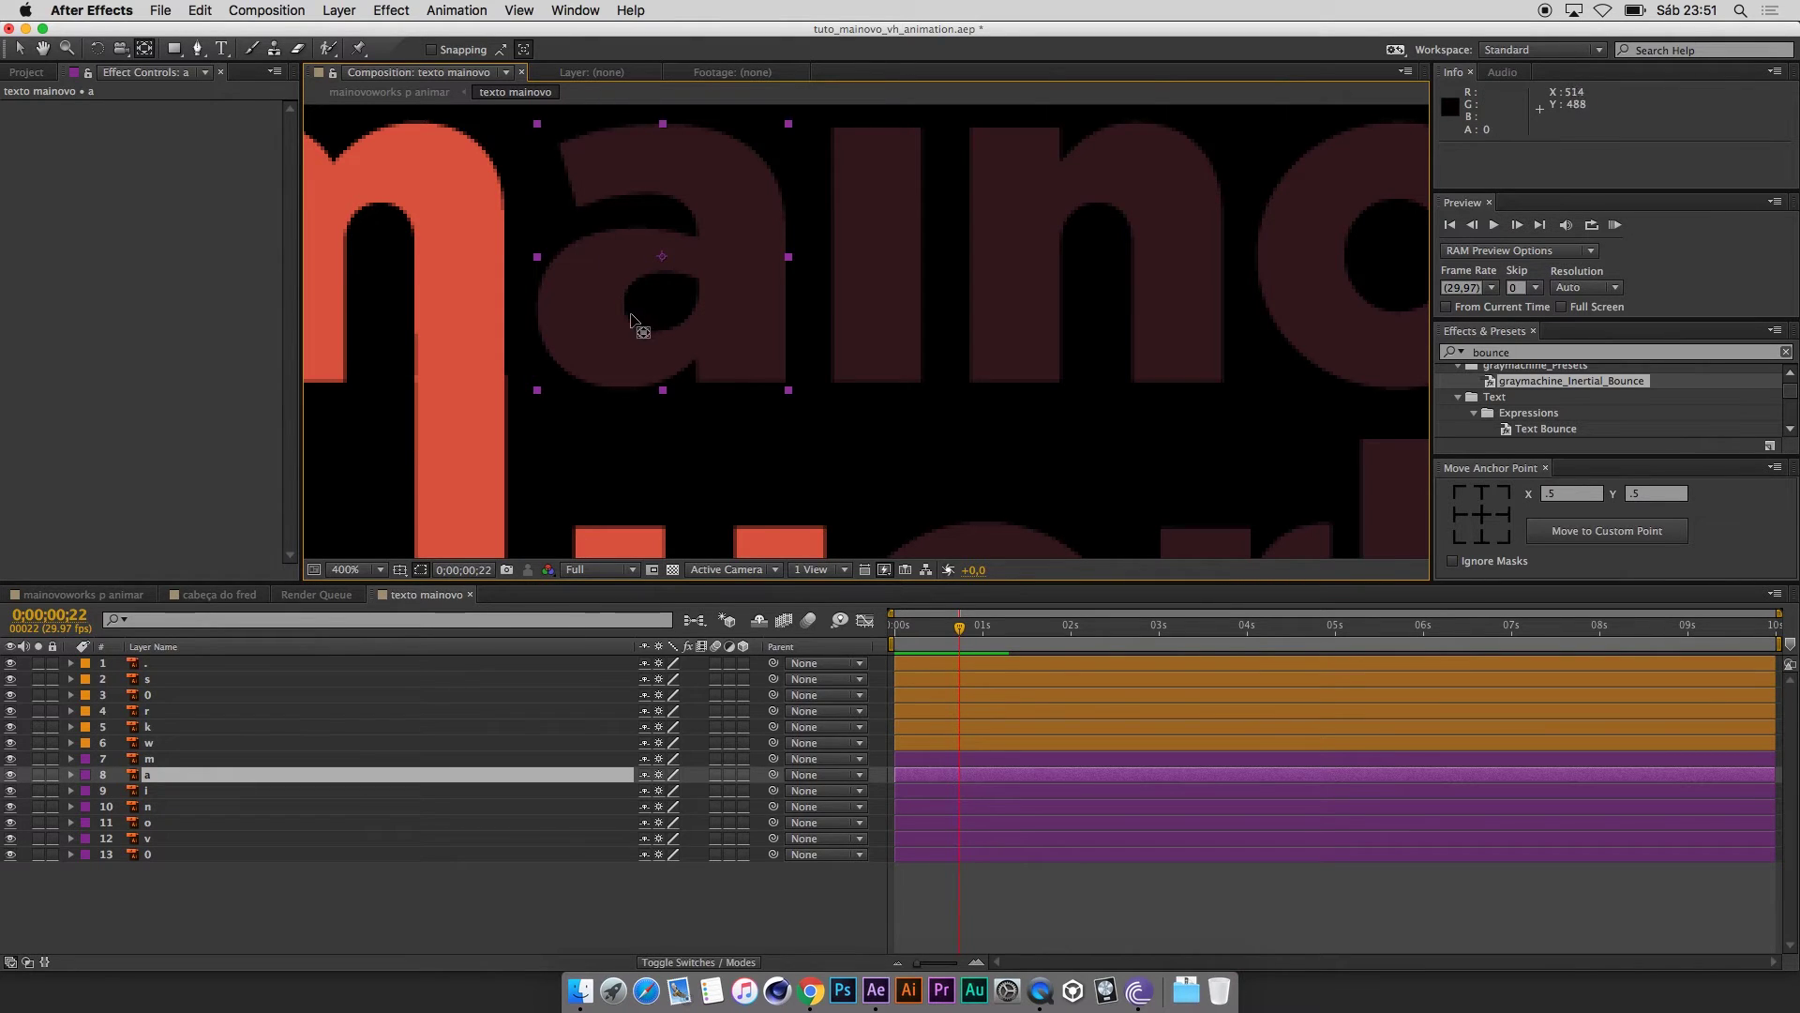
Drag the a's anchor point to its lower-right corner and trim its in-point to frame 10.
{"action": "left_click_drag", "start_coordinate": [662, 256], "coordinate": [784, 389]}
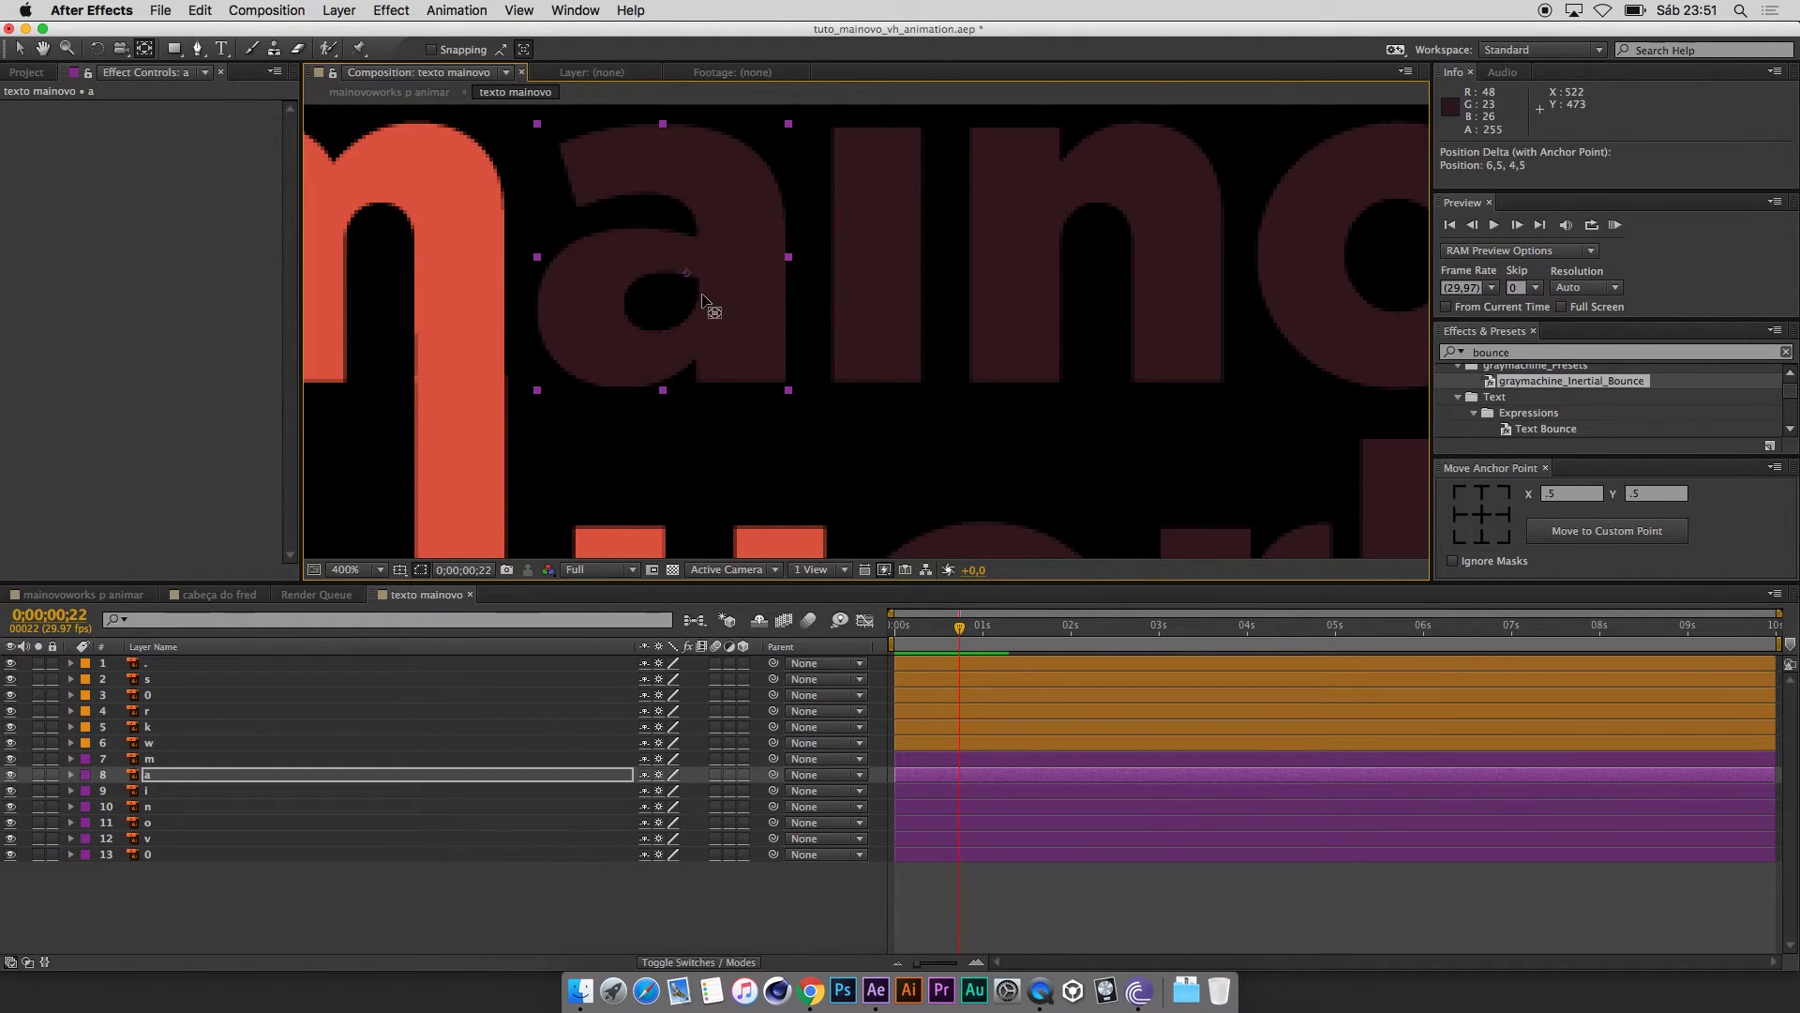
{"action": "mouse_move", "coordinate": [959, 627]}
{"action": "left_mouse_down"}
{"action": "mouse_move", "coordinate": [933, 645]}
{"action": "mouse_move", "coordinate": [949, 649]}
{"action": "left_mouse_up"}
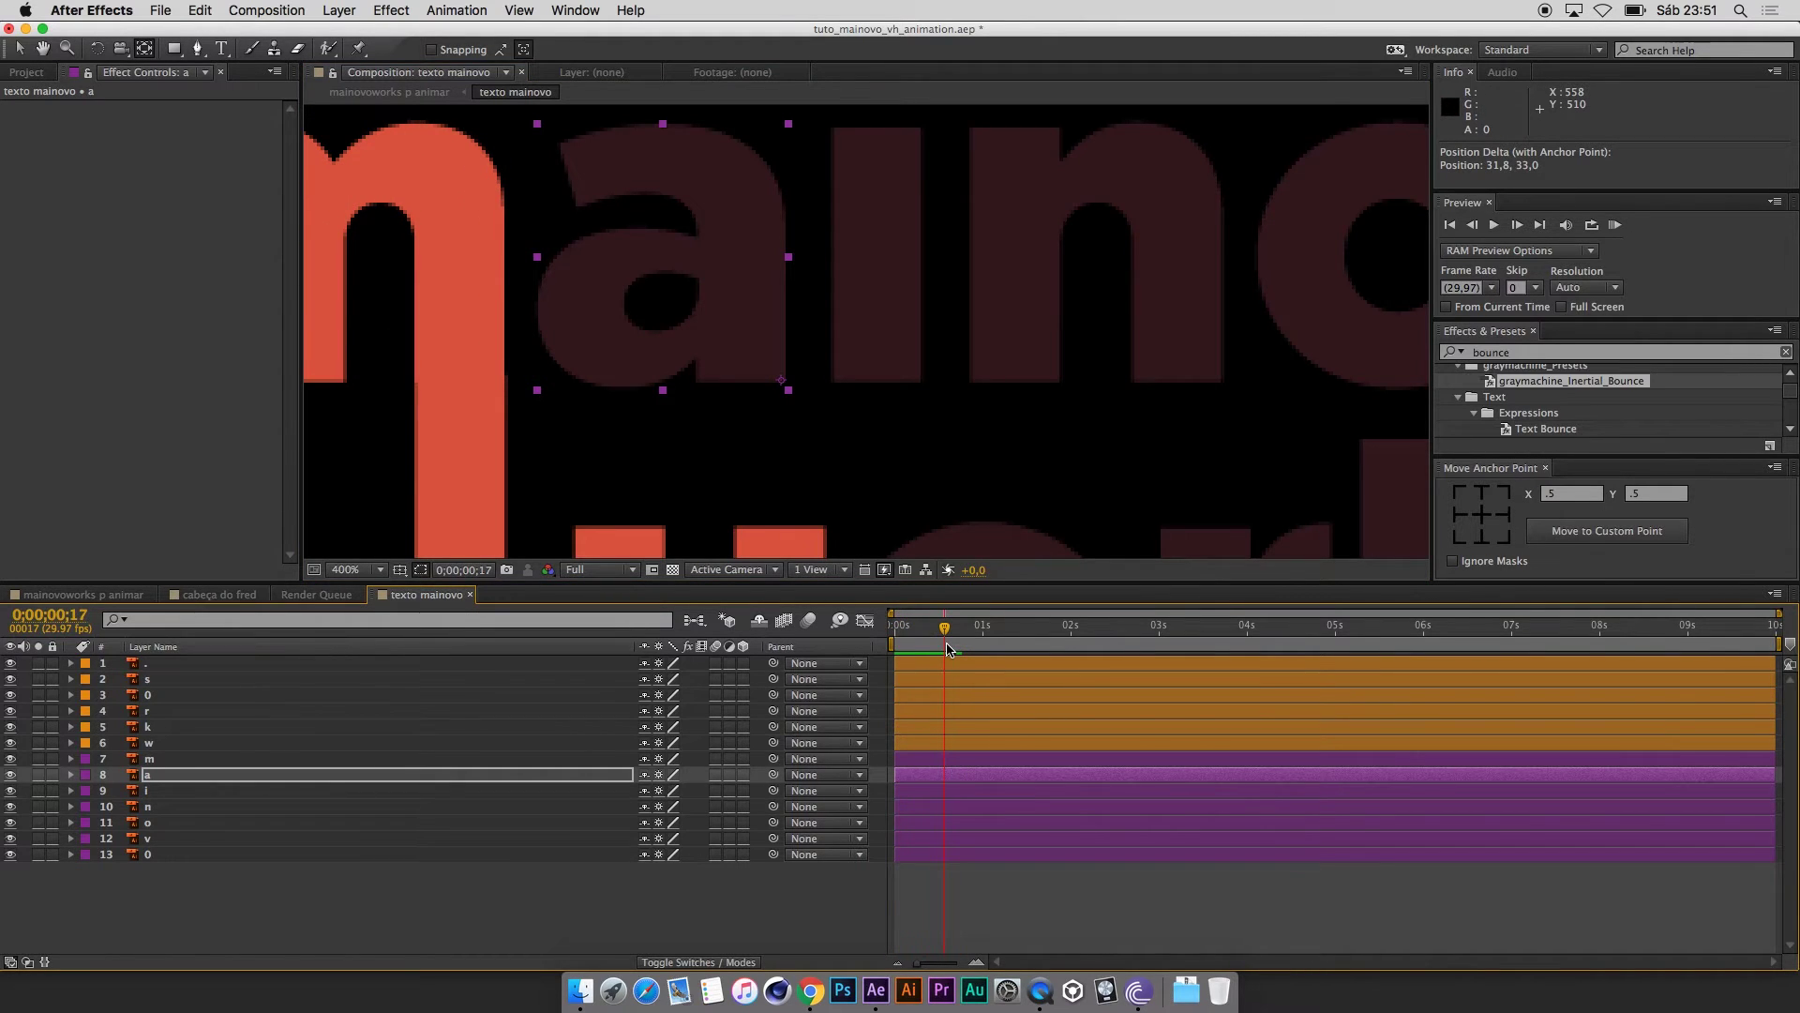
{"action": "left_click", "coordinate": [934, 753]}
{"action": "key", "text": "u"}
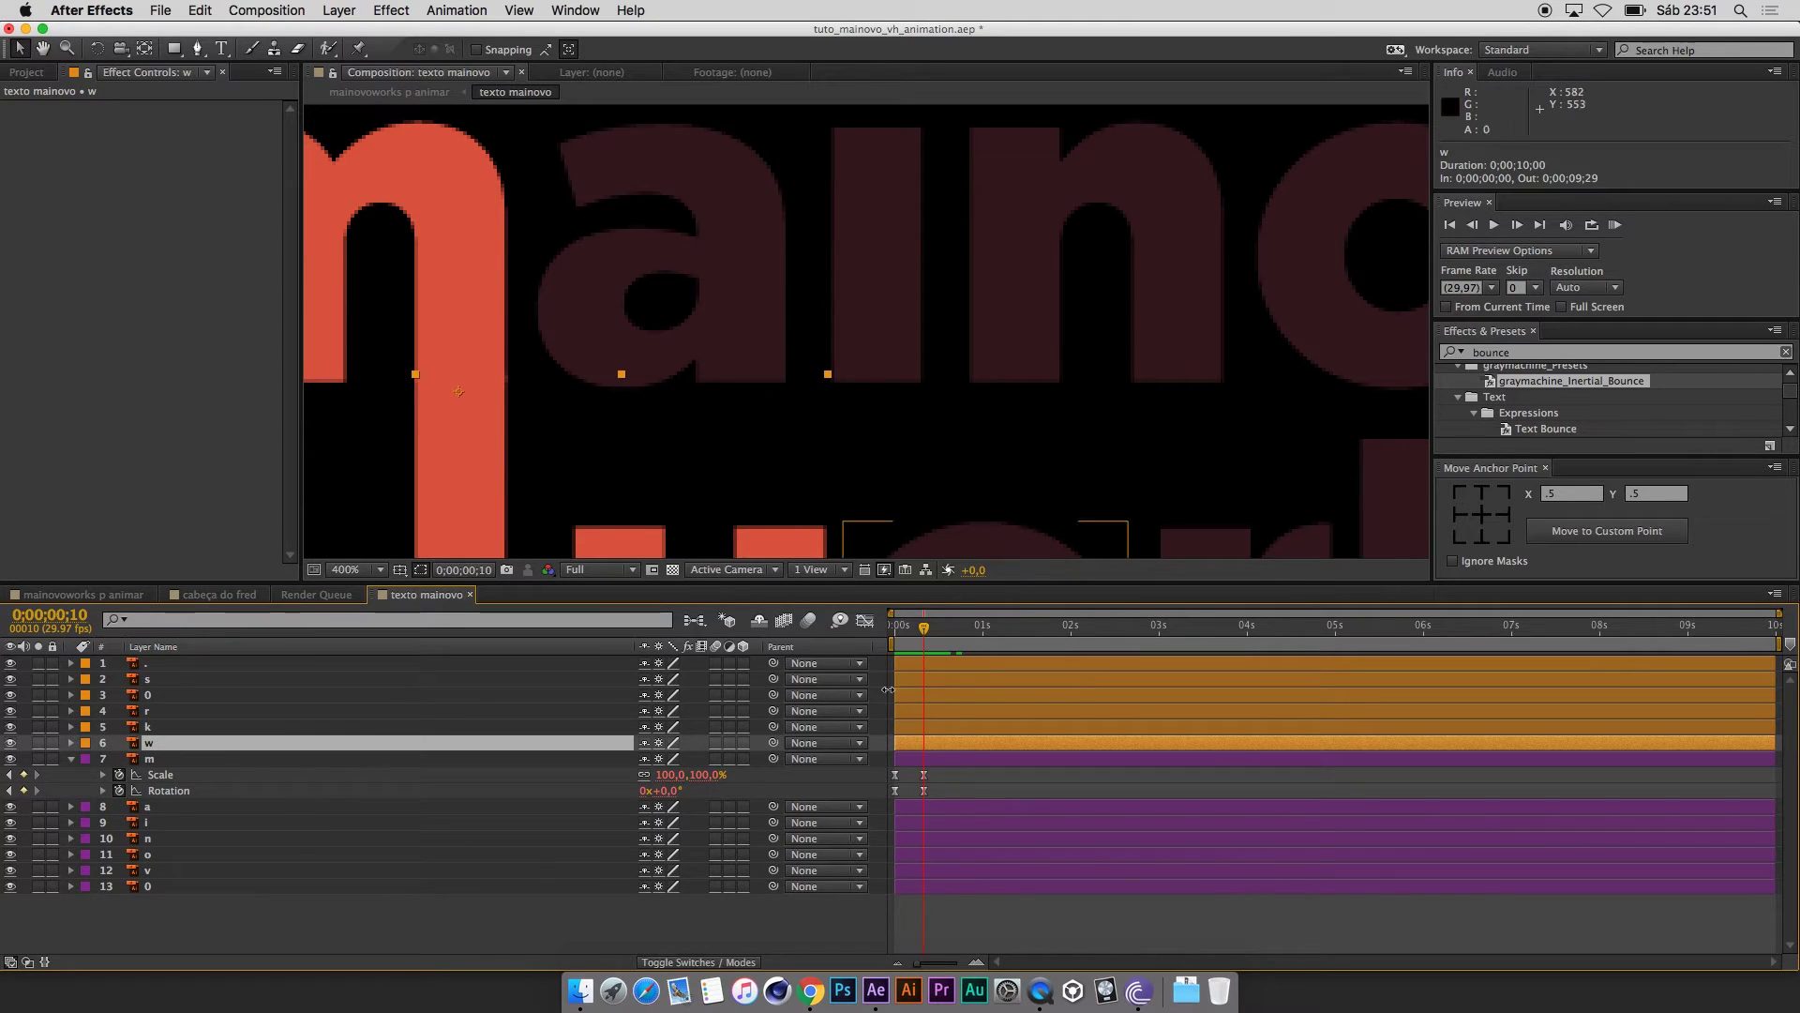
{"action": "left_click", "coordinate": [716, 322]}
{"action": "key", "text": "bracketleft"}
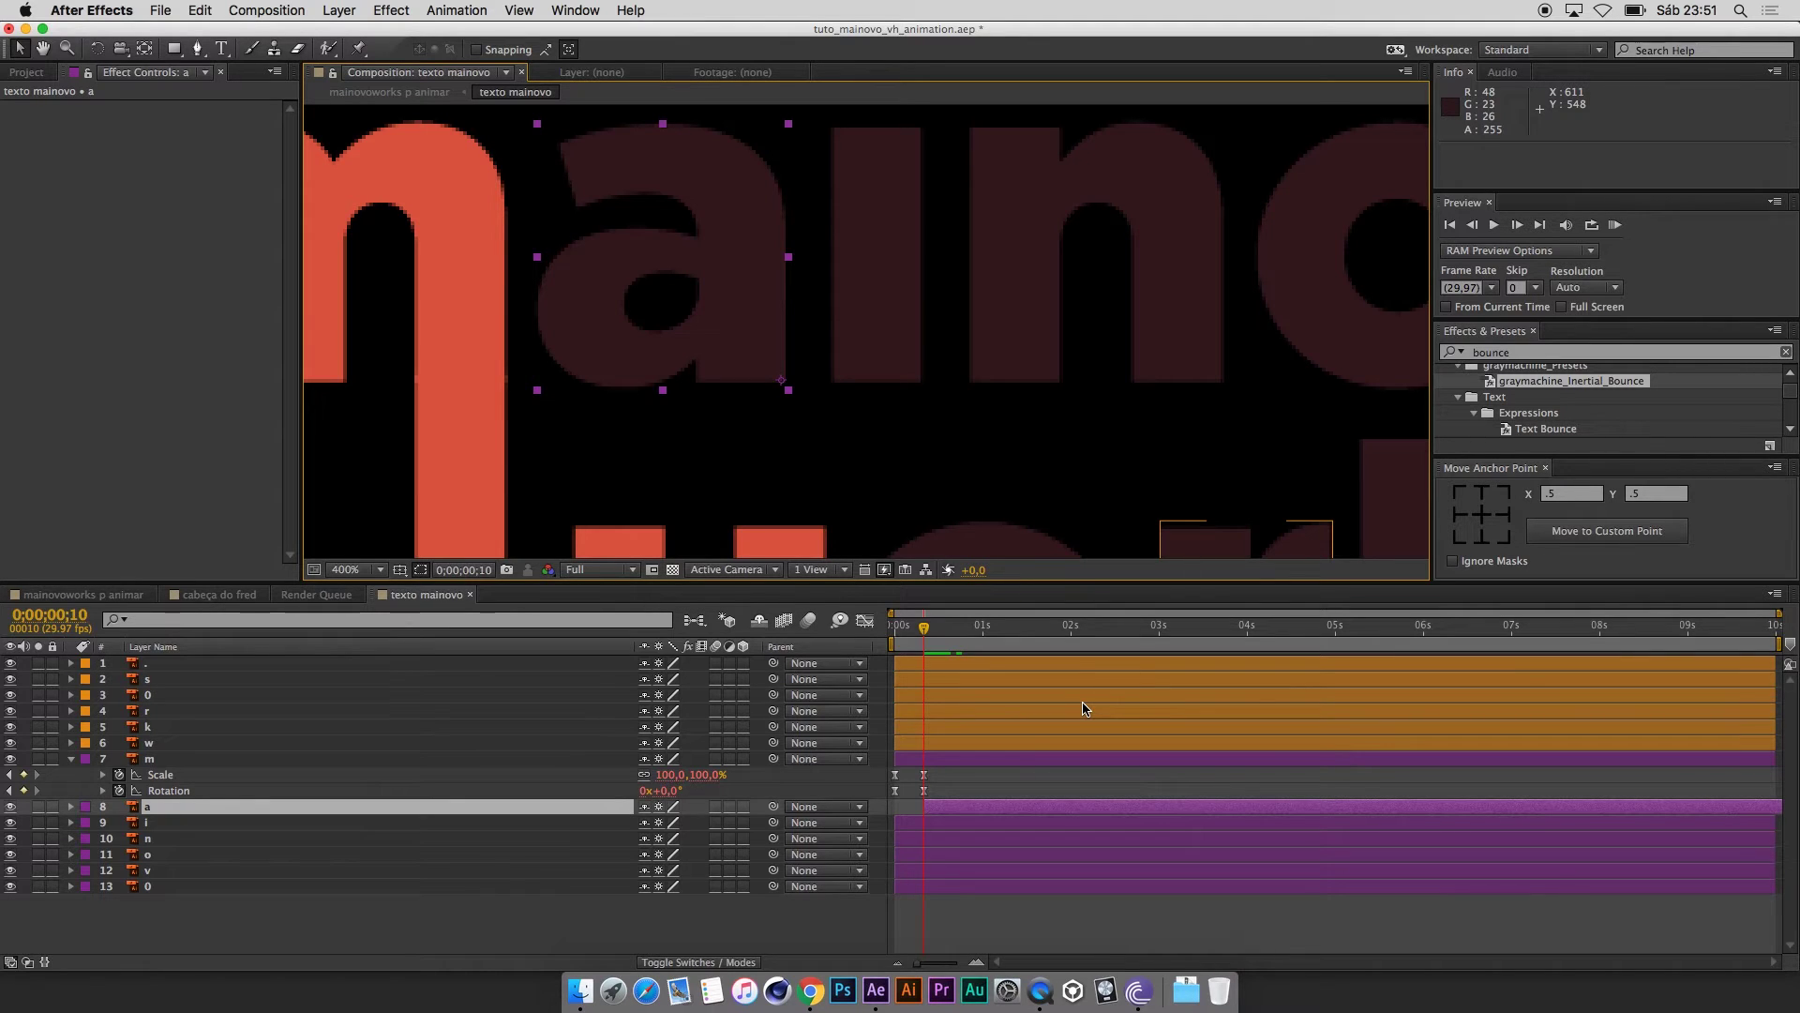
Add Scale and Rotation keyframes on the a at frame 20, undoing a stray Anchor Point keyframe.
{"action": "key", "text": "alt+shift+s"}
{"action": "key", "text": "alt+shift+r"}
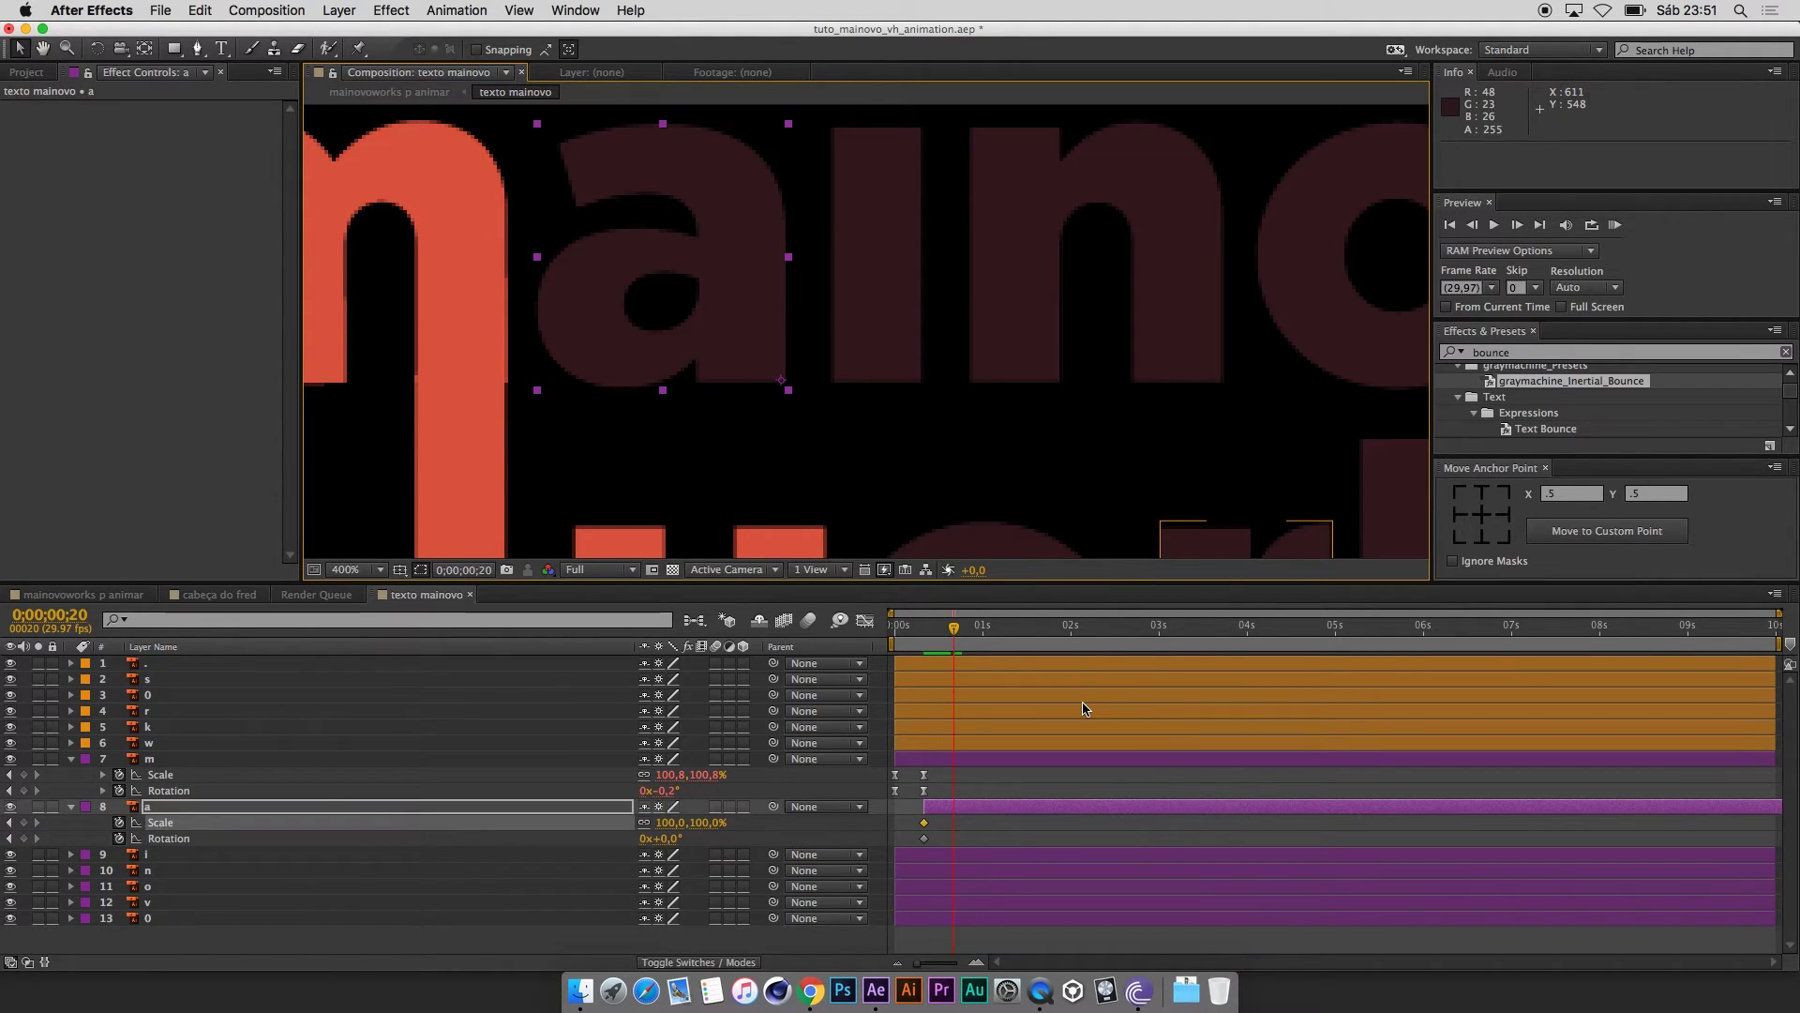
{"action": "key", "text": "alt+shift+a"}
{"action": "key", "text": "ctrl+z"}
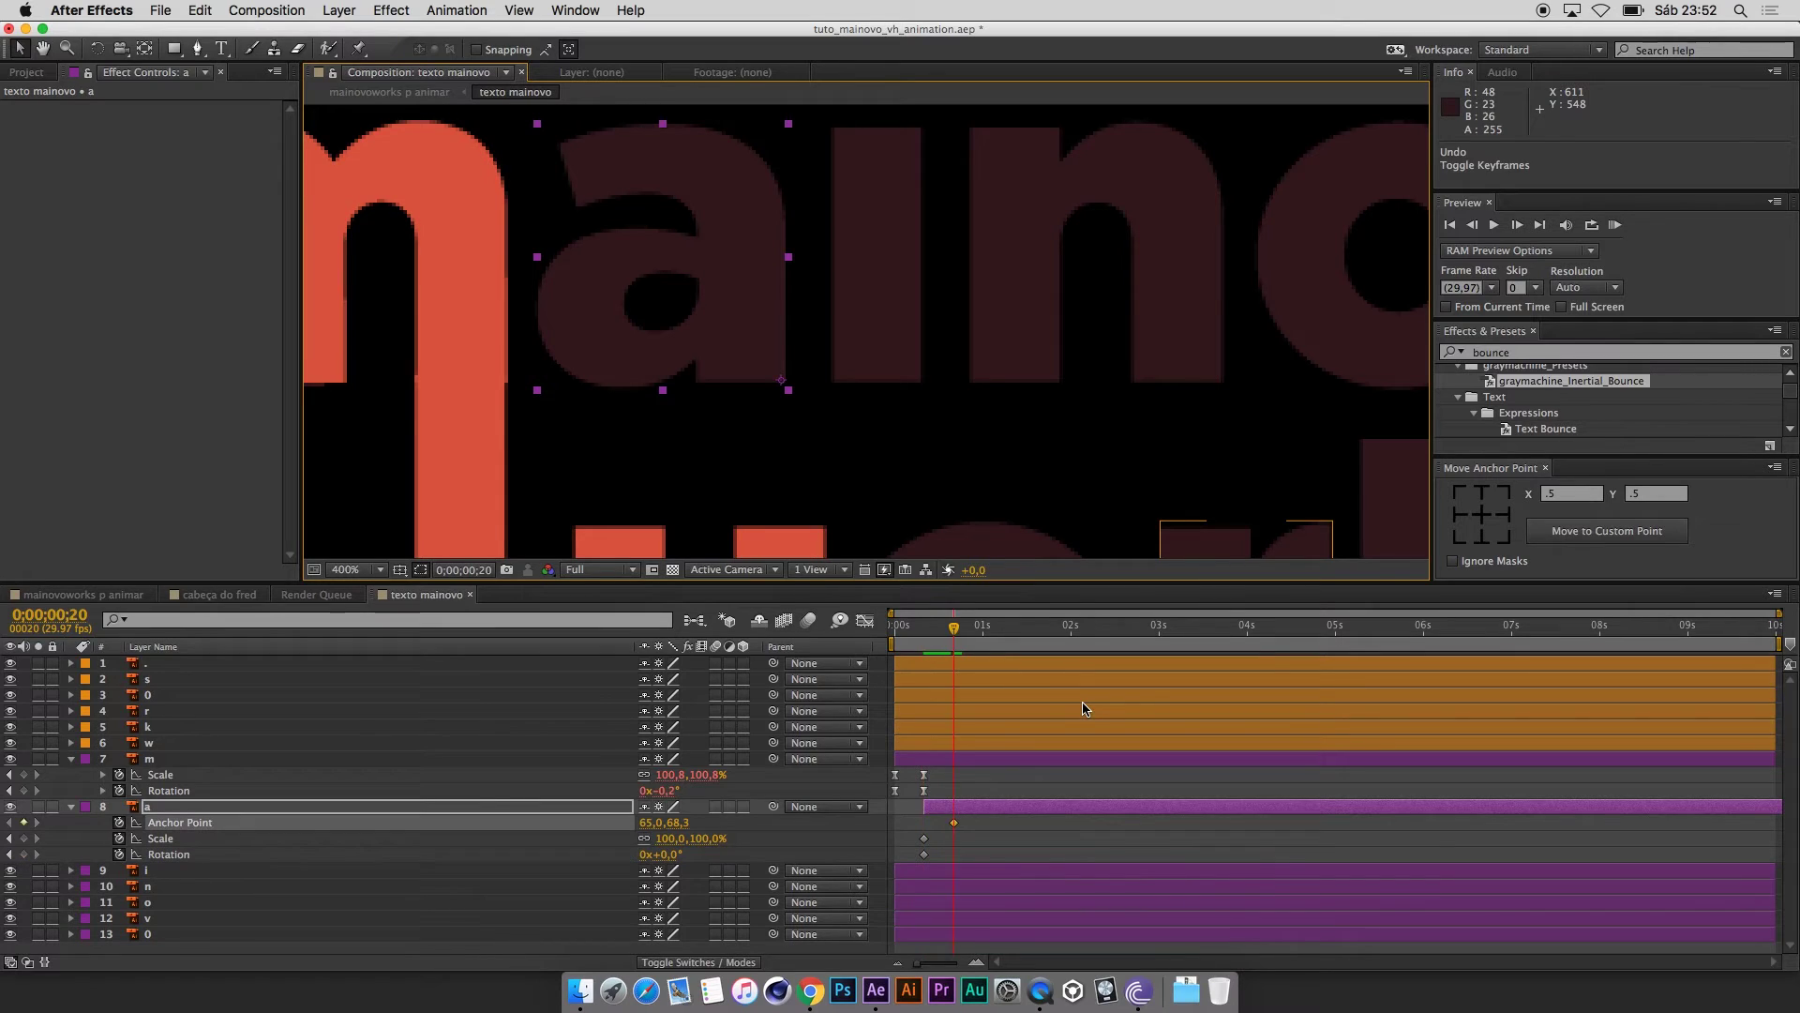
{"action": "key", "text": "super+z"}
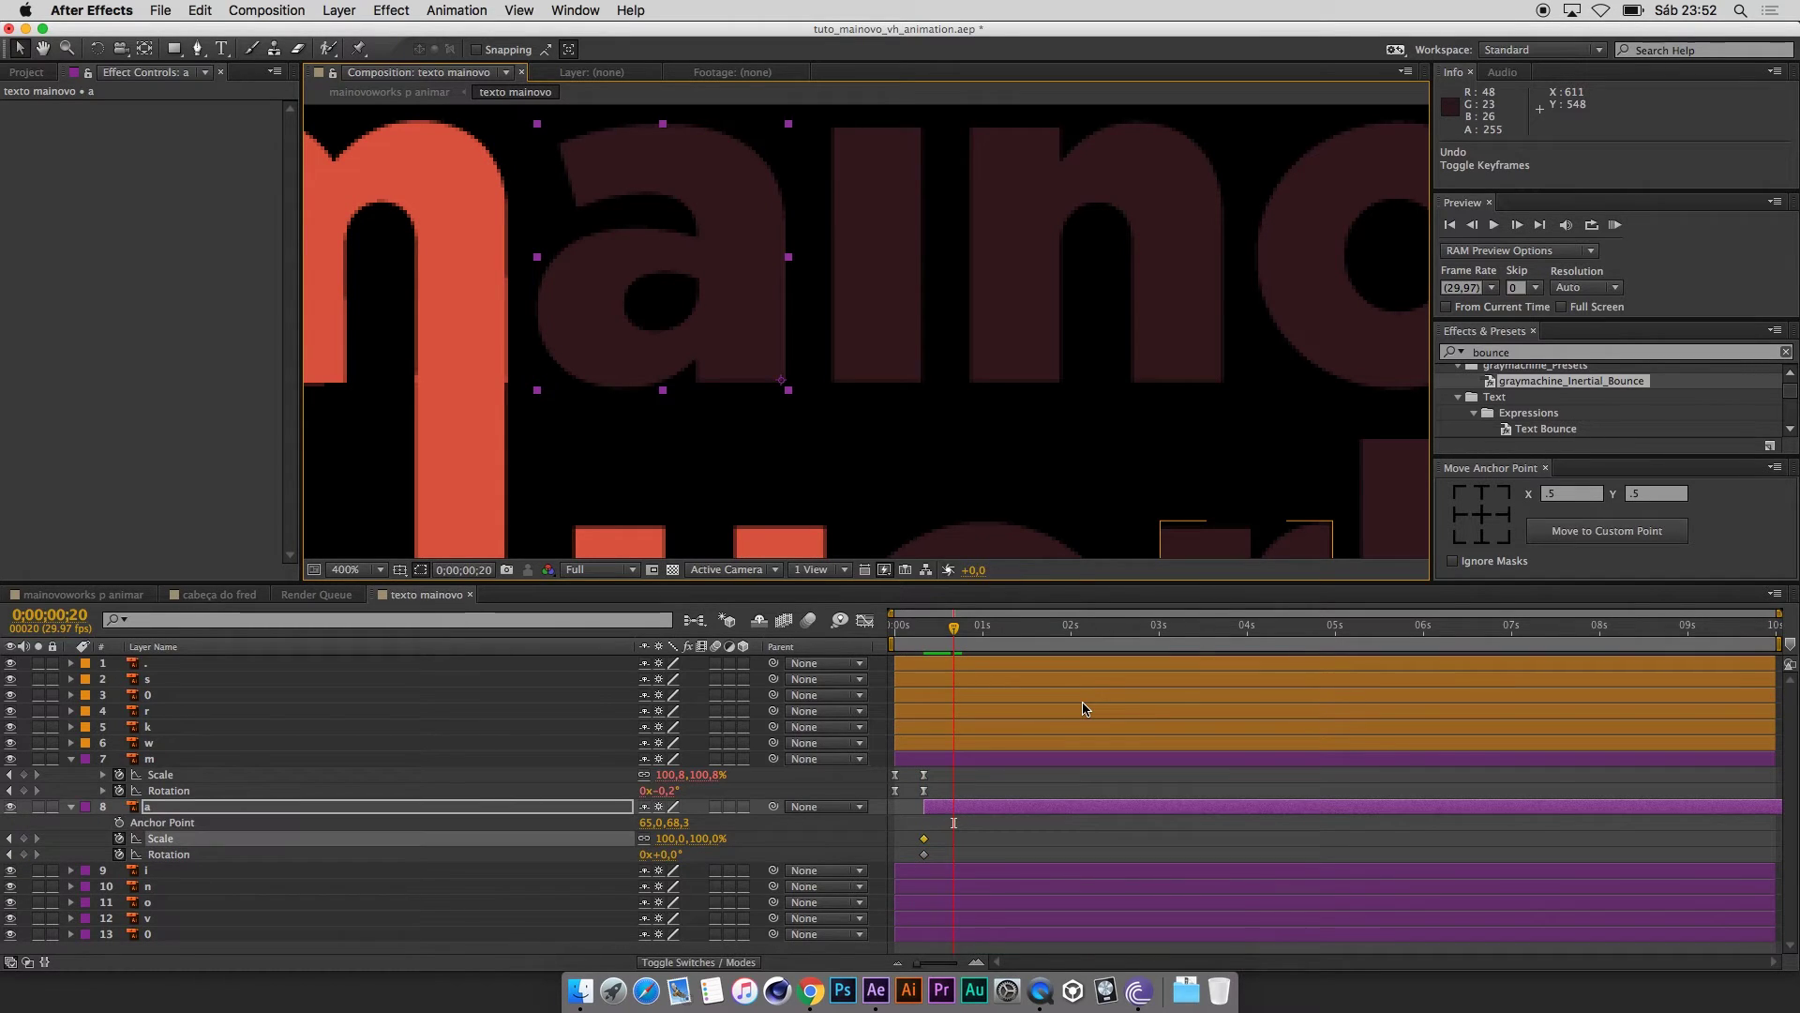
{"action": "key", "text": "alt+shift+s"}
{"action": "key", "text": "alt+shift+r"}
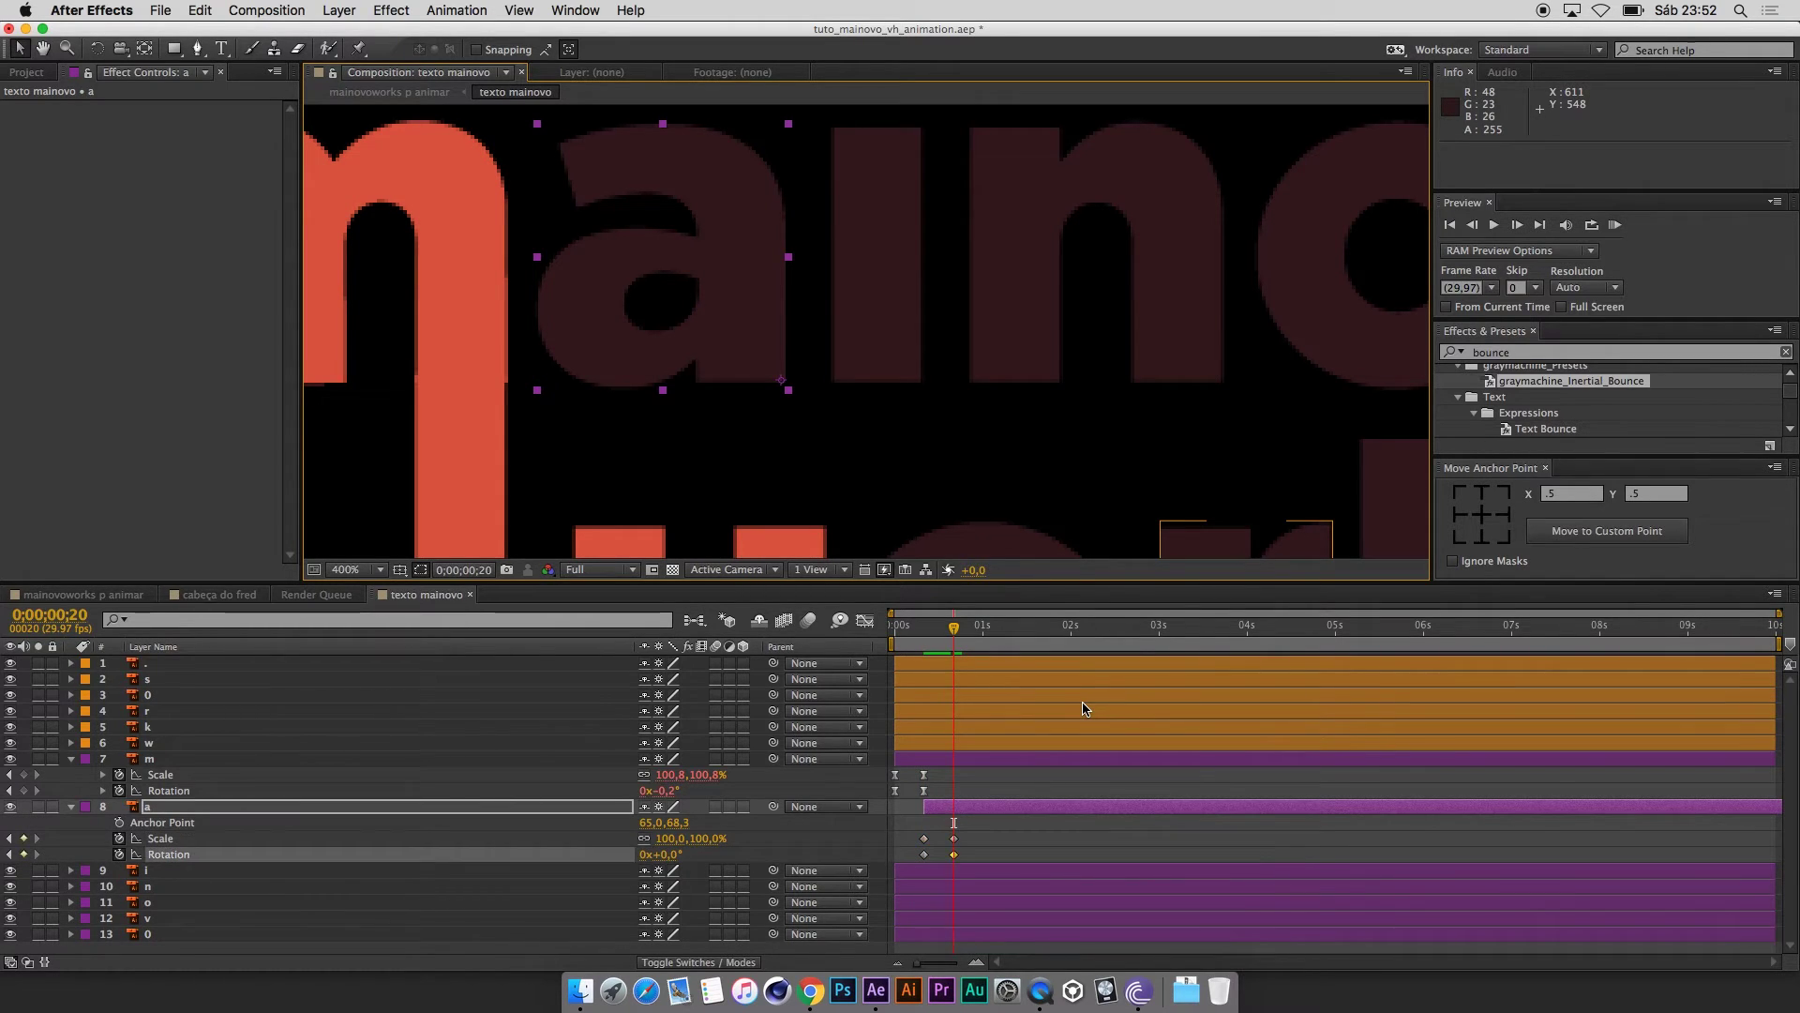
{"action": "key", "text": "j"}
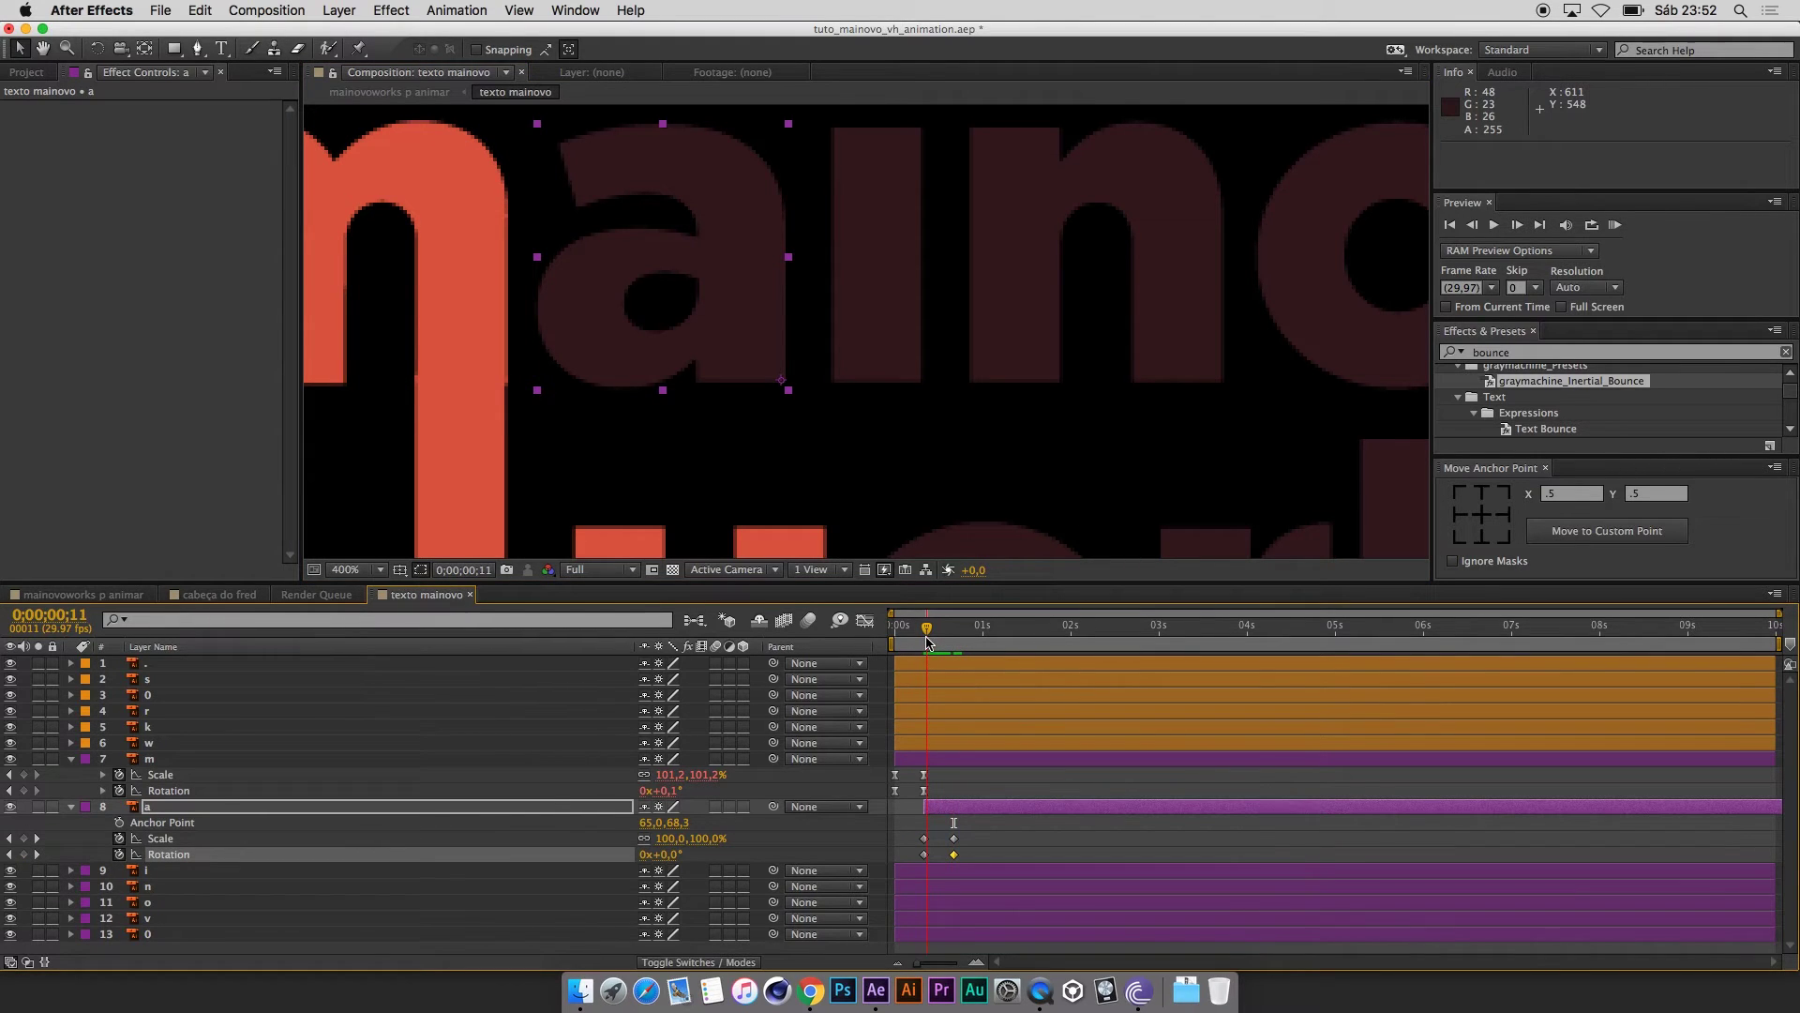
At frame 10, set the a to -27° rotation and 0% scale, then Easy Ease its keyframes.
{"action": "left_click_drag", "start_coordinate": [675, 854], "coordinate": [689, 857]}
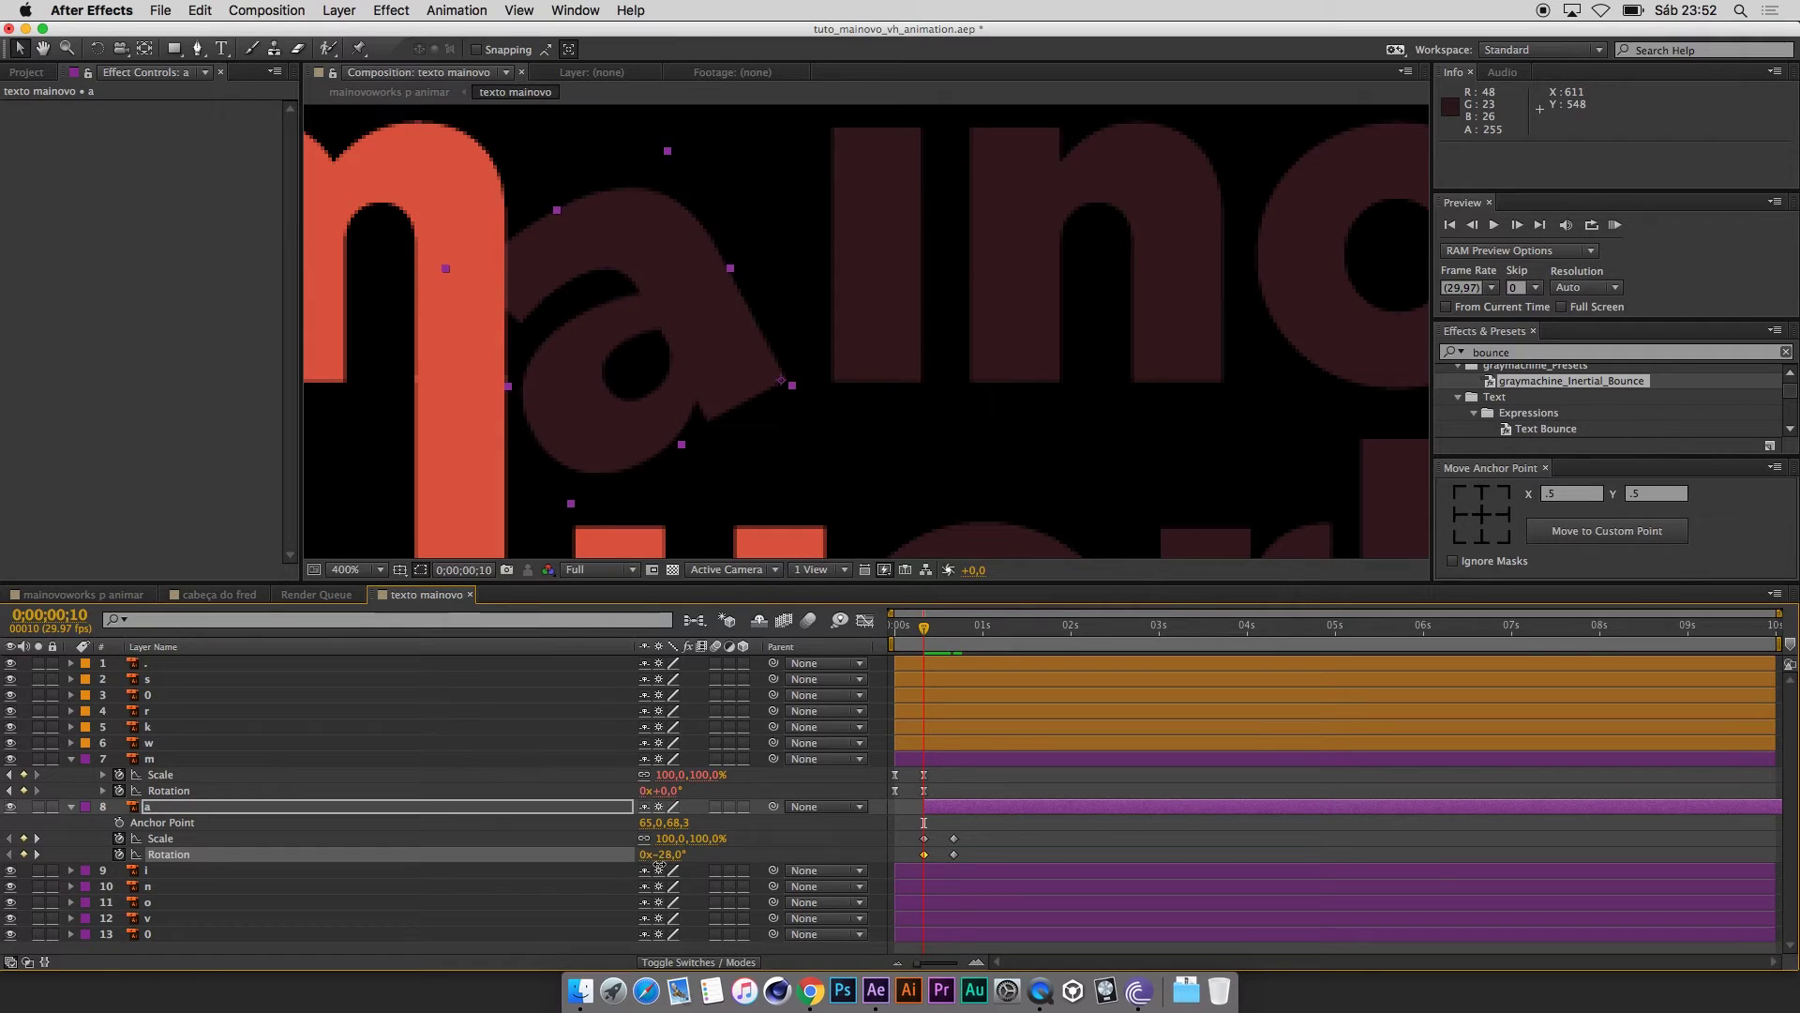
{"action": "left_click", "coordinate": [707, 837]}
{"action": "type", "text": "0"}
{"action": "key", "text": "Return"}
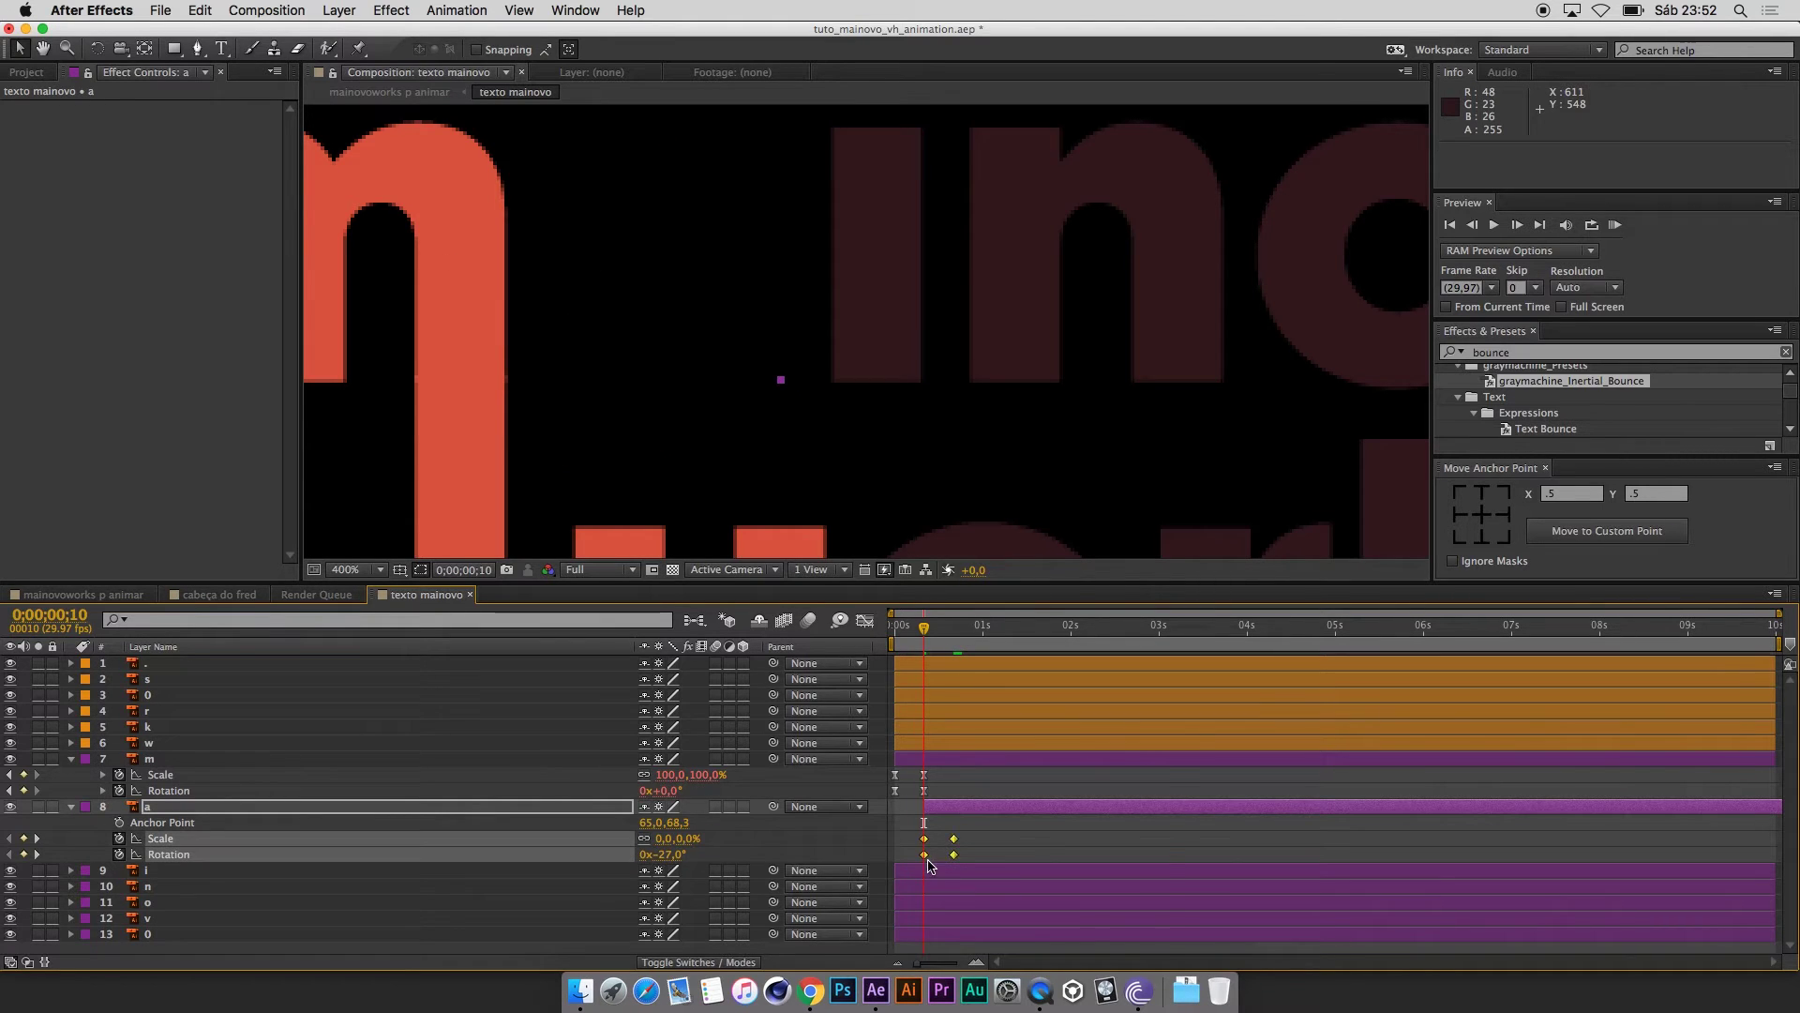
{"action": "right_click", "coordinate": [928, 767]}
{"action": "left_click", "coordinate": [909, 844]}
{"action": "right_click", "coordinate": [924, 838]}
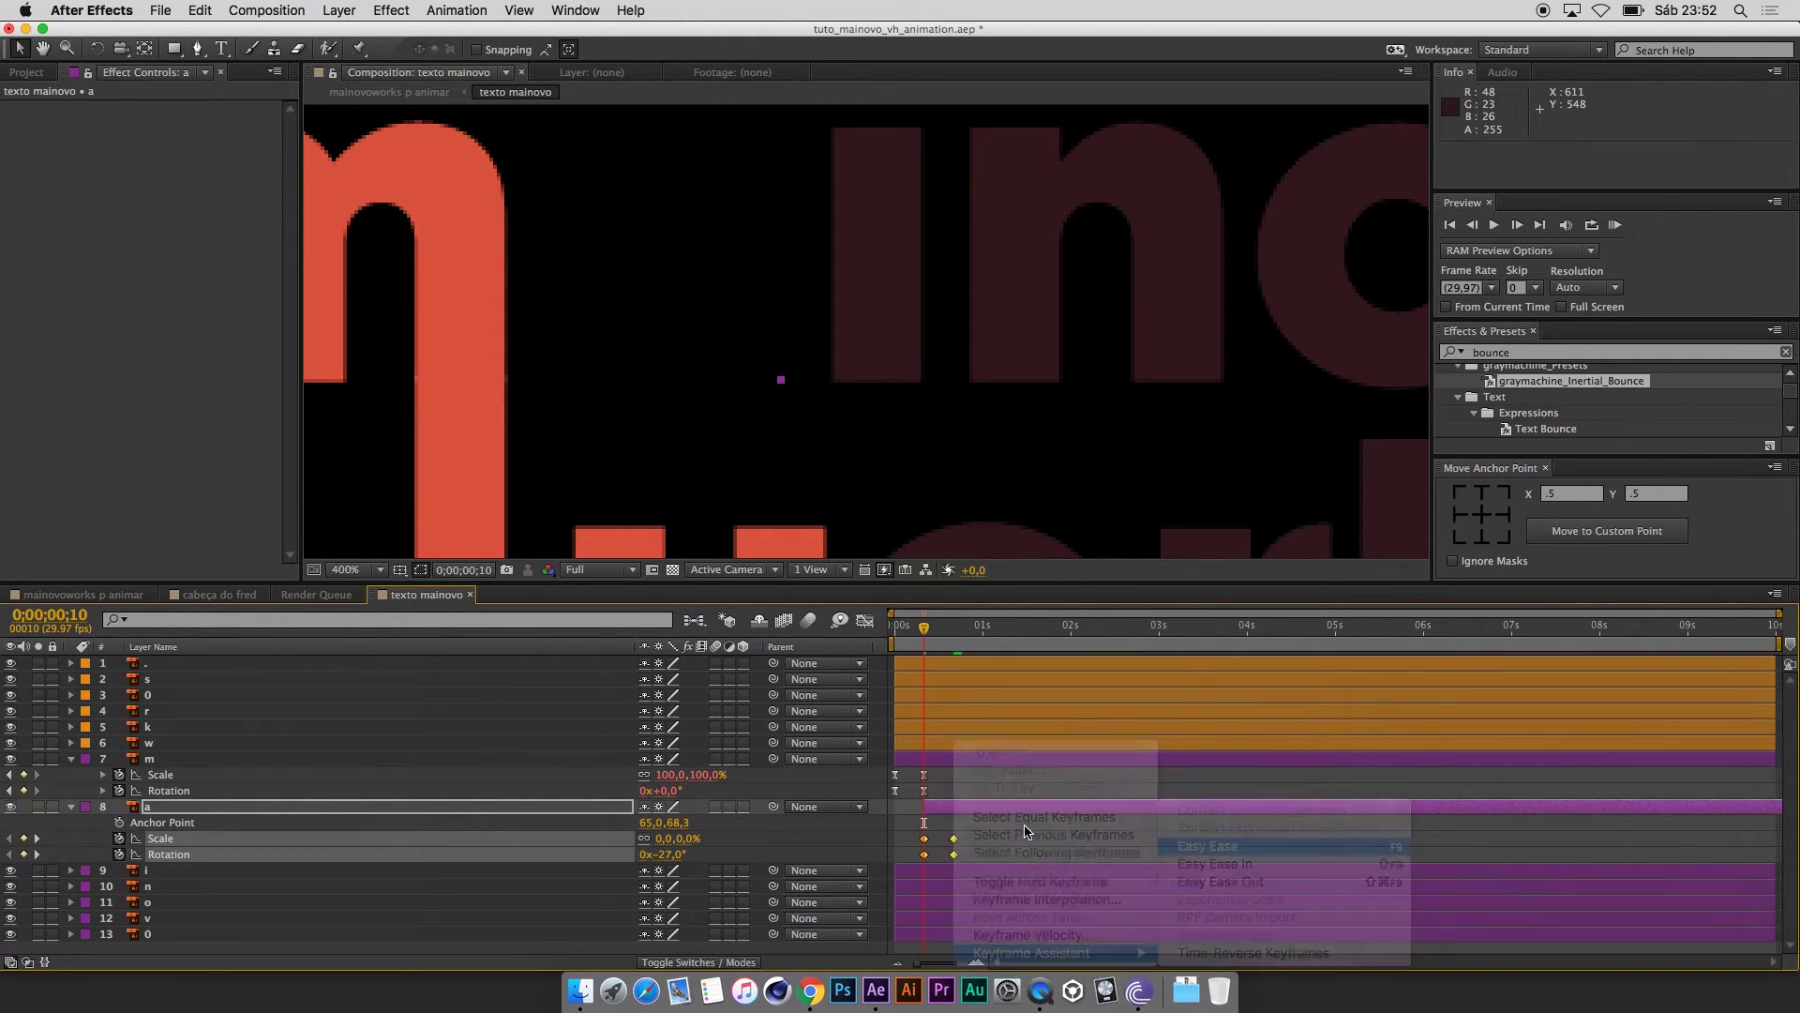
{"action": "left_click", "coordinate": [1209, 839]}
Check the a's keyframes and preview the letters animating through frame 24.
{"action": "left_click", "coordinate": [1494, 378]}
{"action": "left_click_drag", "start_coordinate": [986, 851], "coordinate": [917, 832]}
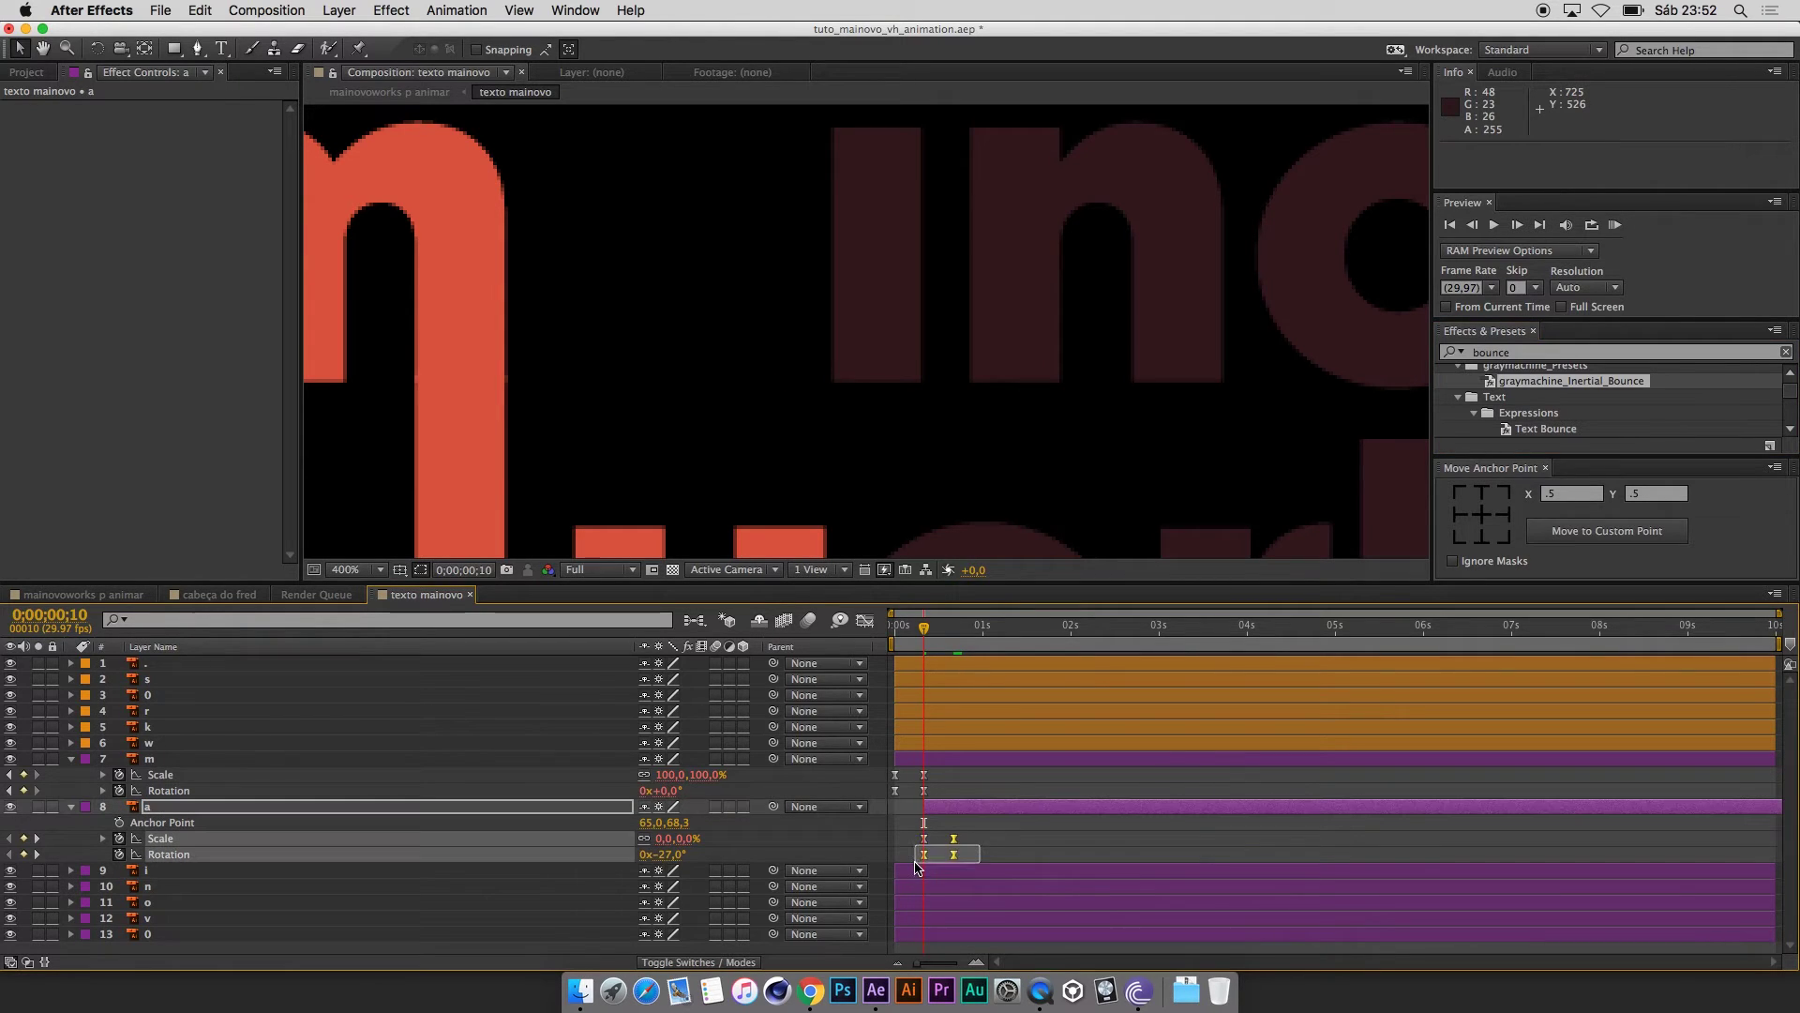
{"action": "left_click", "coordinate": [935, 860]}
{"action": "left_click", "coordinate": [923, 854]}
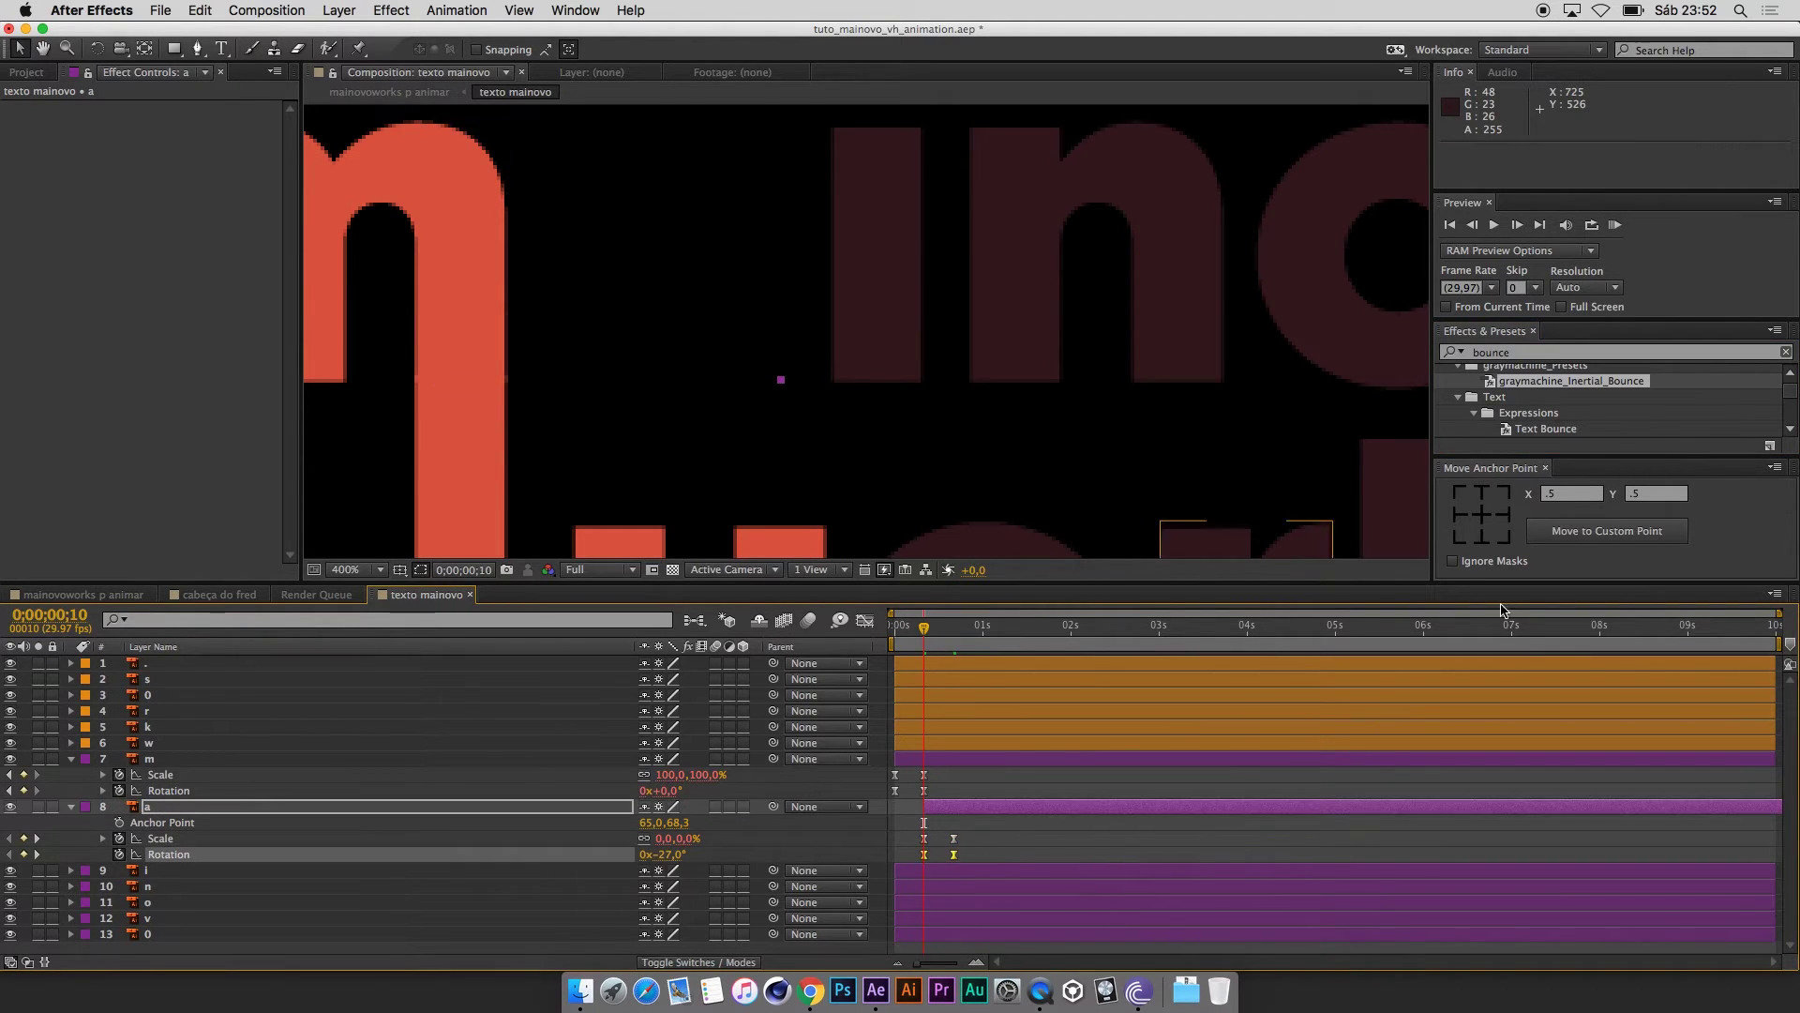
{"action": "left_click", "coordinate": [1465, 417]}
{"action": "left_click_drag", "start_coordinate": [923, 626], "coordinate": [965, 627]}
{"action": "key", "text": "space"}
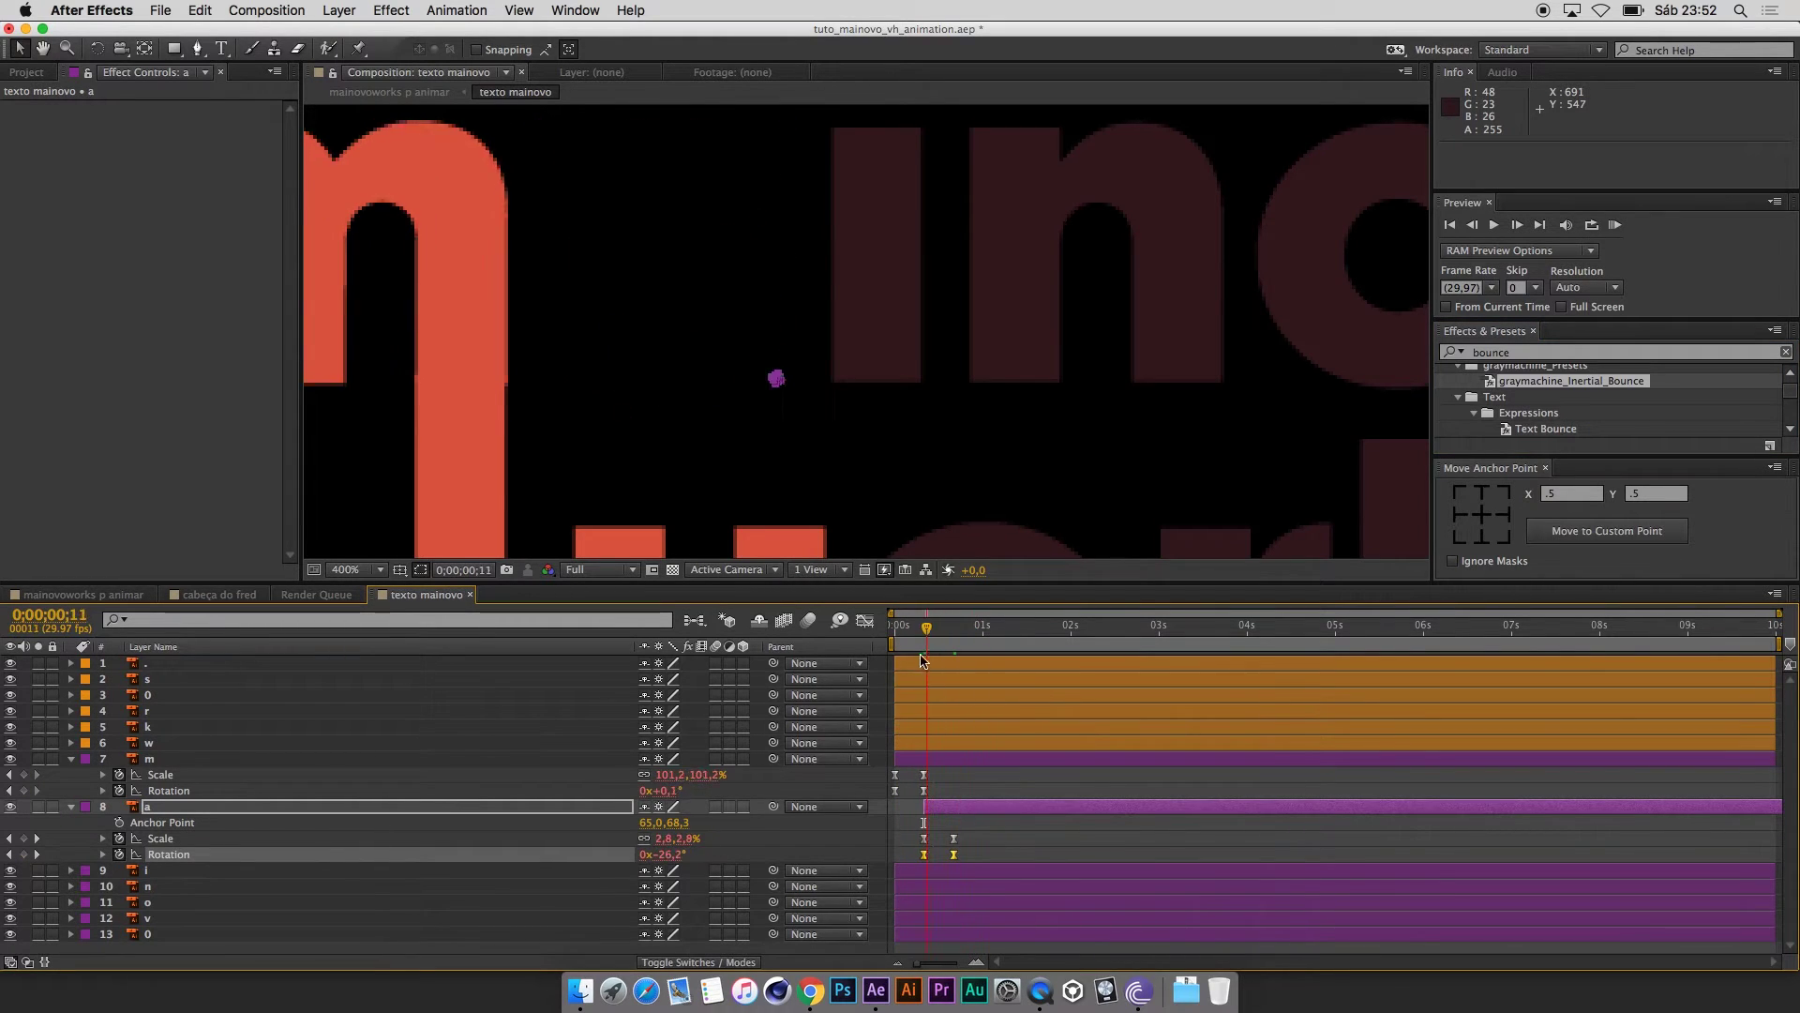
{"action": "left_click", "coordinate": [808, 272]}
{"action": "key", "text": "y"}
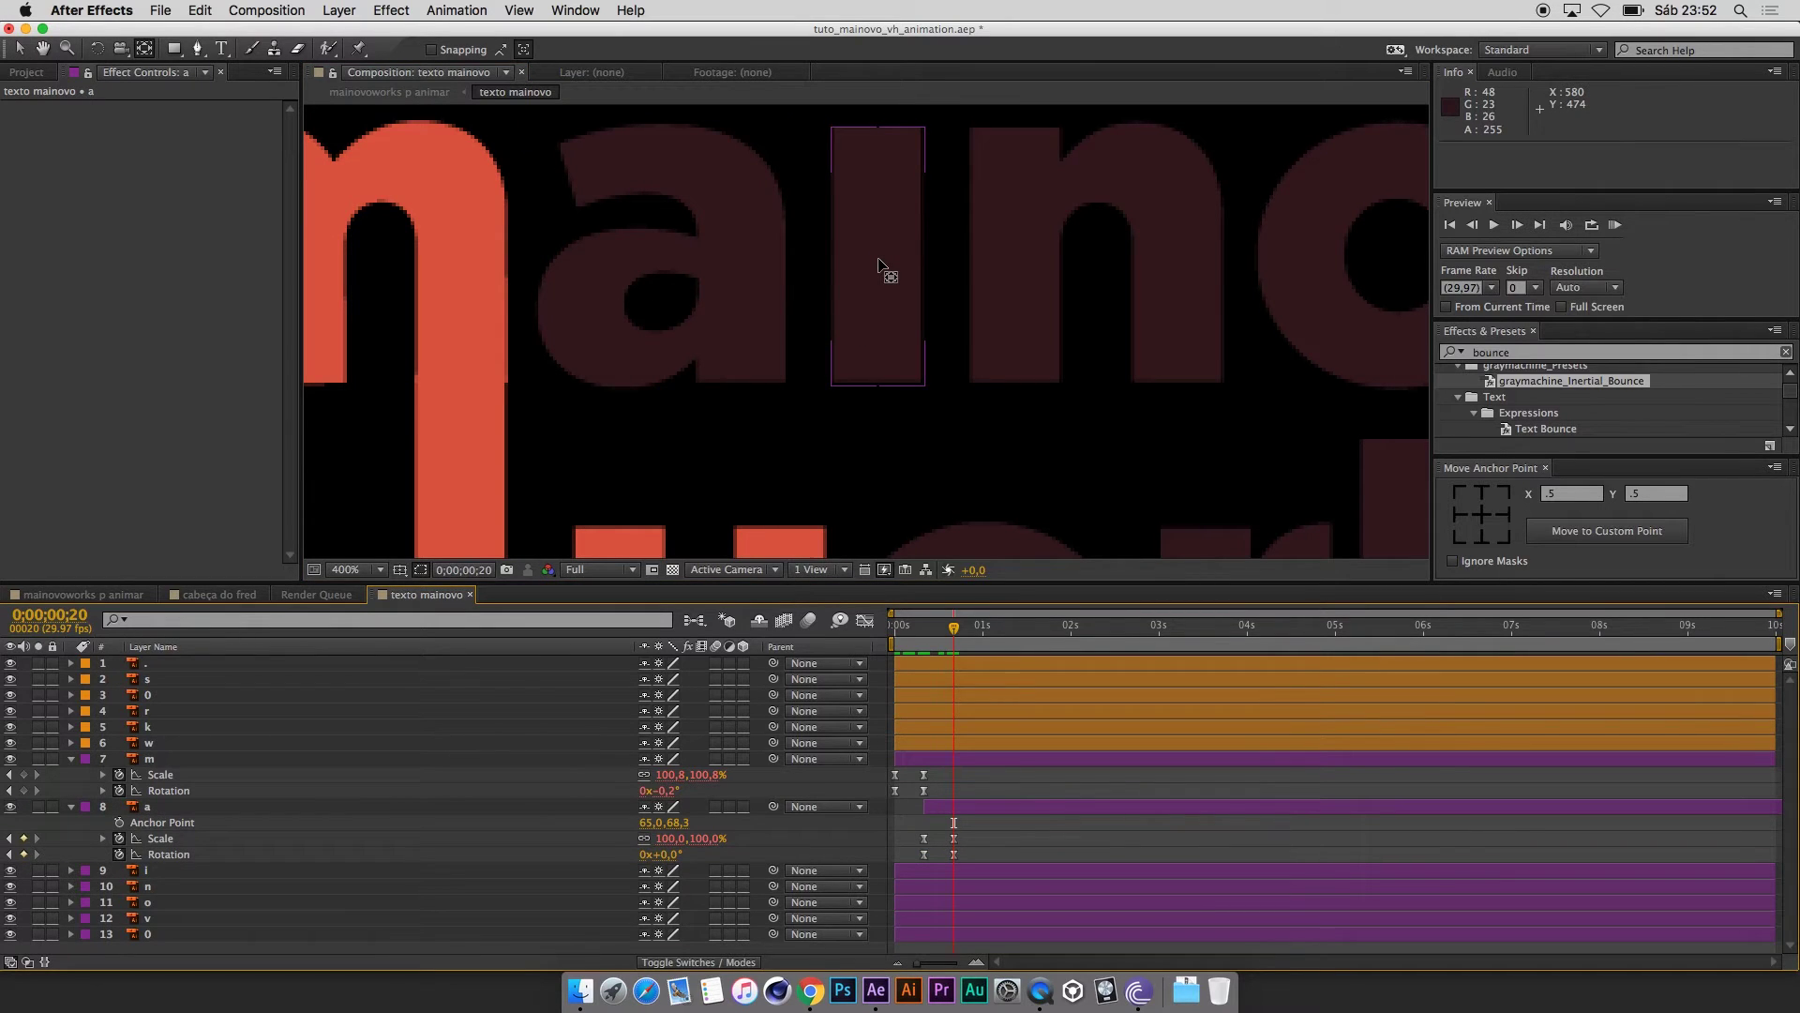
Move the i's anchor point to its top centre and start the i layer at the current time.
{"action": "left_click_drag", "start_coordinate": [890, 269], "coordinate": [882, 150]}
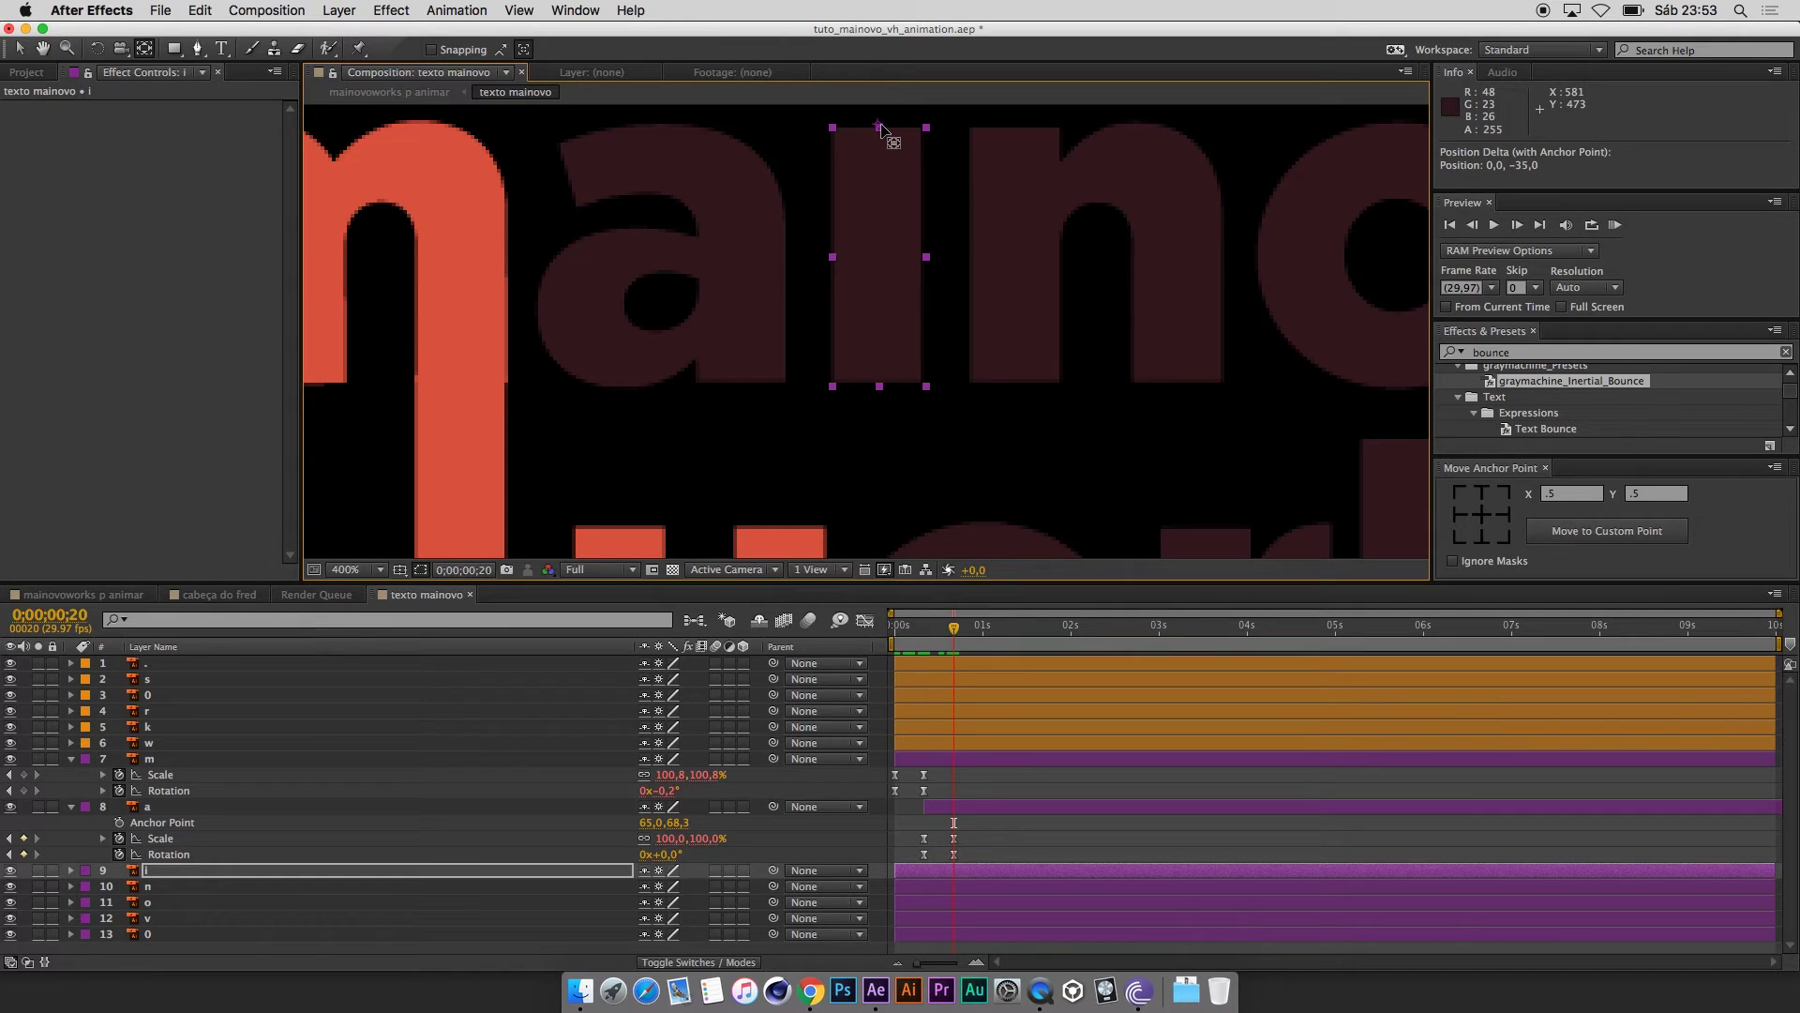
{"action": "left_click", "coordinate": [1491, 493]}
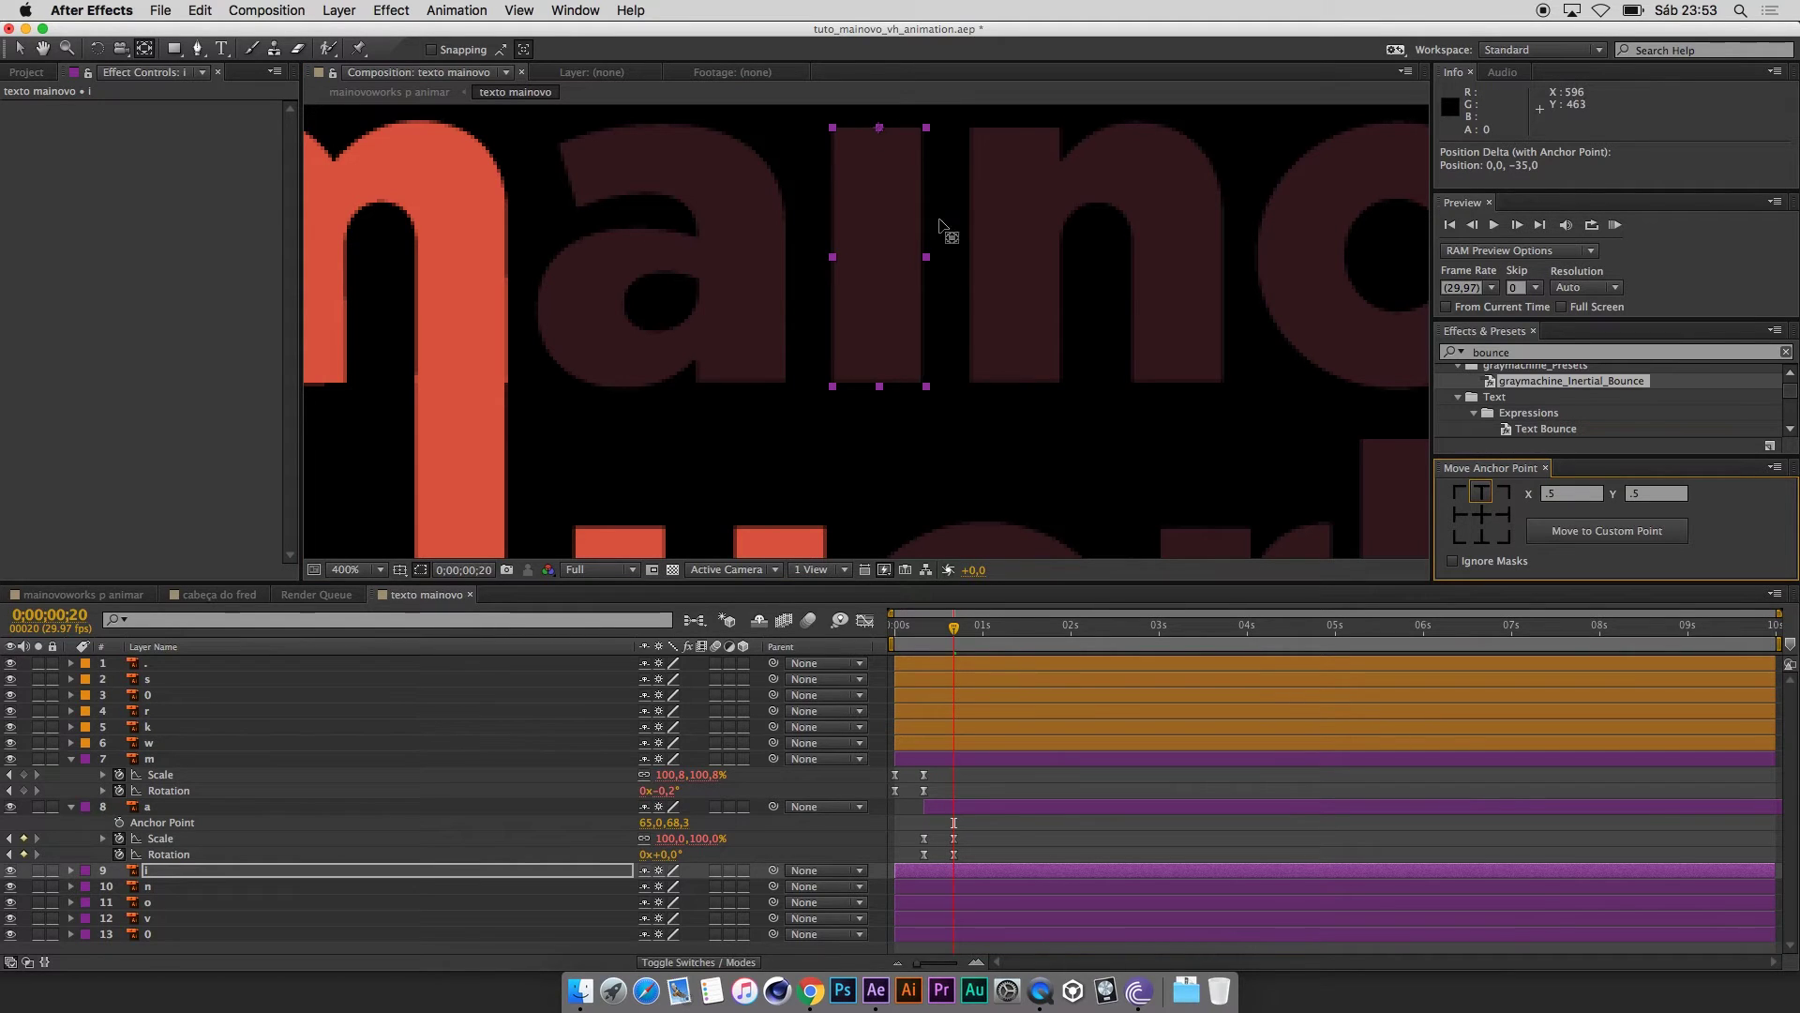
{"action": "key", "text": "alt+bracketleft"}
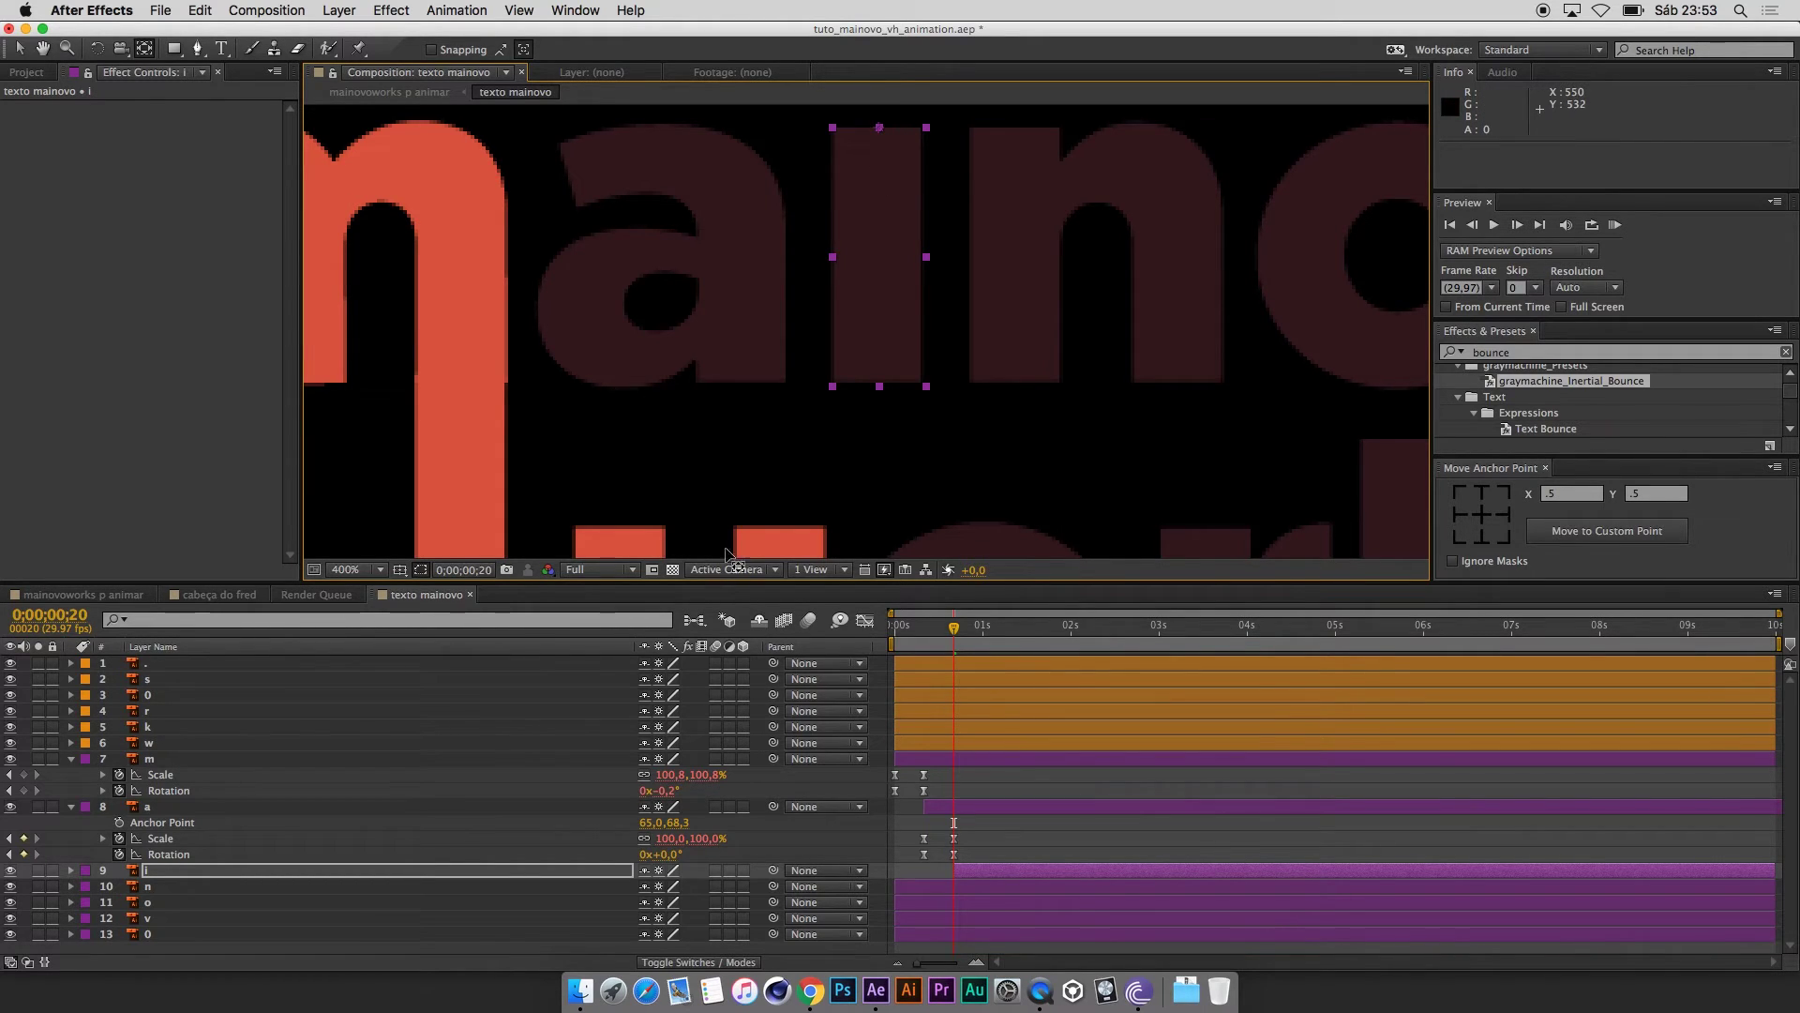
Unlink the i's Scale dimensions and add Scale keyframes at frame 20 and 1 second.
{"action": "left_click", "coordinate": [253, 872]}
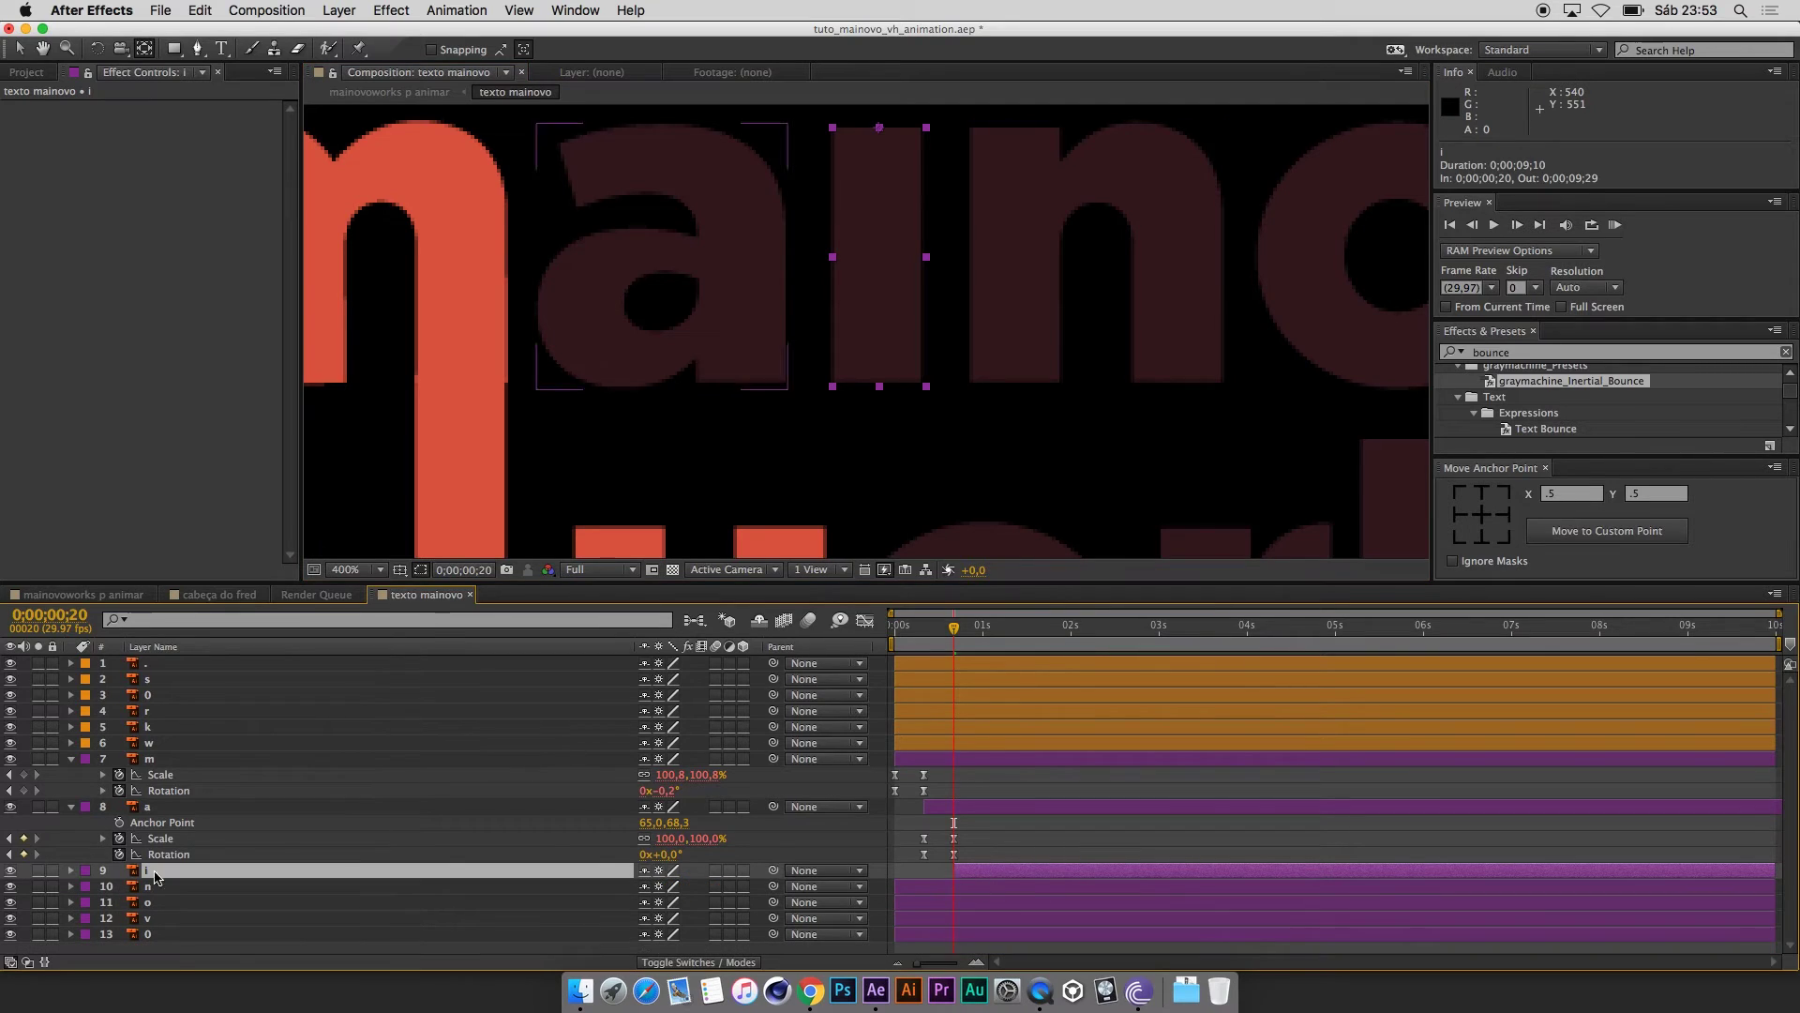
{"action": "key", "text": "s"}
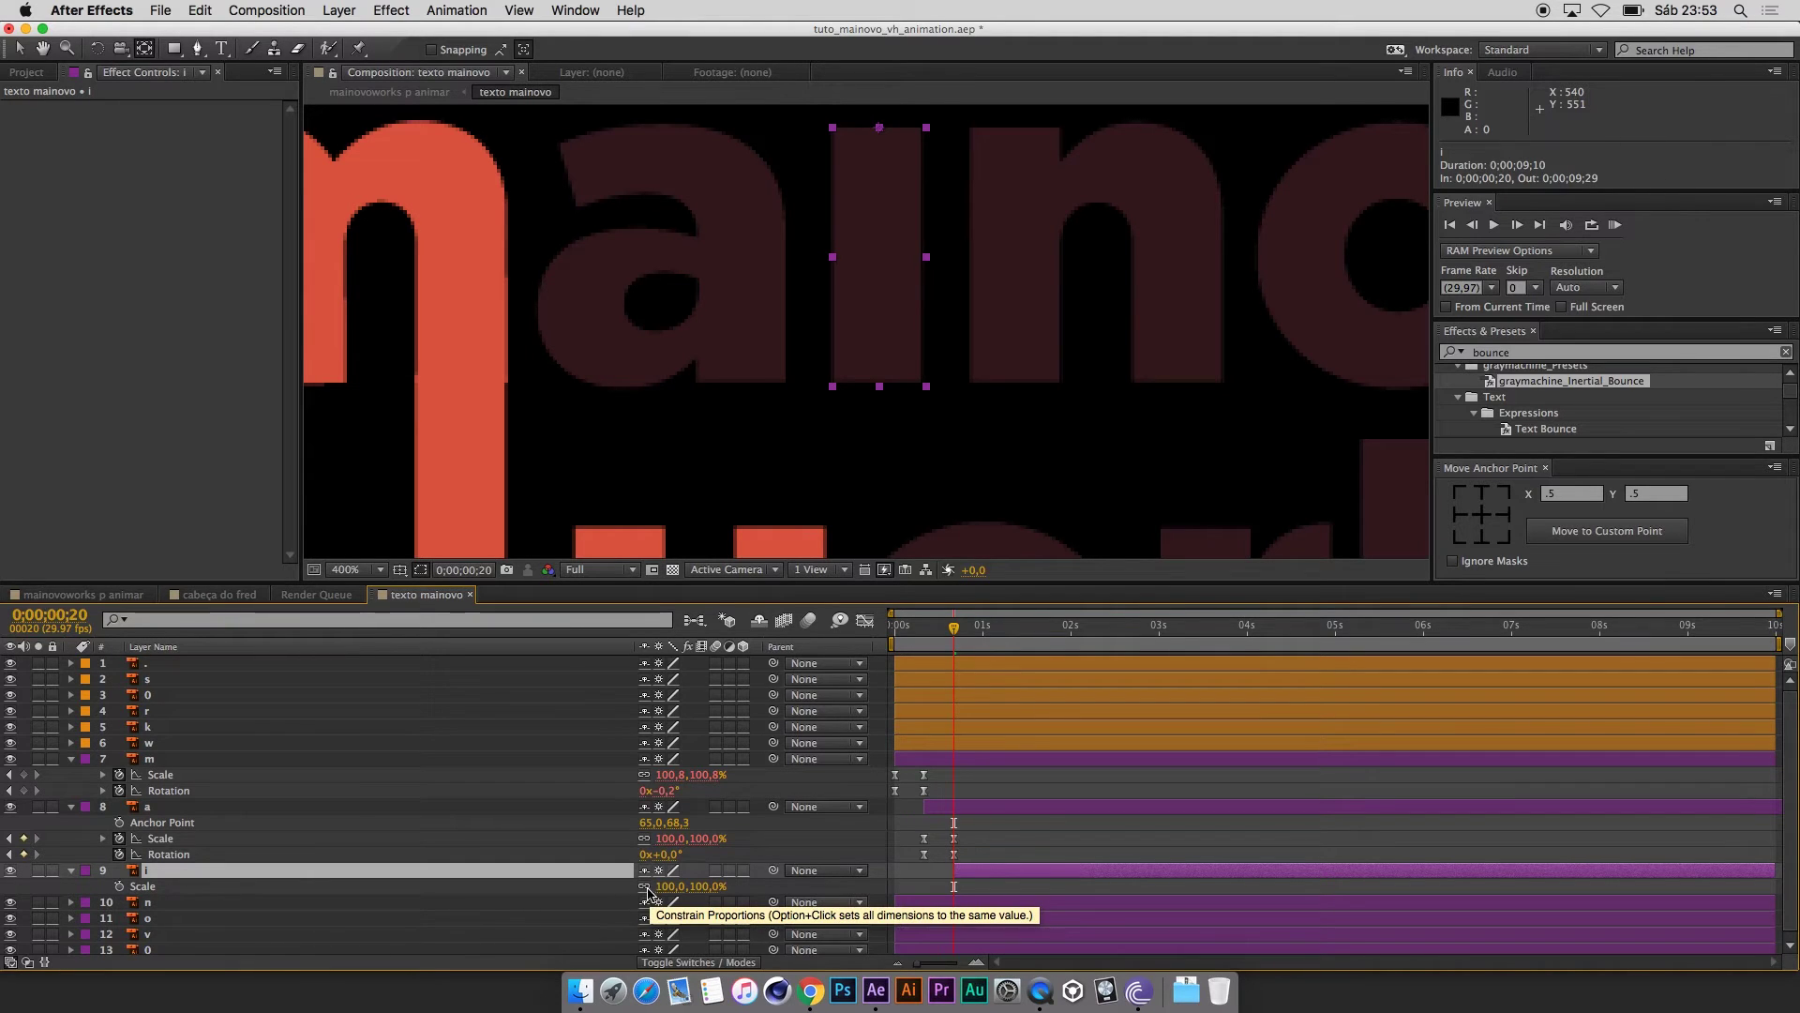
{"action": "left_click", "coordinate": [643, 887]}
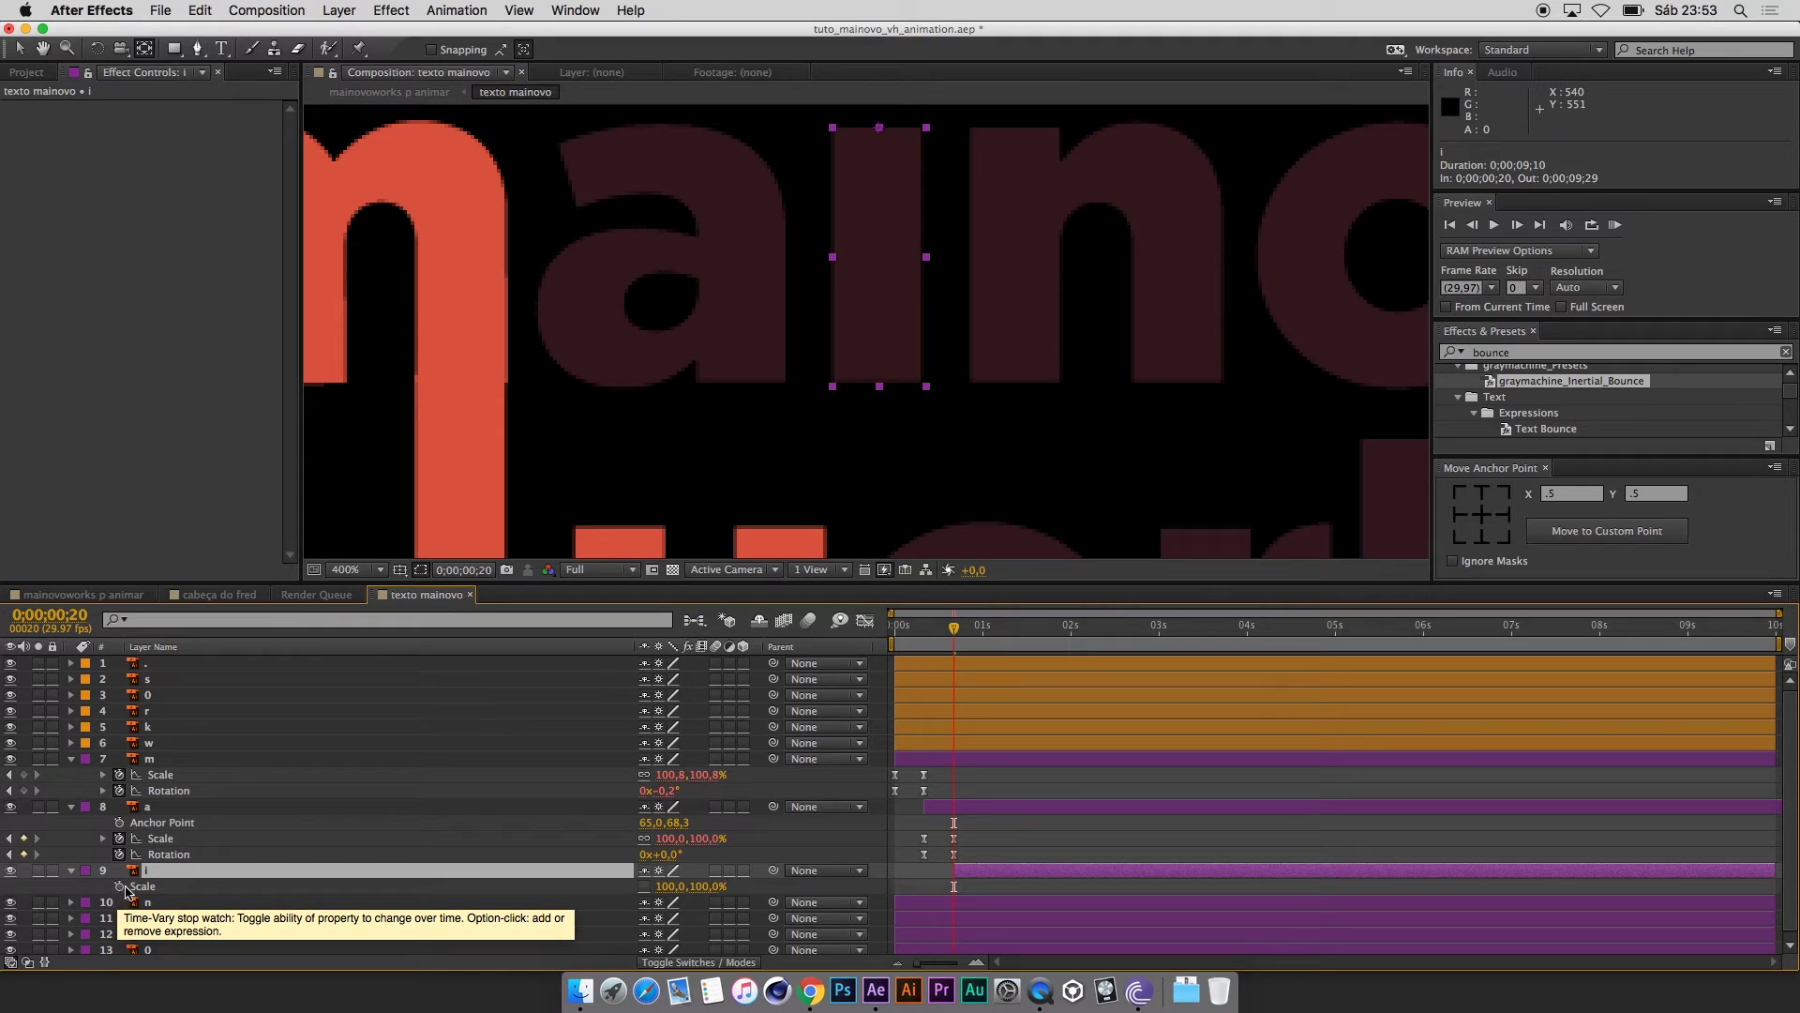
{"action": "left_click", "coordinate": [120, 886]}
{"action": "key", "text": "shift+Page_Down"}
{"action": "key", "text": "alt+shift+s"}
{"action": "key", "text": "shift+Page_Up"}
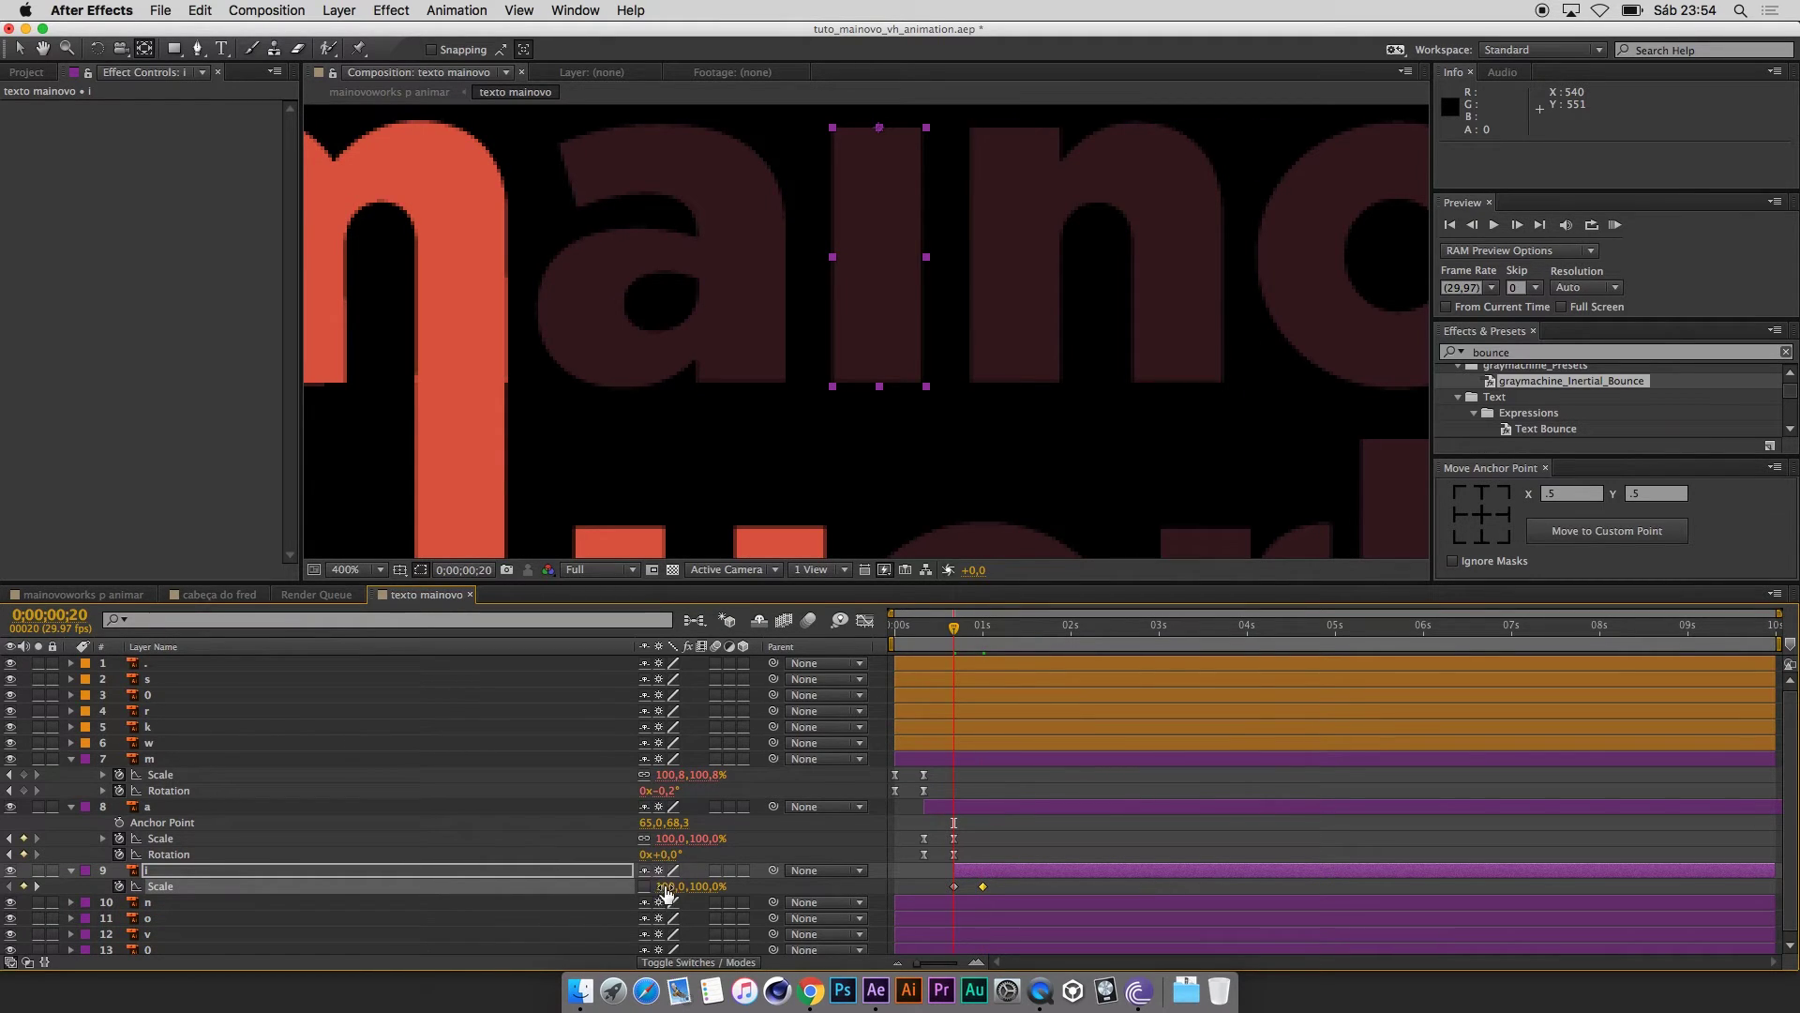
Set the i's frame-20 scale to 0% and apply Easy Ease to its Scale keyframes.
{"action": "left_click_drag", "start_coordinate": [666, 894], "coordinate": [638, 894]}
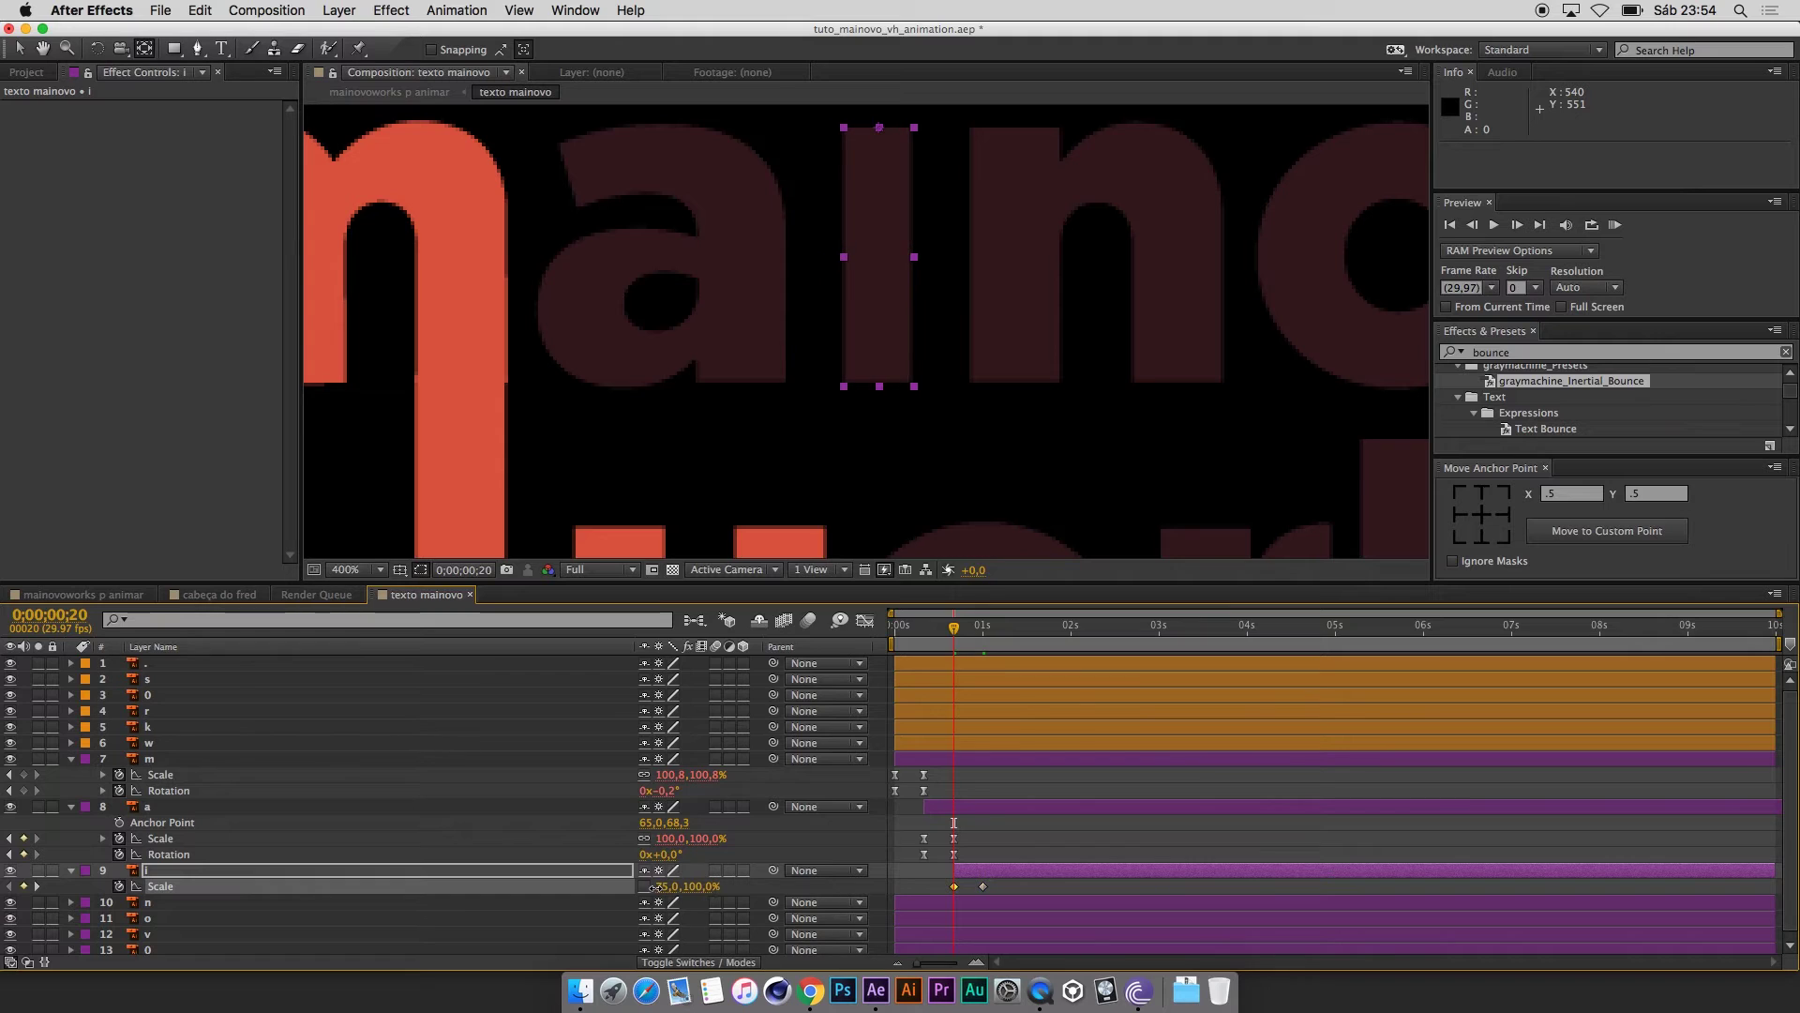
{"action": "key", "text": "super+z"}
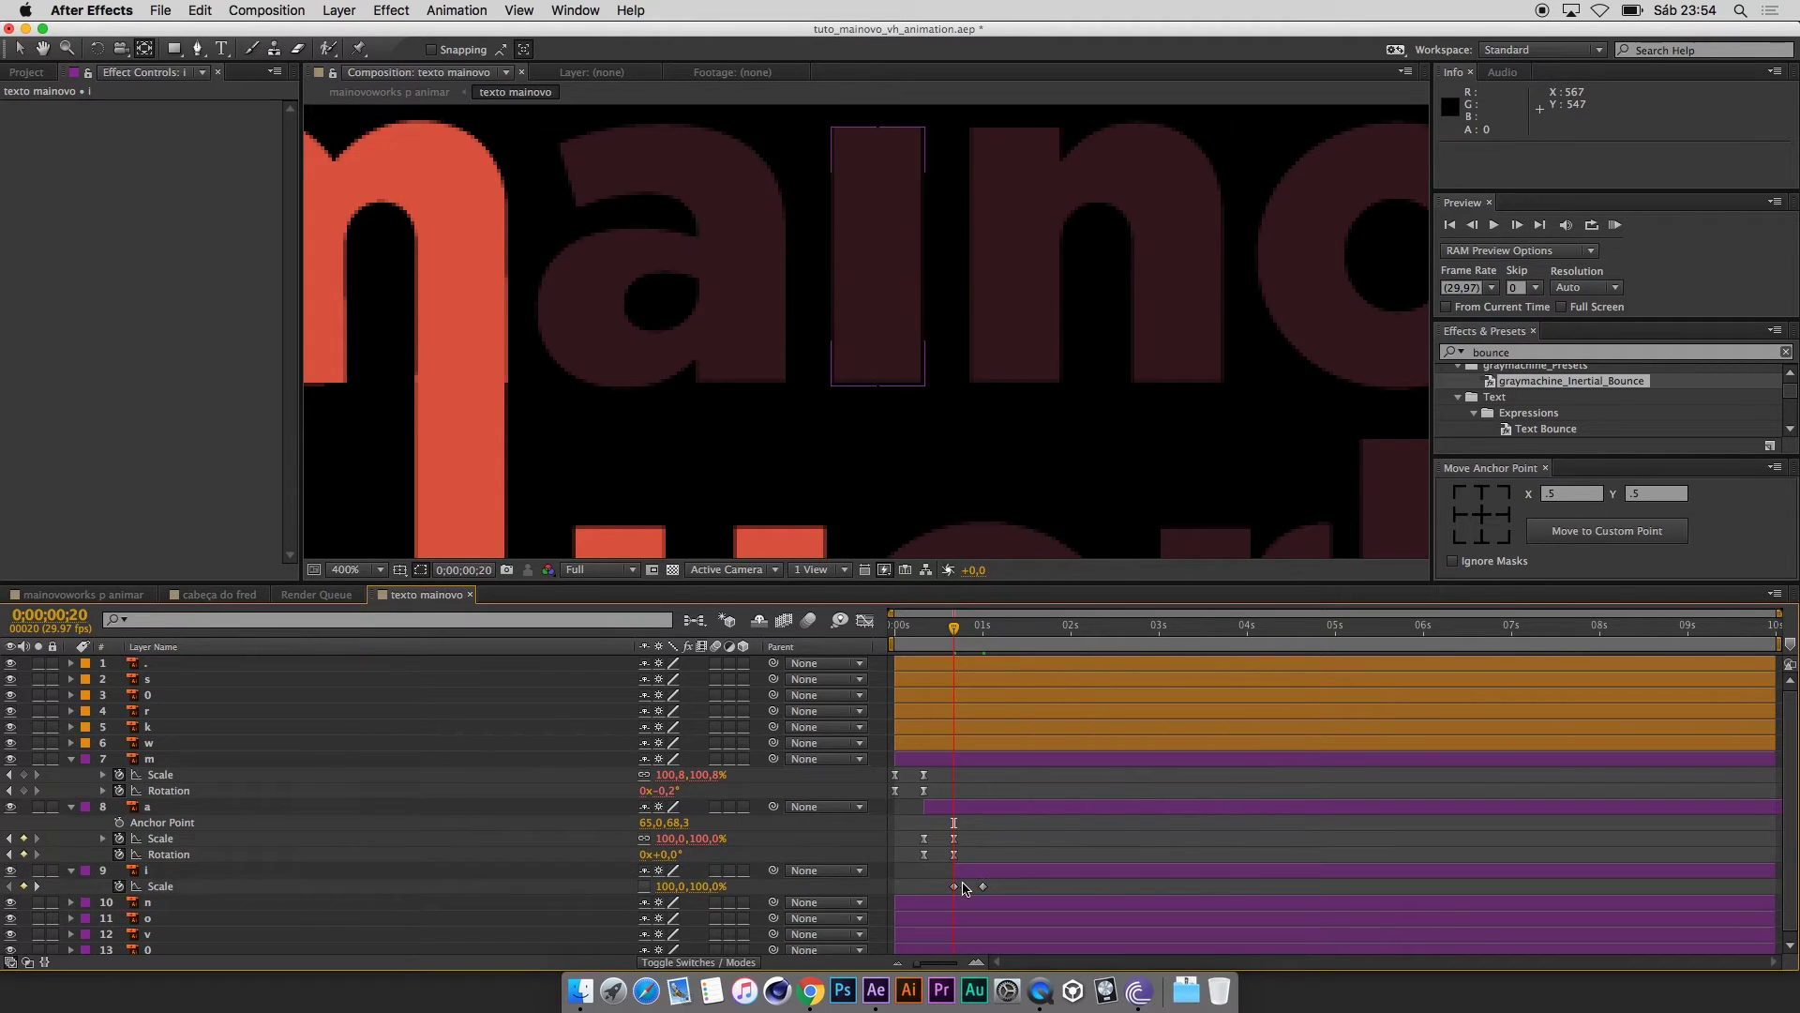
{"action": "left_click", "coordinate": [966, 886]}
{"action": "left_click", "coordinate": [705, 889]}
{"action": "left_click_drag", "start_coordinate": [709, 889], "coordinate": [619, 893]}
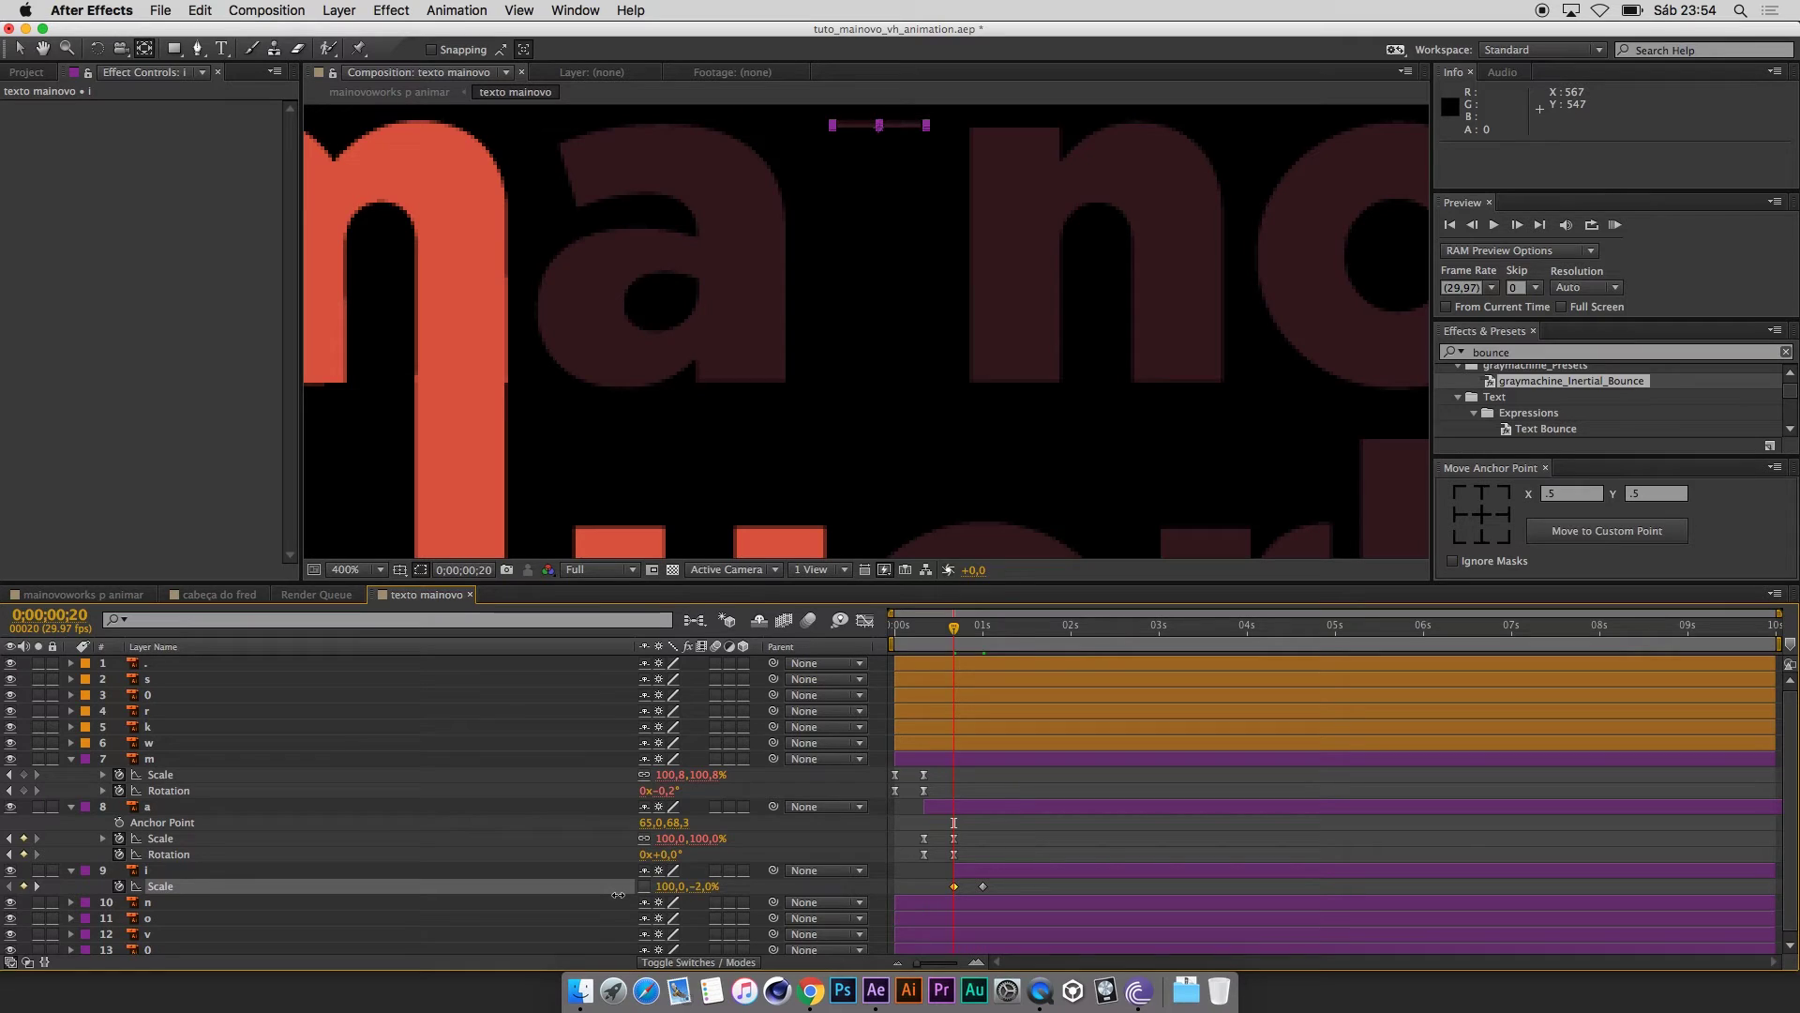
{"action": "key", "text": "Return"}
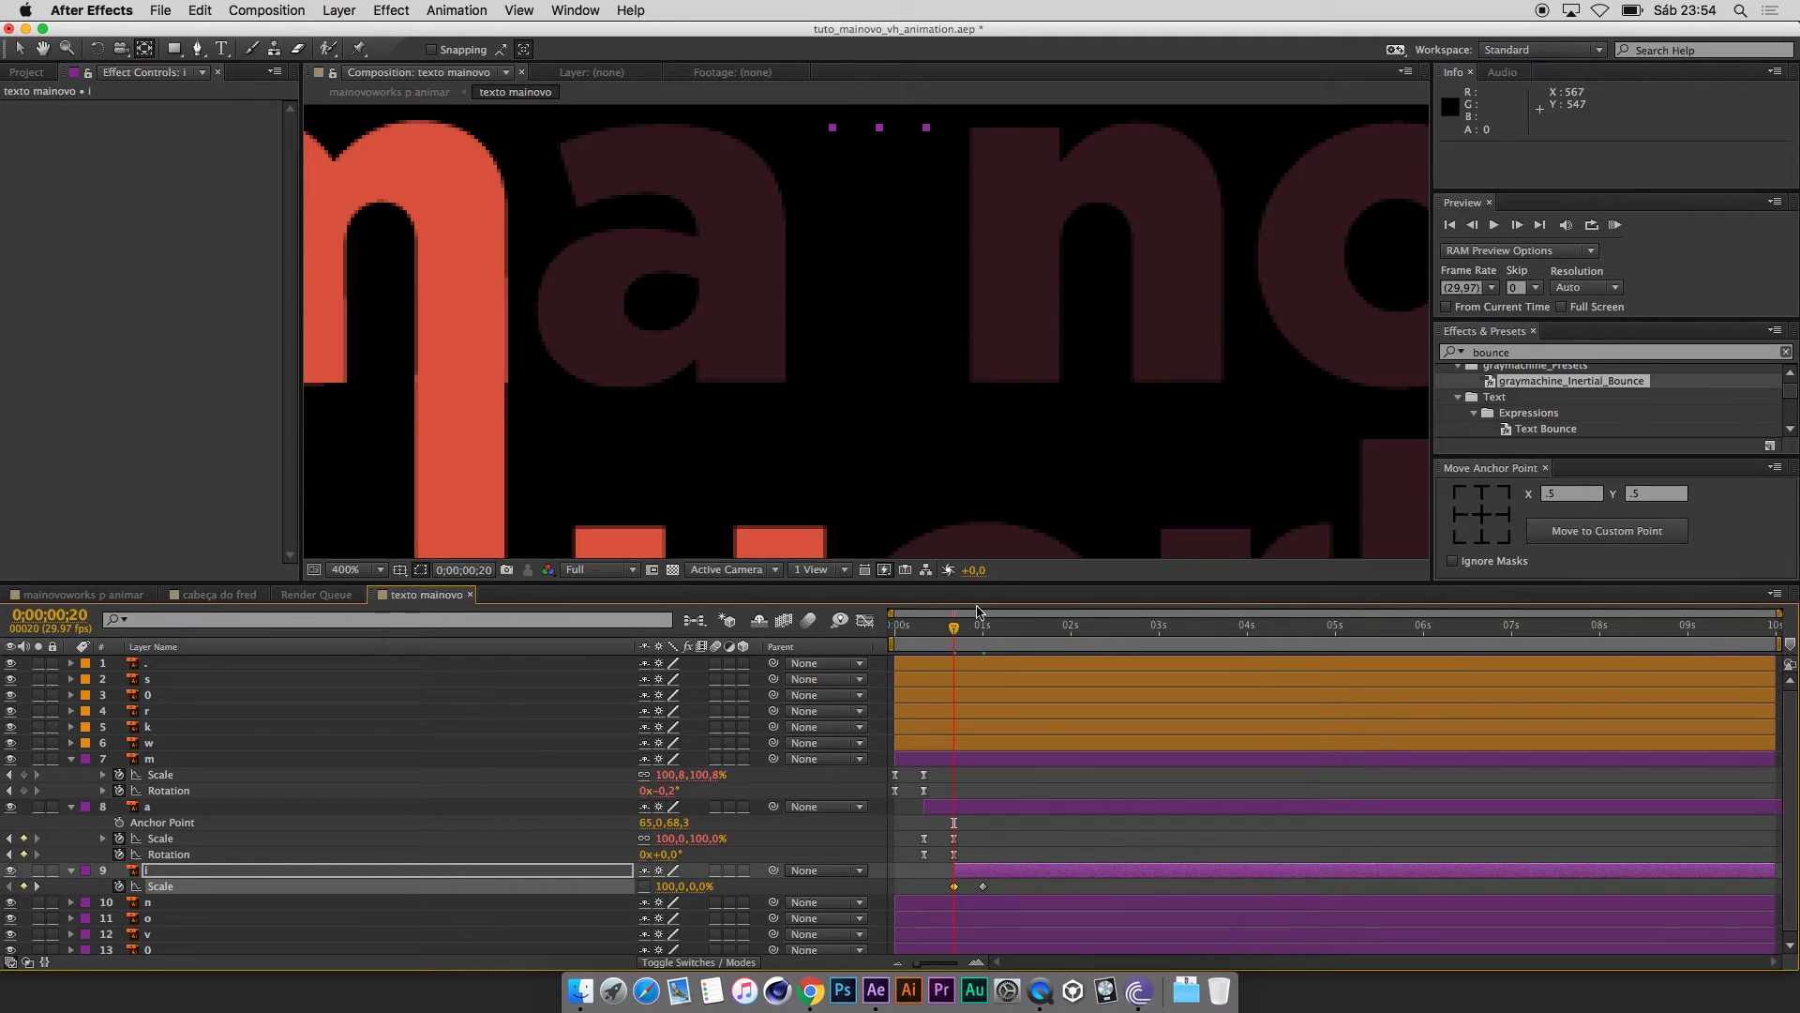
{"action": "right_click", "coordinate": [955, 886]}
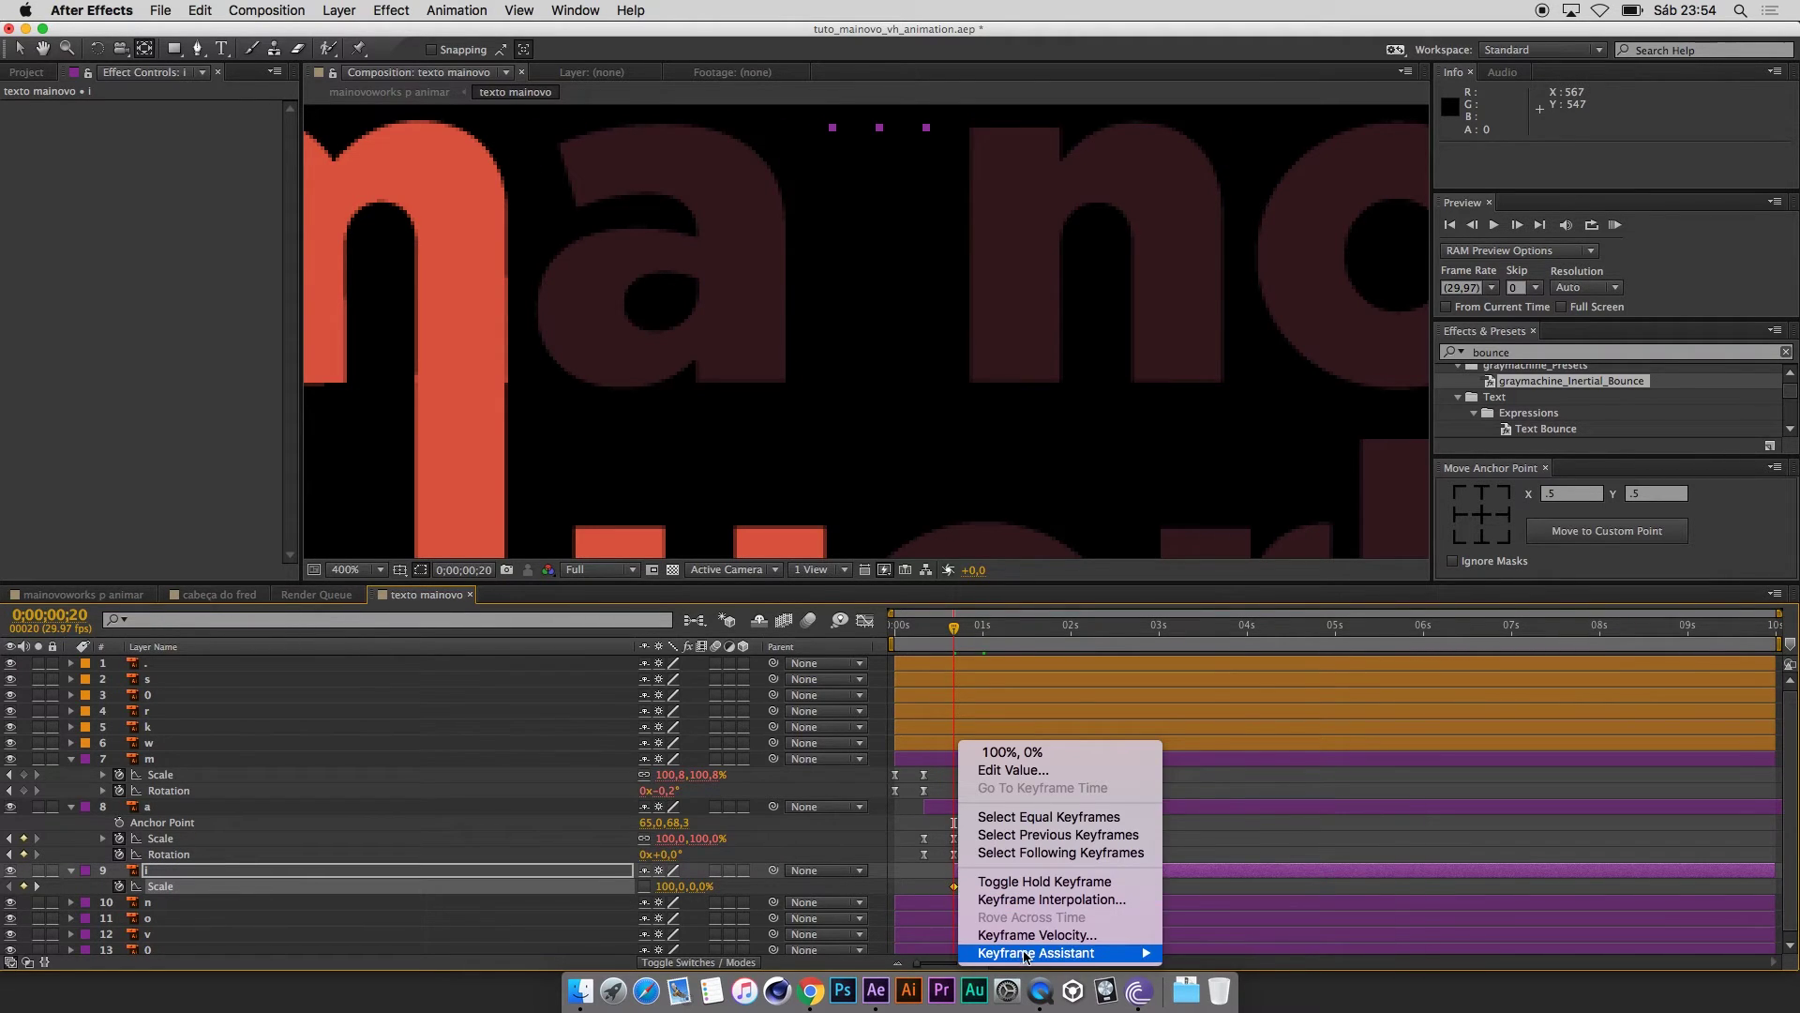
{"action": "mouse_move", "coordinate": [1036, 952]}
{"action": "left_click", "coordinate": [1223, 845]}
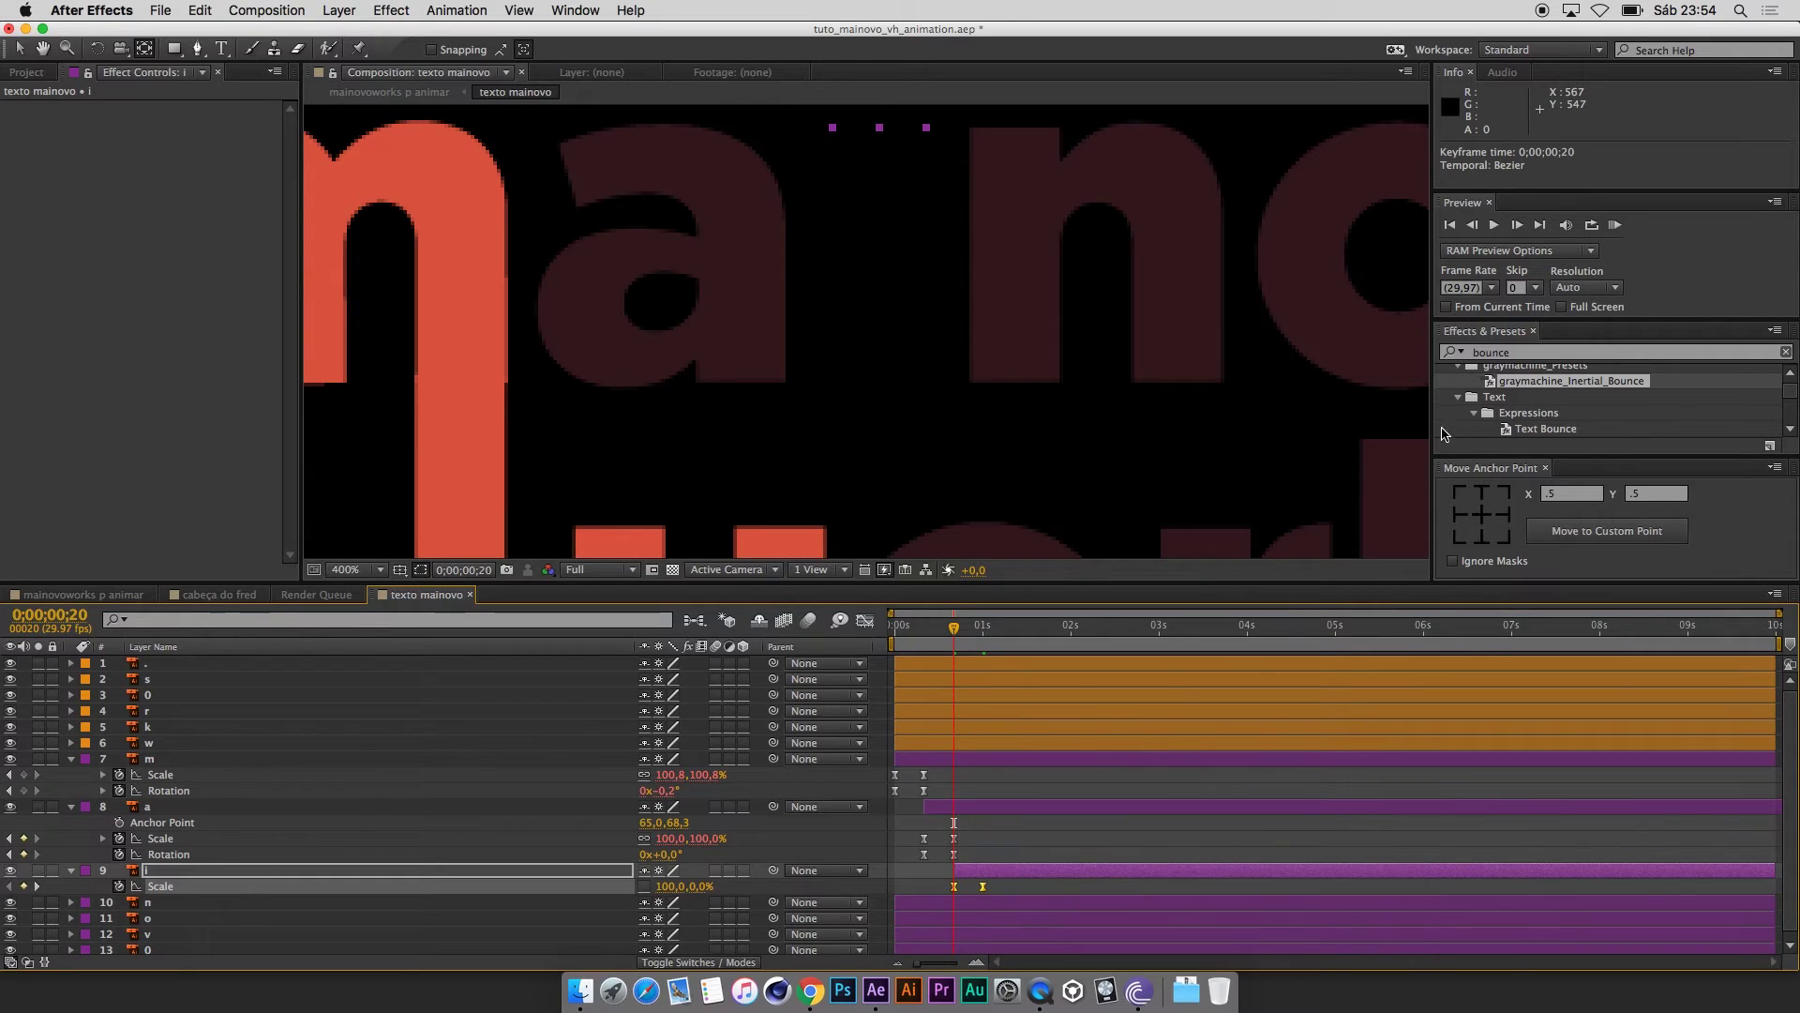
Preview the animation, park the playhead at 0;00;01;00, and select the n layer.
{"action": "left_click", "coordinate": [1504, 385]}
{"action": "key", "text": "space"}
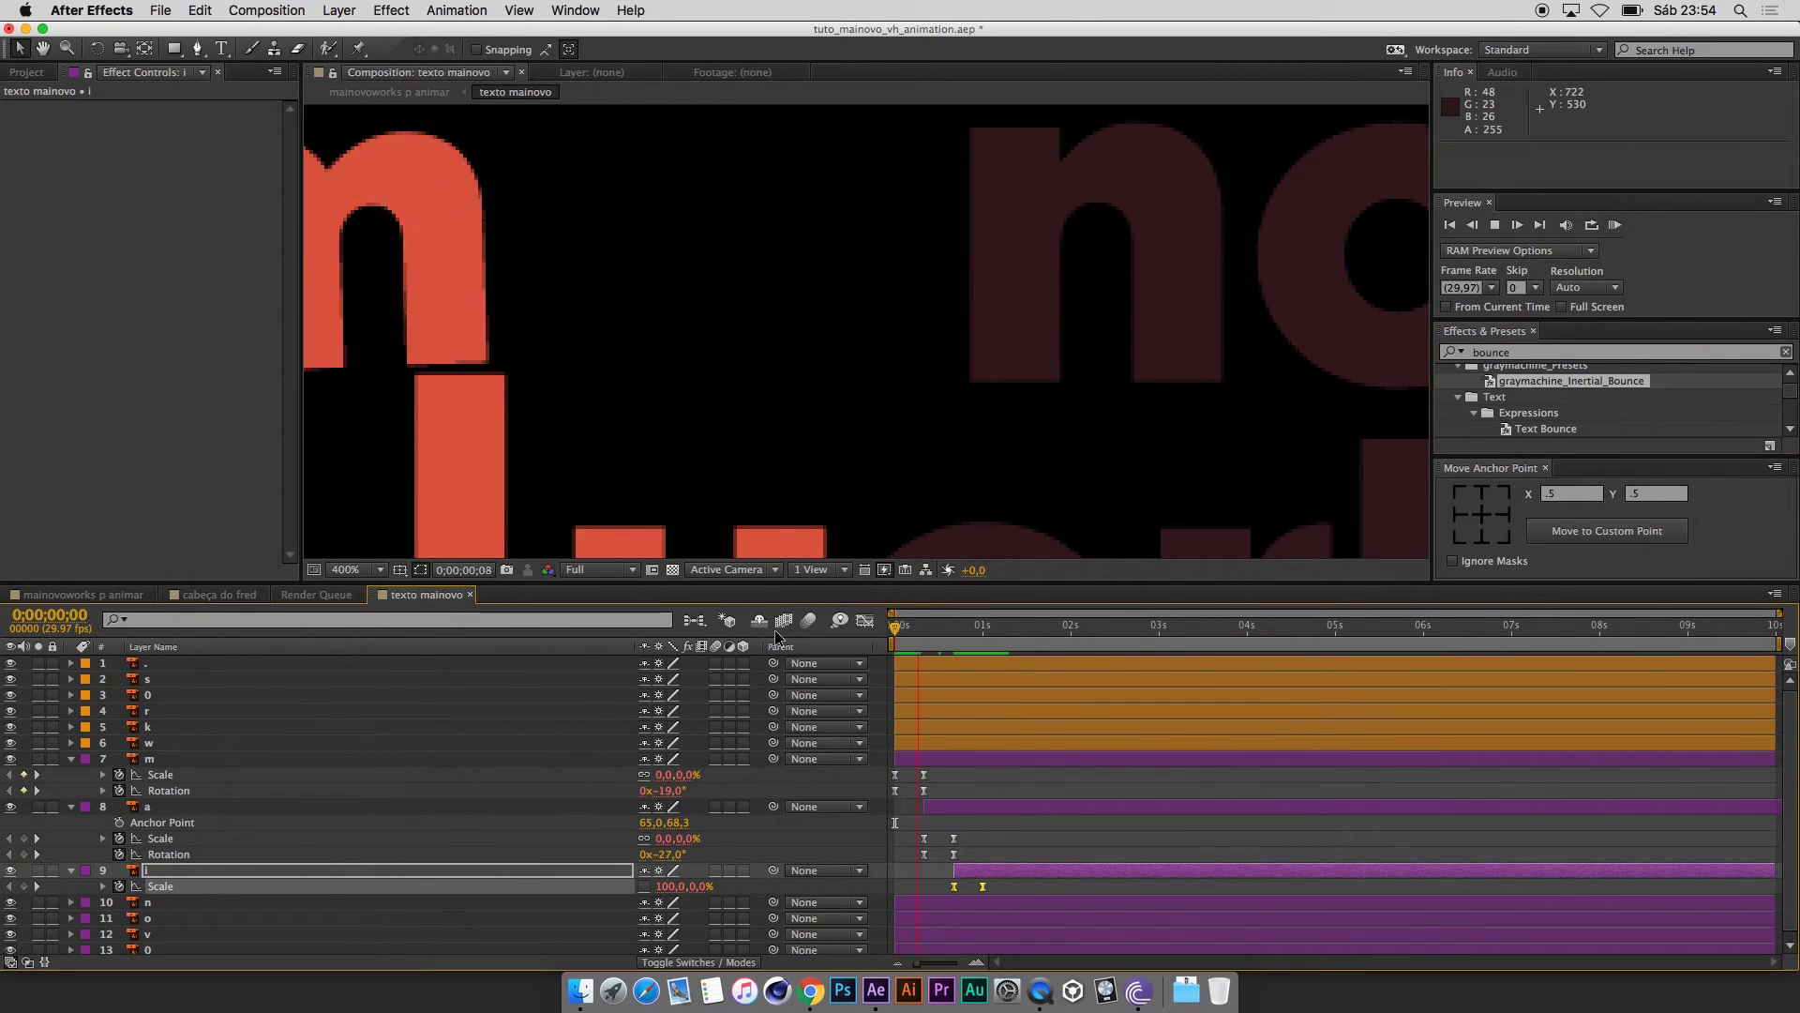
{"action": "left_click", "coordinate": [977, 634]}
{"action": "left_click_drag", "start_coordinate": [977, 634], "coordinate": [983, 634]}
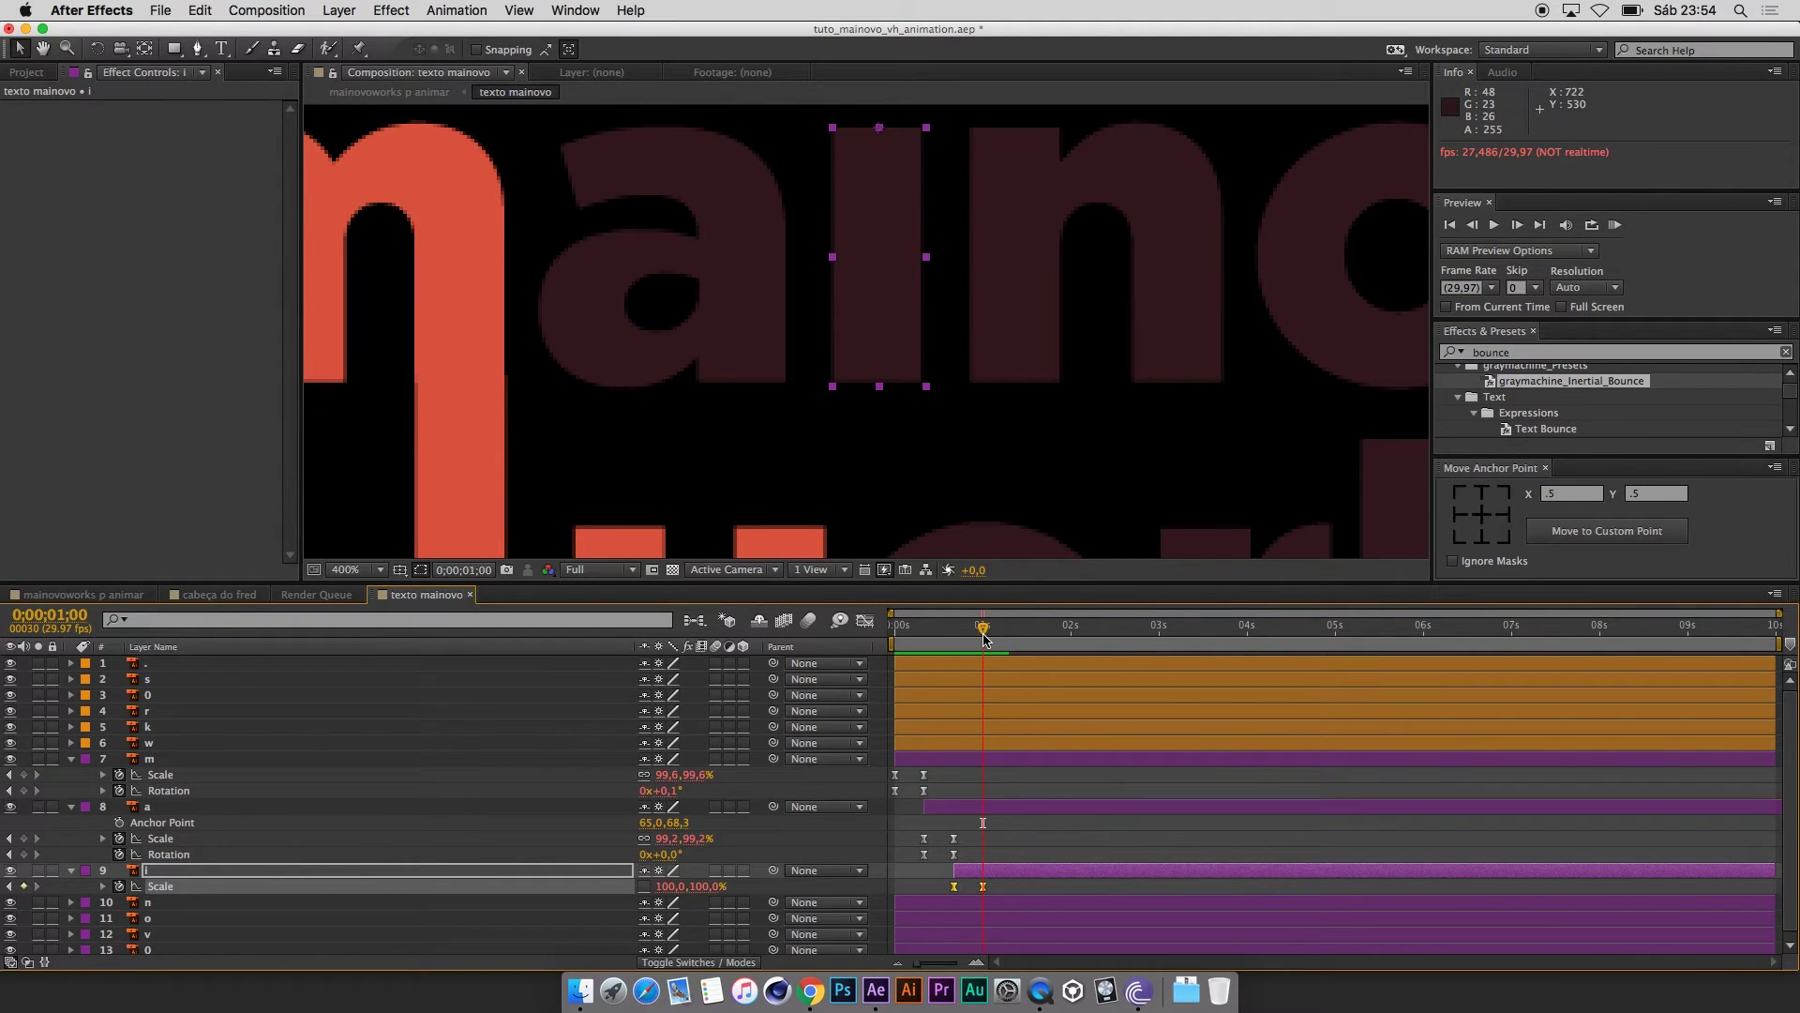
{"action": "left_click", "coordinate": [1482, 887]}
{"action": "left_click", "coordinate": [1040, 902]}
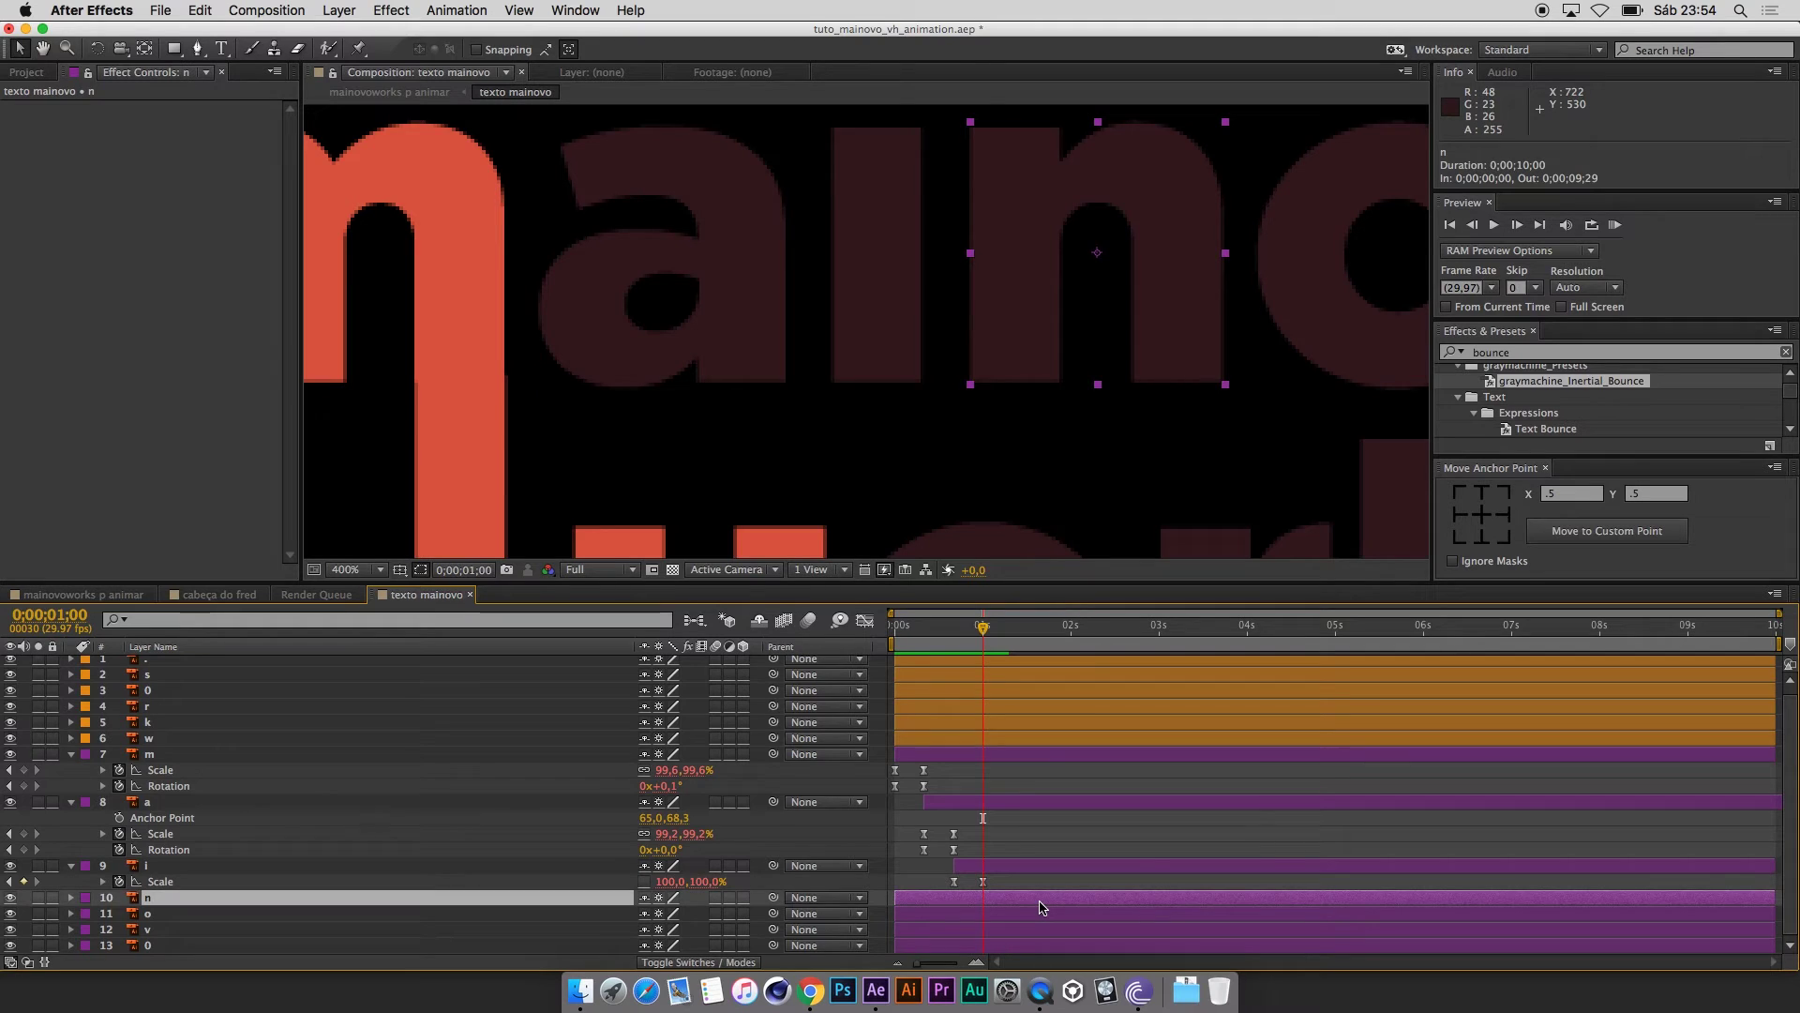
Copy the m layer's Scale and Rotation keyframes from the start of the timeline.
{"action": "key", "text": "h"}
{"action": "mouse_move", "coordinate": [1000, 249]}
{"action": "left_mouse_down"}
{"action": "mouse_move", "coordinate": [1030, 217]}
{"action": "mouse_move", "coordinate": [1084, 253]}
{"action": "left_mouse_up"}
{"action": "key", "text": "v"}
{"action": "left_click", "coordinate": [425, 215]}
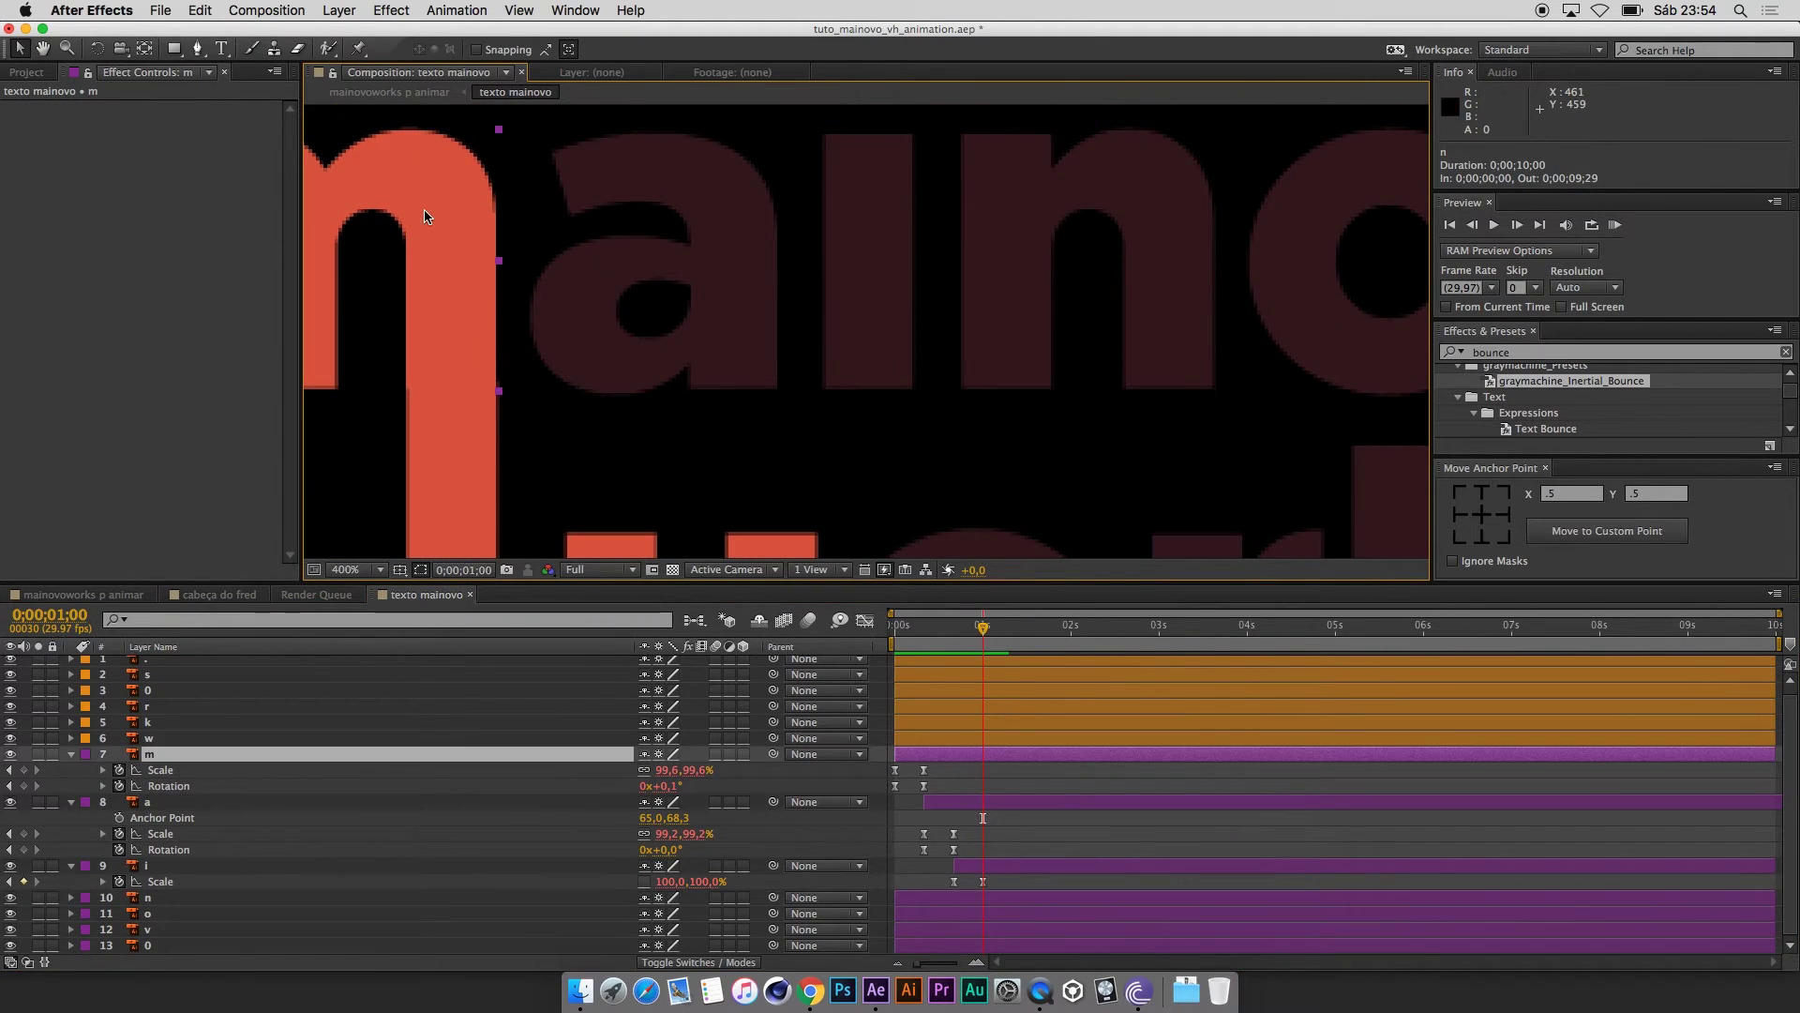
{"action": "key", "text": "Home"}
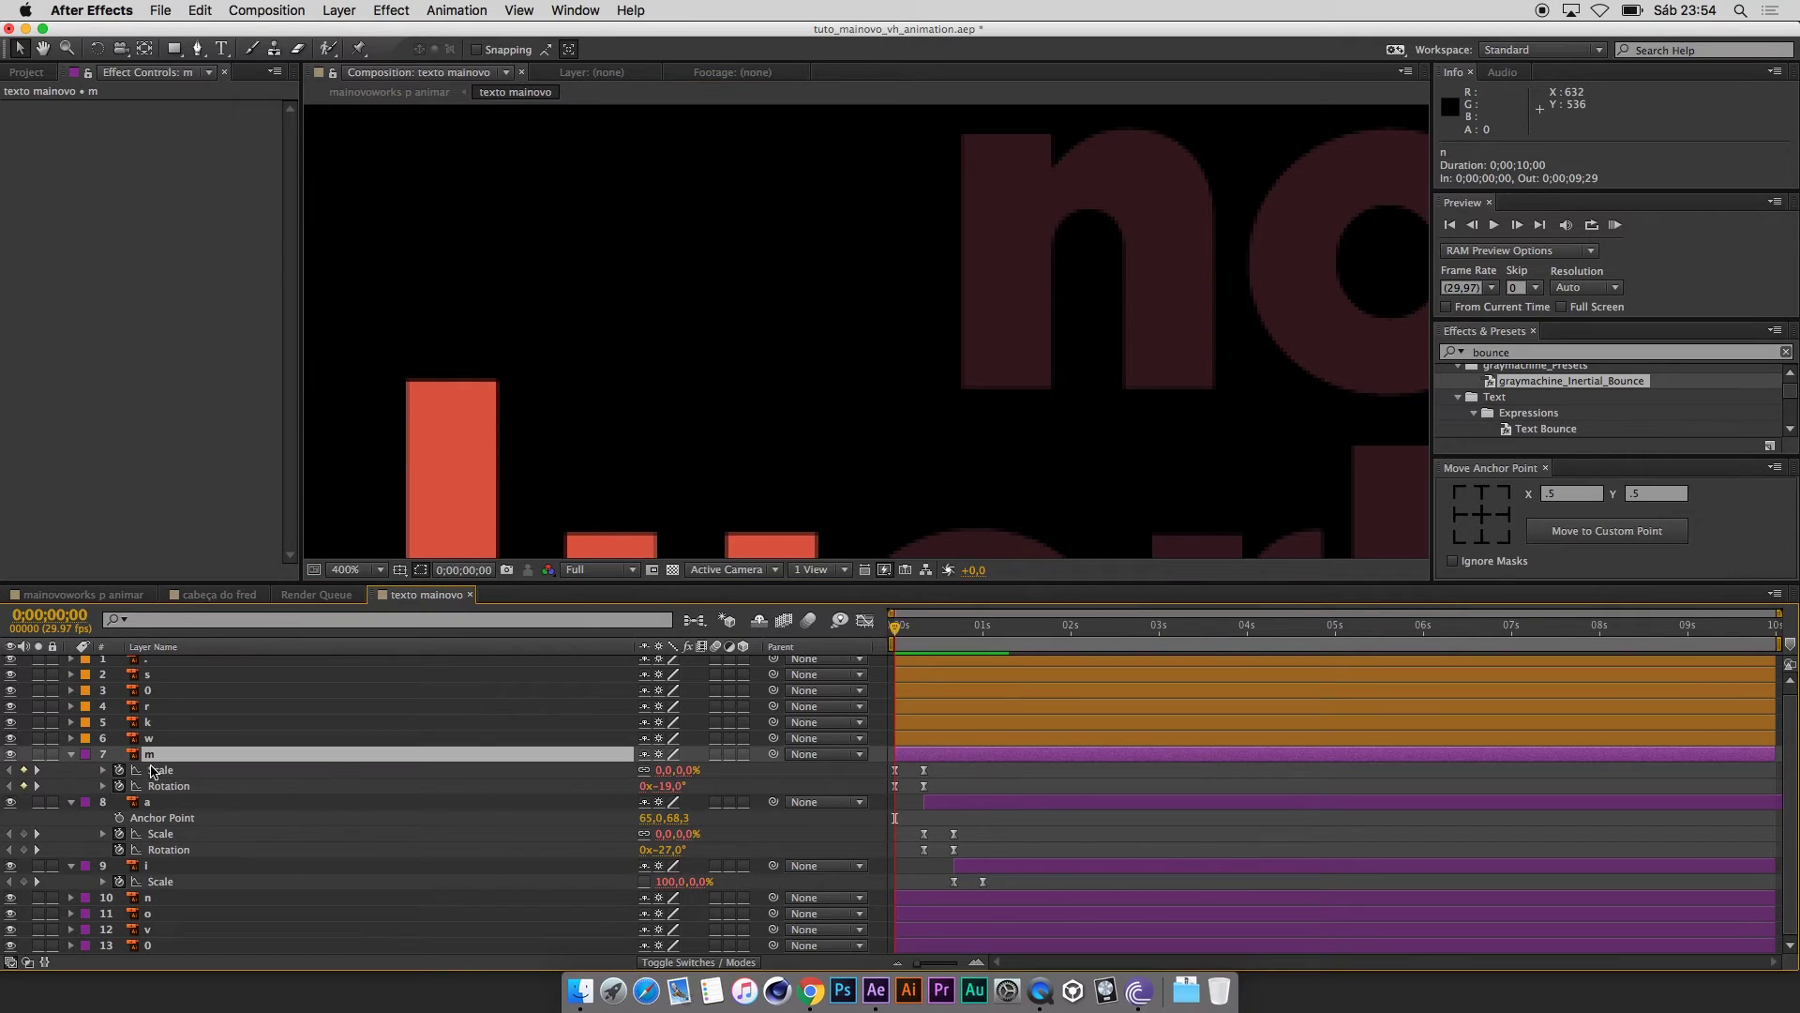
{"action": "left_click", "coordinate": [153, 771]}
{"action": "left_click", "coordinate": [169, 787], "text": "shift"}
{"action": "key", "text": "super+c"}
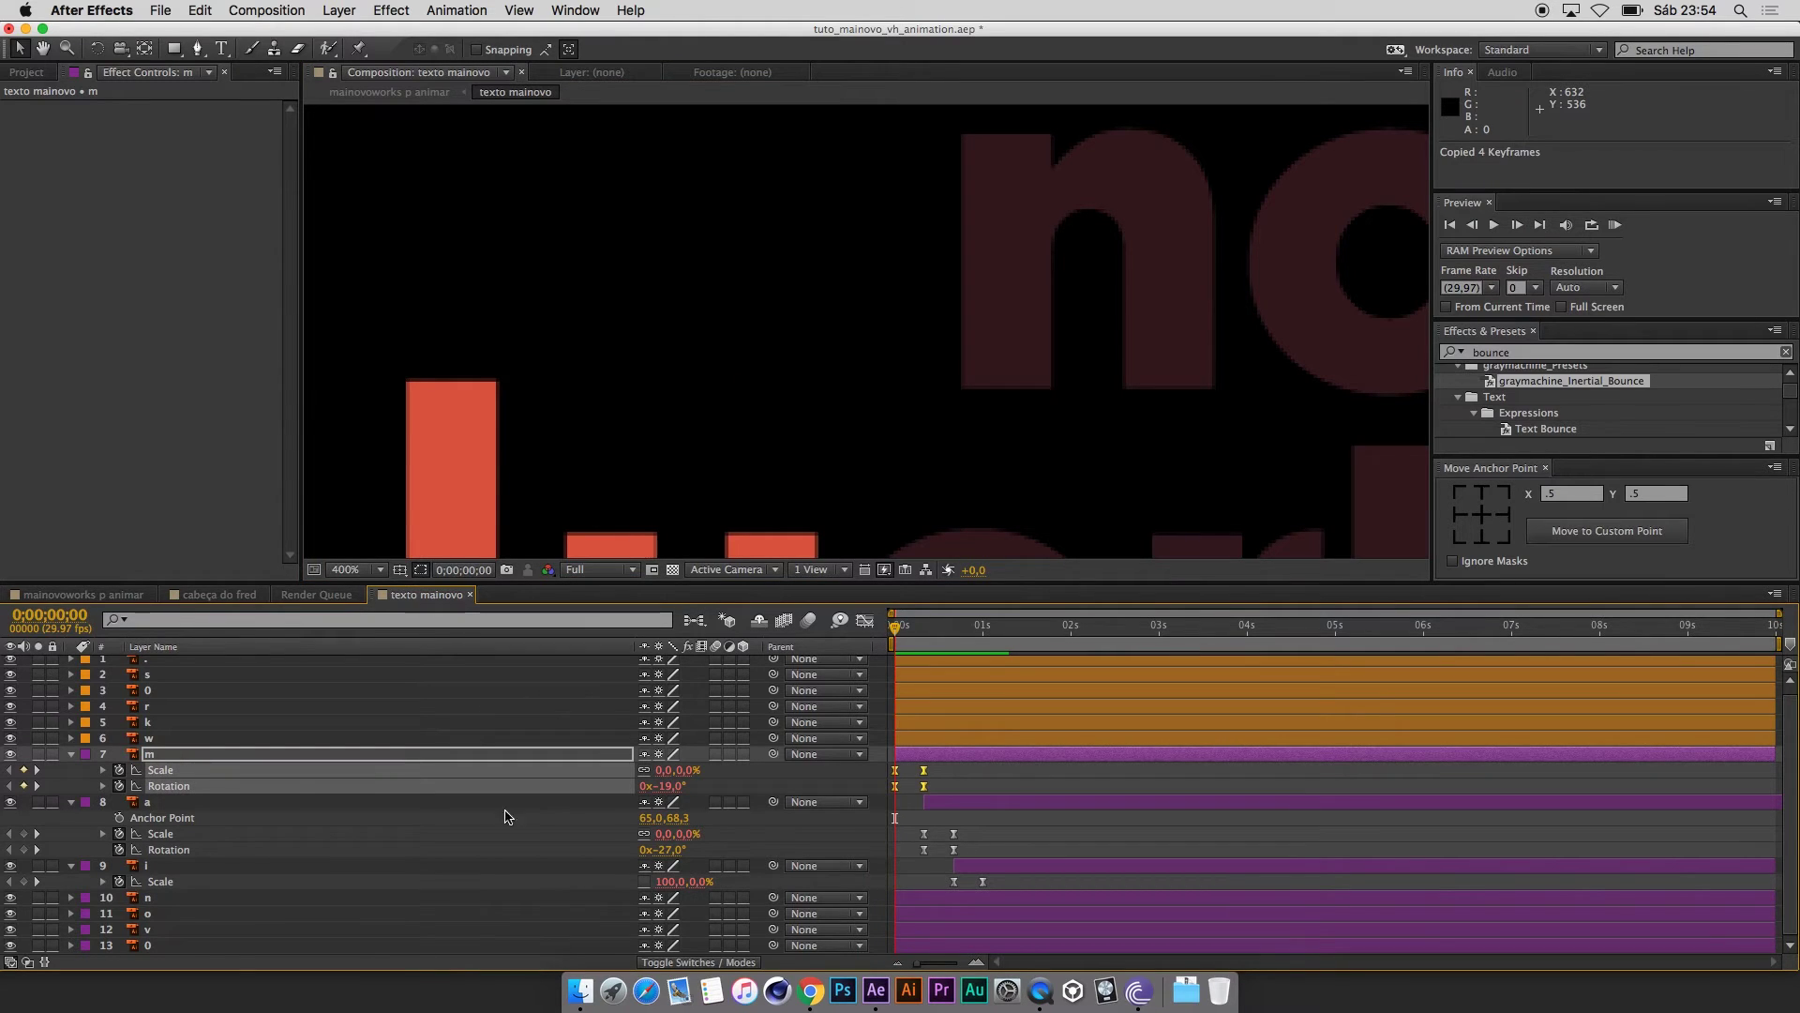
Trim the n layer to start at 1 second, paste the keyframes onto it, and preview.
{"action": "left_click", "coordinate": [989, 647]}
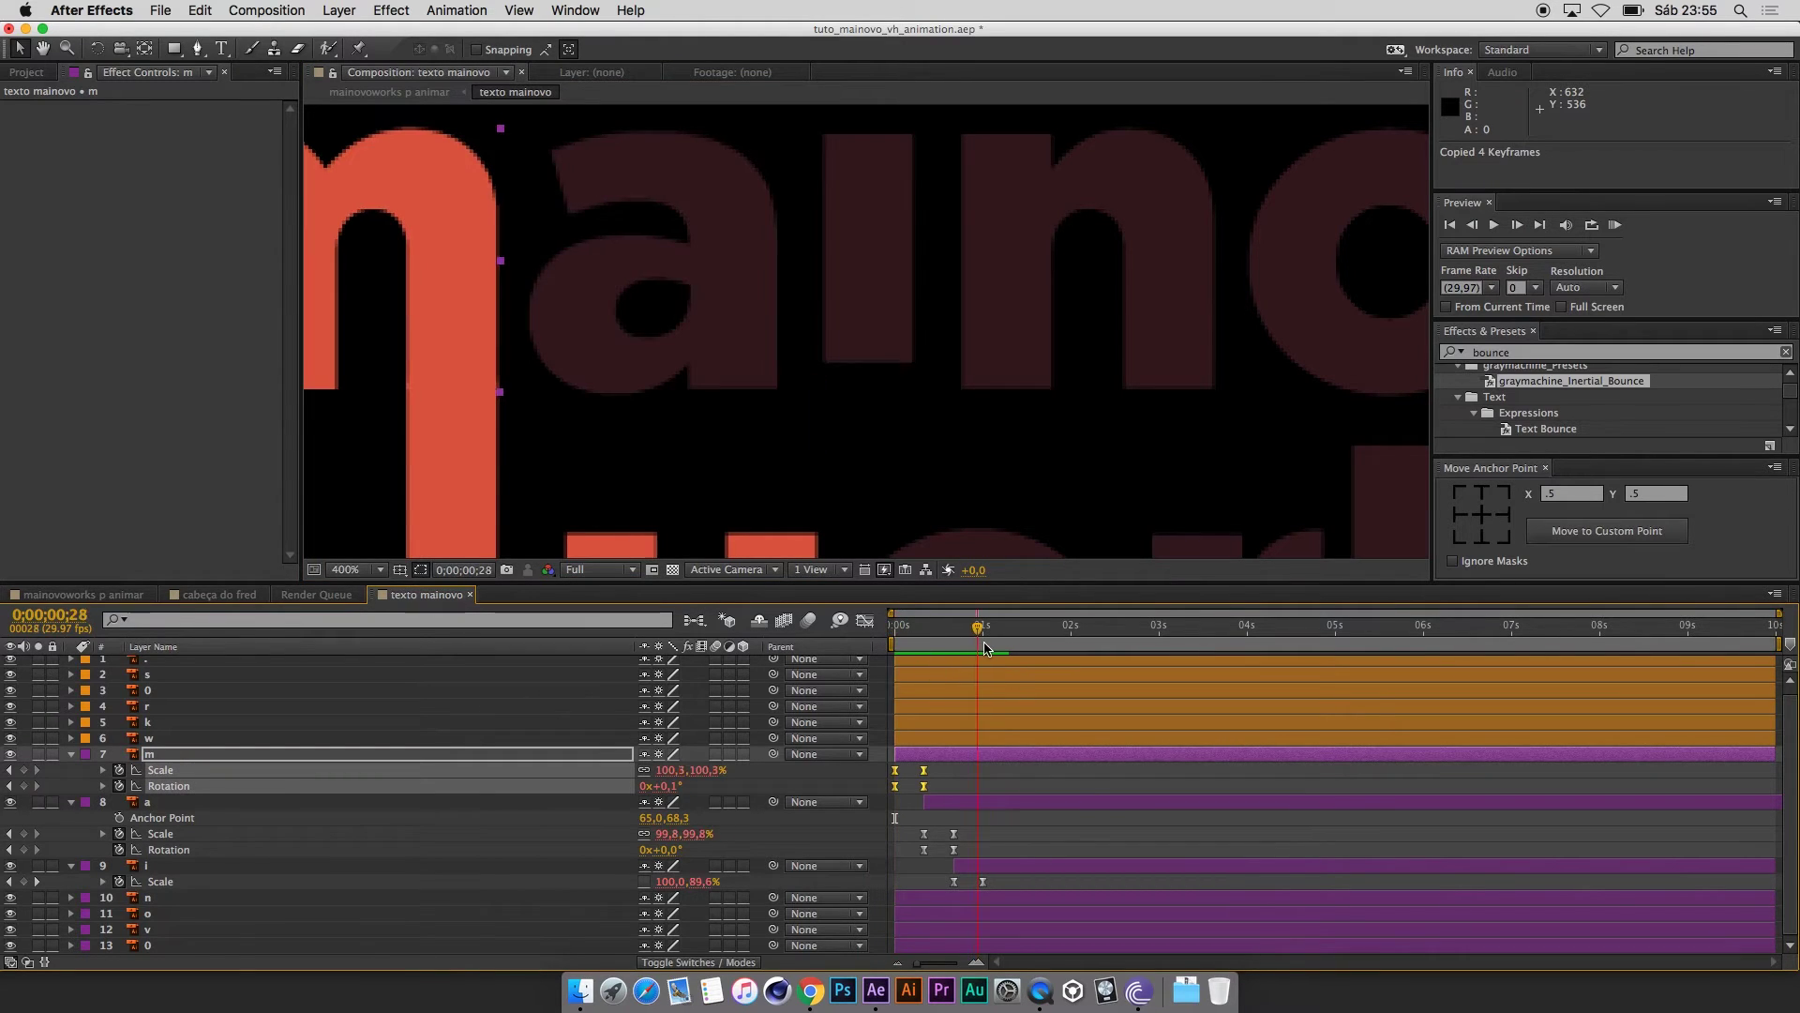
{"action": "left_click", "coordinate": [970, 898]}
{"action": "key", "text": "bracketleft"}
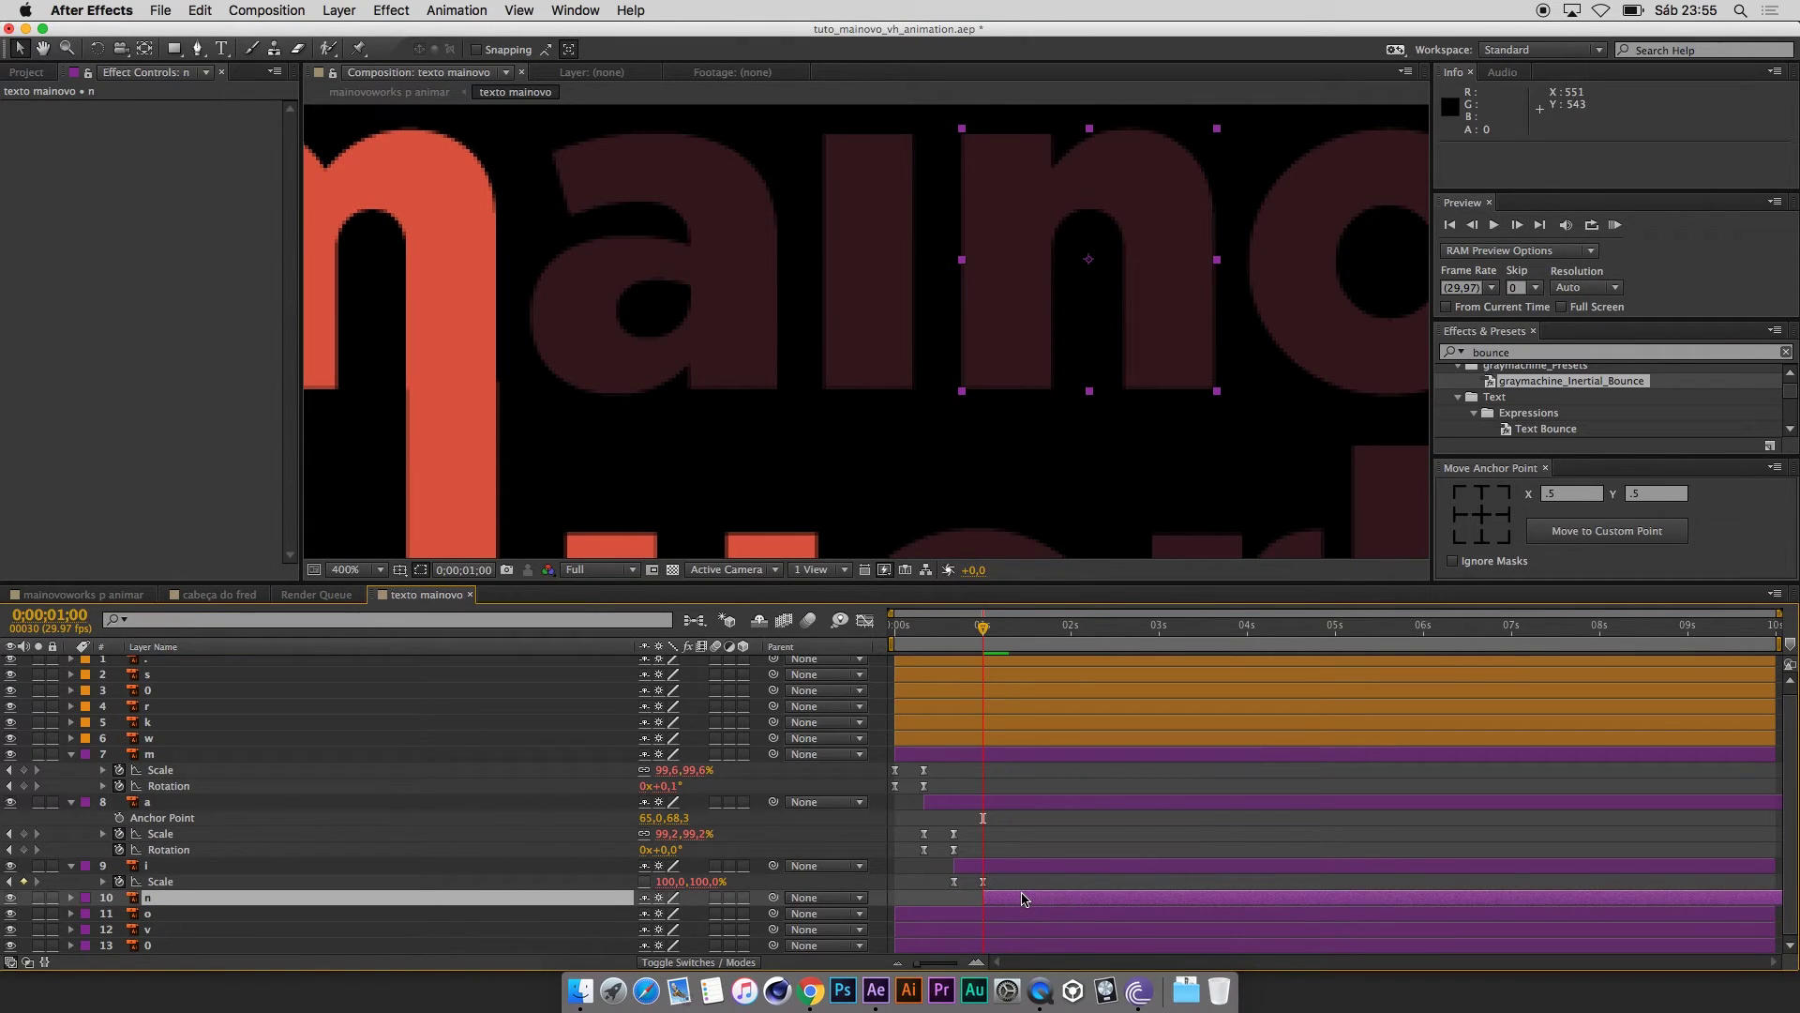
{"action": "key", "text": "super+v"}
{"action": "key", "text": "space"}
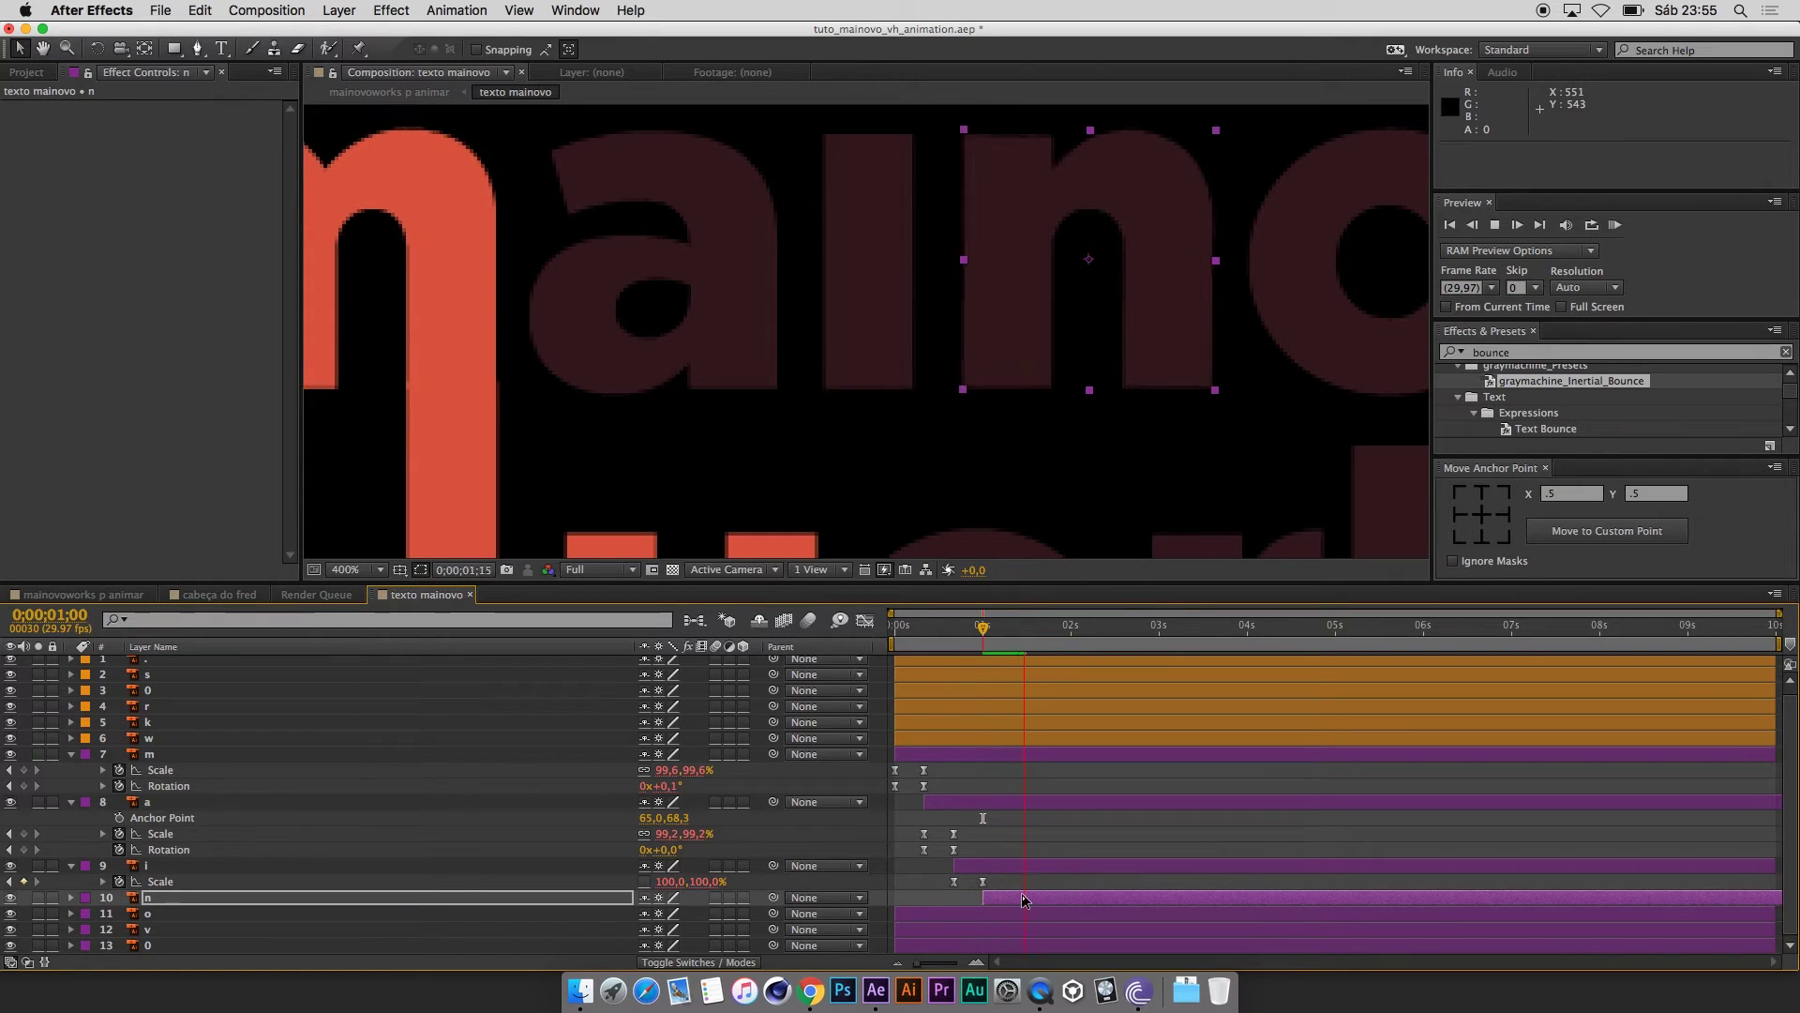
{"action": "key", "text": "u"}
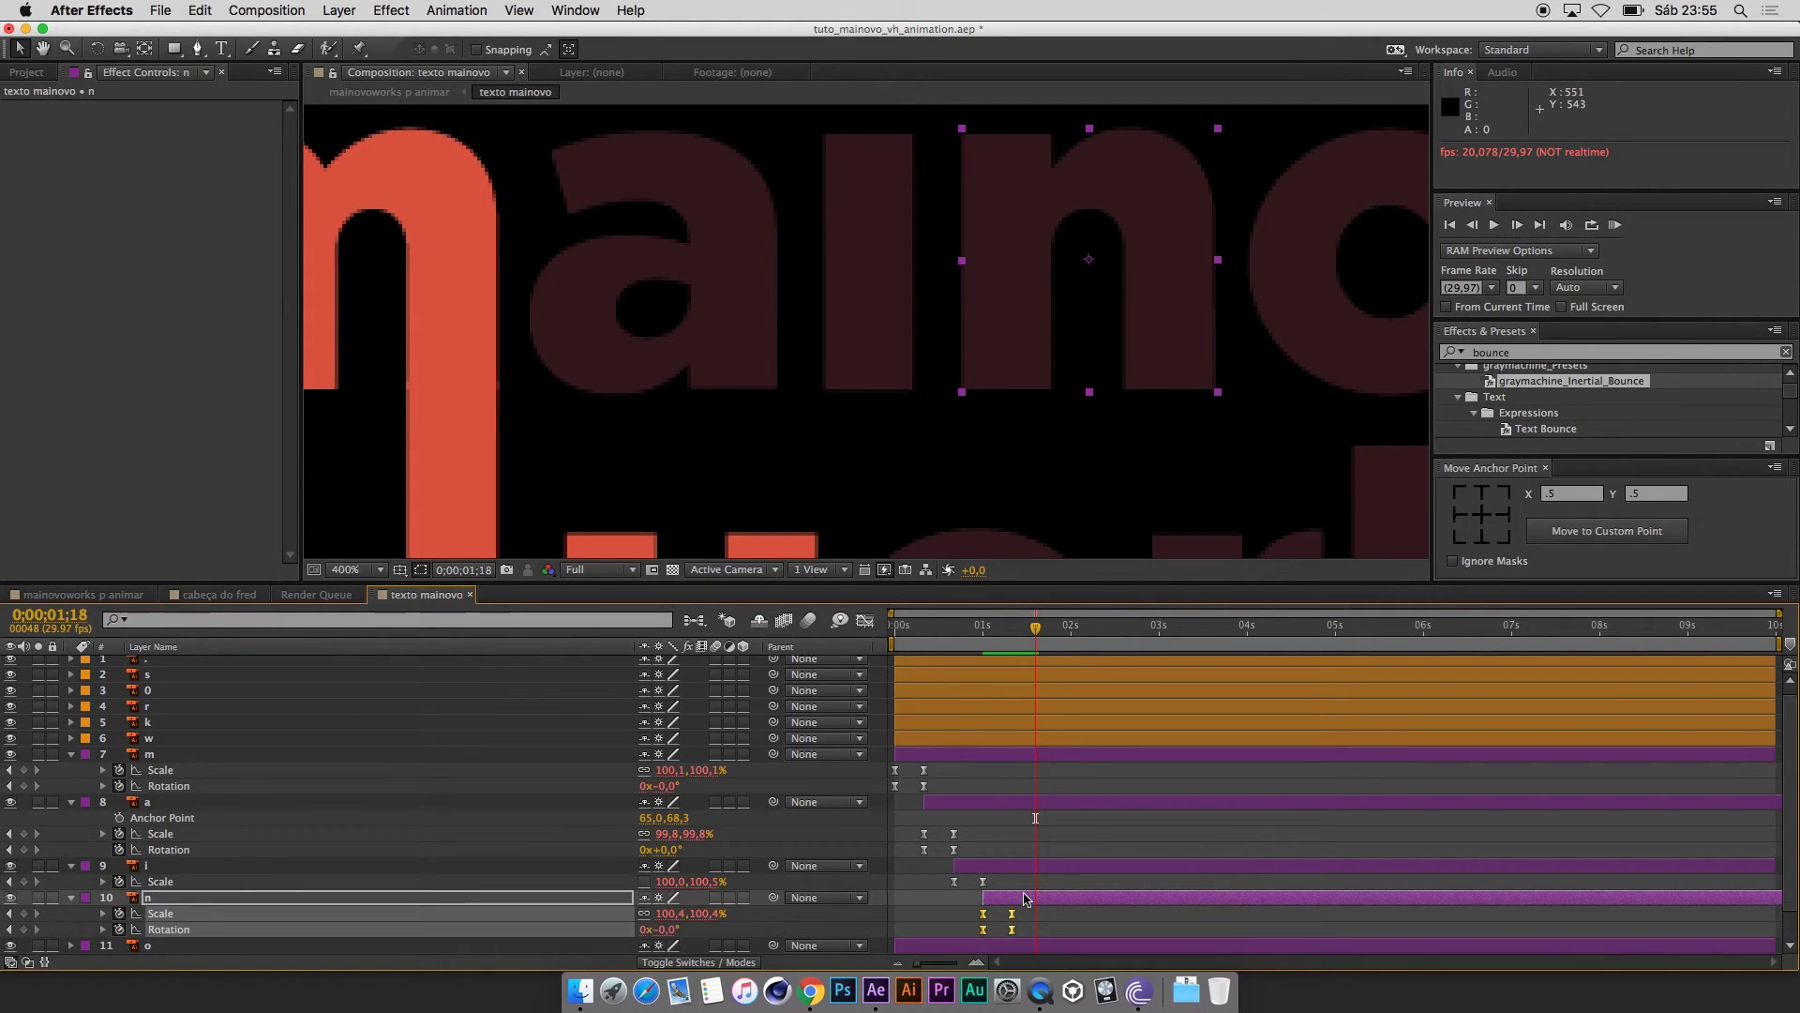
{"action": "left_click_drag", "start_coordinate": [1004, 638], "coordinate": [1013, 640]}
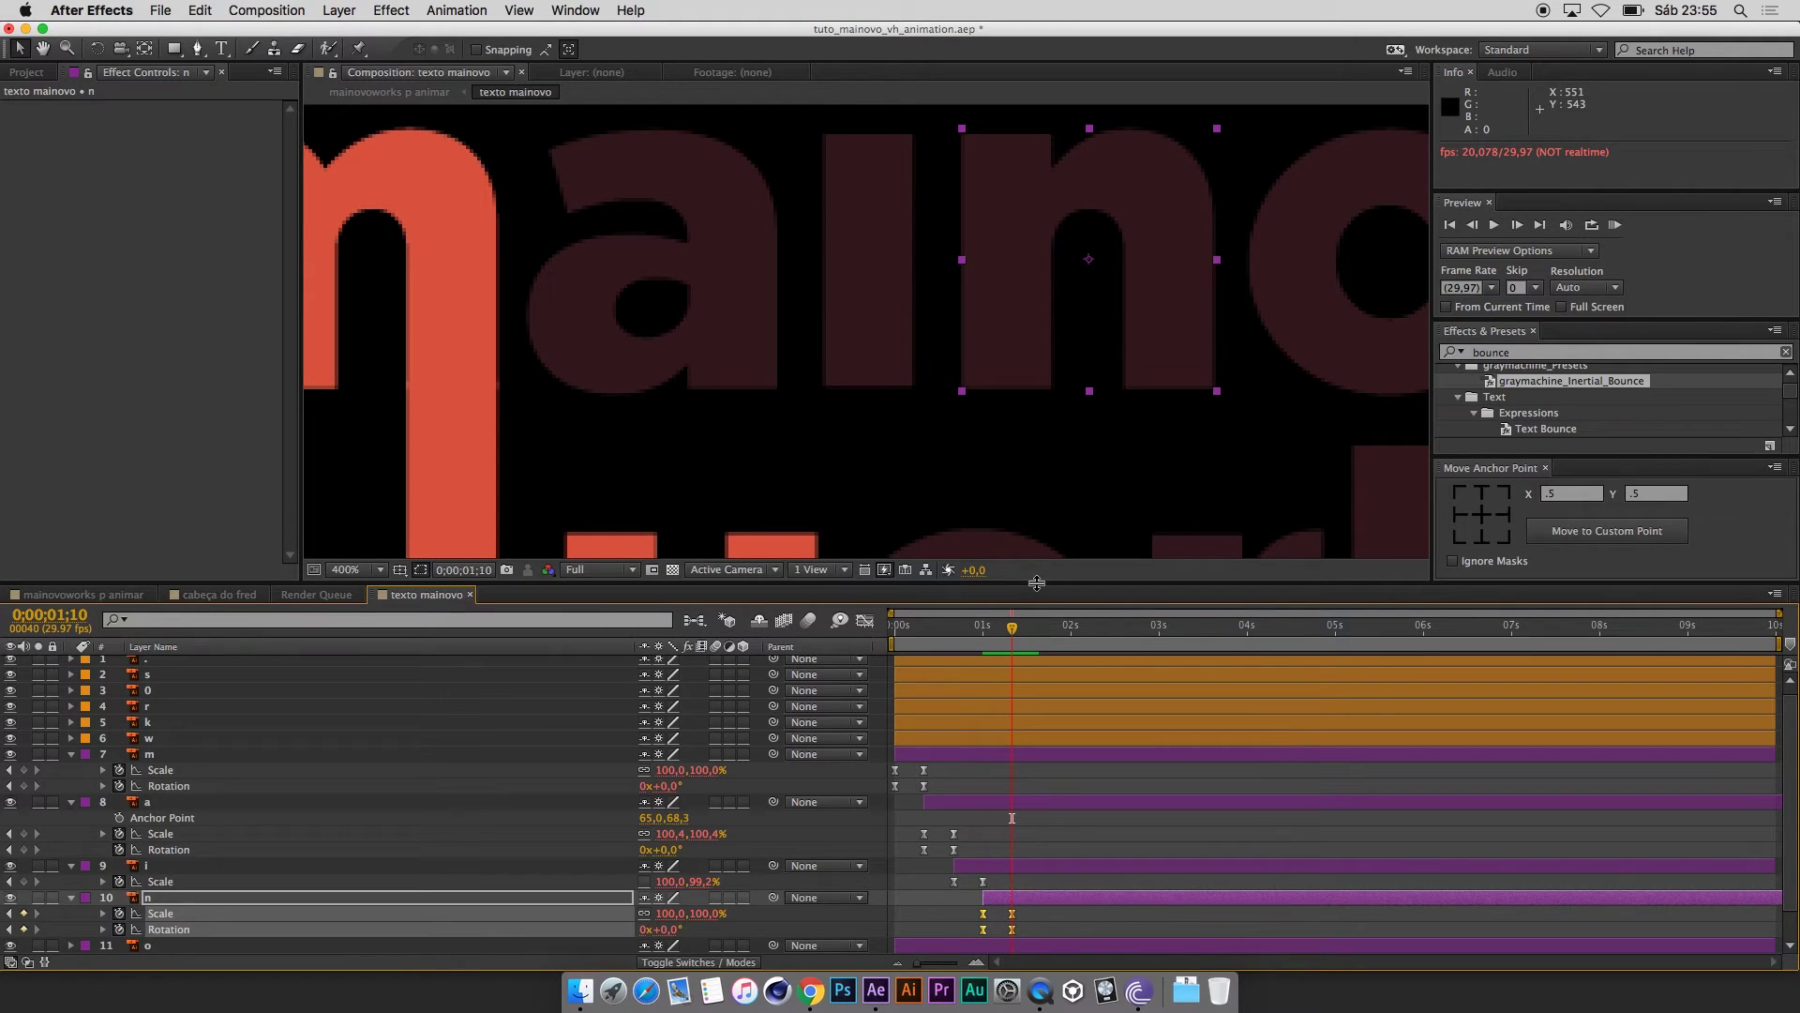
{"action": "left_click_drag", "start_coordinate": [1036, 583], "coordinate": [464, 443]}
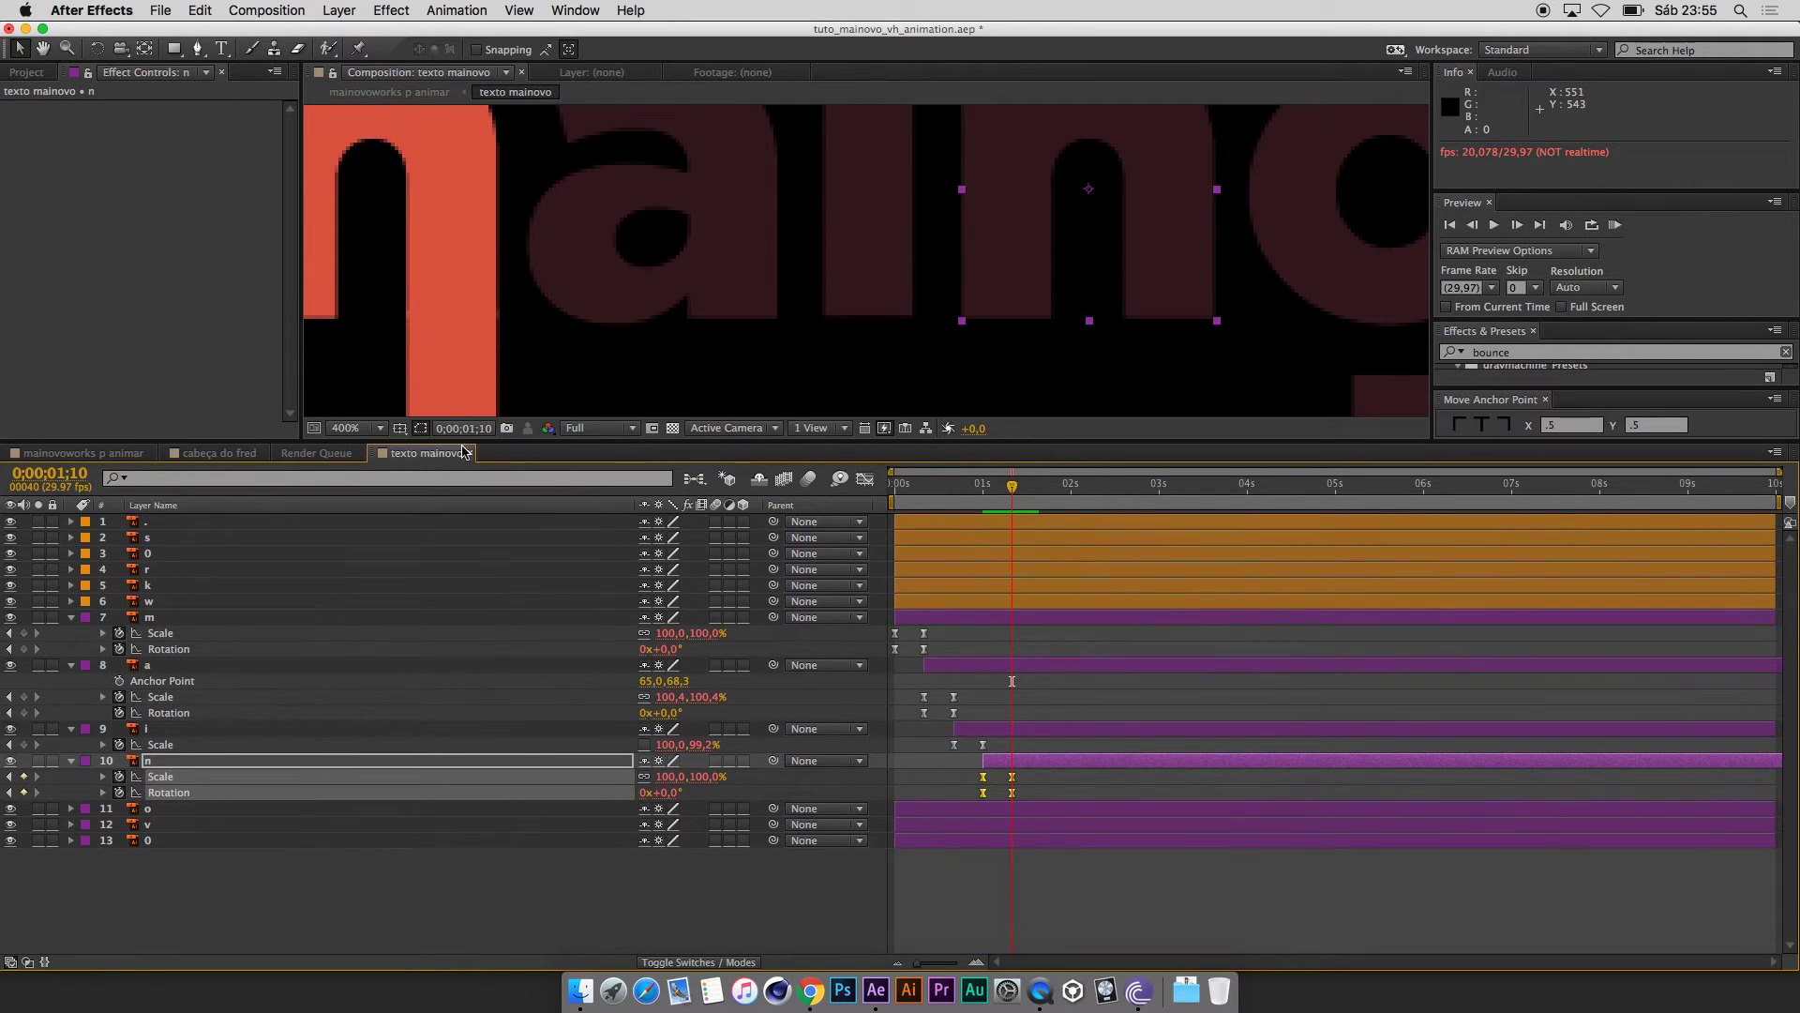
{"action": "left_click", "coordinate": [353, 428]}
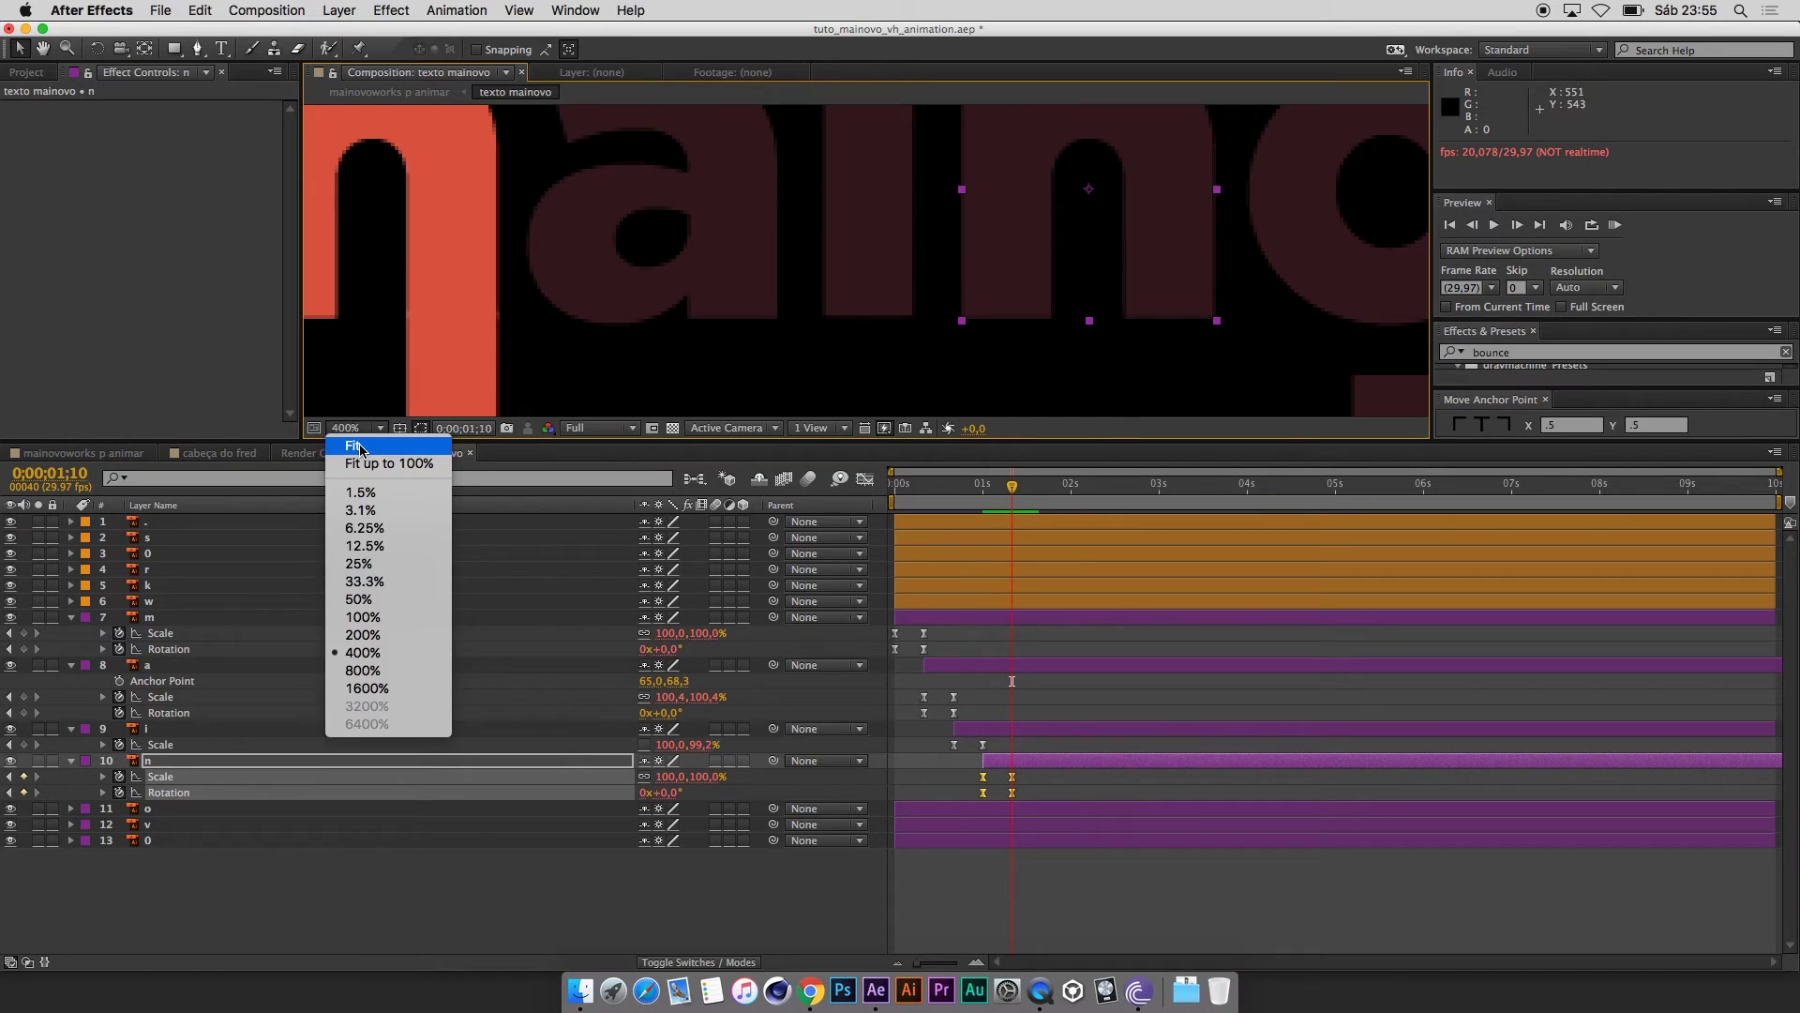
Trim the o layer to start at 1;10 and keyframe its Scale from 0% with Easy Ease.
{"action": "left_click", "coordinate": [356, 447]}
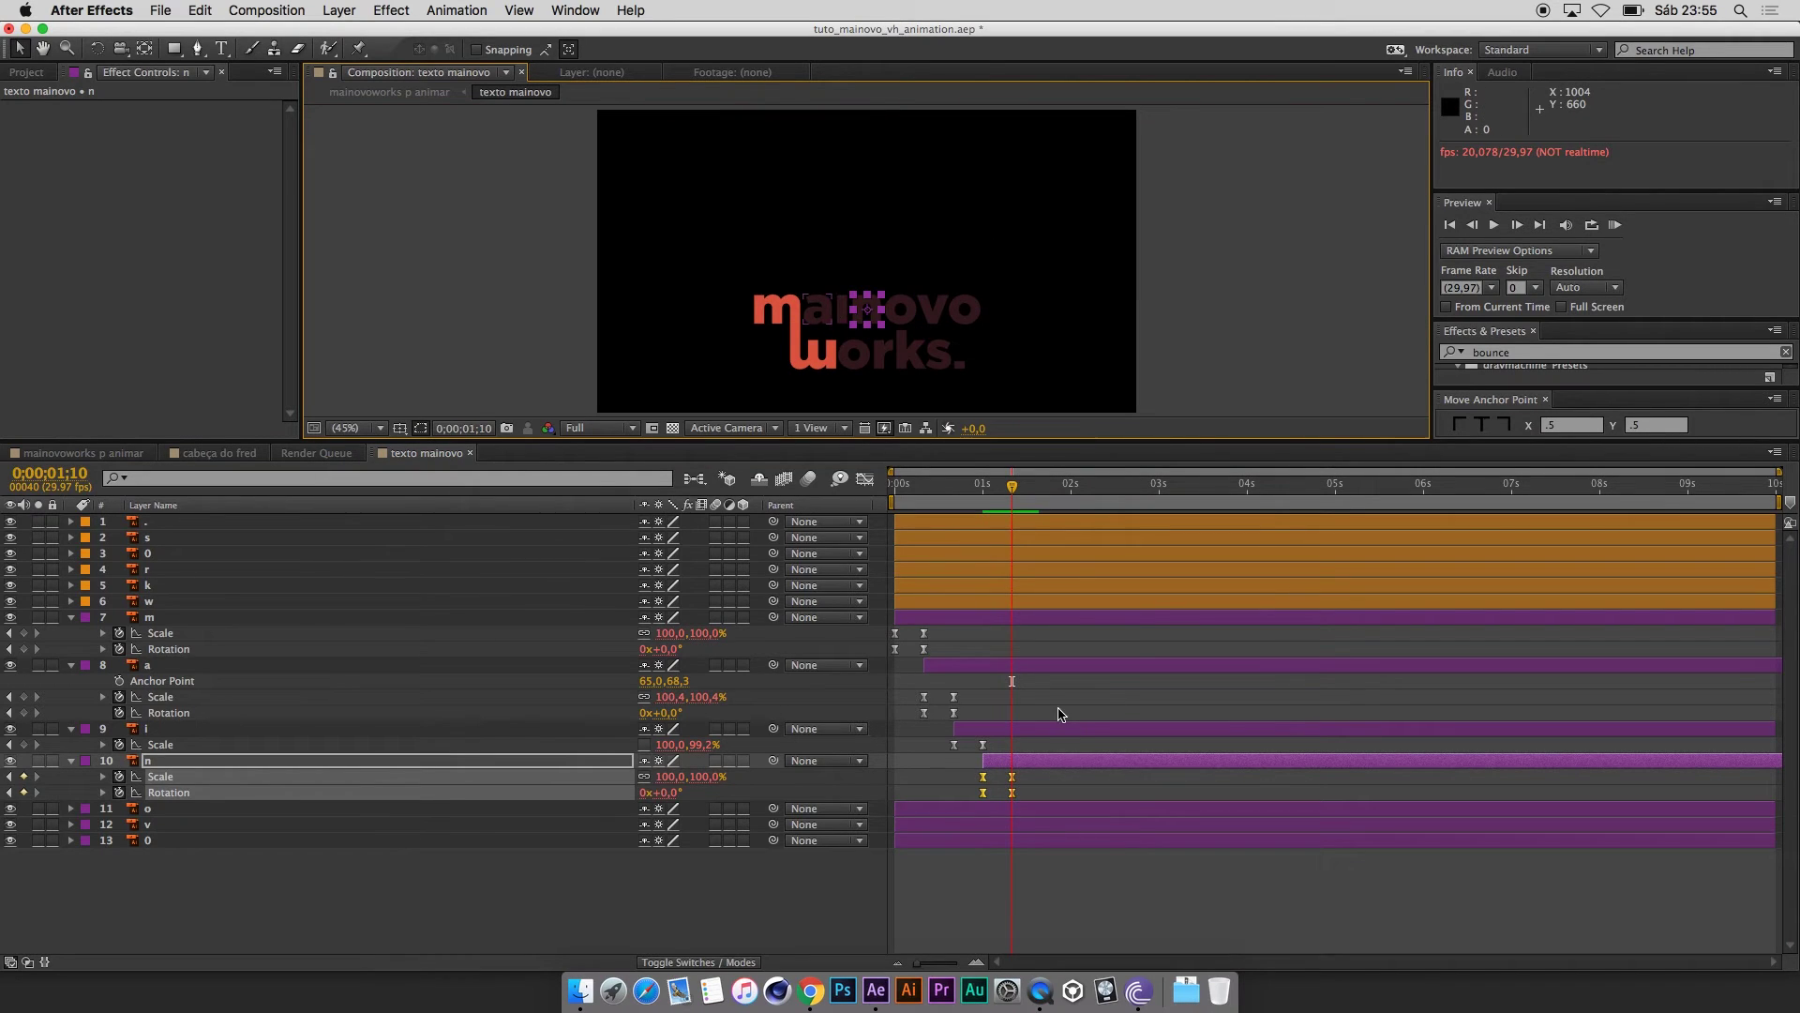
{"action": "left_click", "coordinate": [902, 310]}
{"action": "key", "text": "alt+bracketleft"}
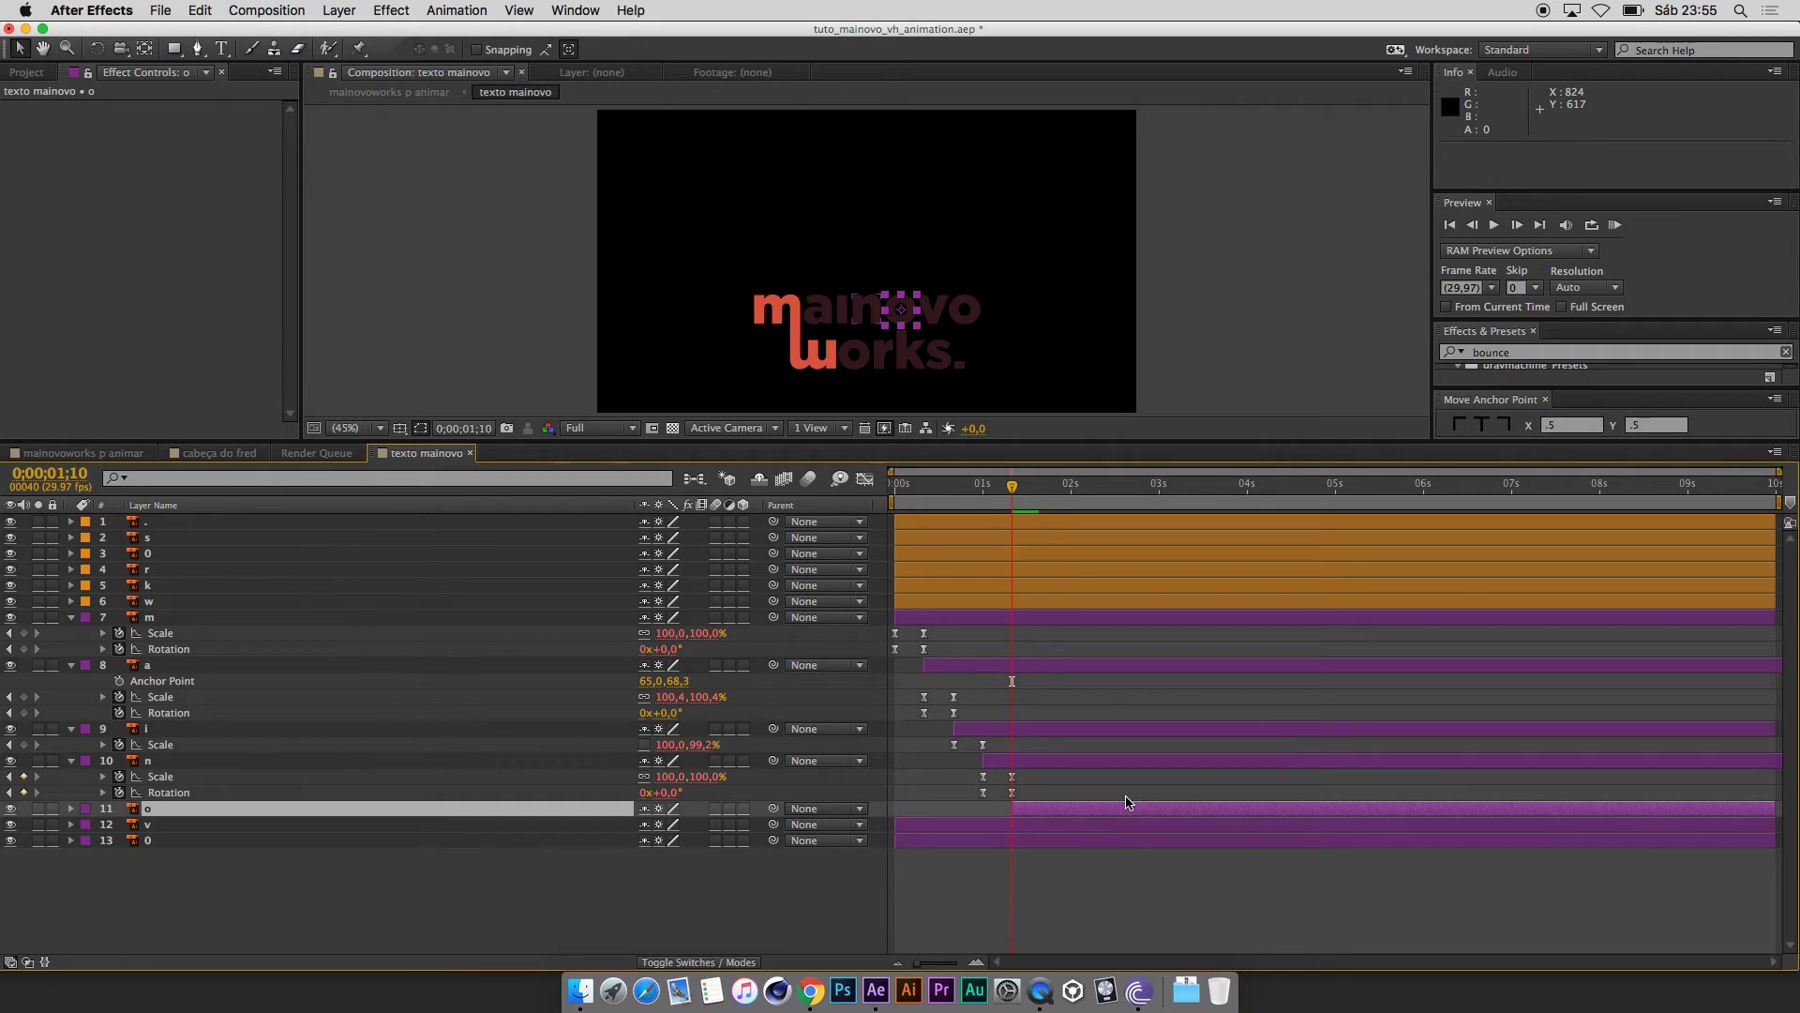
{"action": "key", "text": "alt+shift+s"}
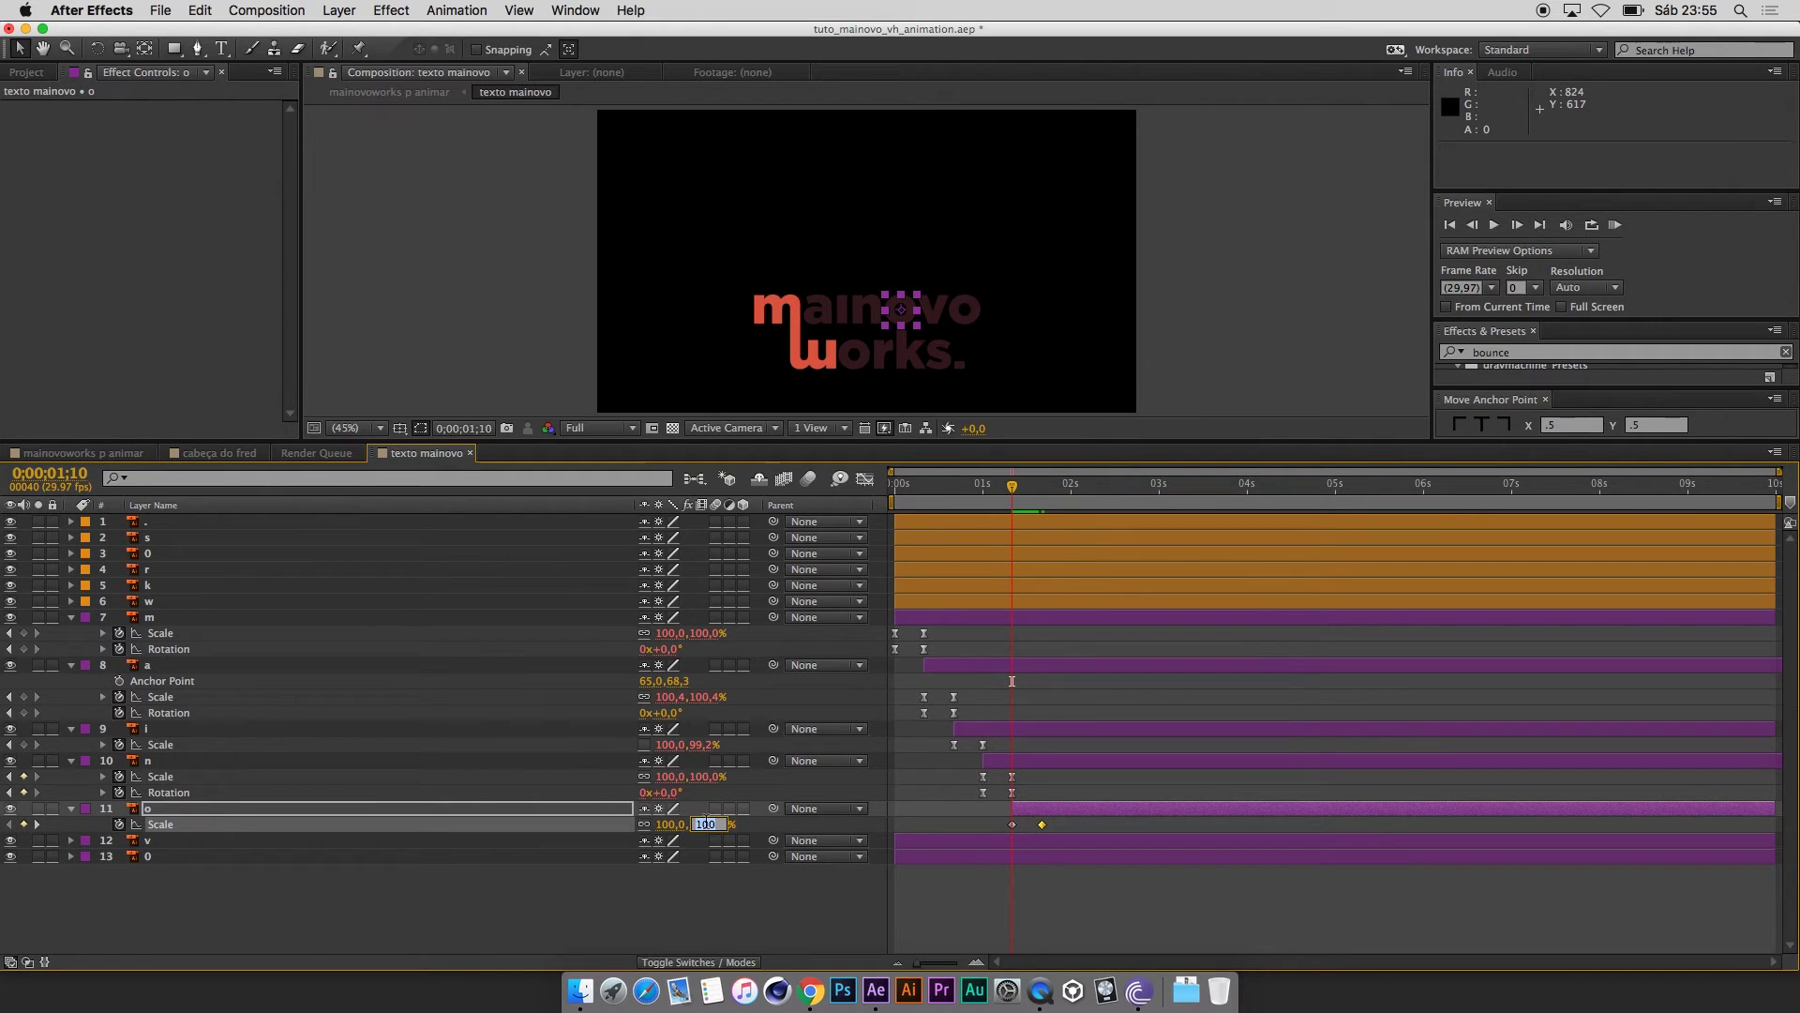
{"action": "type", "text": "0"}
{"action": "key", "text": "Return"}
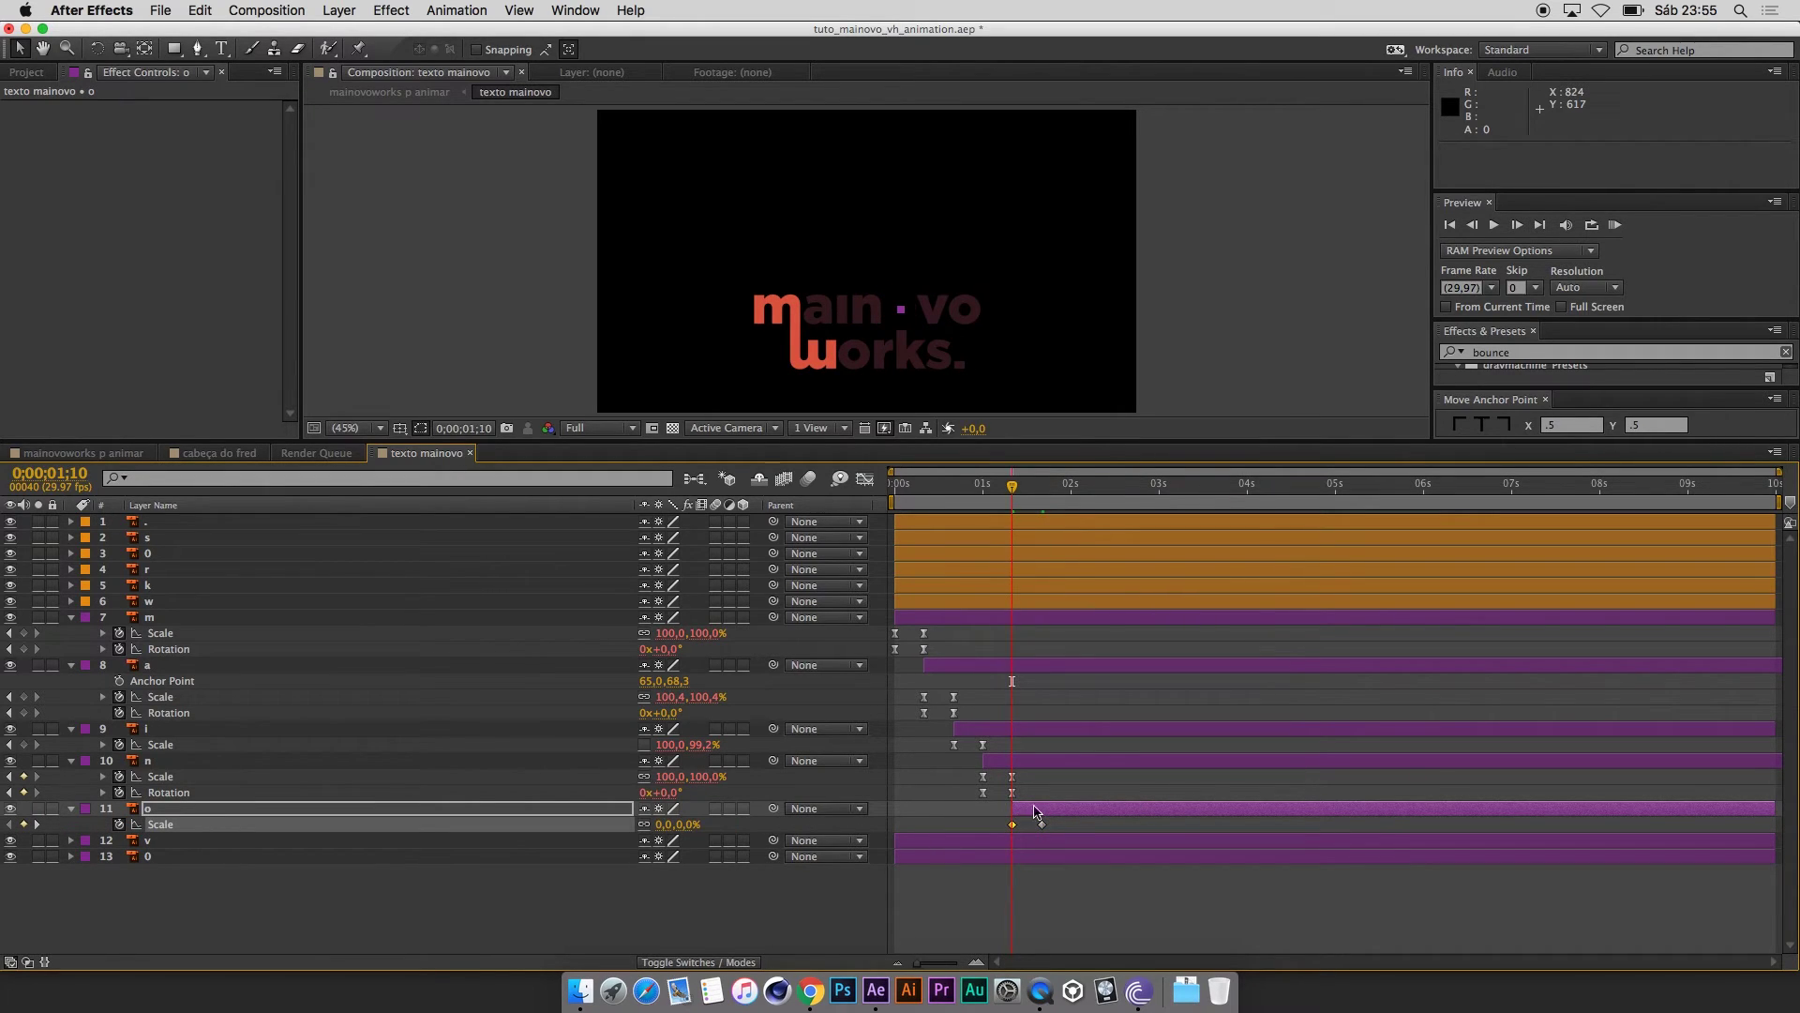
{"action": "right_click", "coordinate": [1012, 824]}
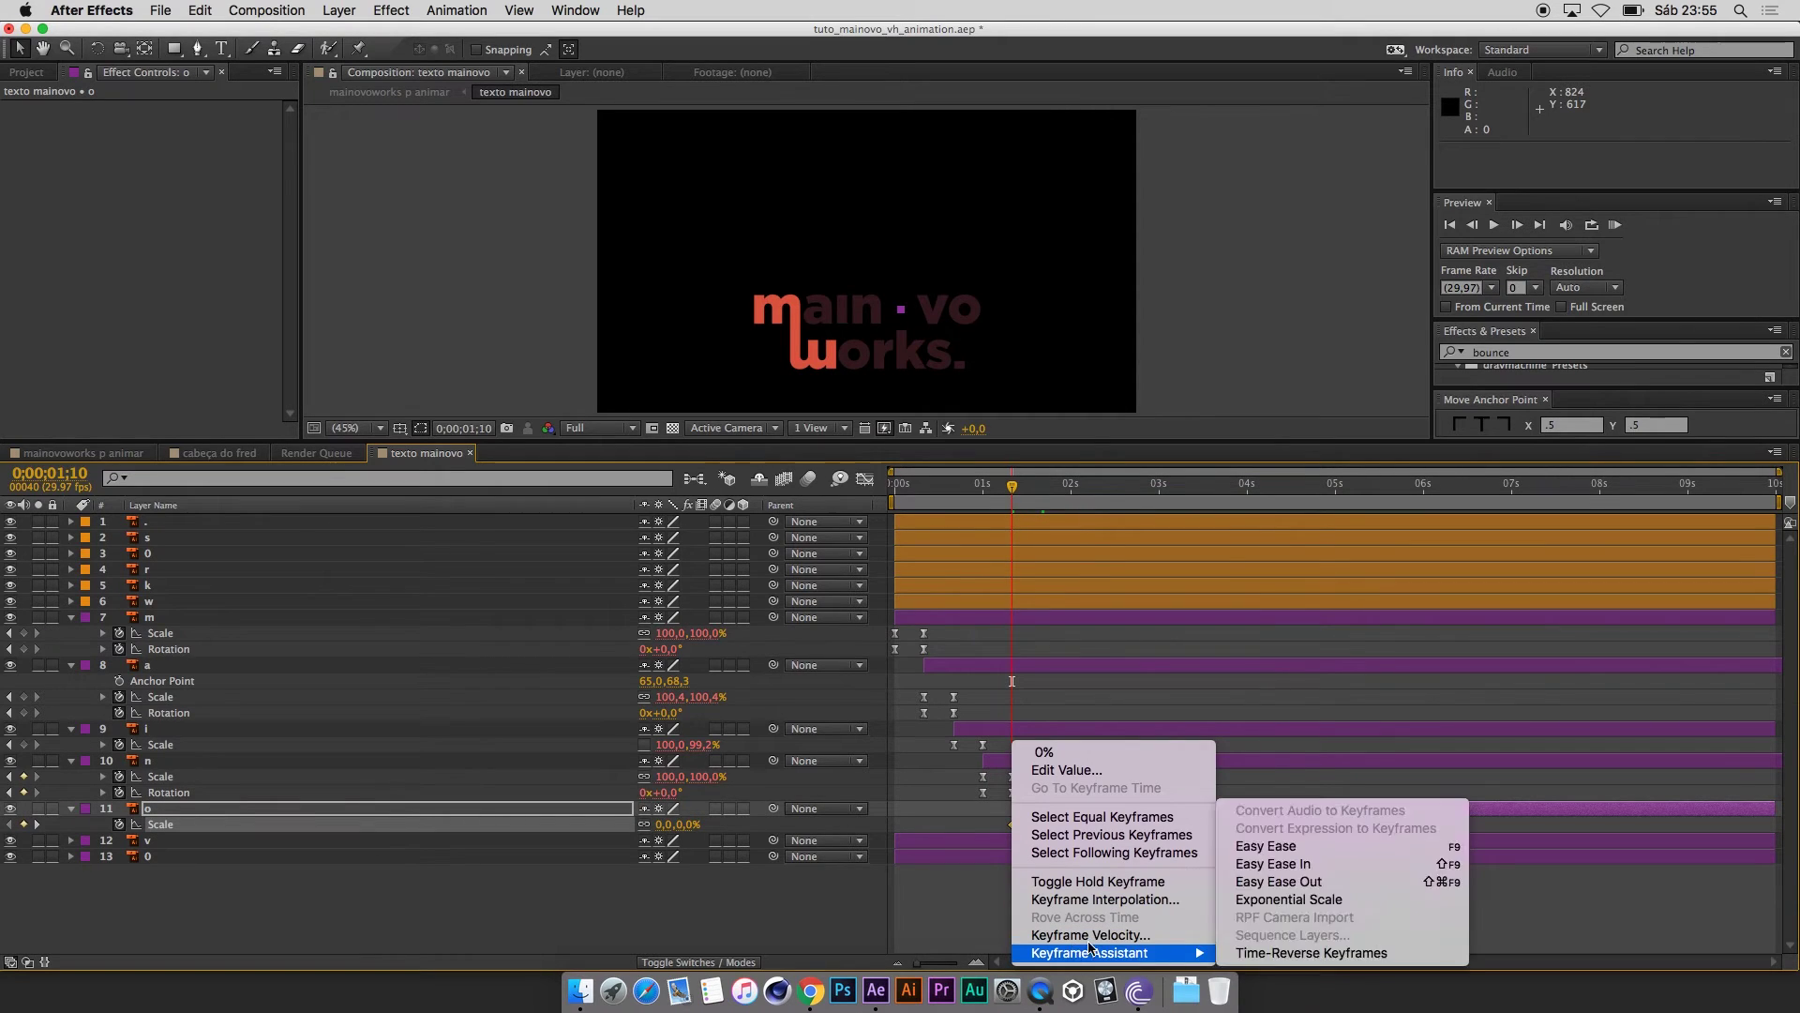
{"action": "mouse_move", "coordinate": [1093, 952]}
{"action": "left_click", "coordinate": [1252, 846]}
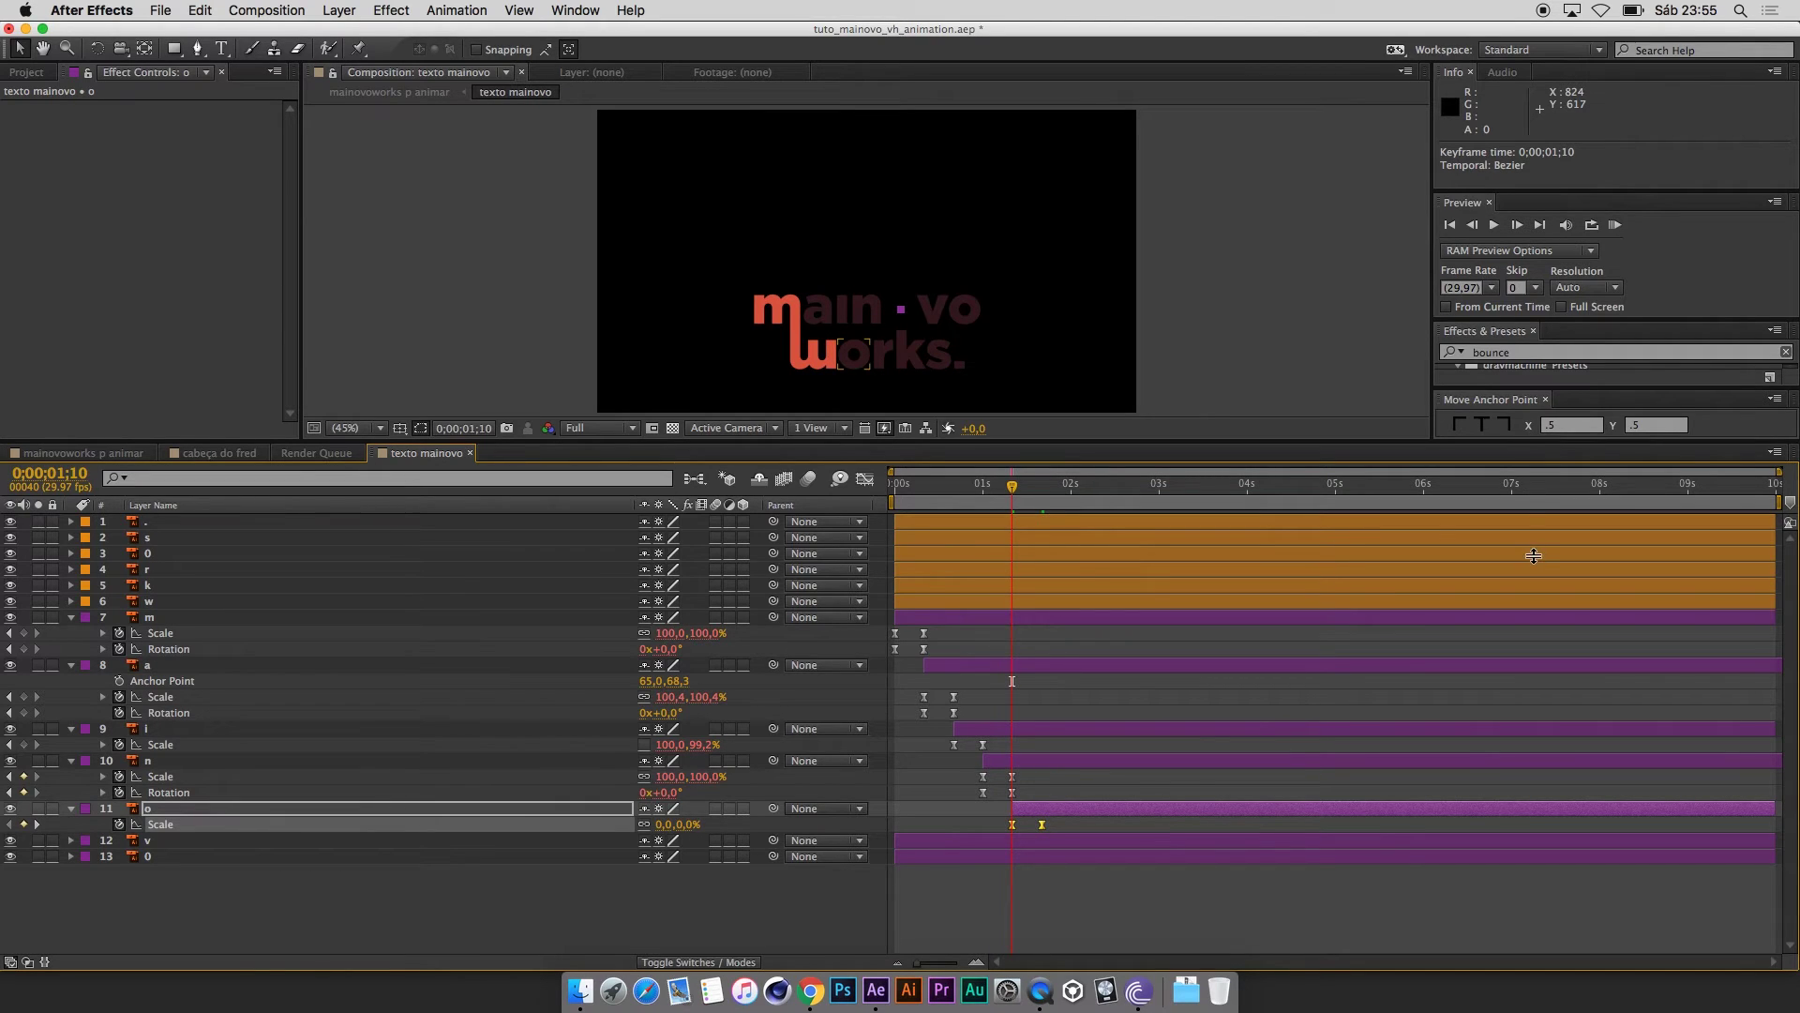
{"action": "left_click_drag", "start_coordinate": [1521, 439], "coordinate": [1538, 536]}
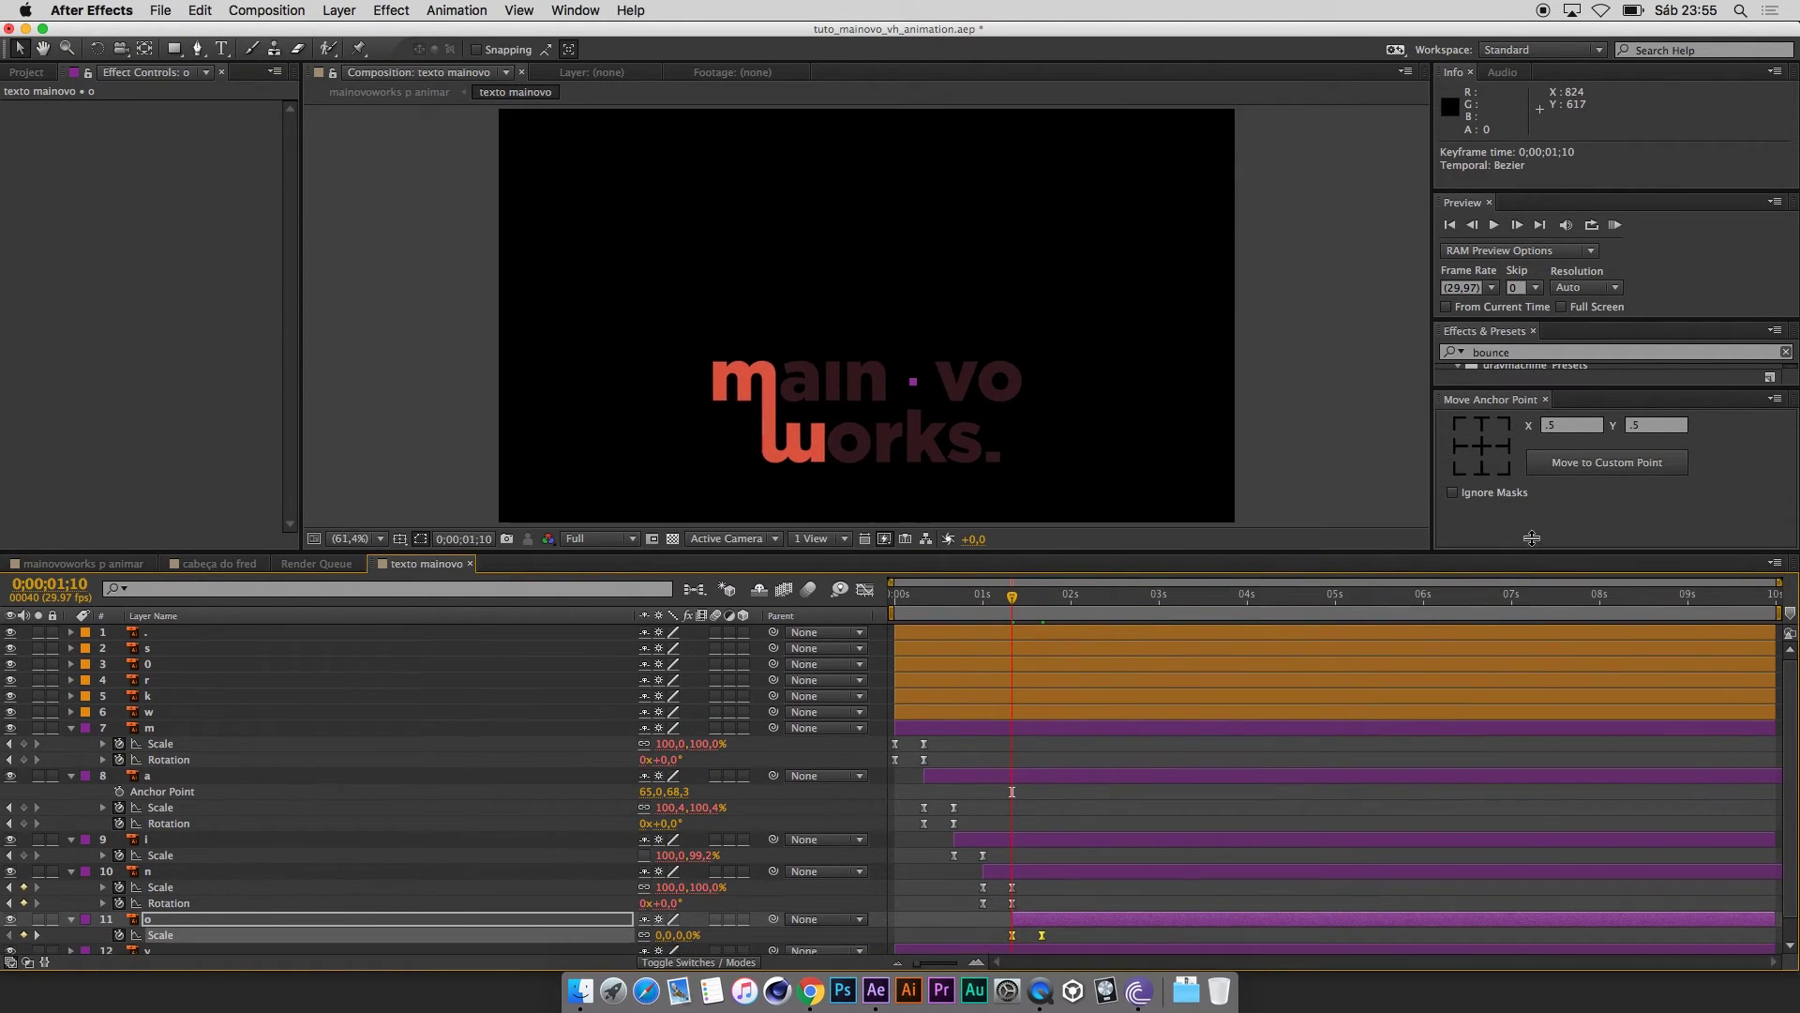
{"action": "left_click", "coordinate": [1582, 388]}
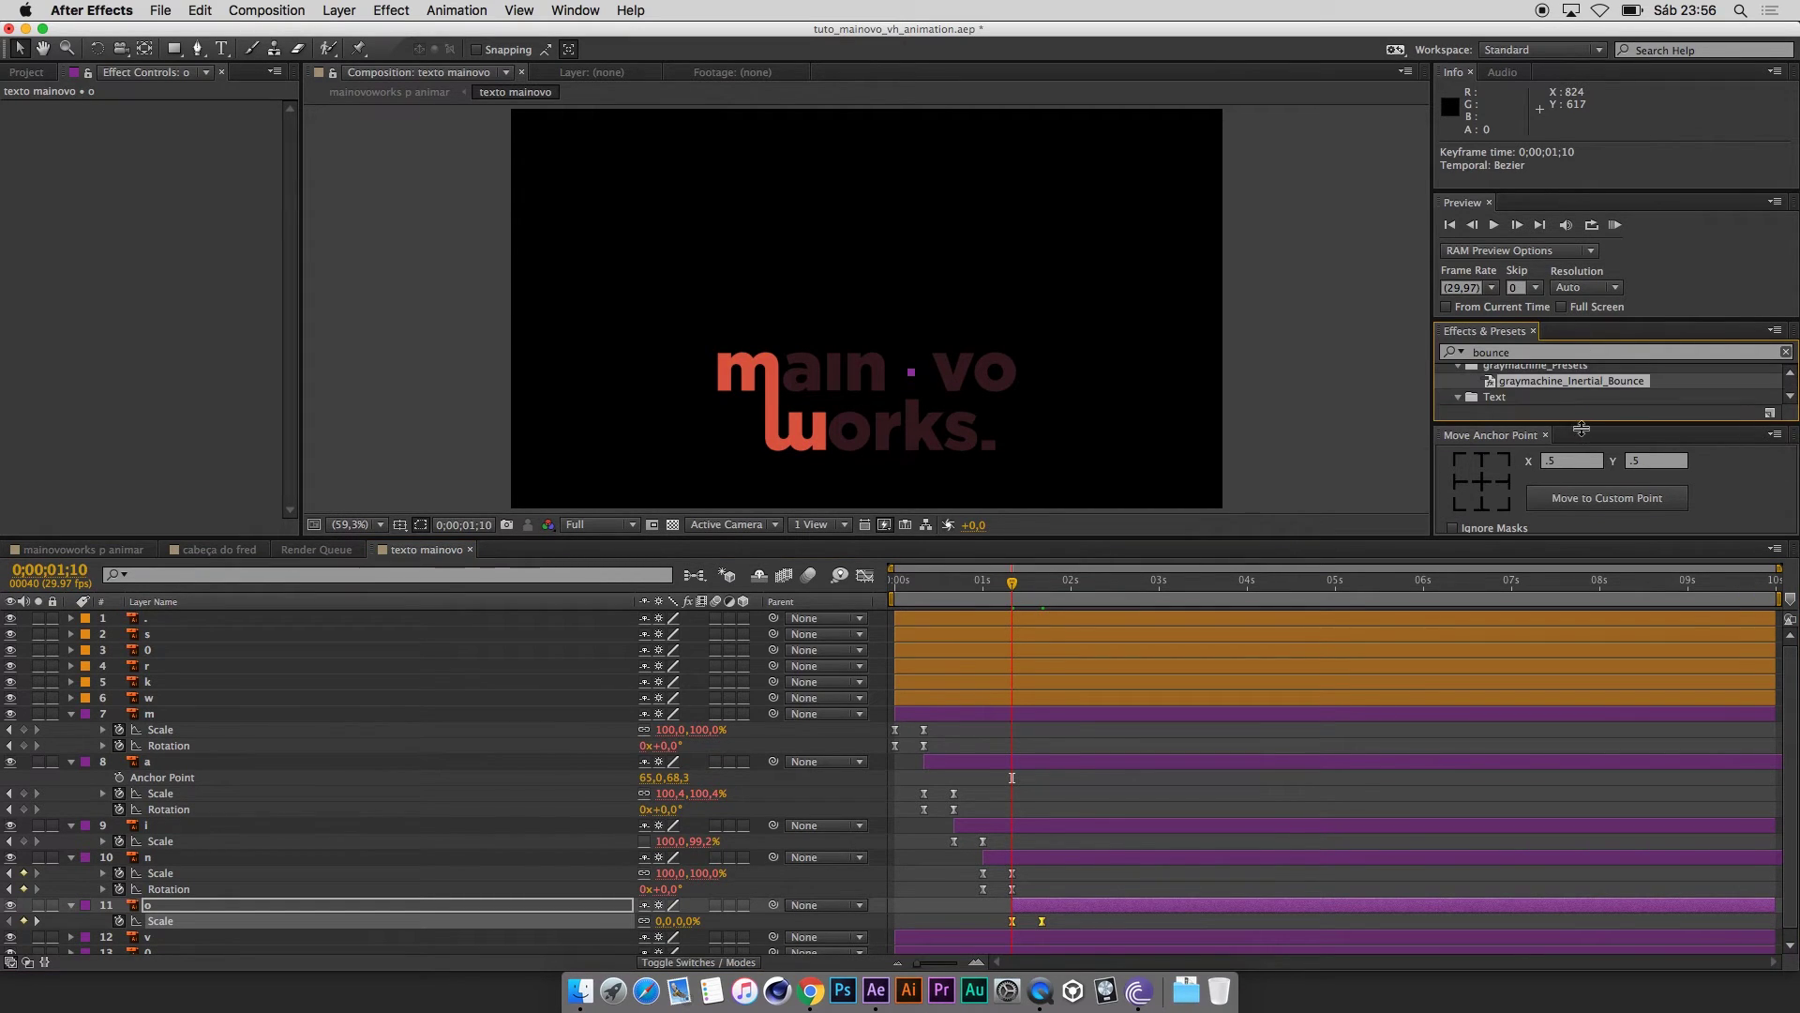
Move to 1;20, select the v layer, and zoom the viewer in close on it.
{"action": "left_click_drag", "start_coordinate": [1582, 387], "coordinate": [1581, 495]}
{"action": "scroll", "coordinate": [1578, 441], "scroll_direction": "up", "scroll_amount": 2}
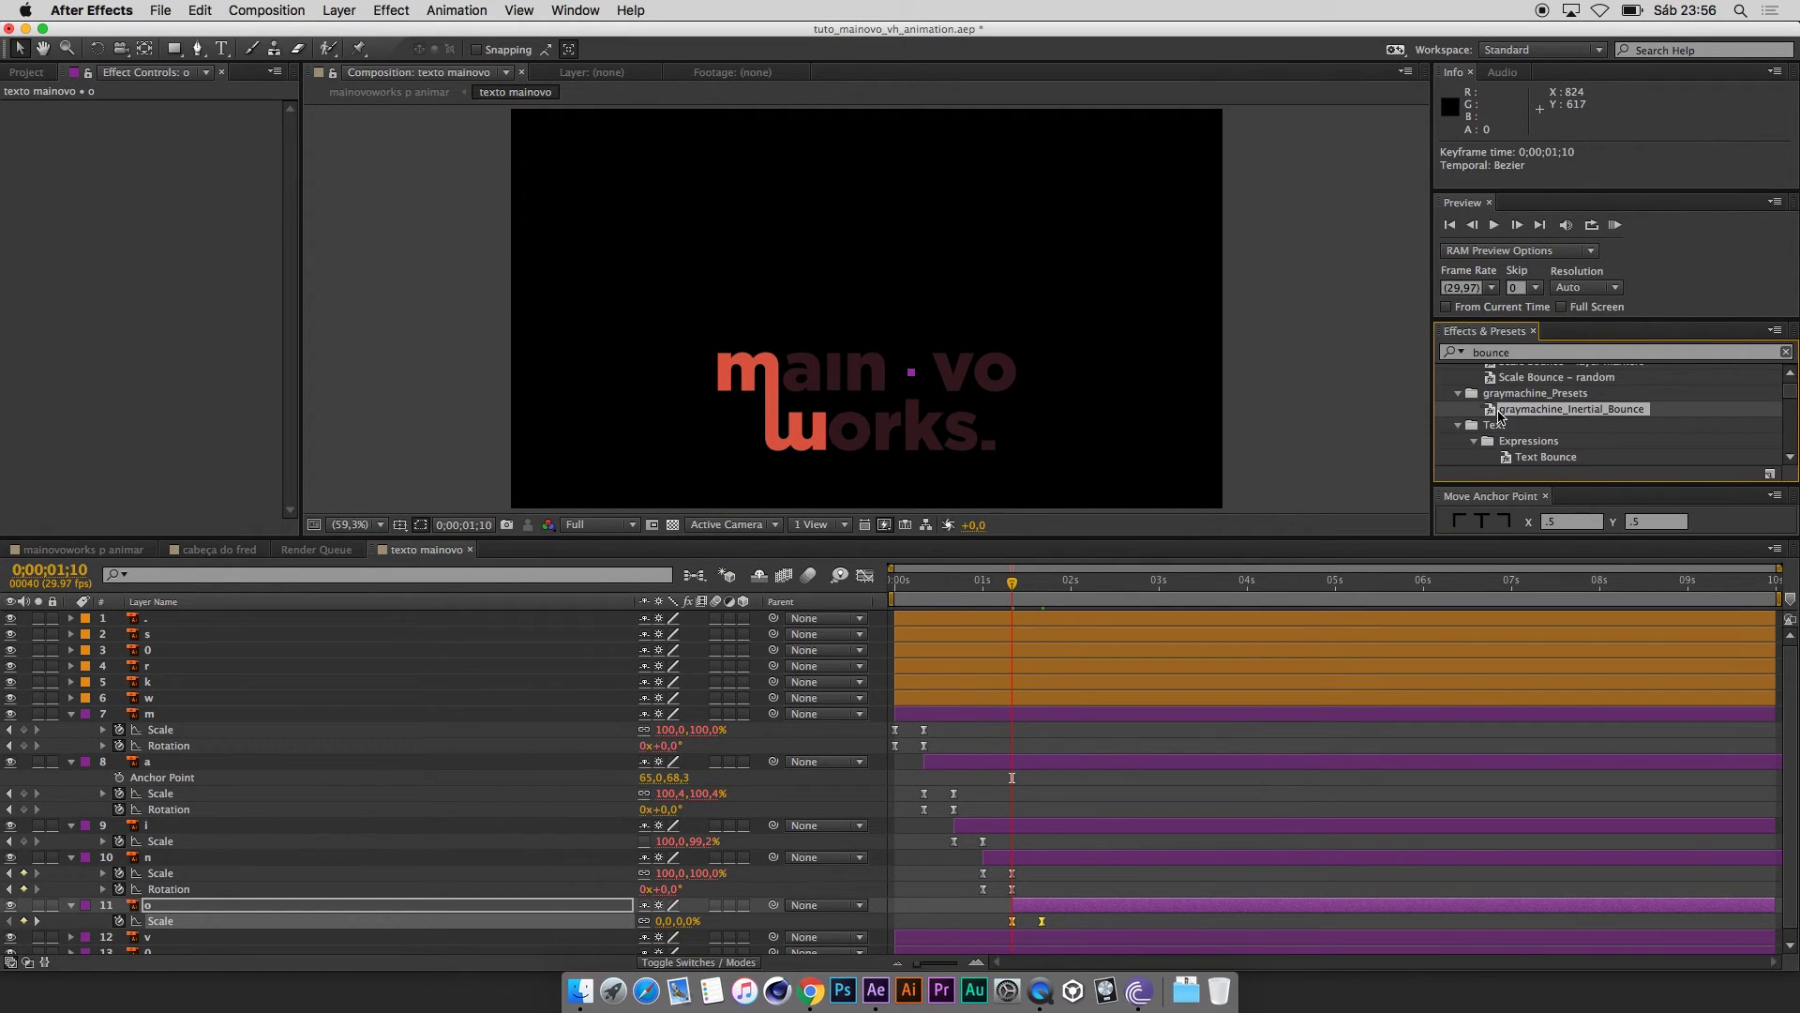
{"action": "left_click", "coordinate": [1044, 589]}
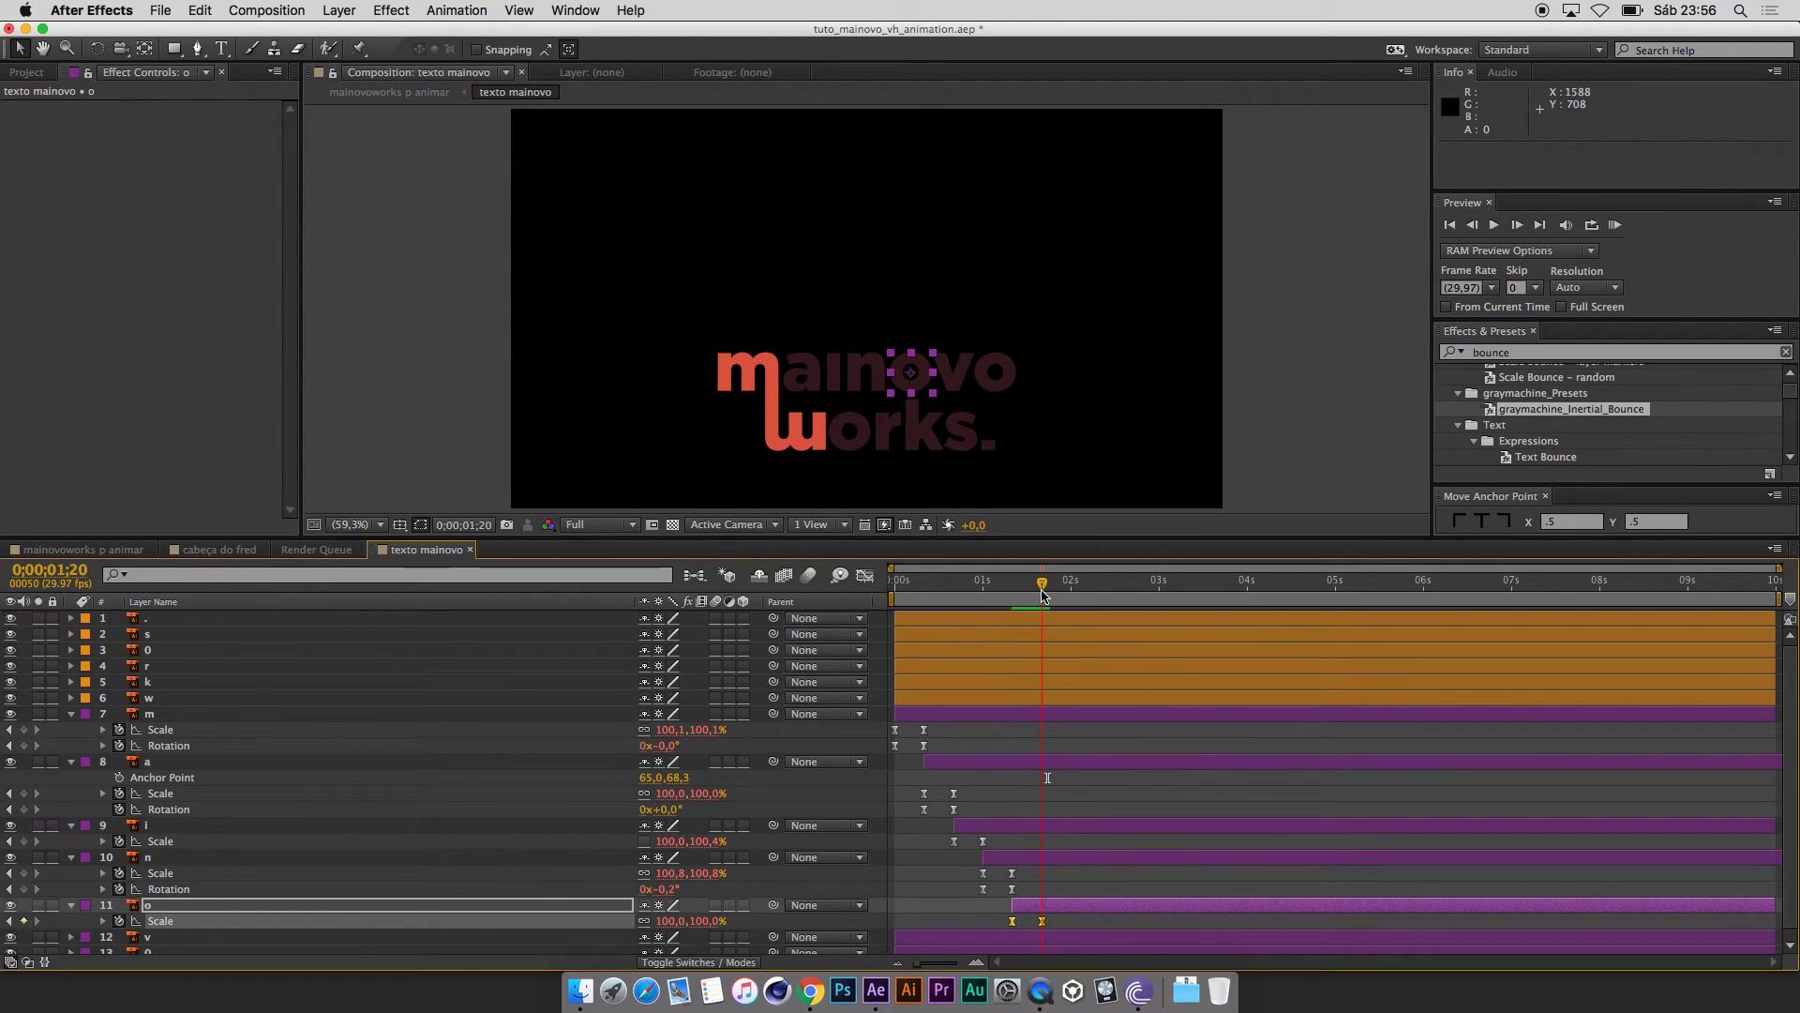
{"action": "left_click", "coordinate": [1058, 937]}
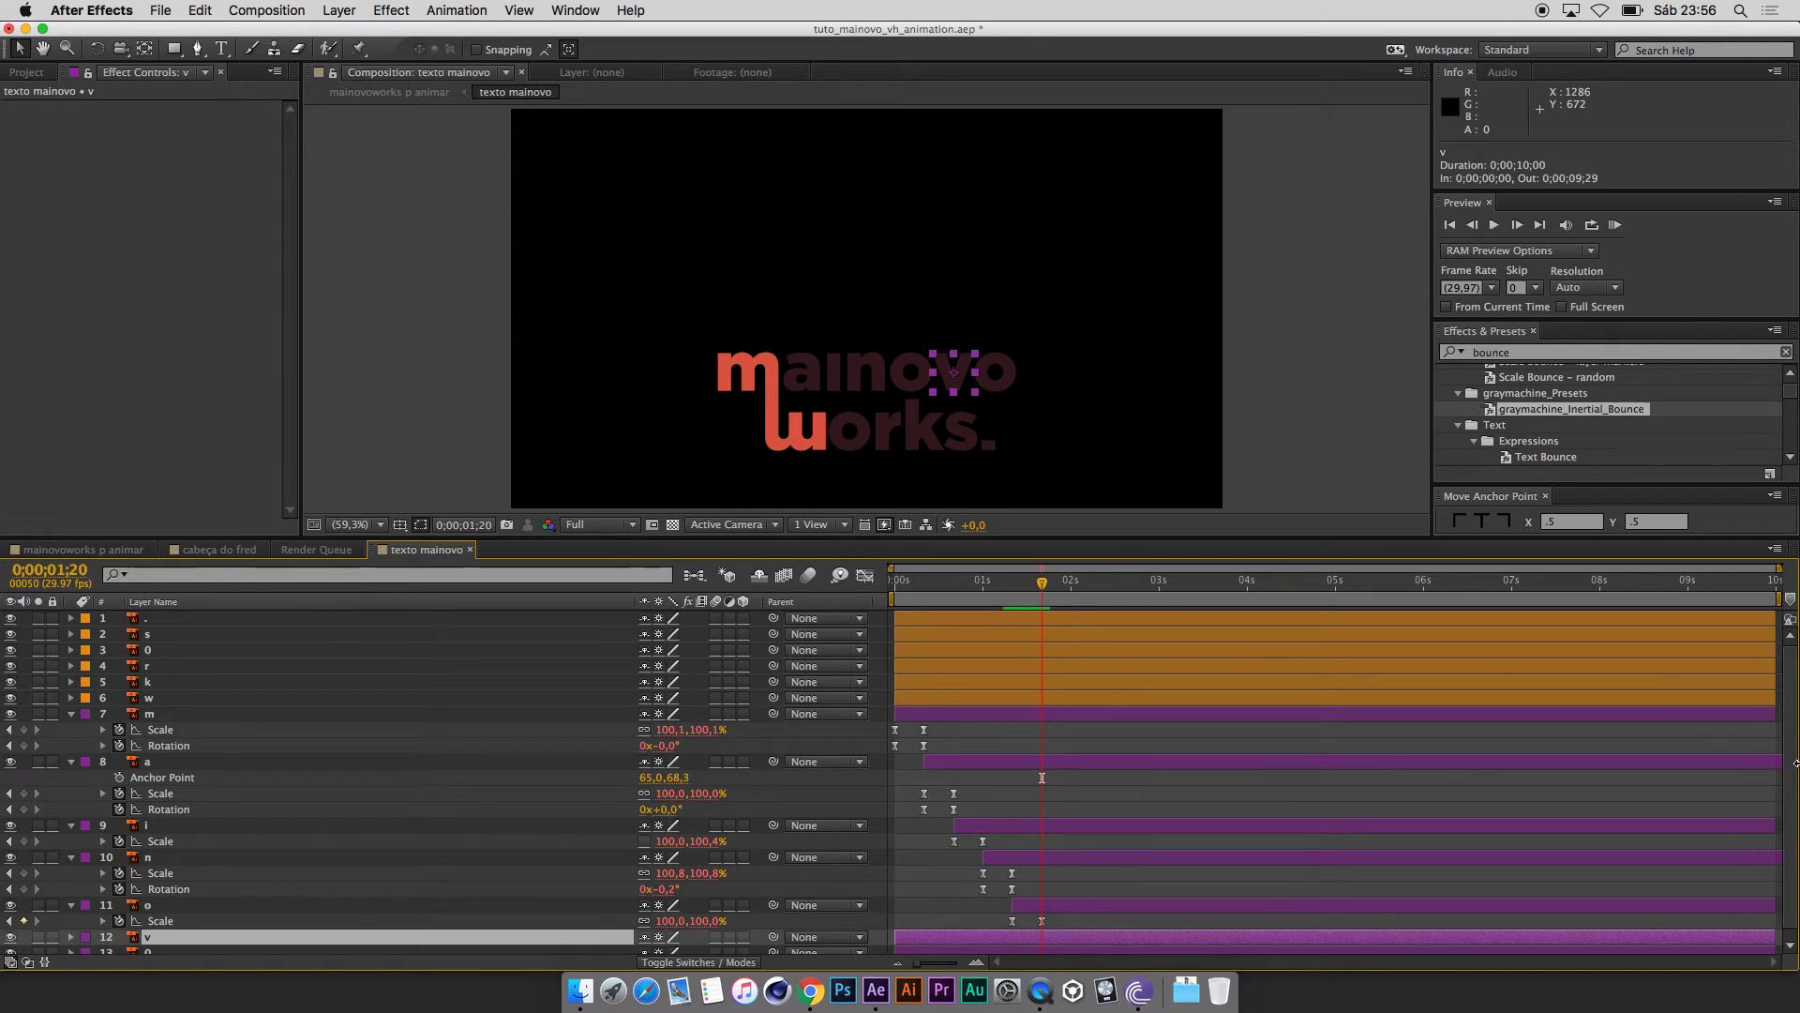
{"action": "scroll", "coordinate": [1392, 778], "scroll_direction": "down", "scroll_amount": 1}
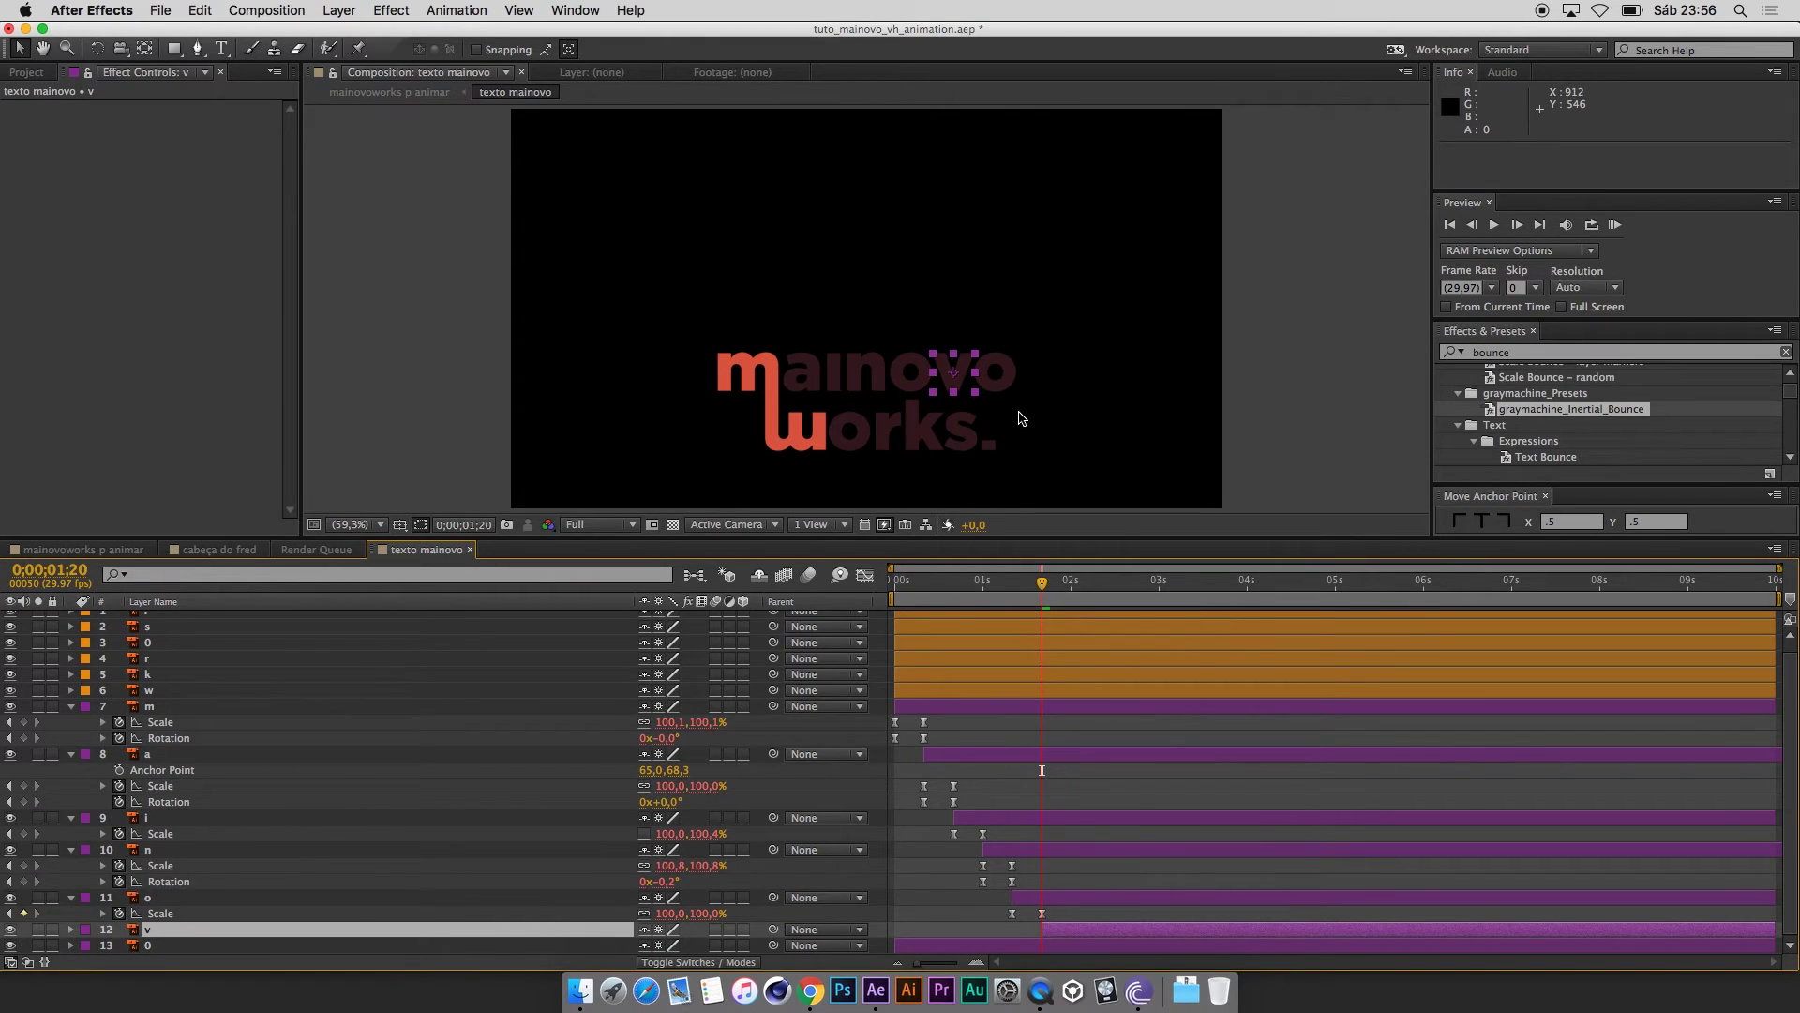
{"action": "scroll", "coordinate": [976, 380], "scroll_direction": "up", "scroll_amount": 5}
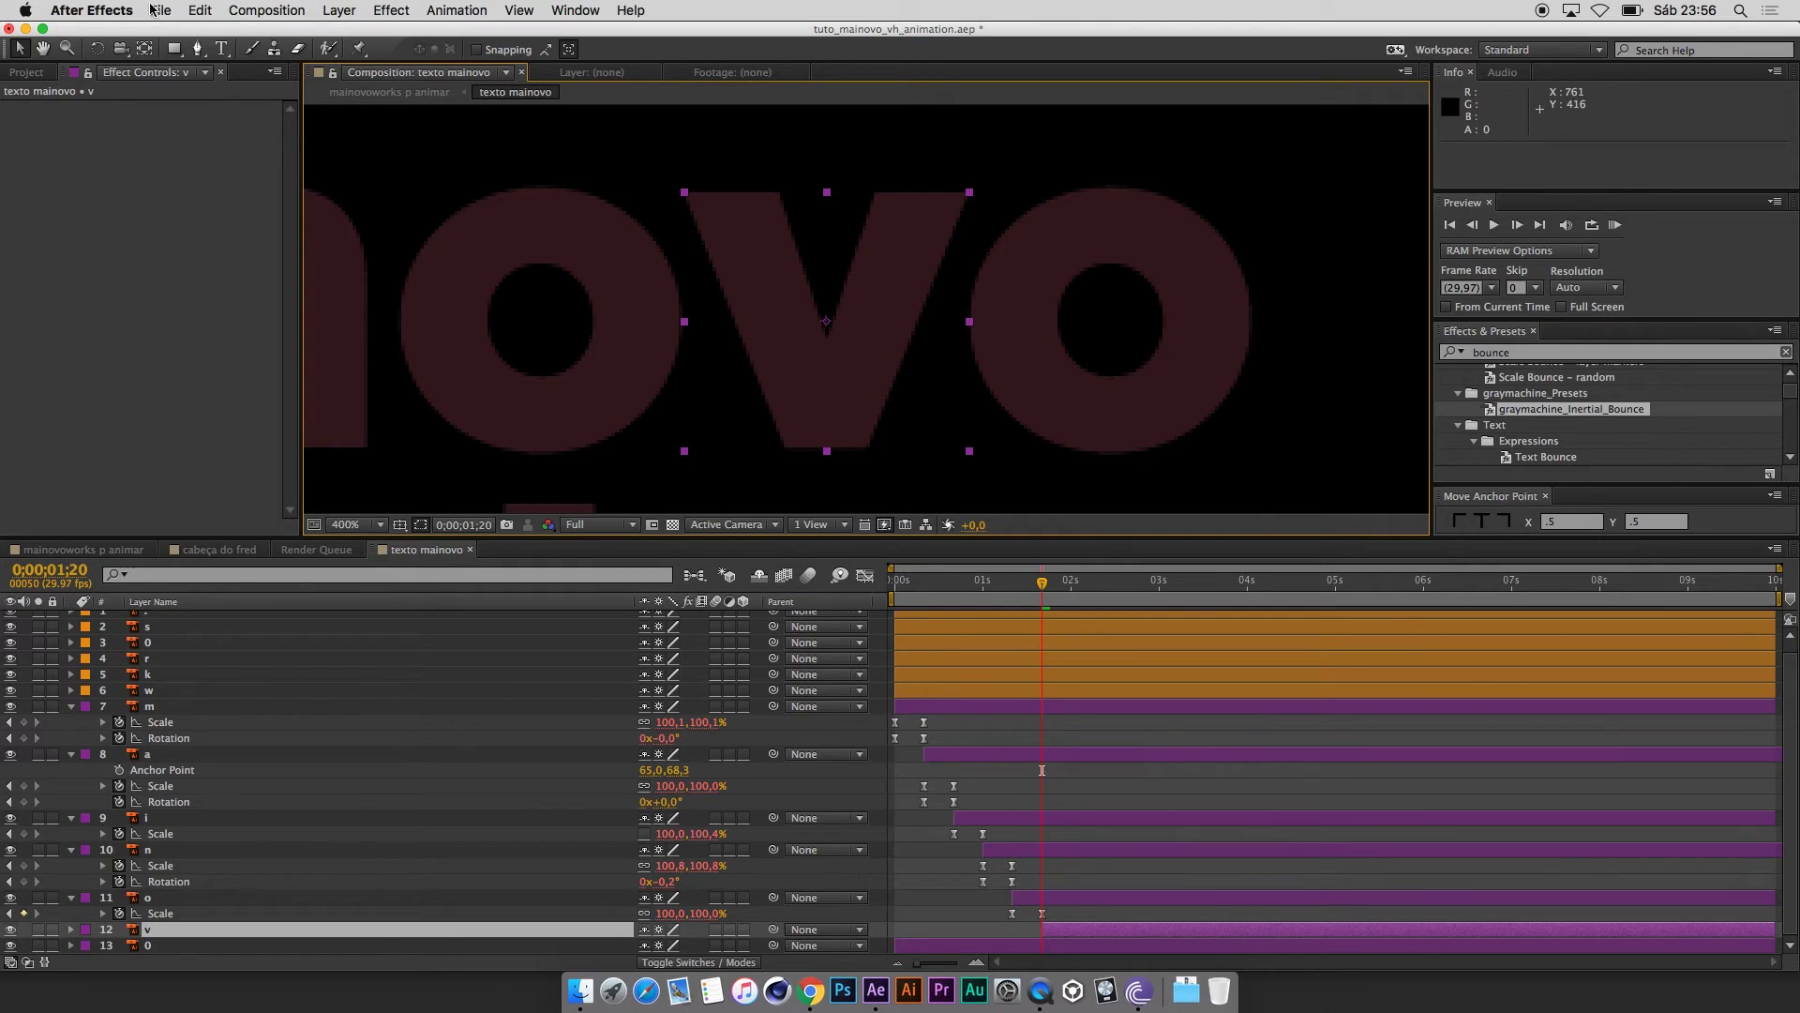
Draw a closed pen mask around the v's left stroke.
{"action": "left_click", "coordinate": [198, 50]}
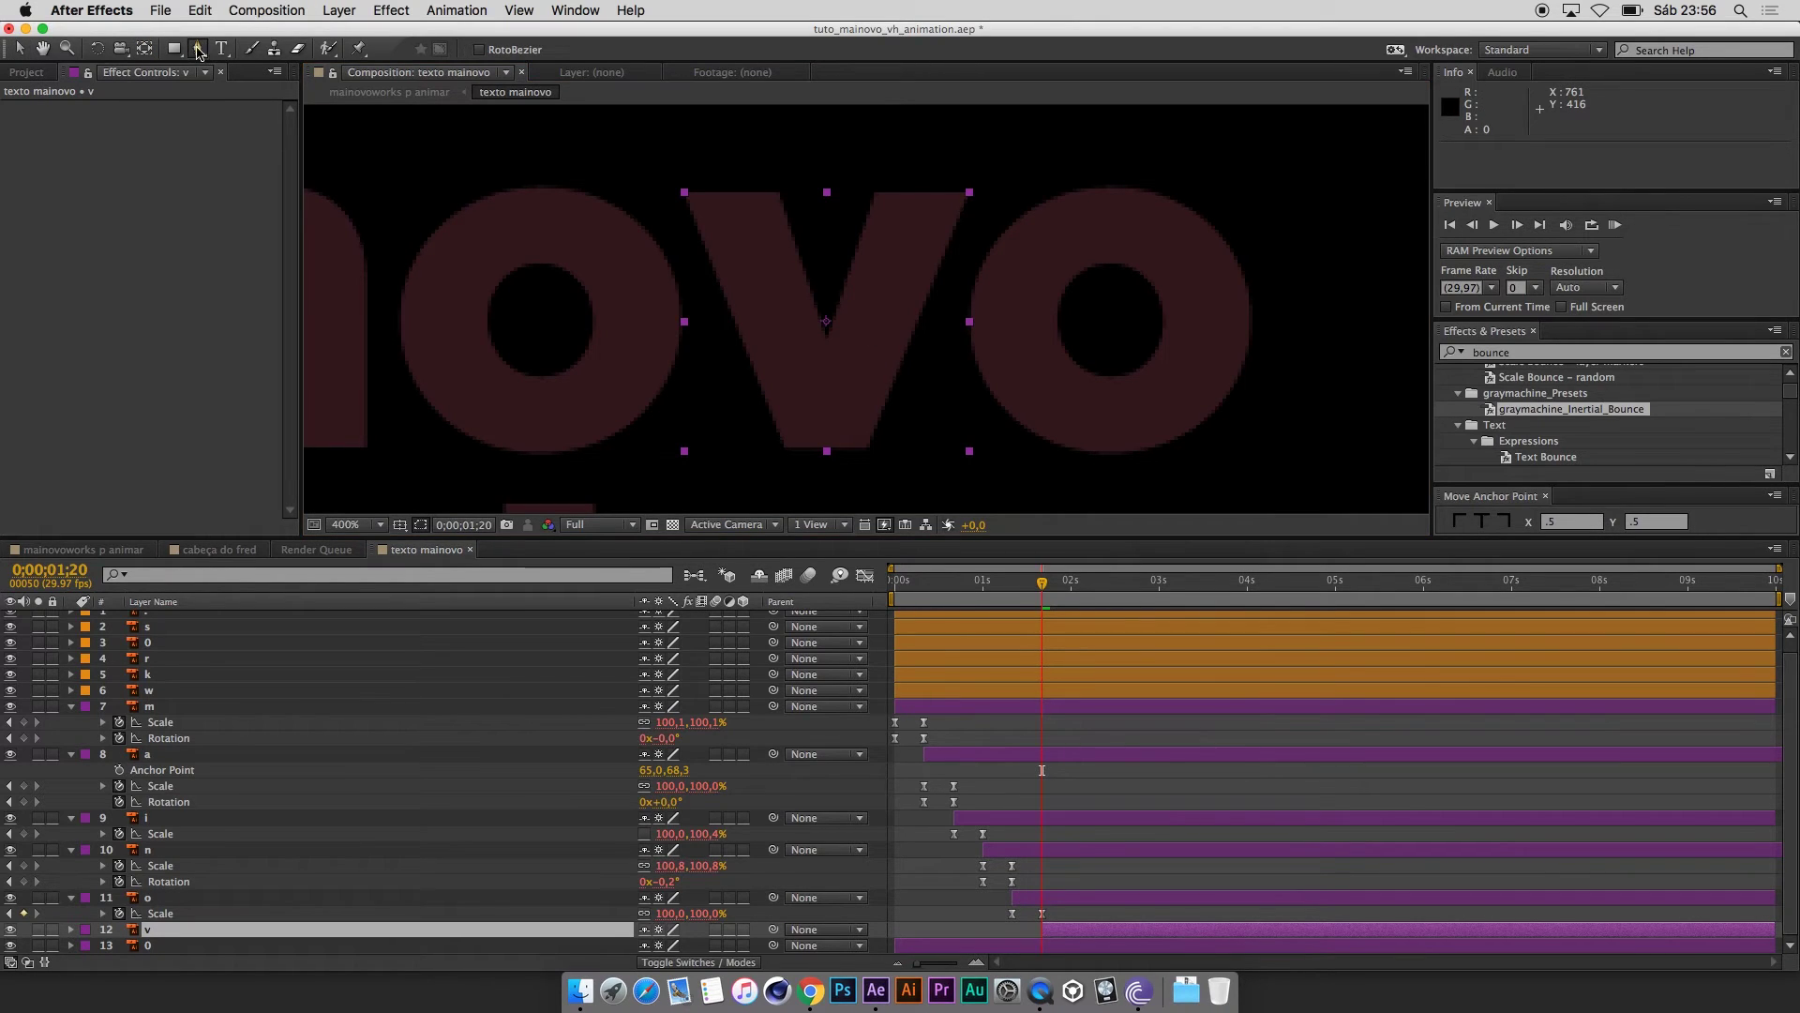
{"action": "left_click", "coordinate": [672, 186]}
{"action": "left_click", "coordinate": [825, 340]}
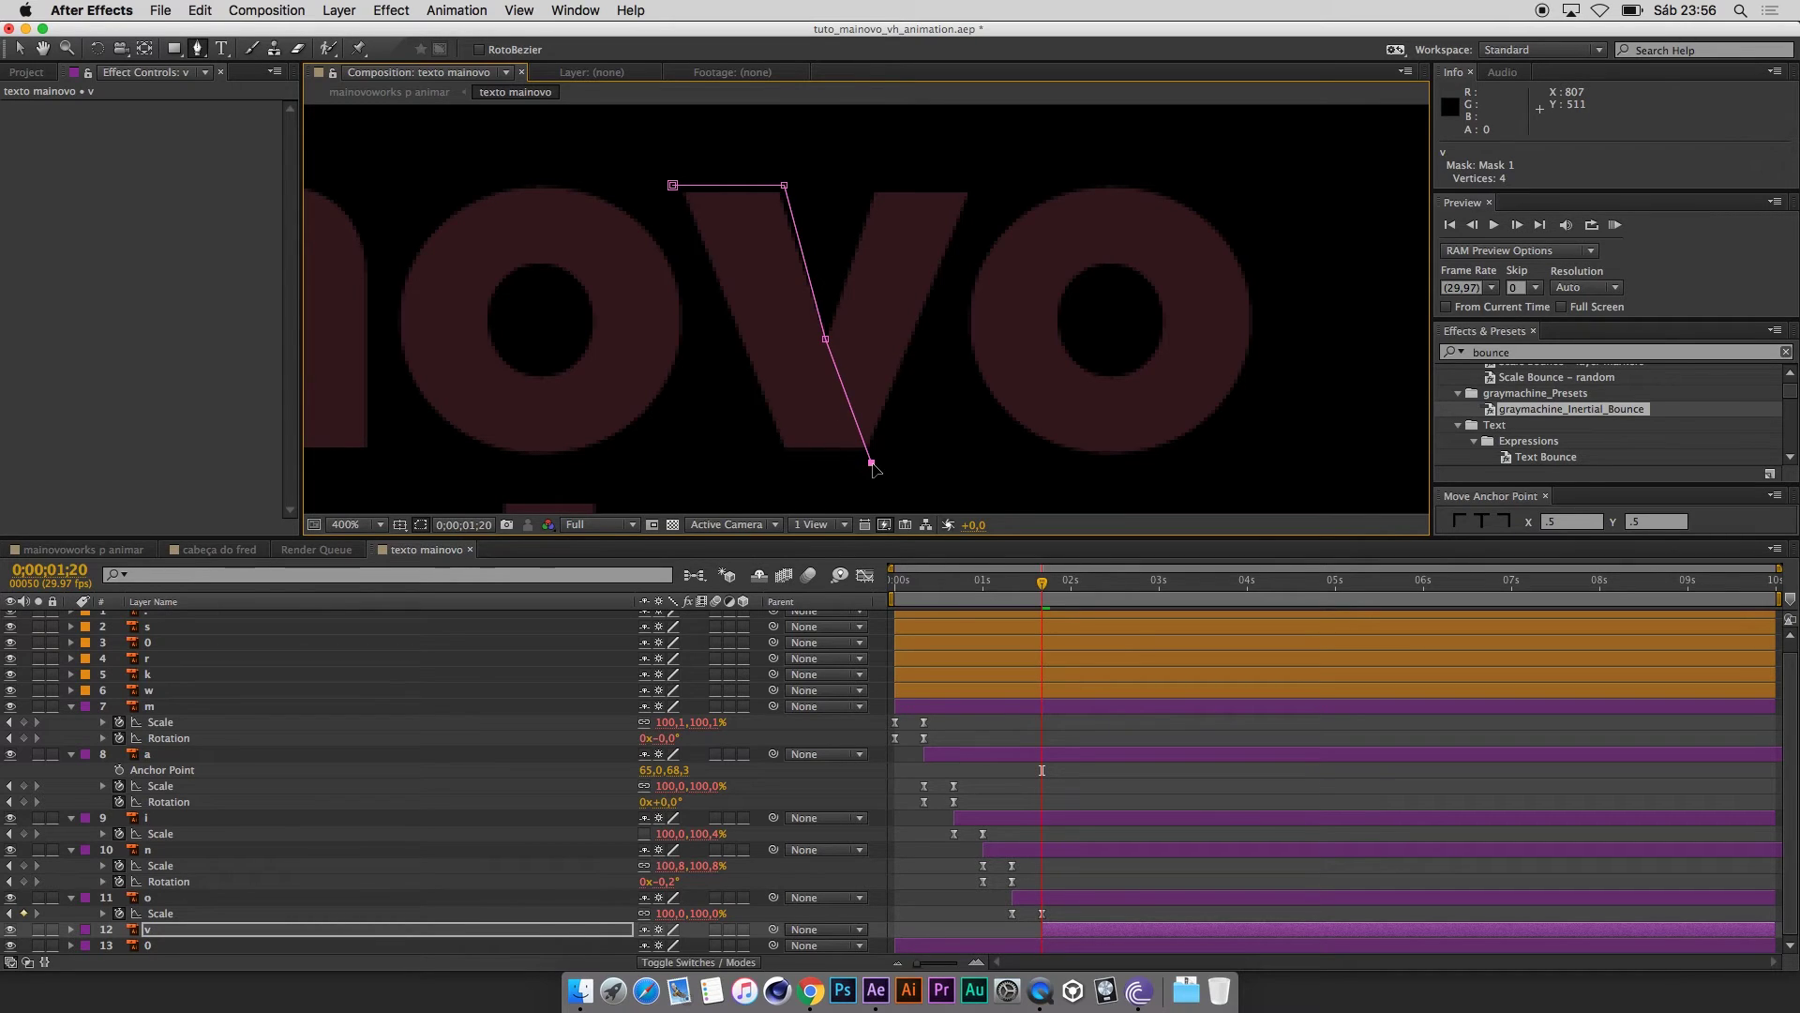
{"action": "key", "text": "super+z"}
{"action": "key", "text": "super+z"}
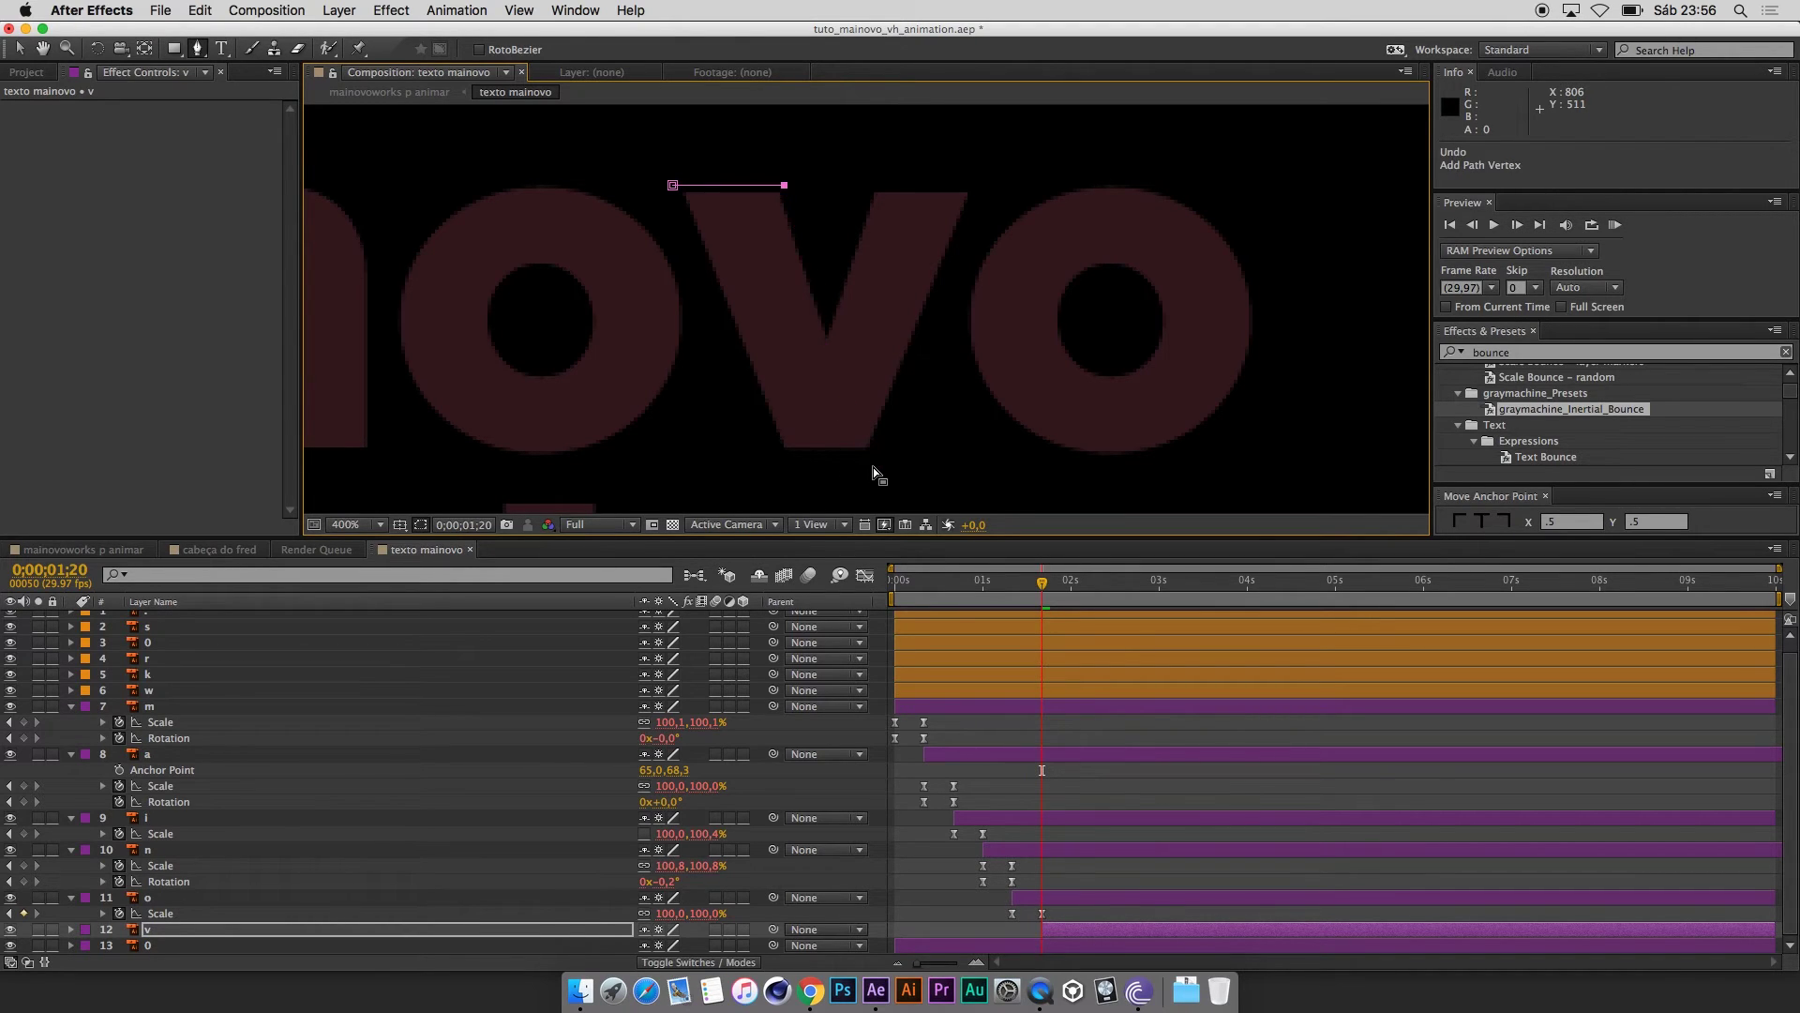
{"action": "left_click", "coordinate": [875, 461]}
{"action": "left_click", "coordinate": [672, 186]}
{"action": "key", "text": "v"}
{"action": "left_click_drag", "start_coordinate": [842, 360], "coordinate": [838, 361]}
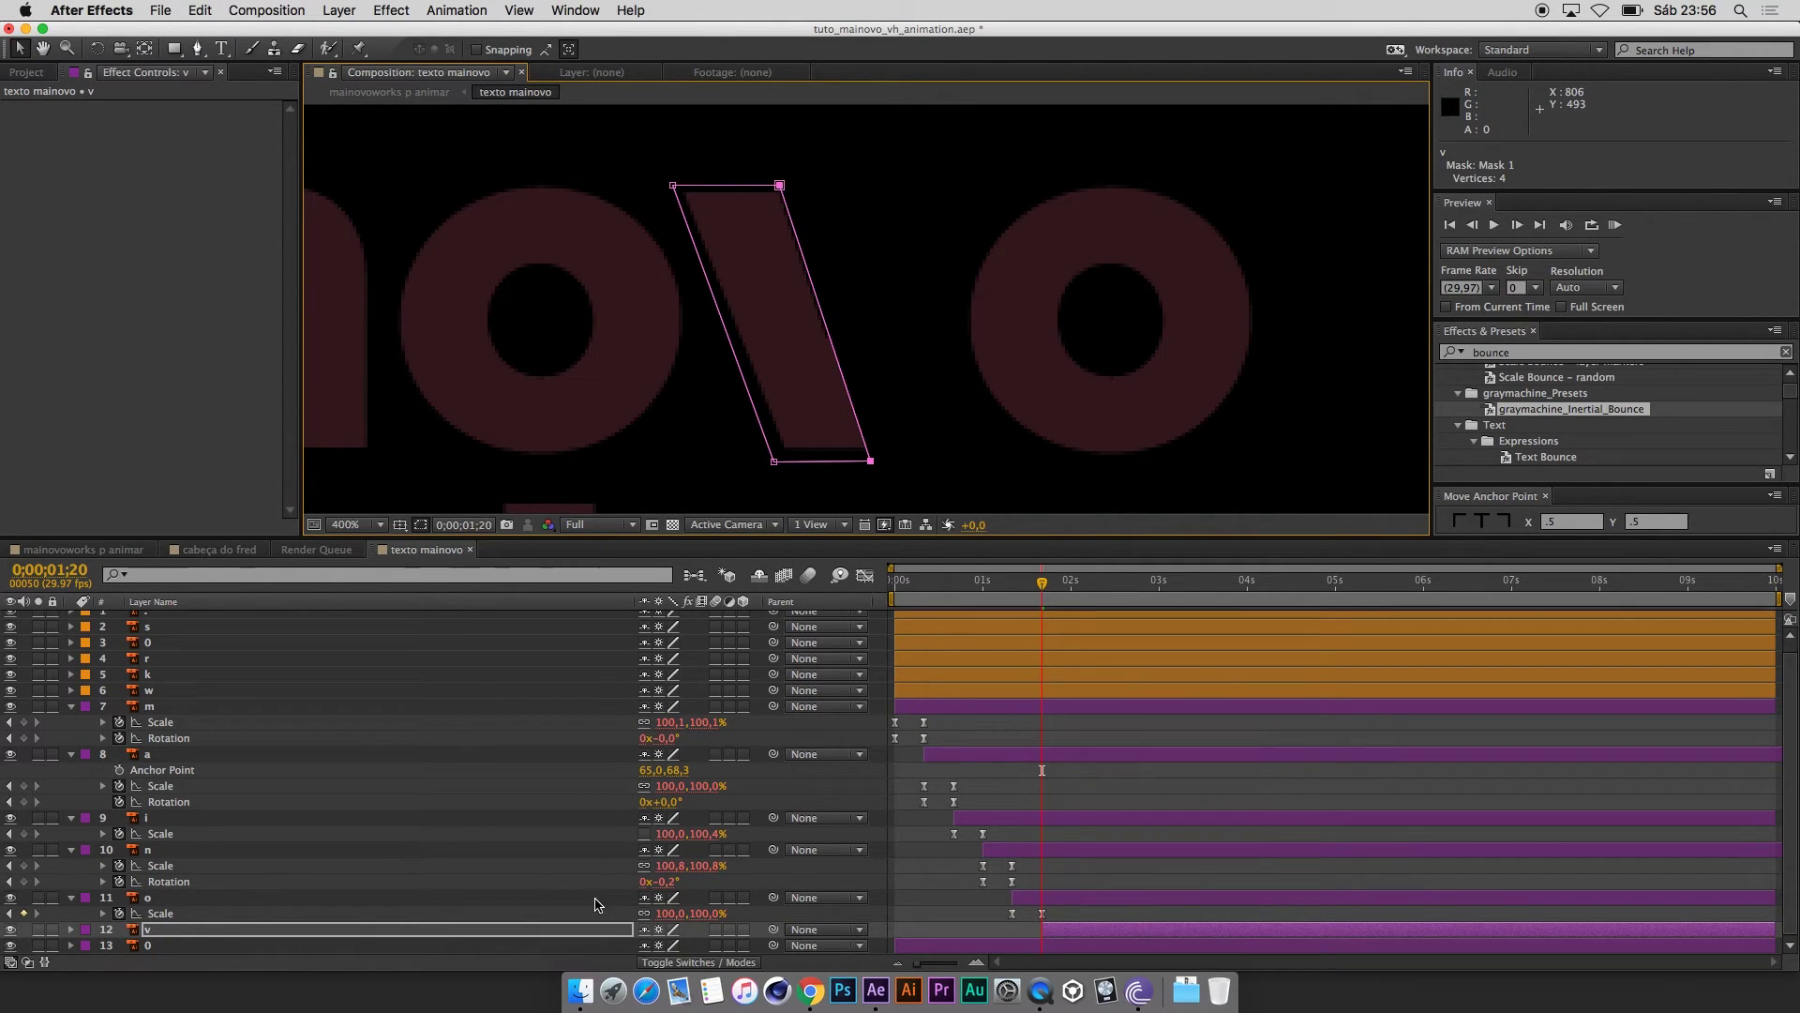
Keyframe the Mask Path at 1;20 and 2;00, collapsing the bottom points at 1;20.
{"action": "key", "text": "m"}
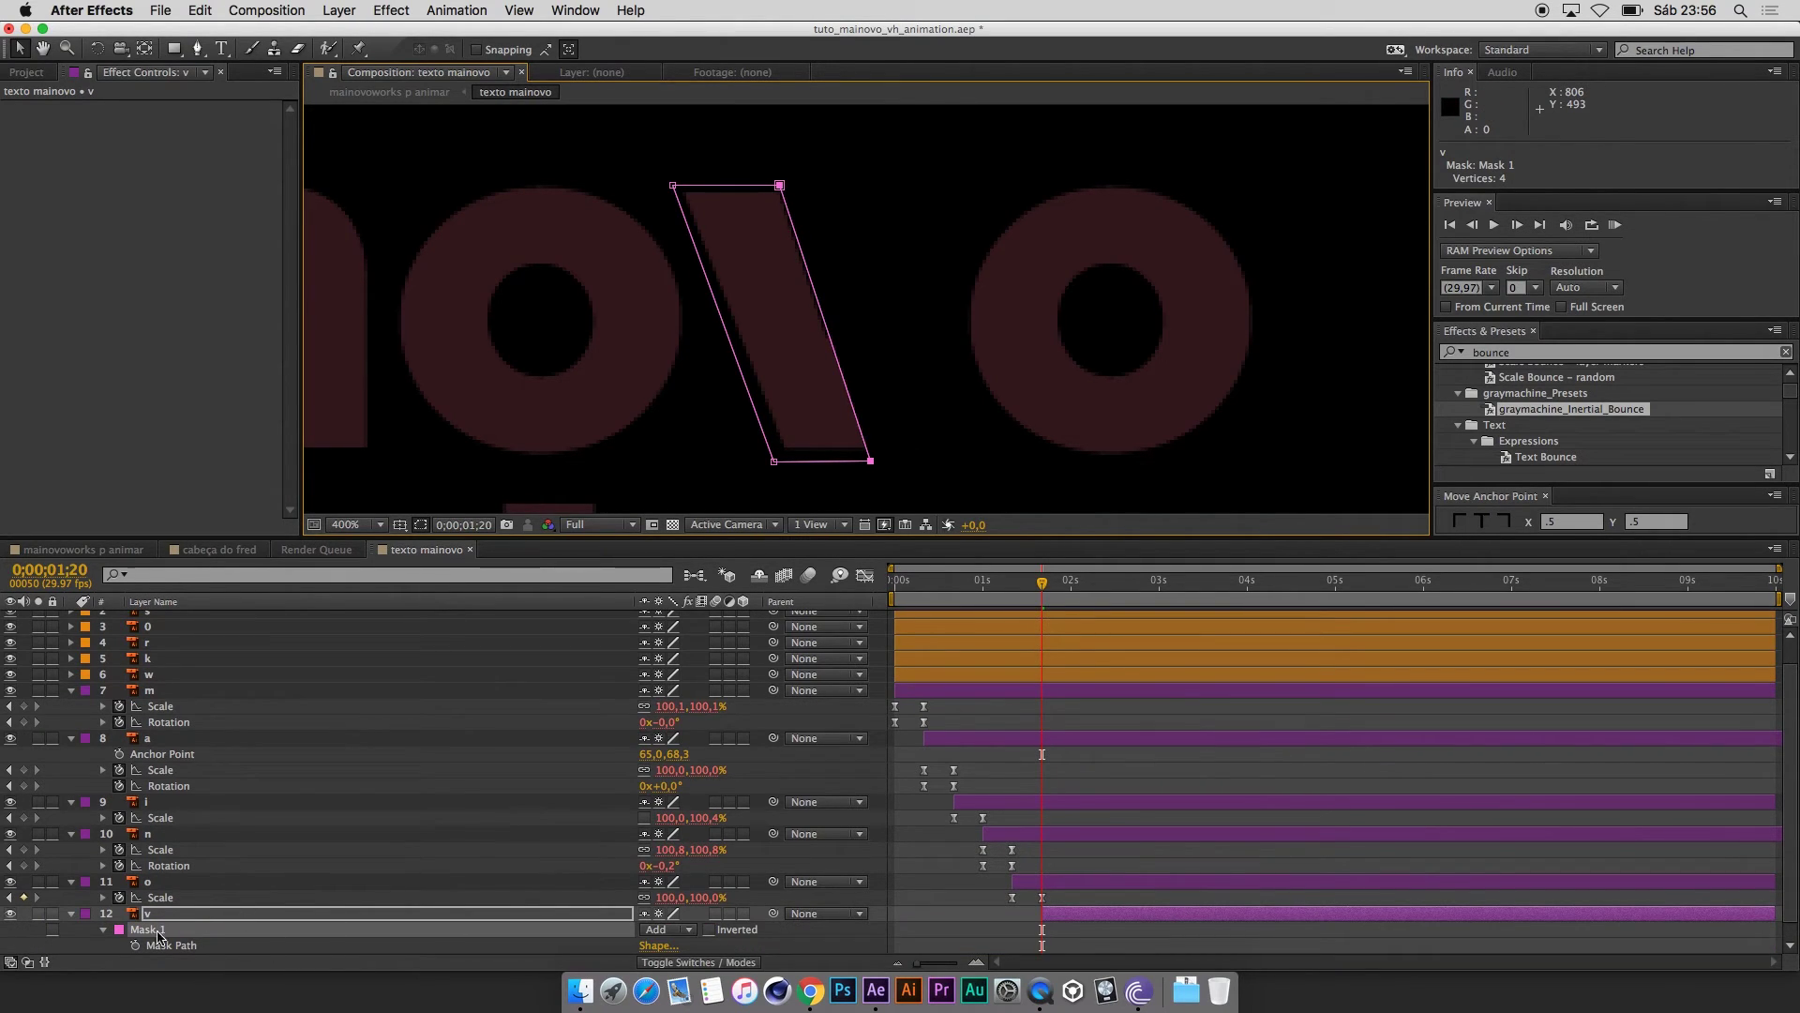
{"action": "left_click", "coordinate": [135, 946]}
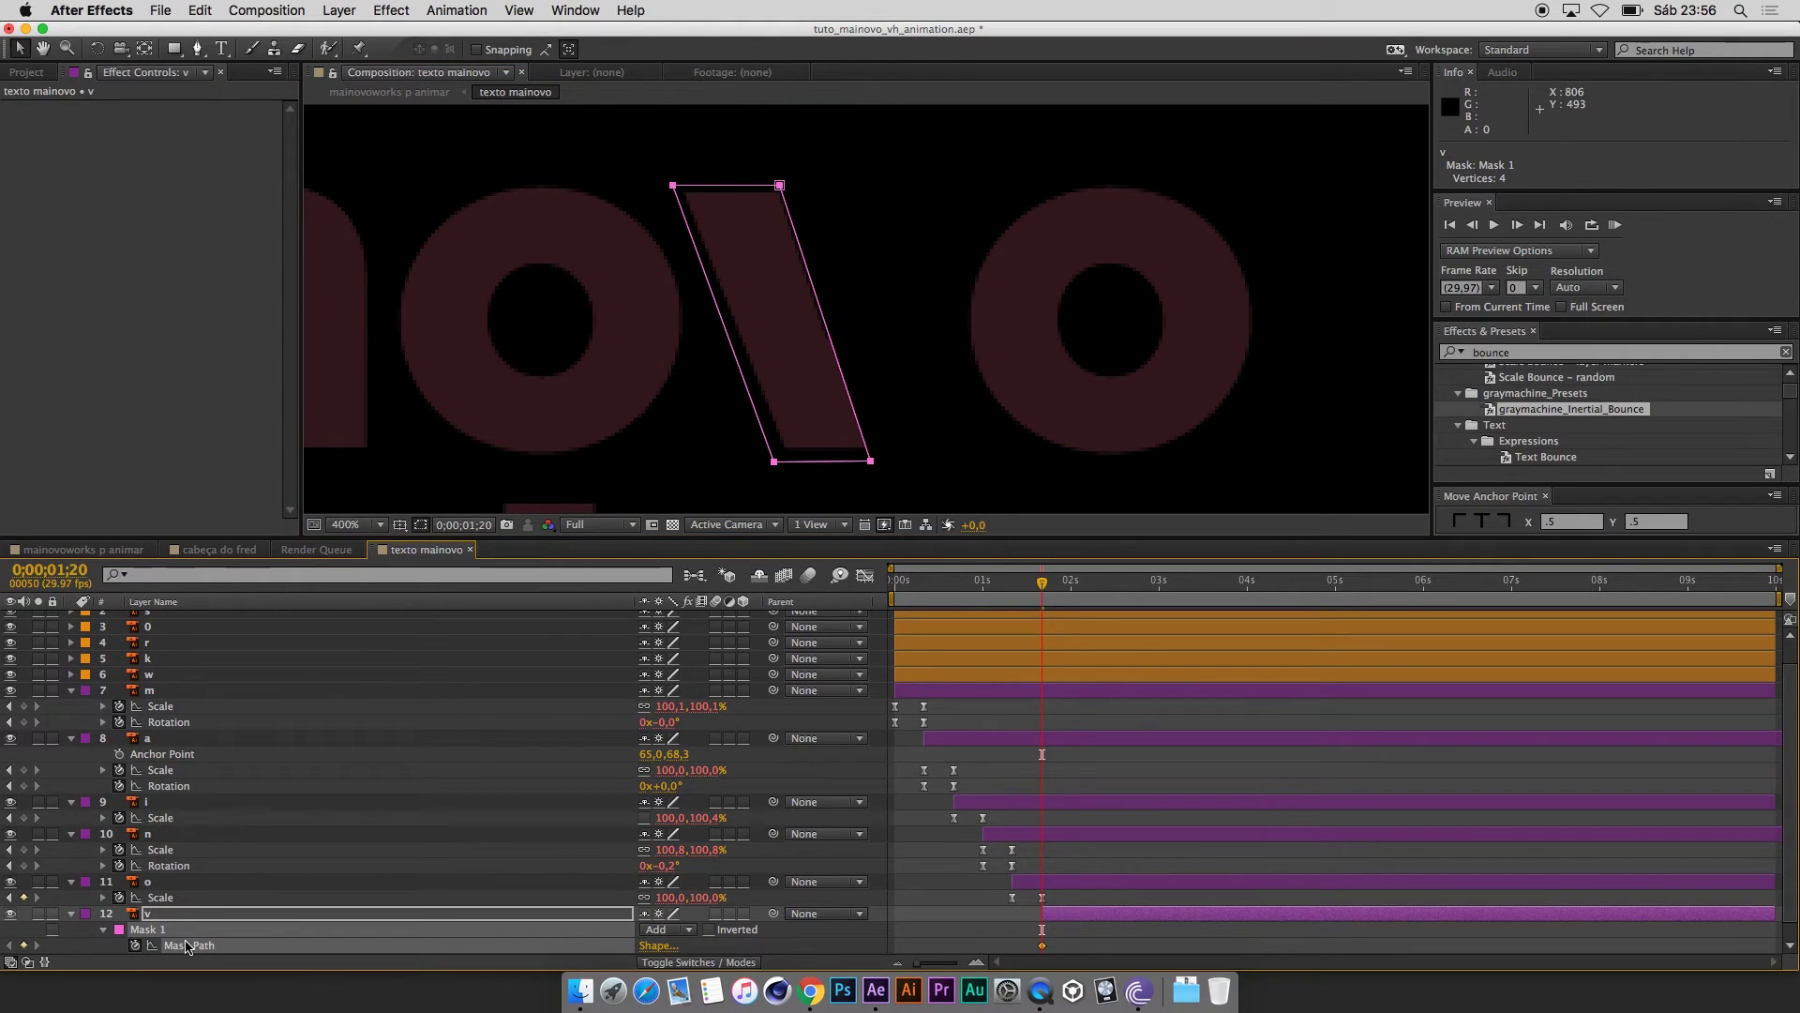
{"action": "key", "text": "shift+Page_Down"}
{"action": "left_click", "coordinate": [23, 945]}
{"action": "left_click", "coordinate": [10, 945]}
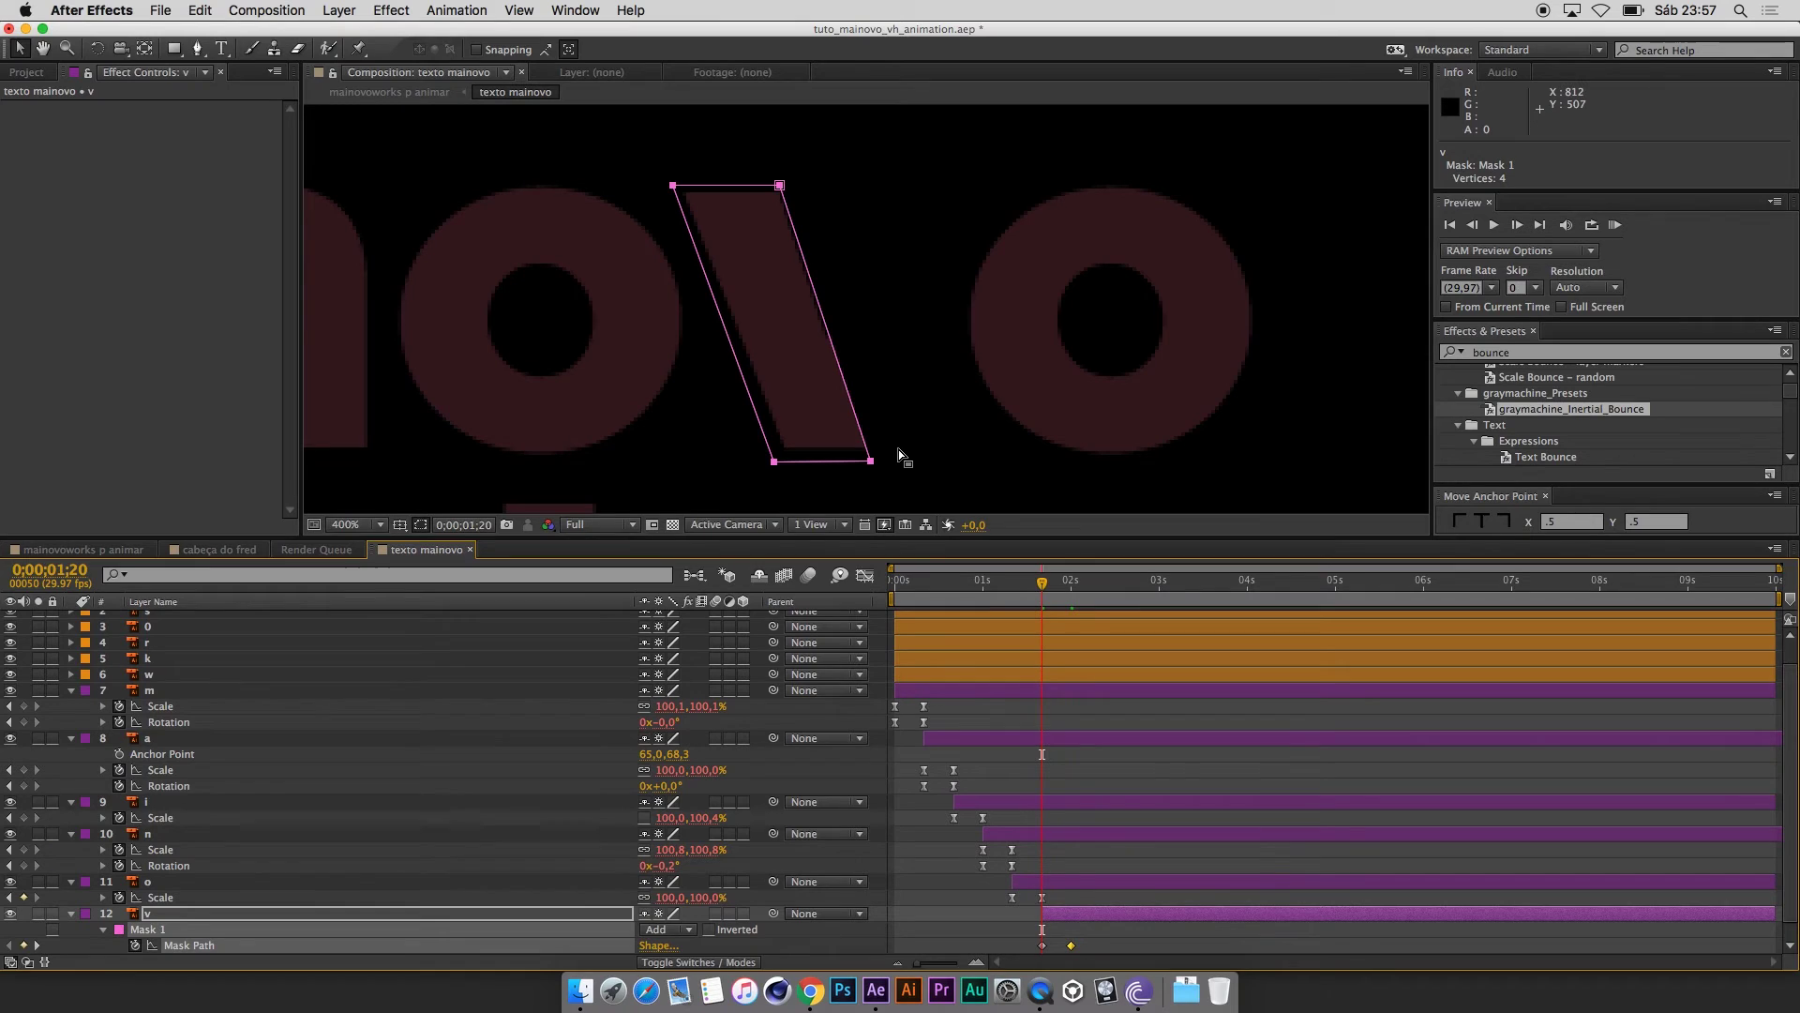
{"action": "mouse_move", "coordinate": [898, 448]}
{"action": "left_mouse_down"}
{"action": "mouse_move", "coordinate": [767, 466]}
{"action": "mouse_move", "coordinate": [676, 188]}
{"action": "left_mouse_up"}
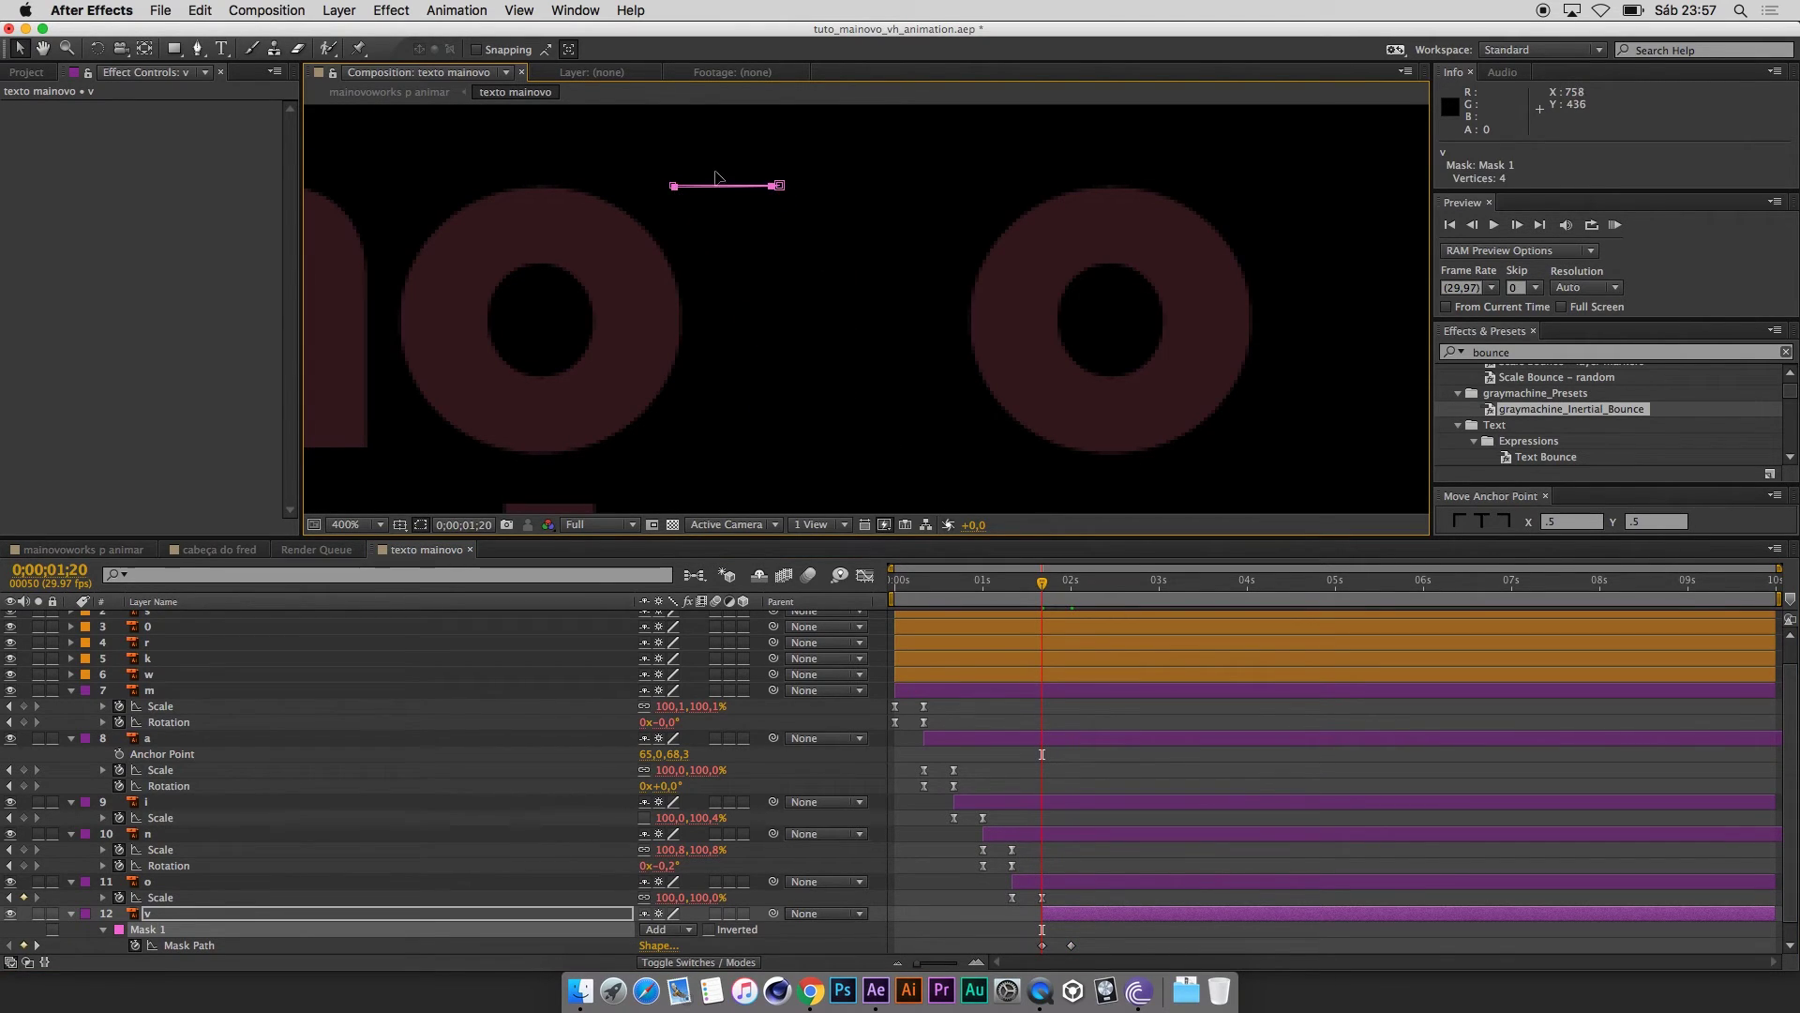
{"action": "mouse_move", "coordinate": [1042, 583]}
{"action": "left_mouse_down"}
{"action": "mouse_move", "coordinate": [1044, 605]}
{"action": "mouse_move", "coordinate": [1071, 605]}
{"action": "left_mouse_up"}
{"action": "right_click", "coordinate": [1070, 945]}
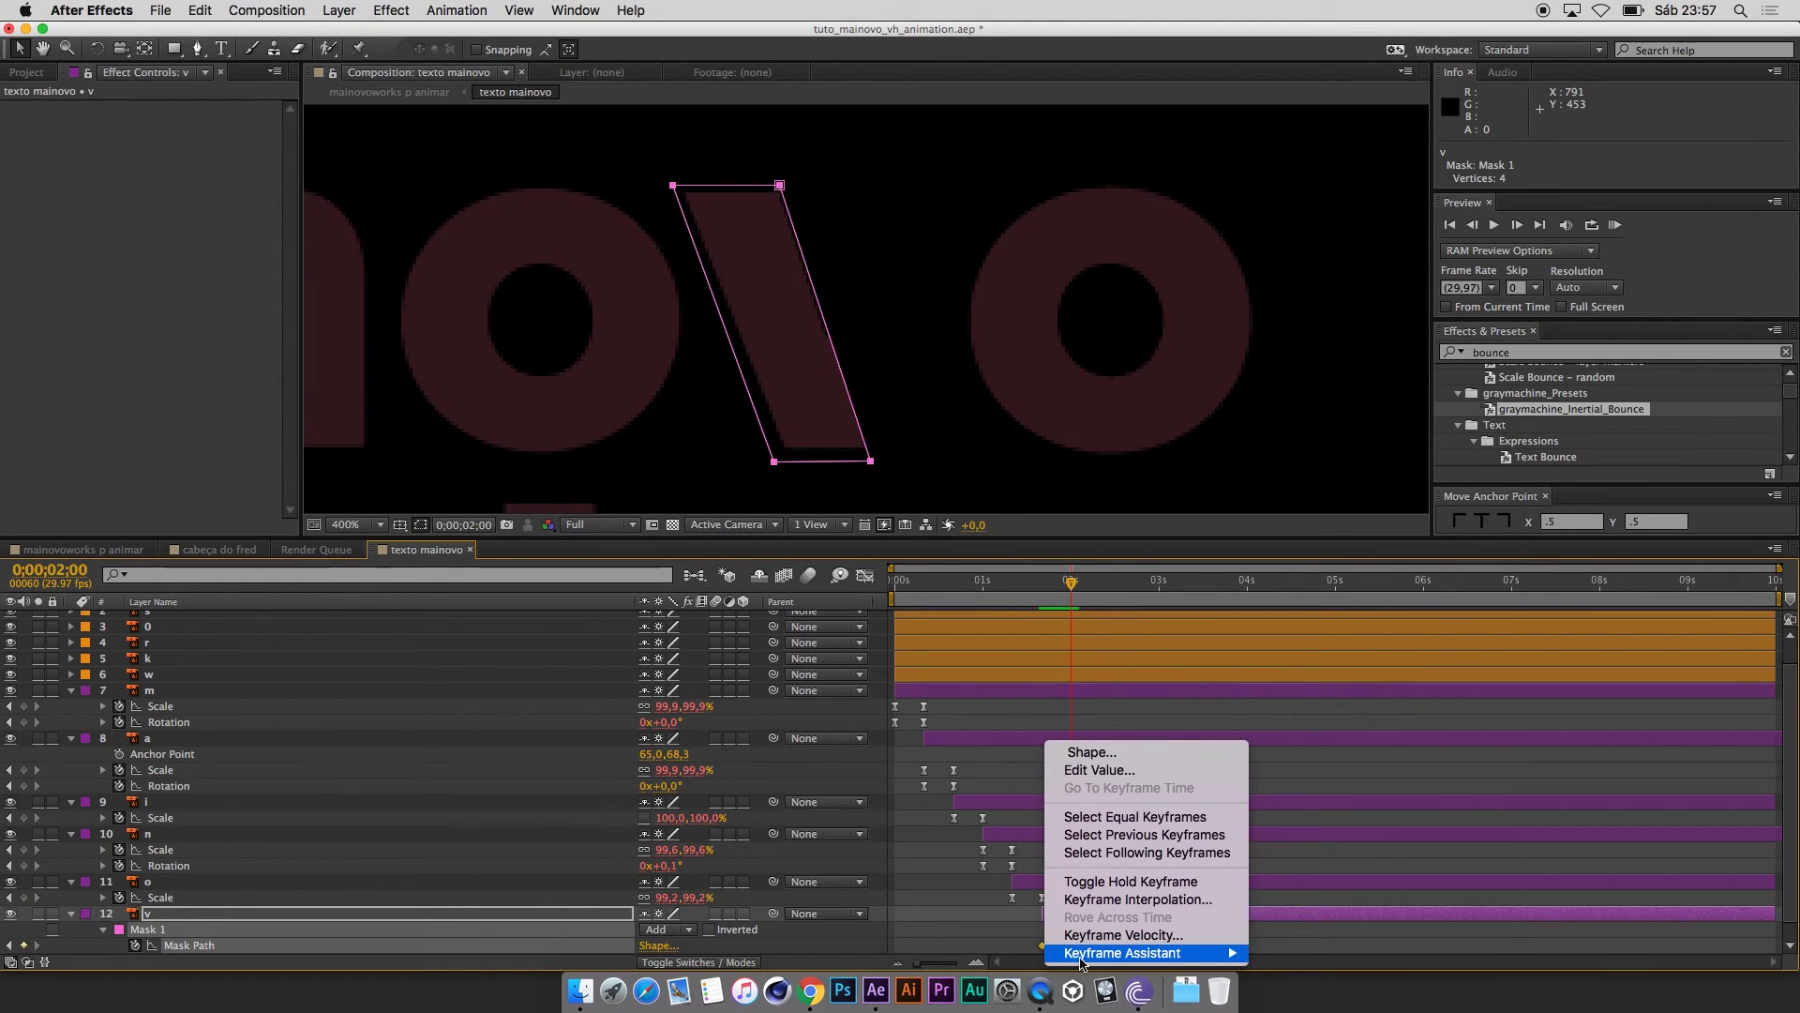
Apply Easy Ease to the v's two mask keyframes.
{"action": "mouse_move", "coordinate": [1125, 953]}
{"action": "left_click", "coordinate": [1339, 847]}
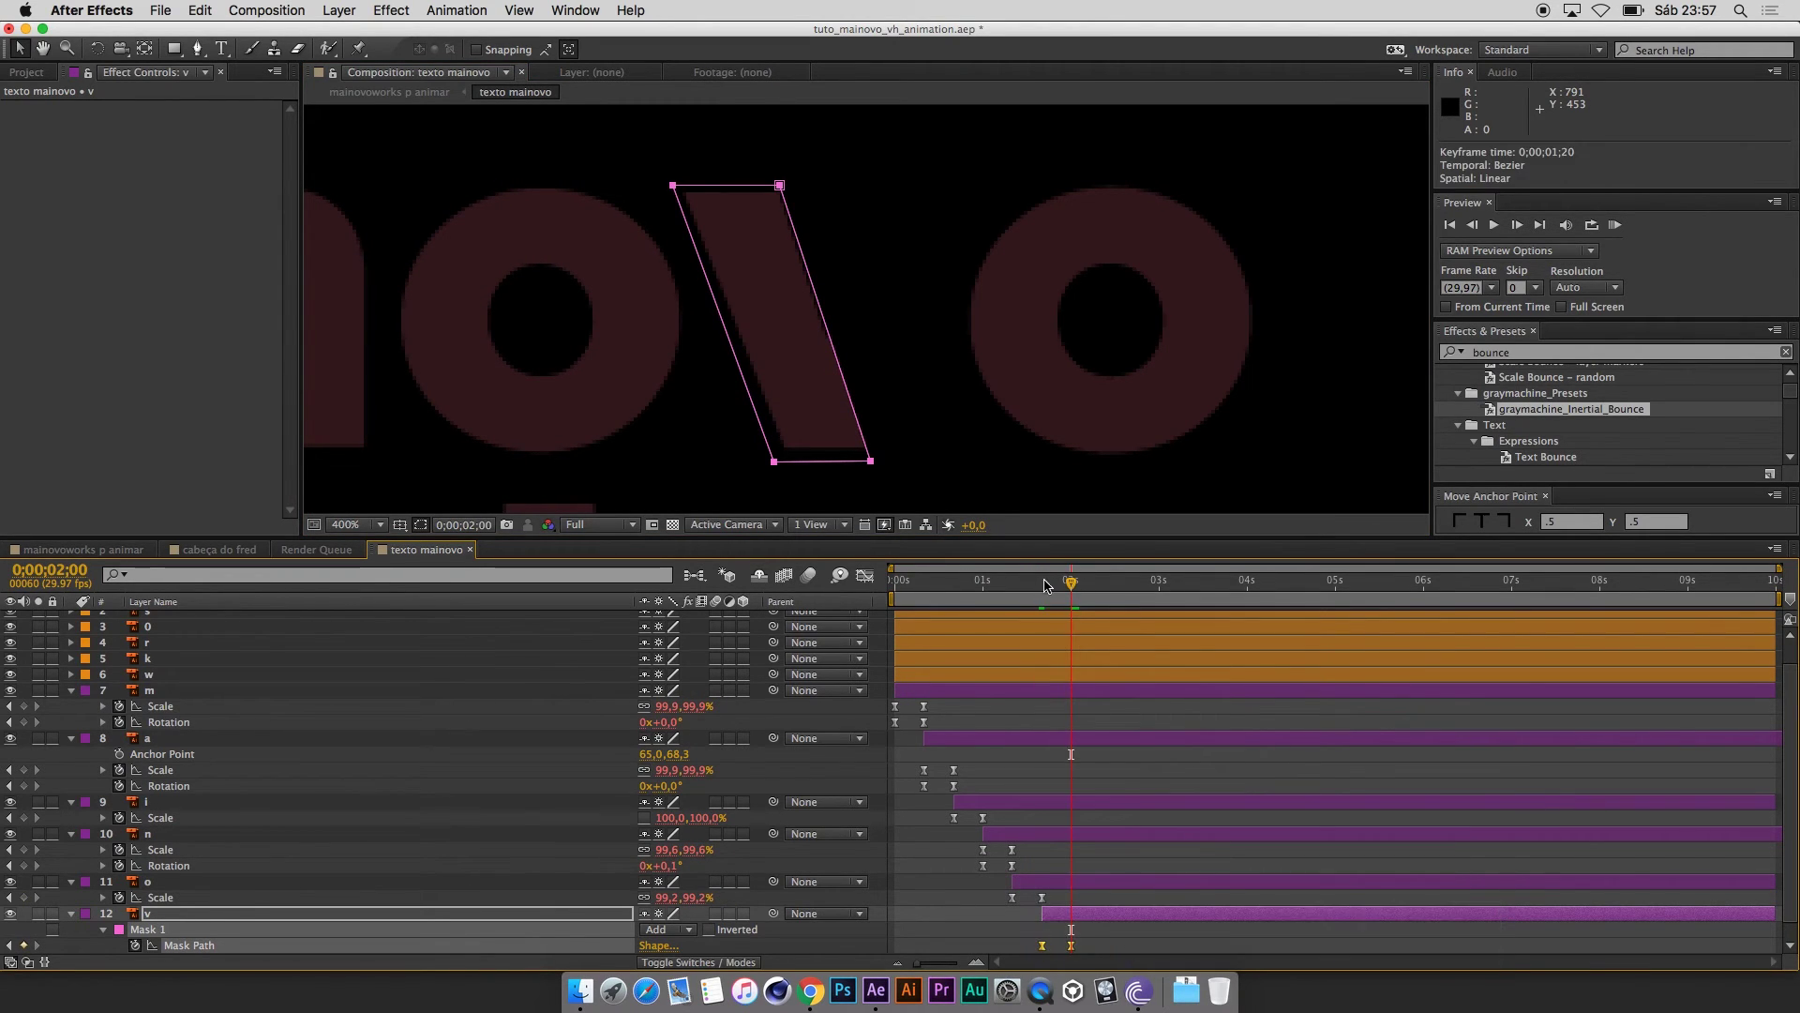
{"action": "left_click", "coordinate": [1052, 596]}
{"action": "left_click_drag", "start_coordinate": [1052, 596], "coordinate": [1071, 597]}
Duplicate the v layer as v 2 and shift it three frames later to 1;23.
{"action": "left_click", "coordinate": [71, 913]}
{"action": "left_click", "coordinate": [192, 931]}
{"action": "key", "text": "super+d"}
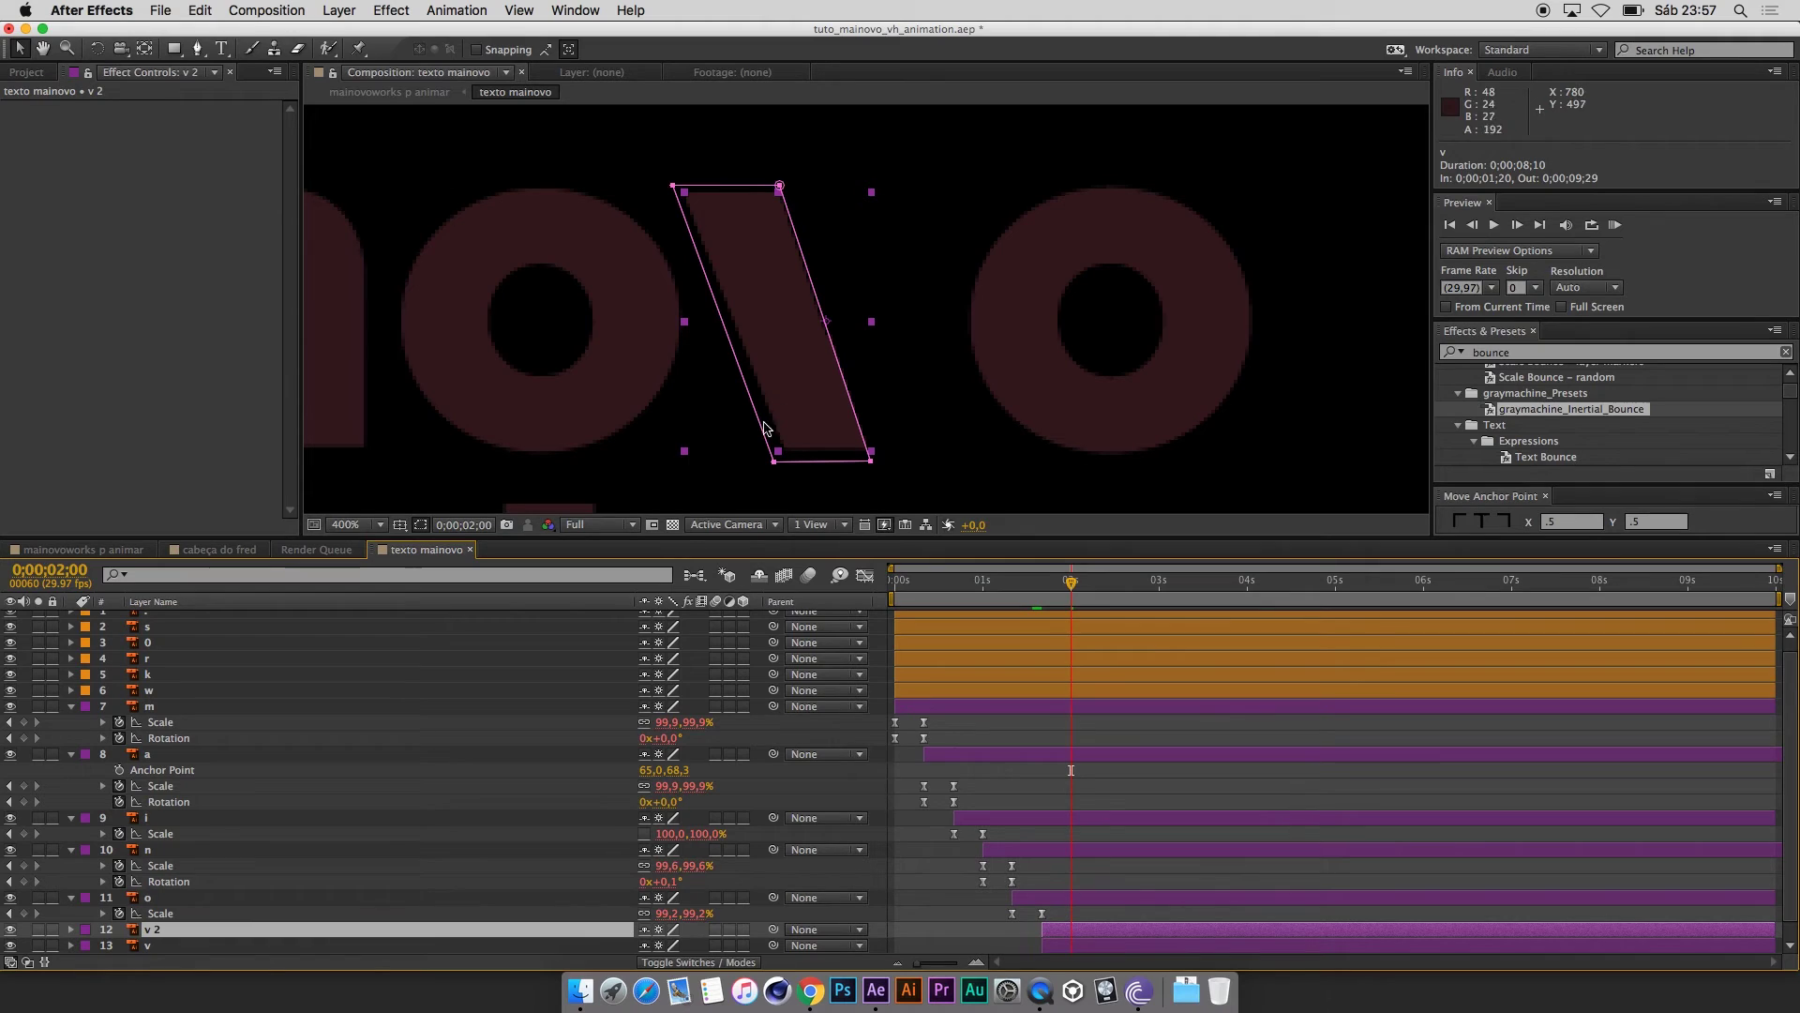
{"action": "left_click_drag", "start_coordinate": [1085, 931], "coordinate": [1090, 934]}
{"action": "key", "text": "m"}
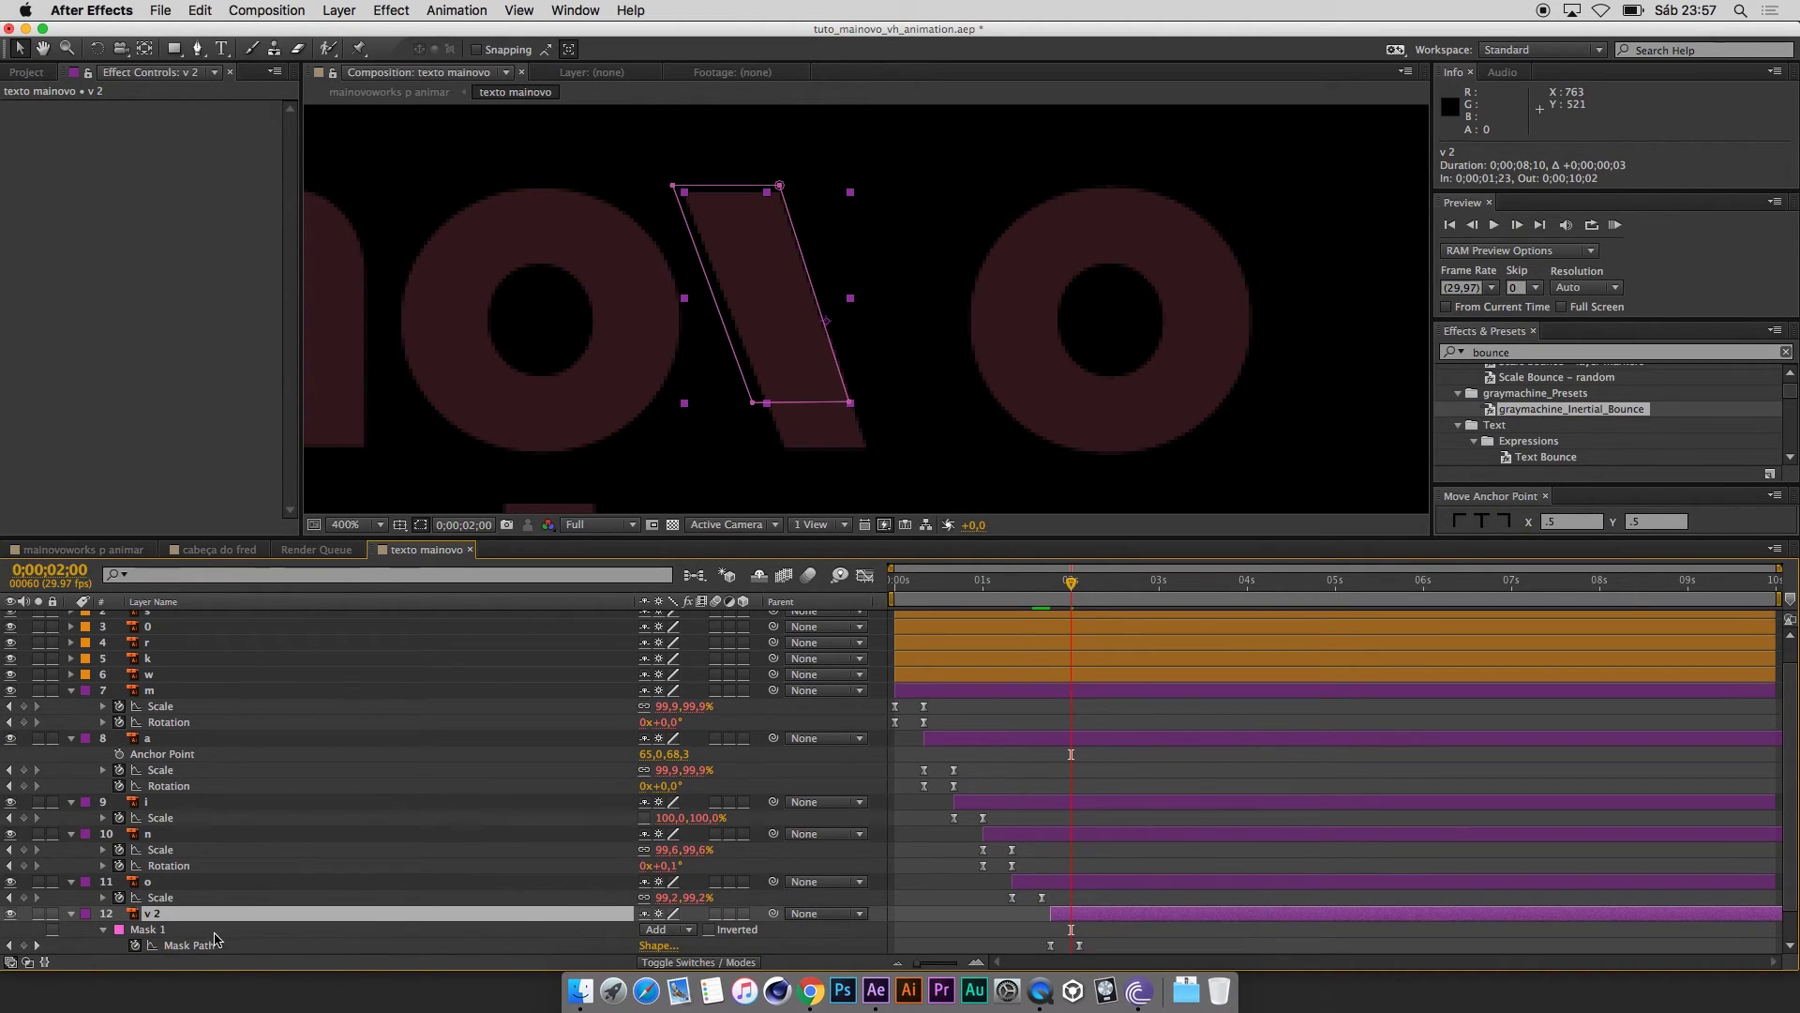
{"action": "key", "text": "Page_Down"}
{"action": "key", "text": "Page_Down"}
{"action": "key", "text": "Page_Down"}
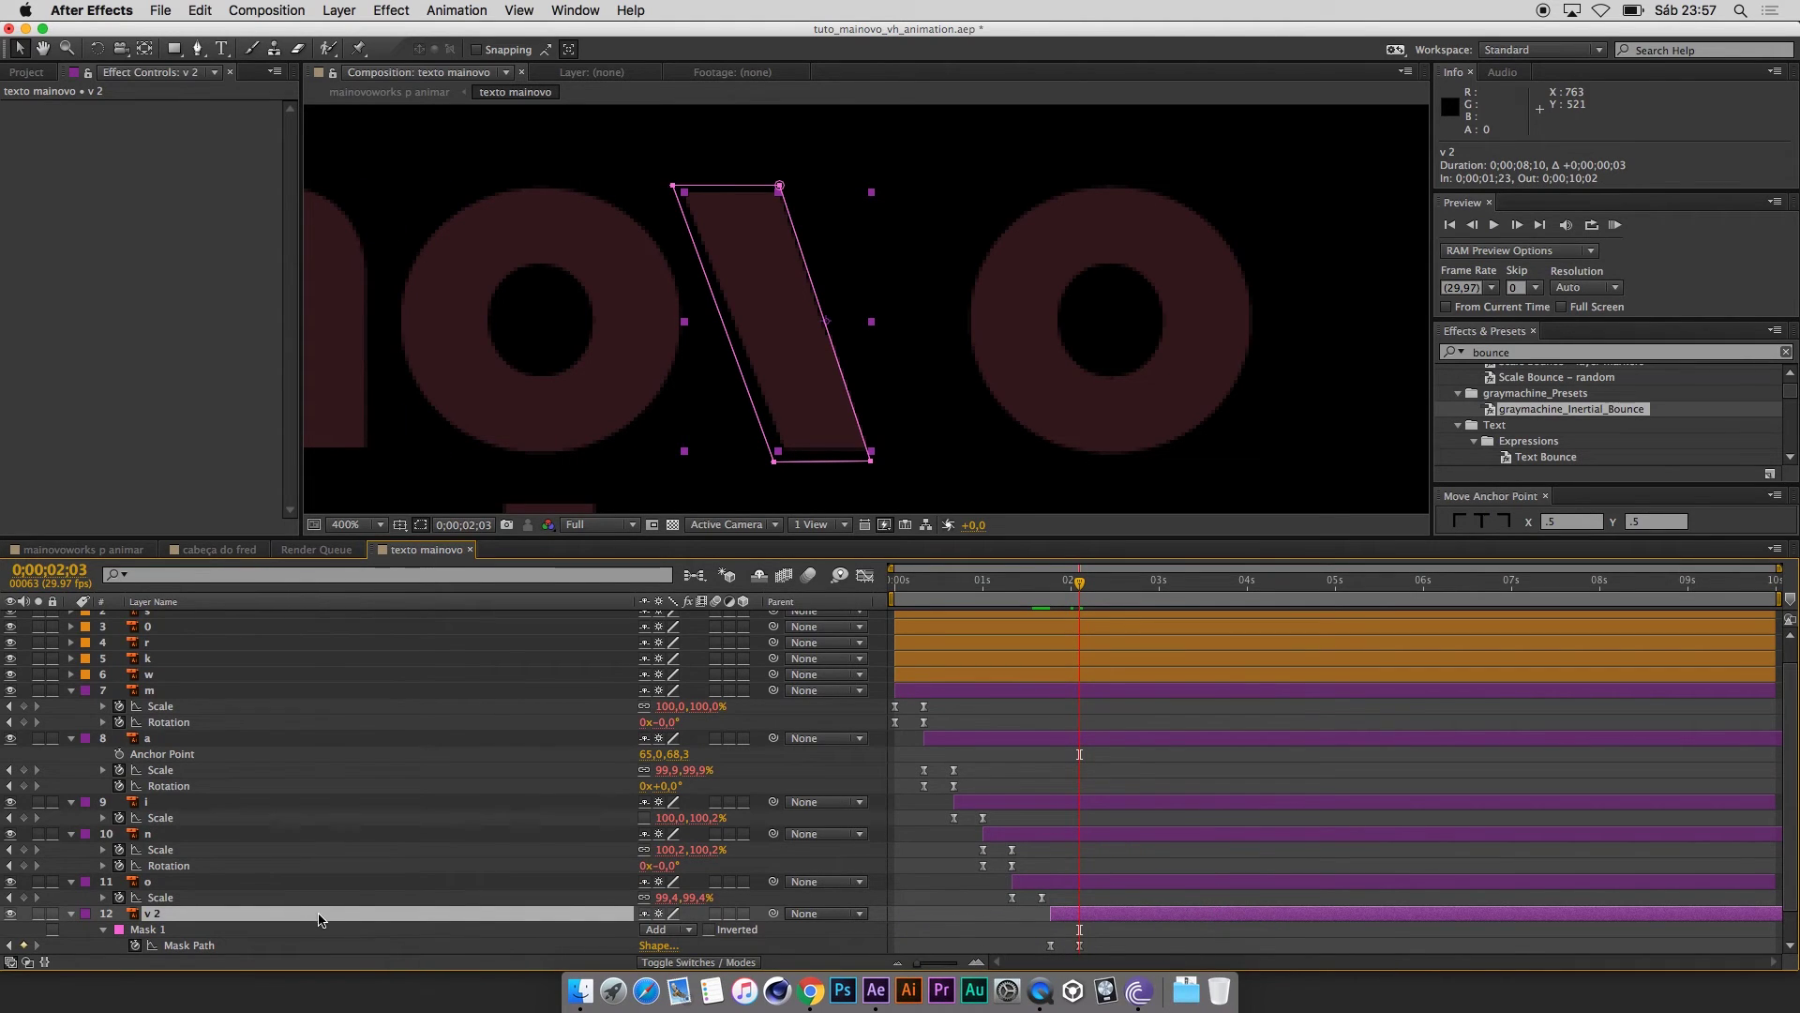
{"action": "scroll", "coordinate": [1789, 797], "scroll_direction": "down", "scroll_amount": 1}
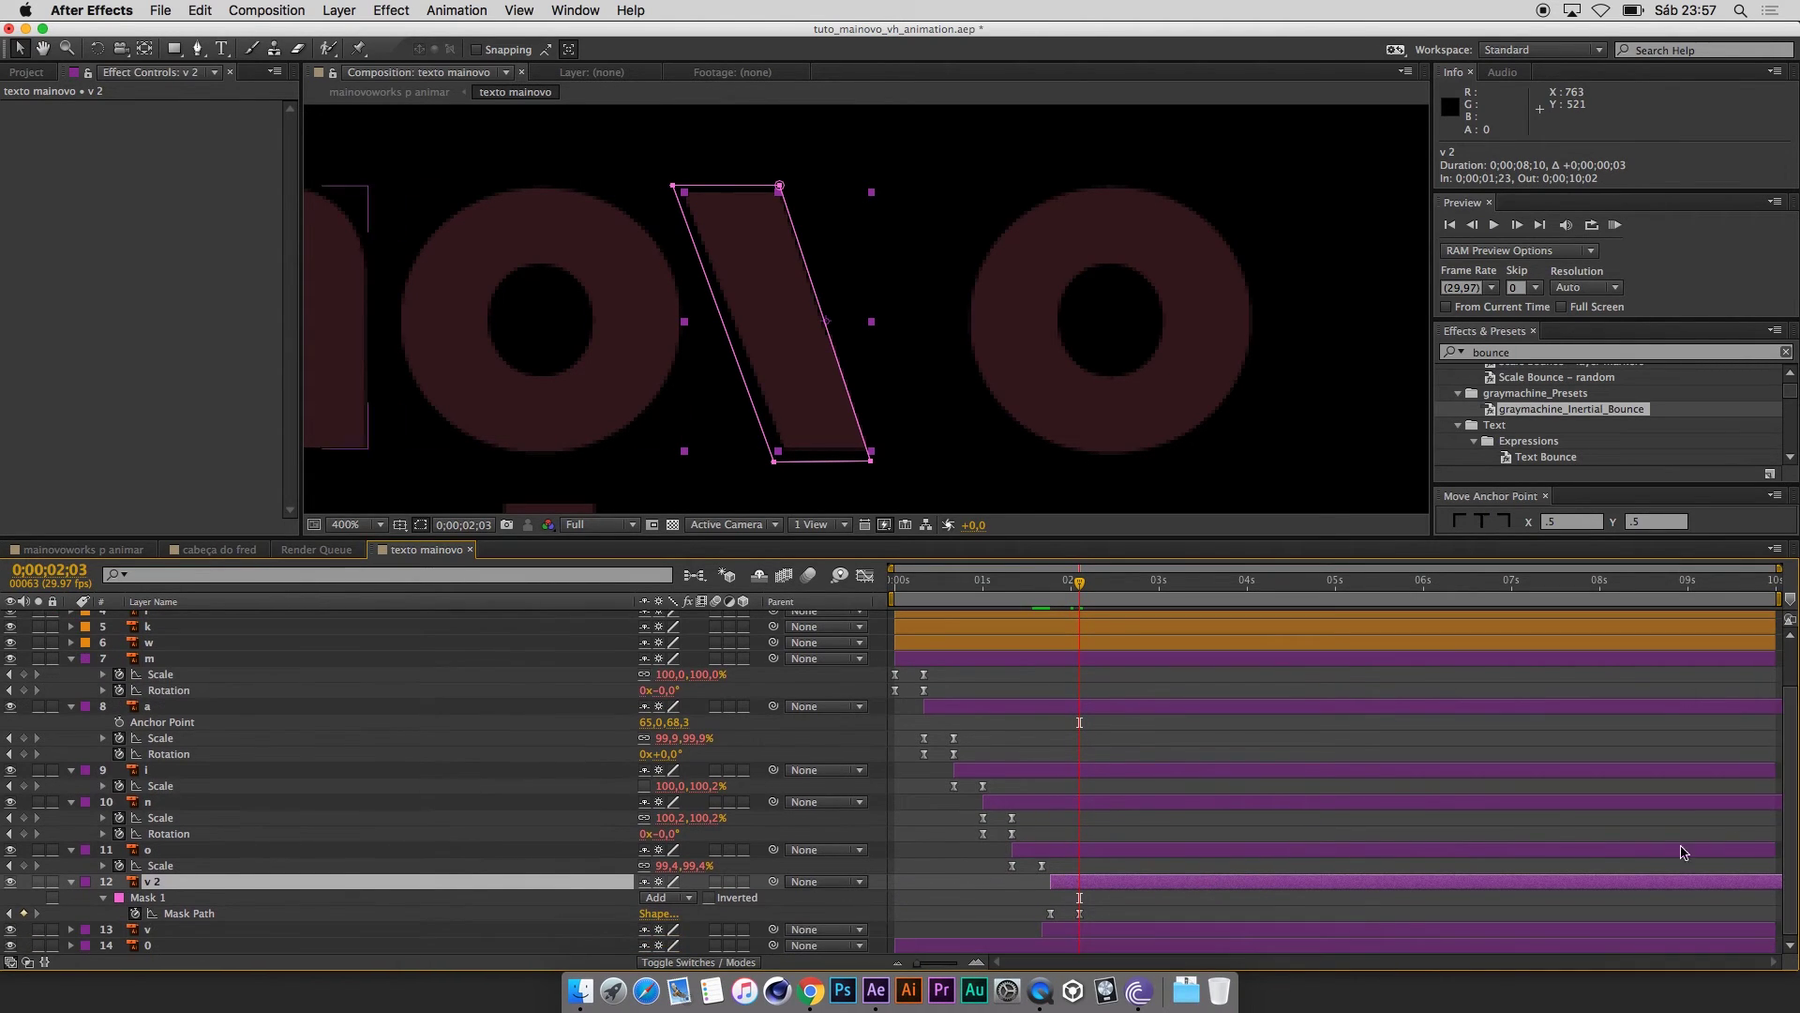
At 2;03, drag v 2's mask corners into a trapezoid covering the v's right stroke.
{"action": "left_click_drag", "start_coordinate": [917, 963], "coordinate": [947, 963]}
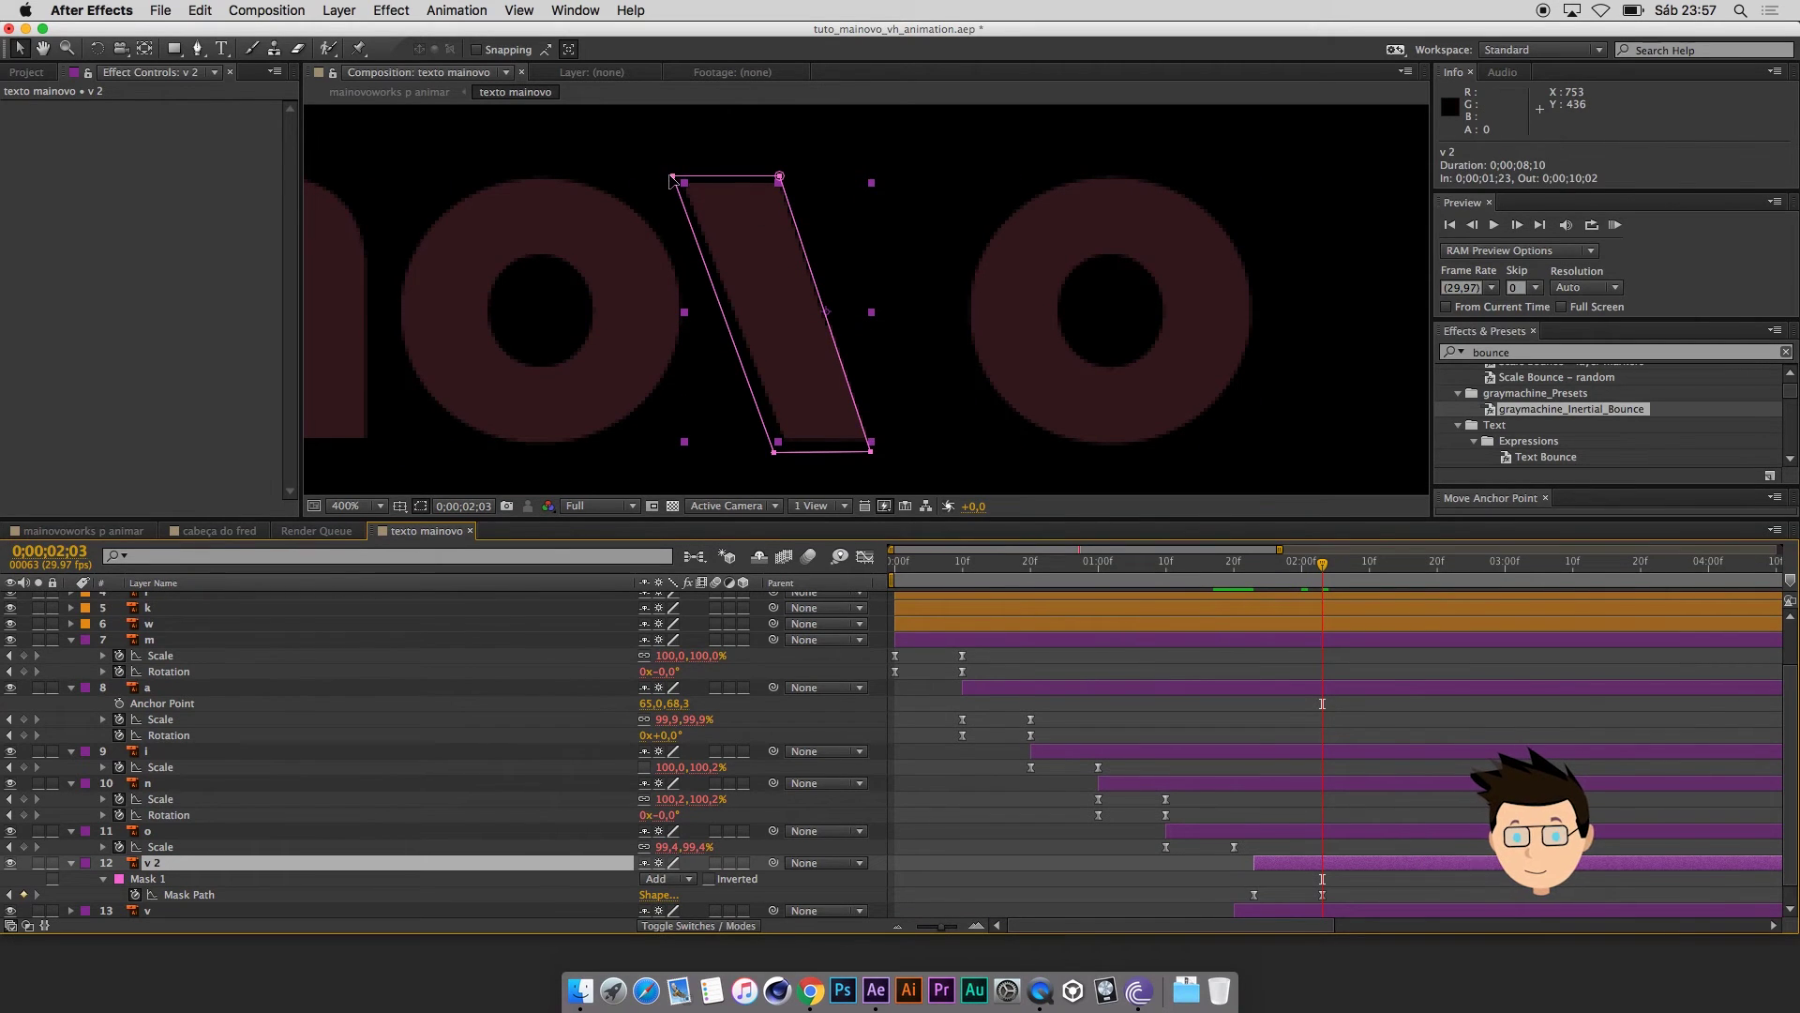
{"action": "left_click_drag", "start_coordinate": [671, 179], "coordinate": [953, 173]}
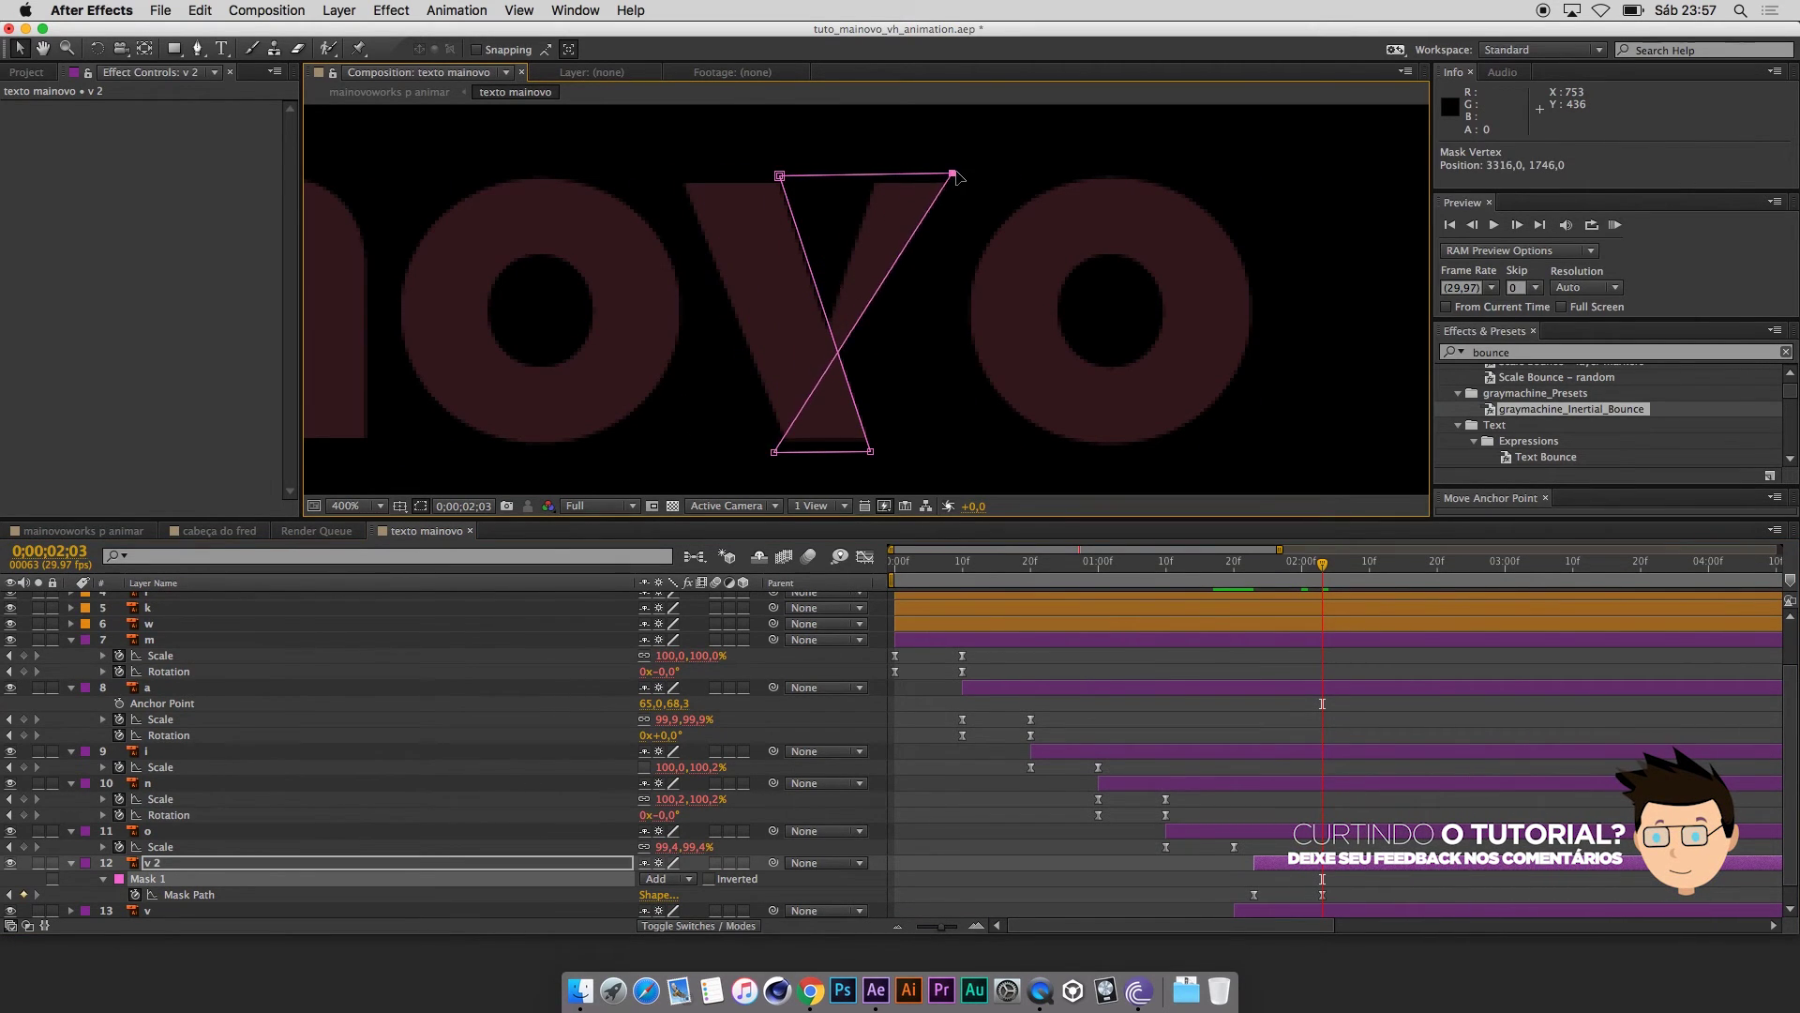
{"action": "left_click_drag", "start_coordinate": [954, 174], "coordinate": [1003, 174]}
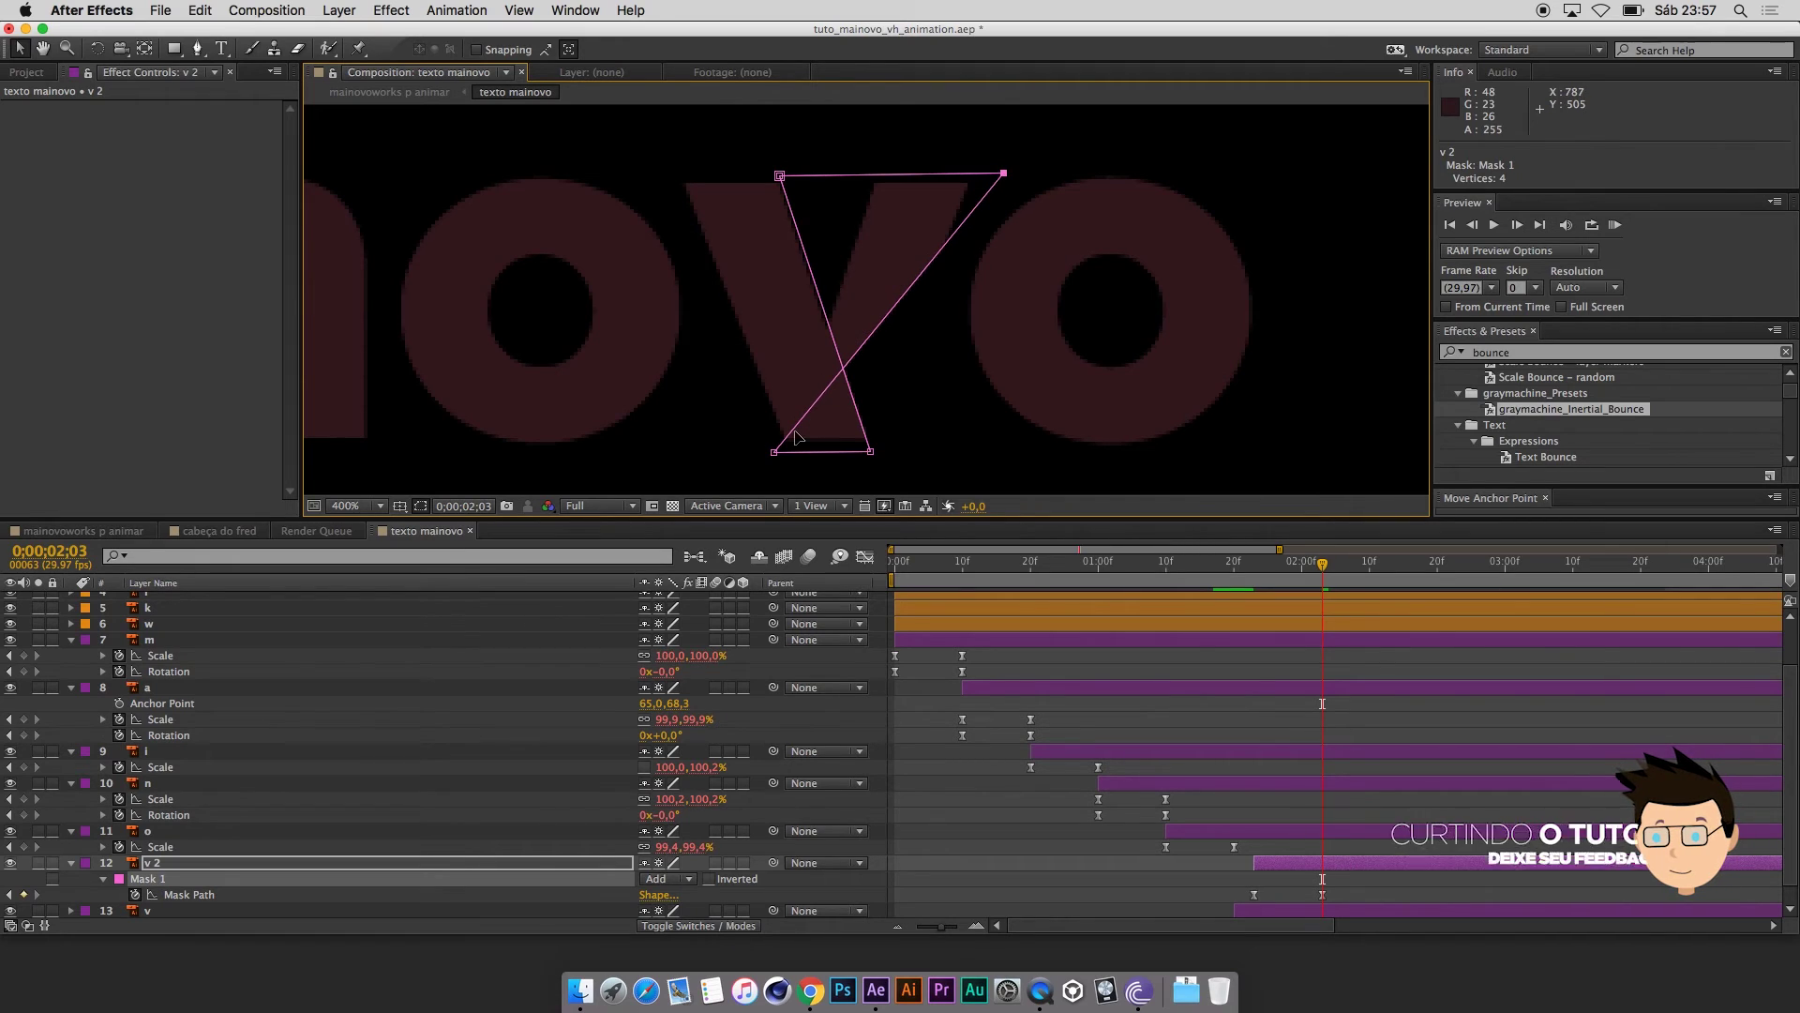
{"action": "left_click_drag", "start_coordinate": [788, 452], "coordinate": [940, 451]}
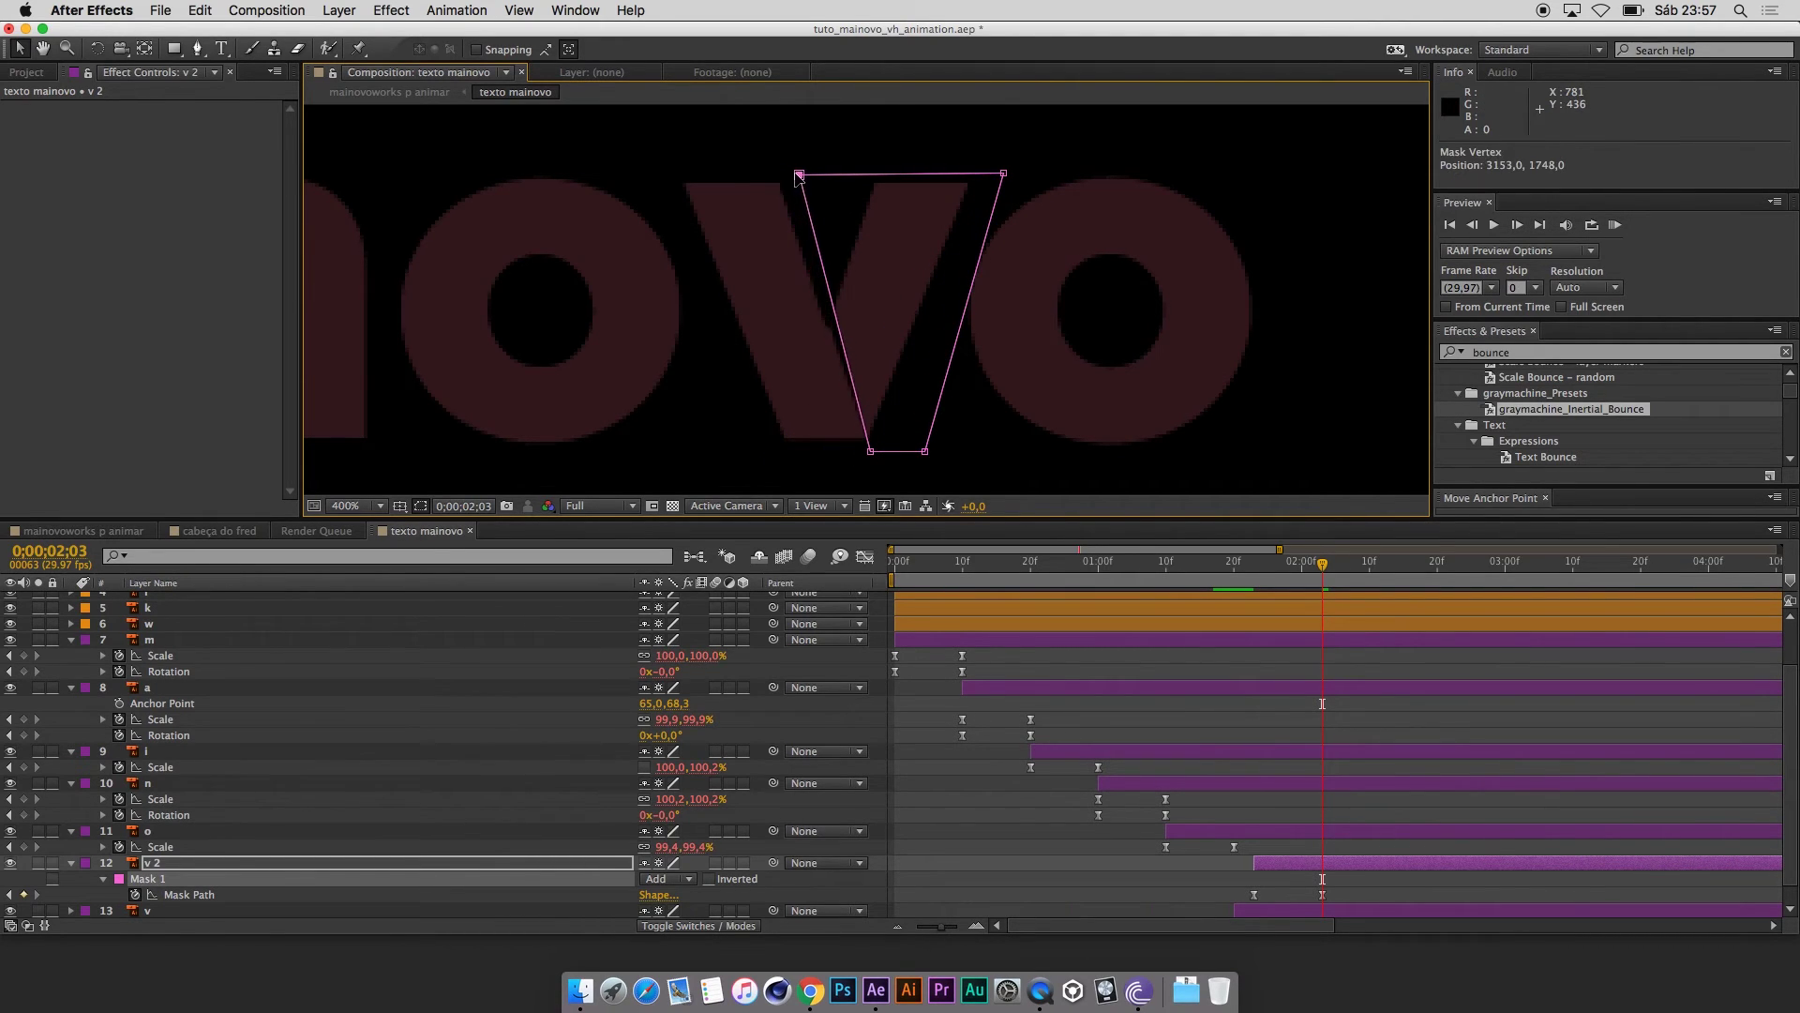
Re-keyframe the v 2 Mask Path at 1;23 and 2;03.
{"action": "key", "text": "j"}
{"action": "left_click", "coordinate": [137, 895]}
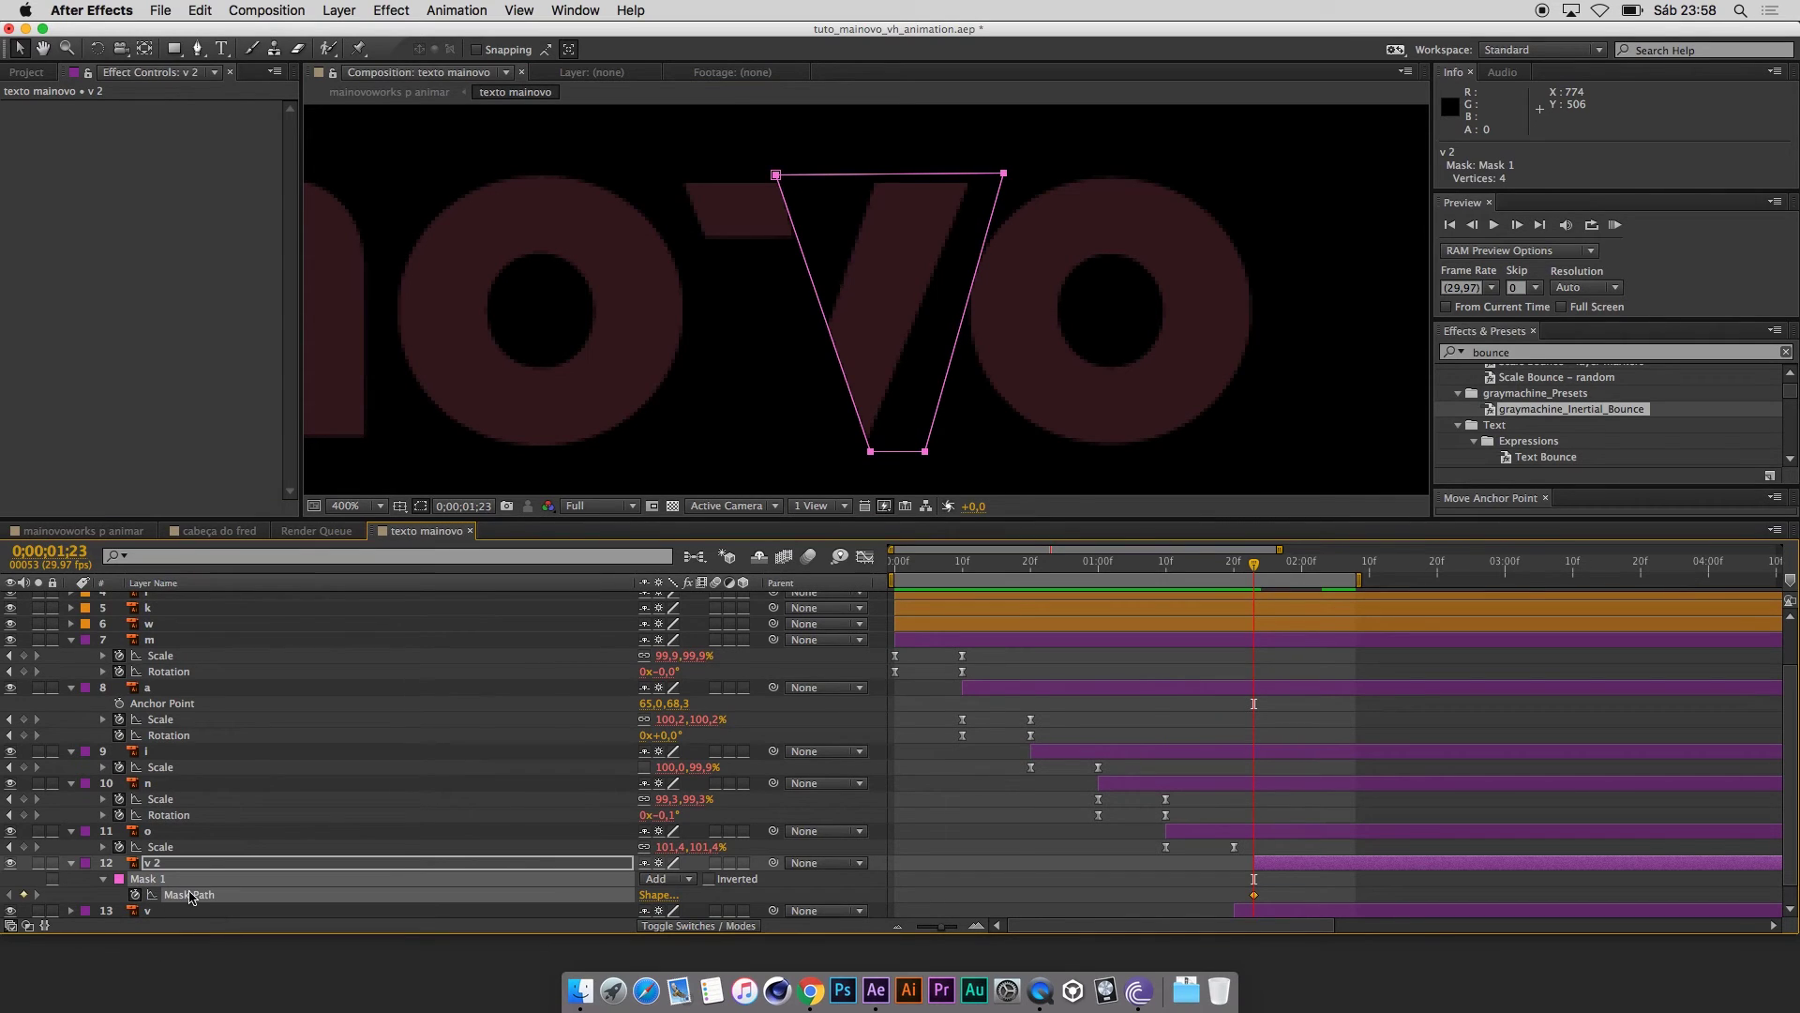
{"action": "key", "text": "k"}
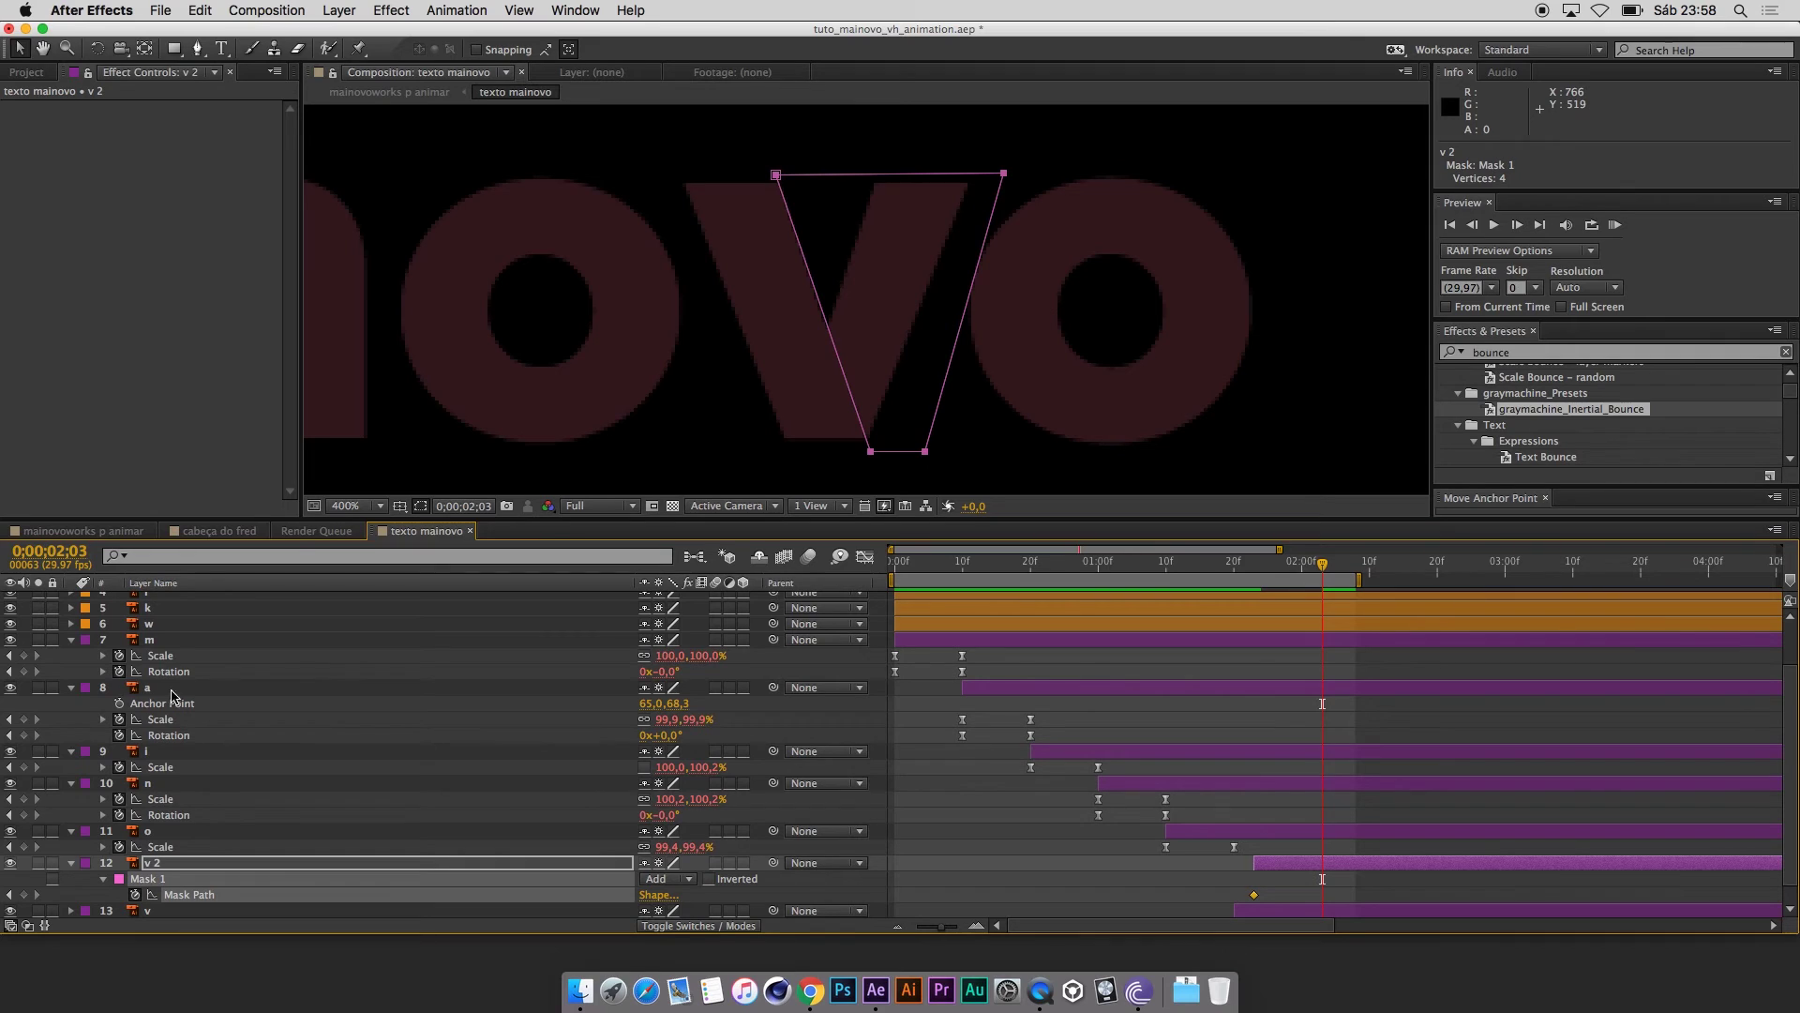
{"action": "left_click", "coordinate": [25, 895]}
{"action": "key", "text": "j"}
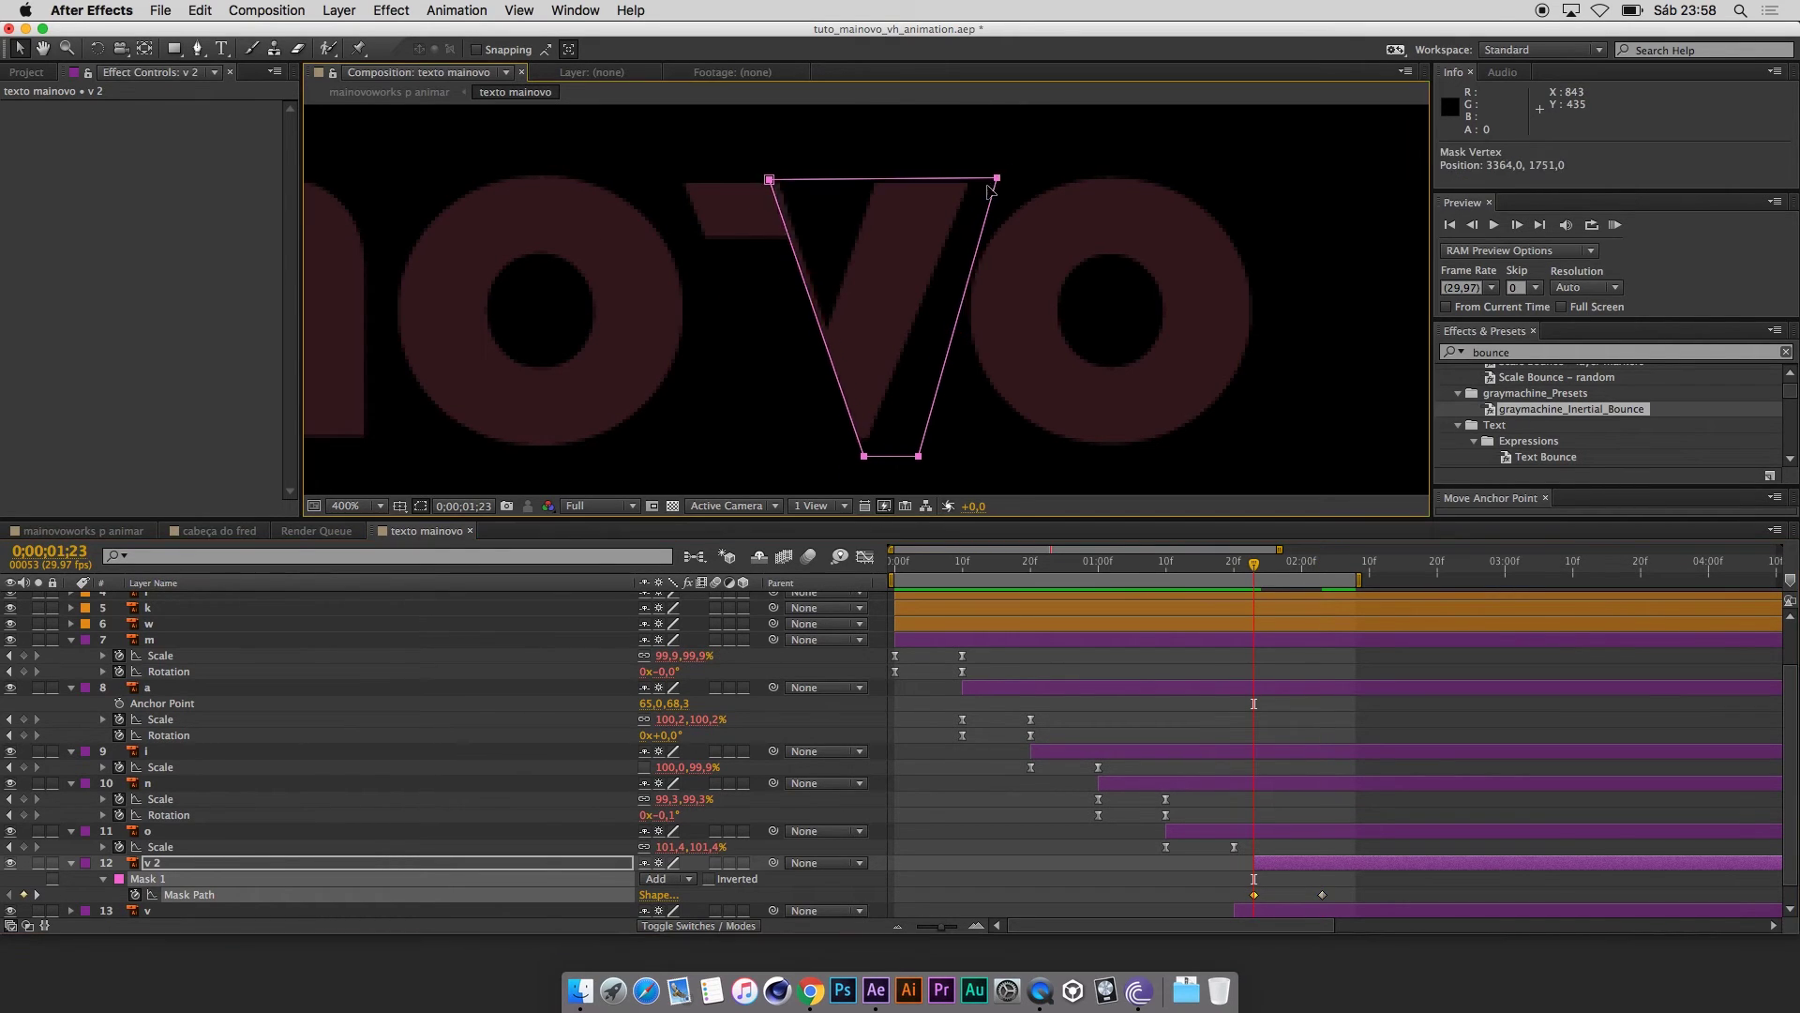
{"action": "left_click_drag", "start_coordinate": [1010, 172], "coordinate": [982, 206]}
At 1;23, fold v 2's top-right mask corner onto the left edge and adjust the bottom corner.
{"action": "key", "text": "cmd+z"}
{"action": "left_click_drag", "start_coordinate": [1031, 152], "coordinate": [975, 220]}
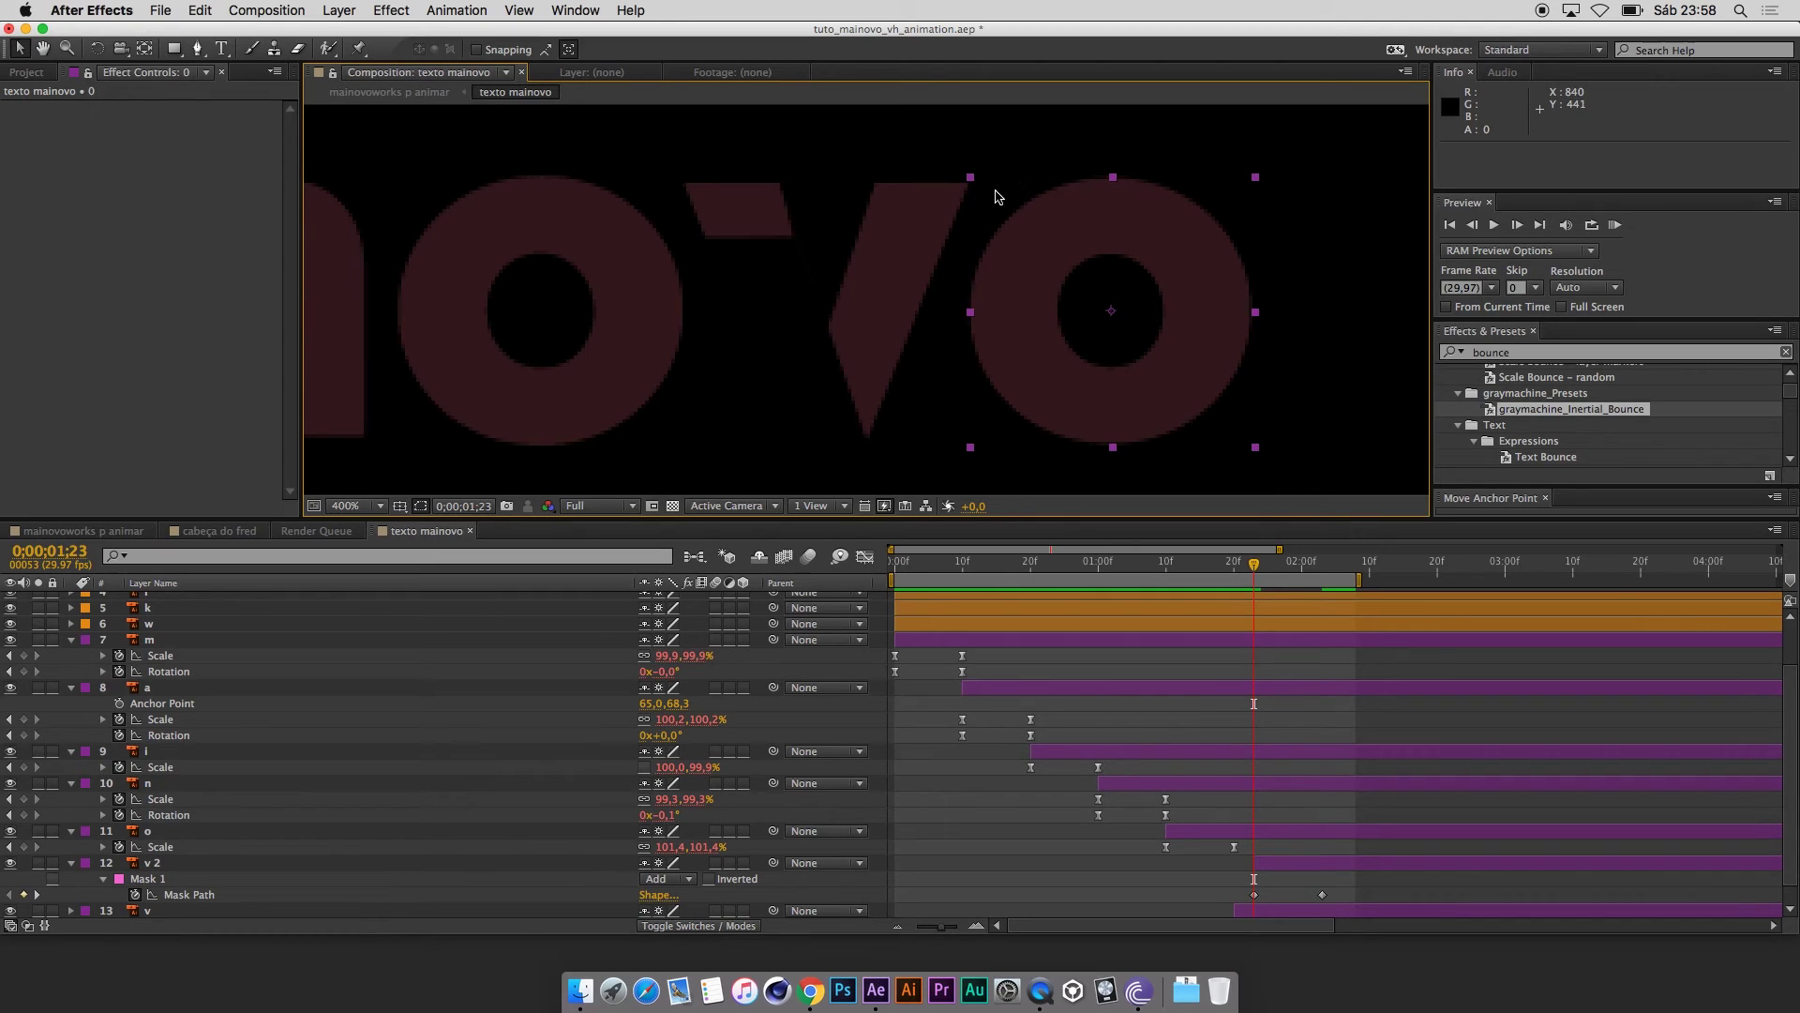
{"action": "left_click", "coordinate": [1006, 177]}
{"action": "left_click", "coordinate": [1016, 169]}
{"action": "left_click", "coordinate": [1012, 173]}
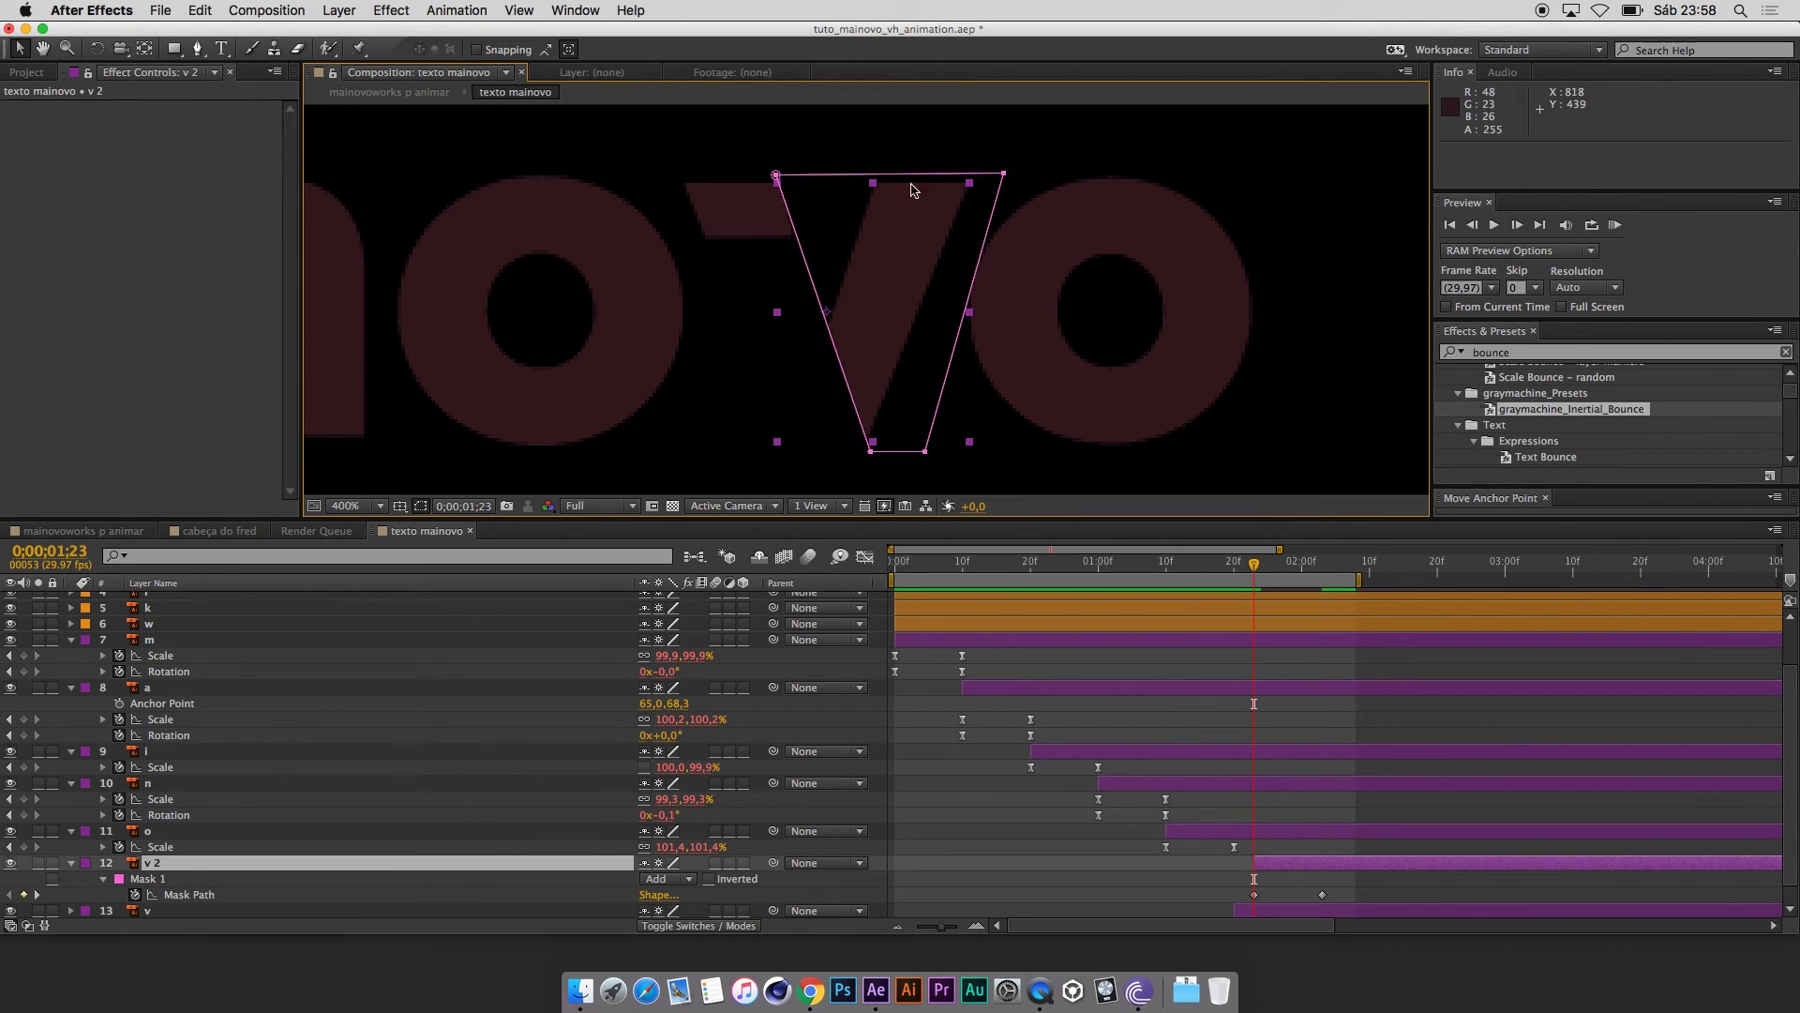
{"action": "mouse_move", "coordinate": [1004, 174]}
{"action": "left_mouse_down"}
{"action": "mouse_move", "coordinate": [885, 355]}
{"action": "mouse_move", "coordinate": [871, 453]}
{"action": "left_mouse_up"}
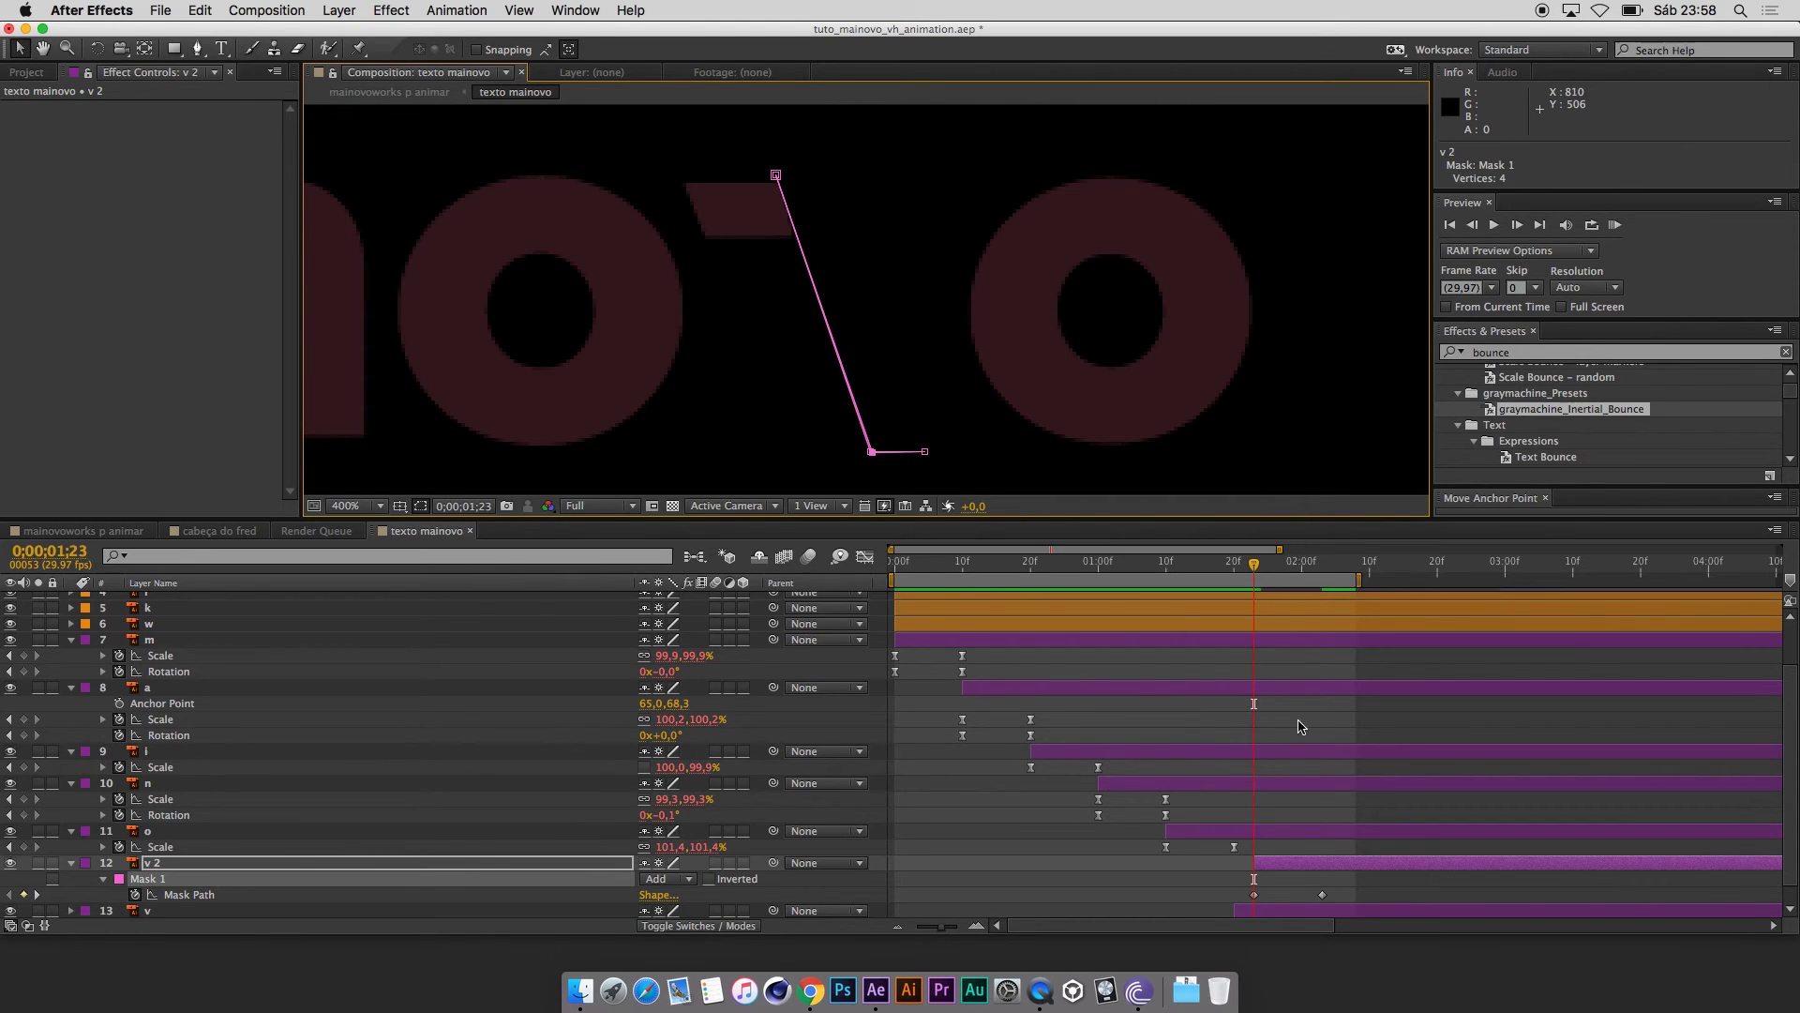
{"action": "left_click", "coordinate": [1288, 849]}
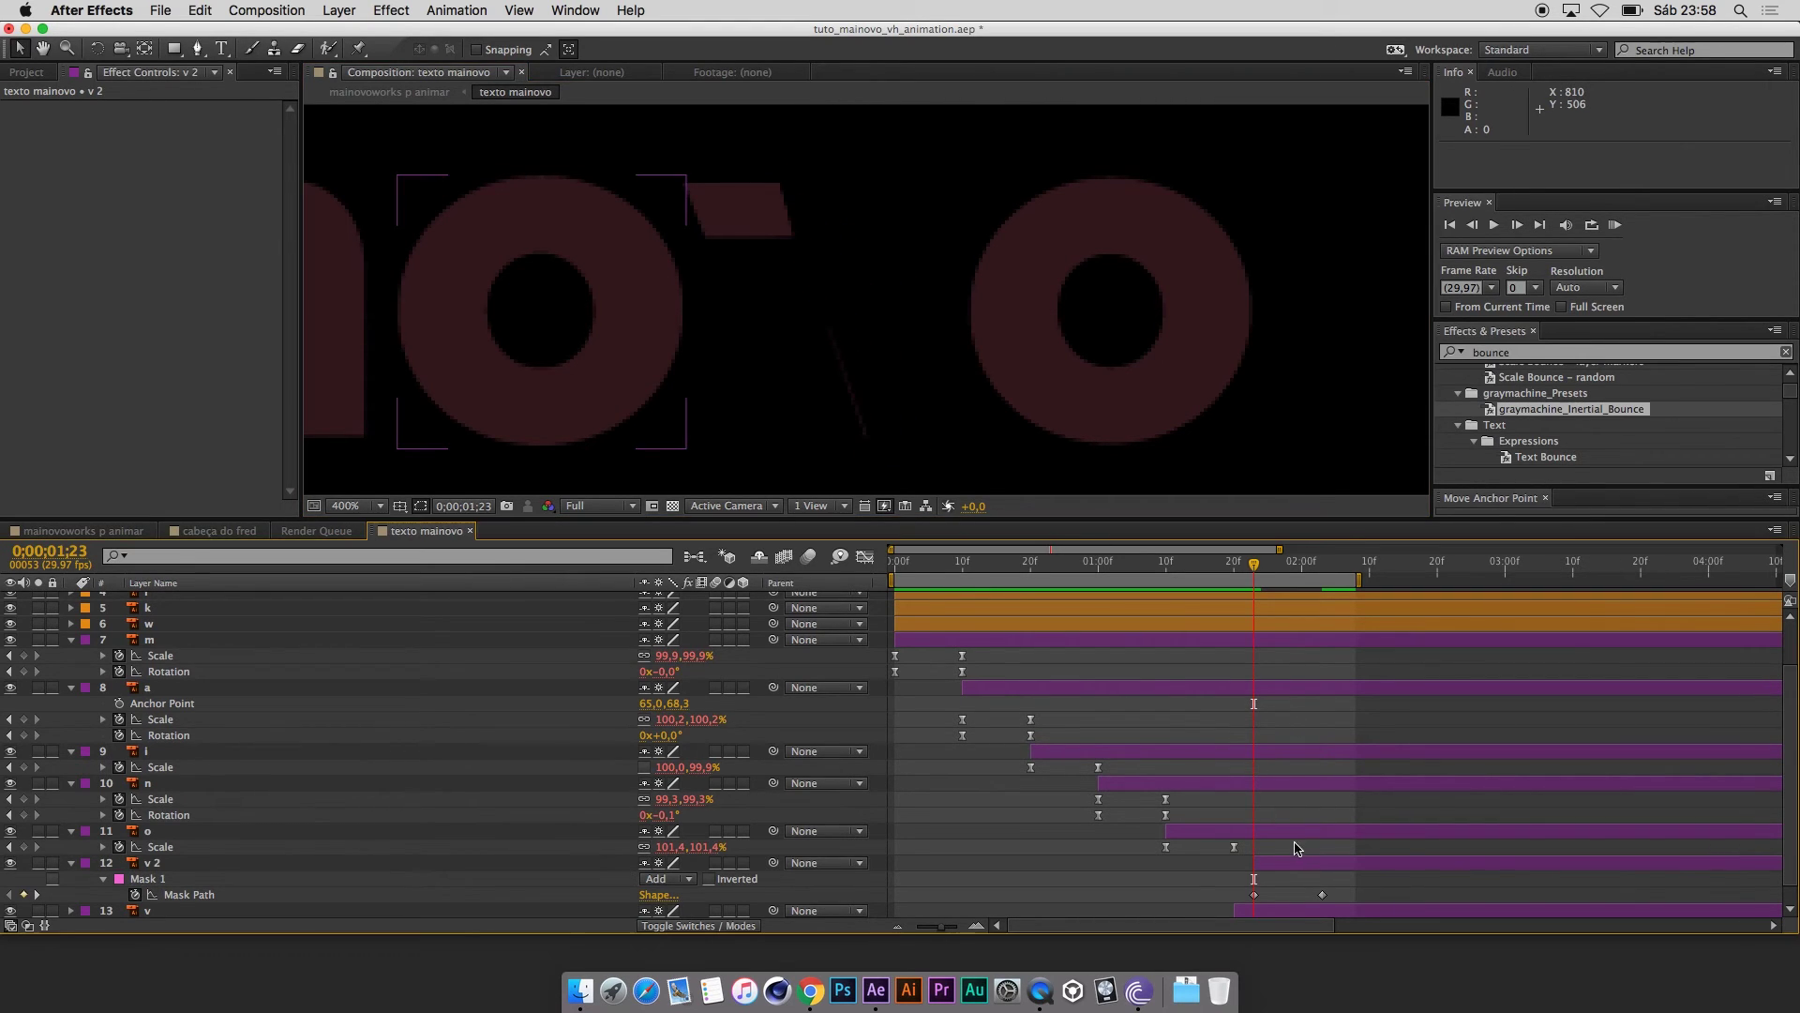
{"action": "left_click", "coordinate": [861, 352]}
{"action": "scroll", "coordinate": [860, 408], "scroll_direction": "up", "scroll_amount": 1}
{"action": "left_click_drag", "start_coordinate": [837, 389], "coordinate": [836, 396]}
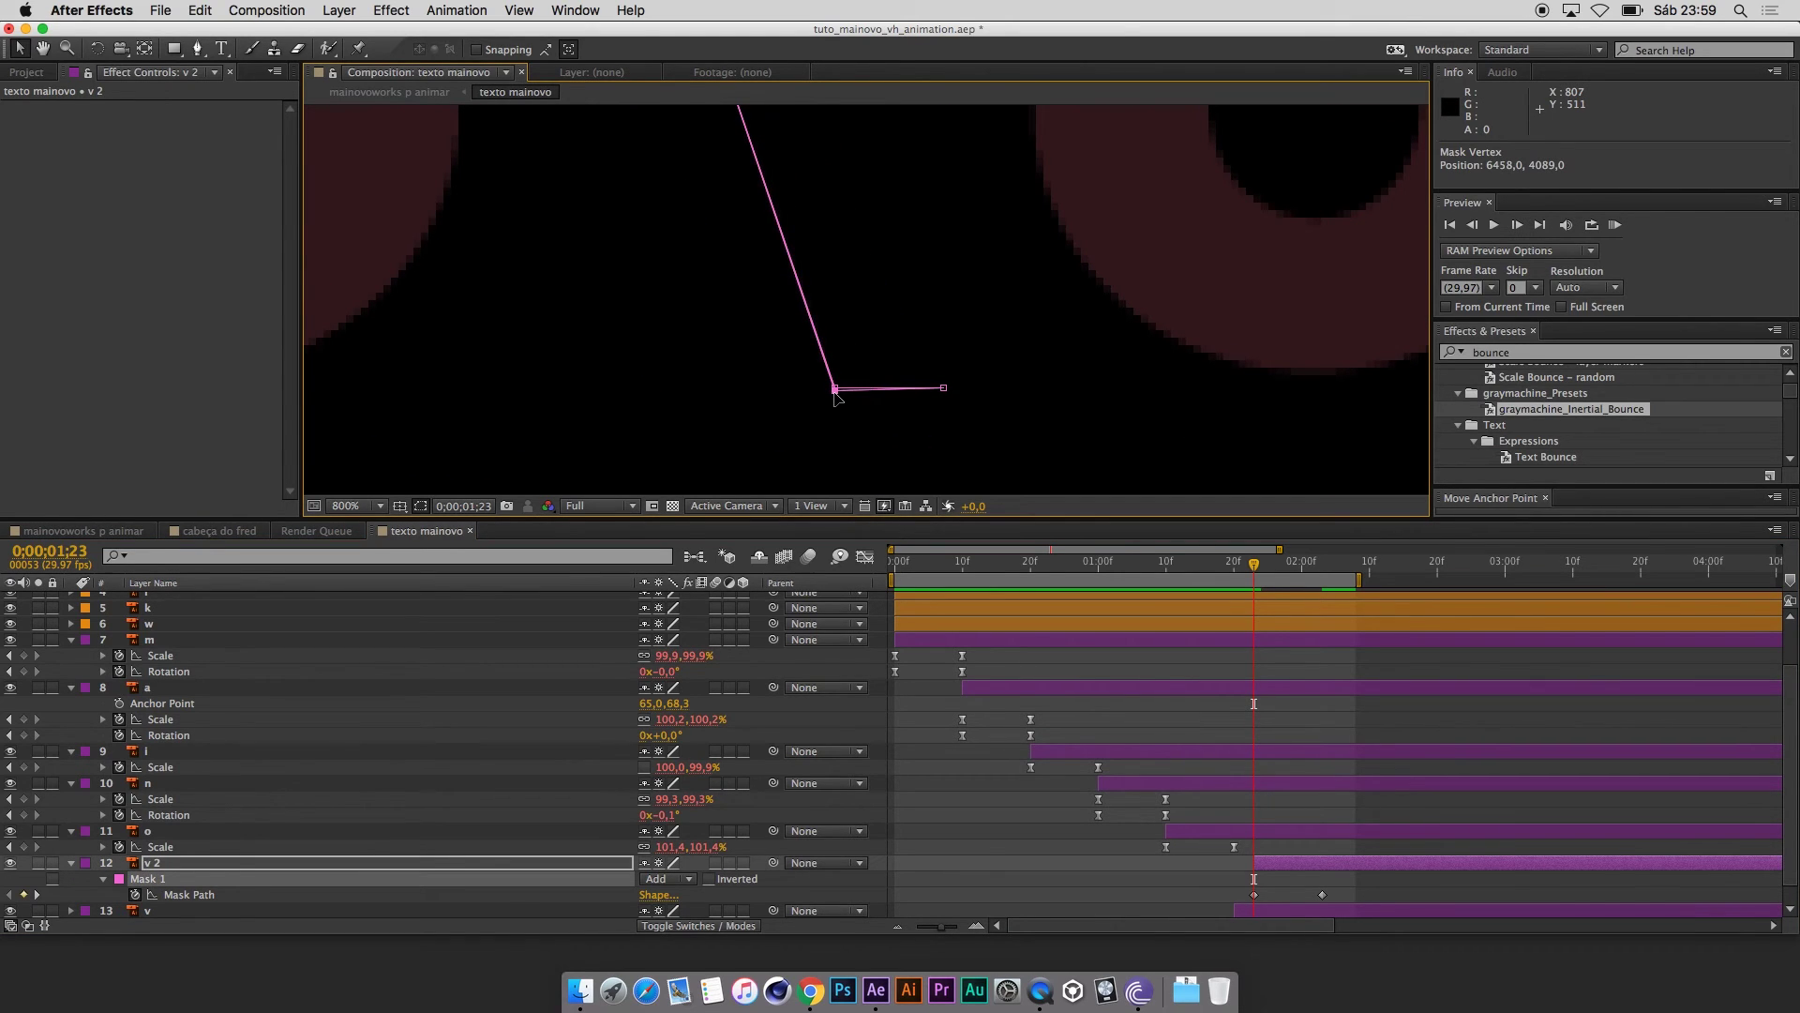
{"action": "left_click", "coordinate": [833, 414]}
Apply Easy Ease to both v 2 mask keyframes.
{"action": "left_click_drag", "start_coordinate": [1255, 562], "coordinate": [1309, 585]}
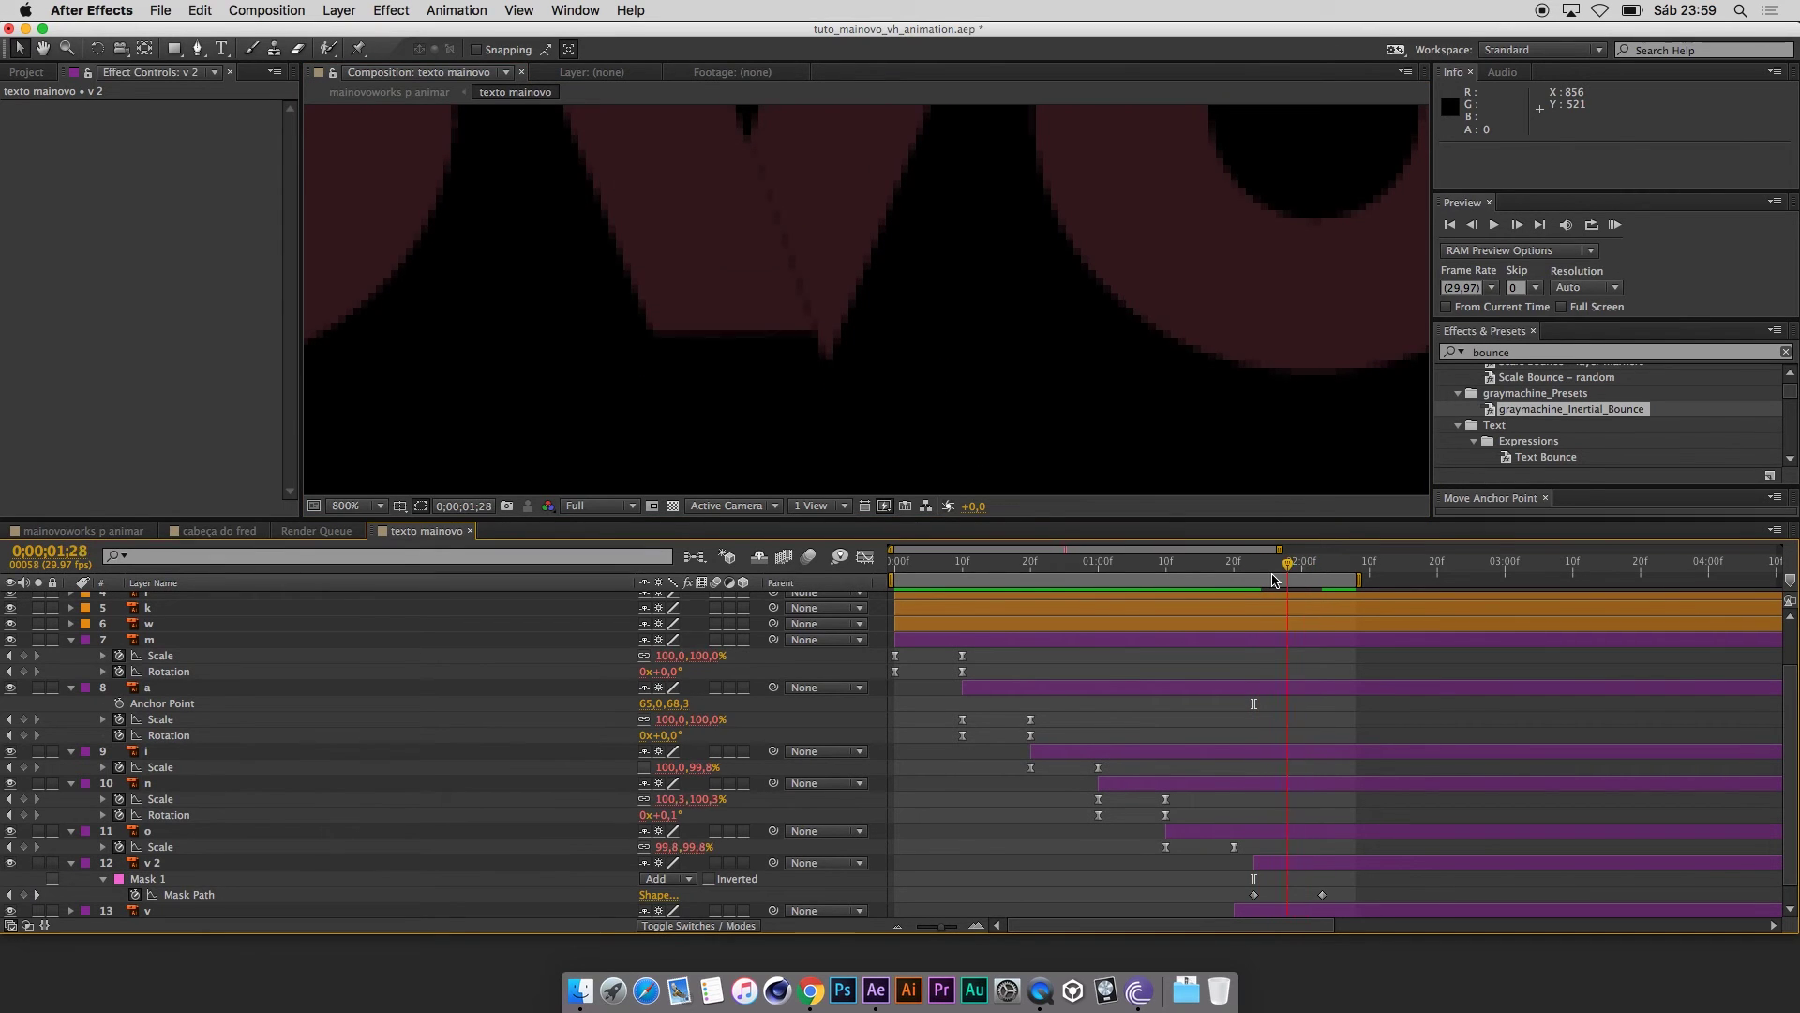
{"action": "left_click_drag", "start_coordinate": [1309, 585], "coordinate": [1322, 582]}
{"action": "left_click", "coordinate": [1375, 859]}
{"action": "left_click_drag", "start_coordinate": [1342, 900], "coordinate": [1247, 918]}
{"action": "right_click", "coordinate": [1254, 895]}
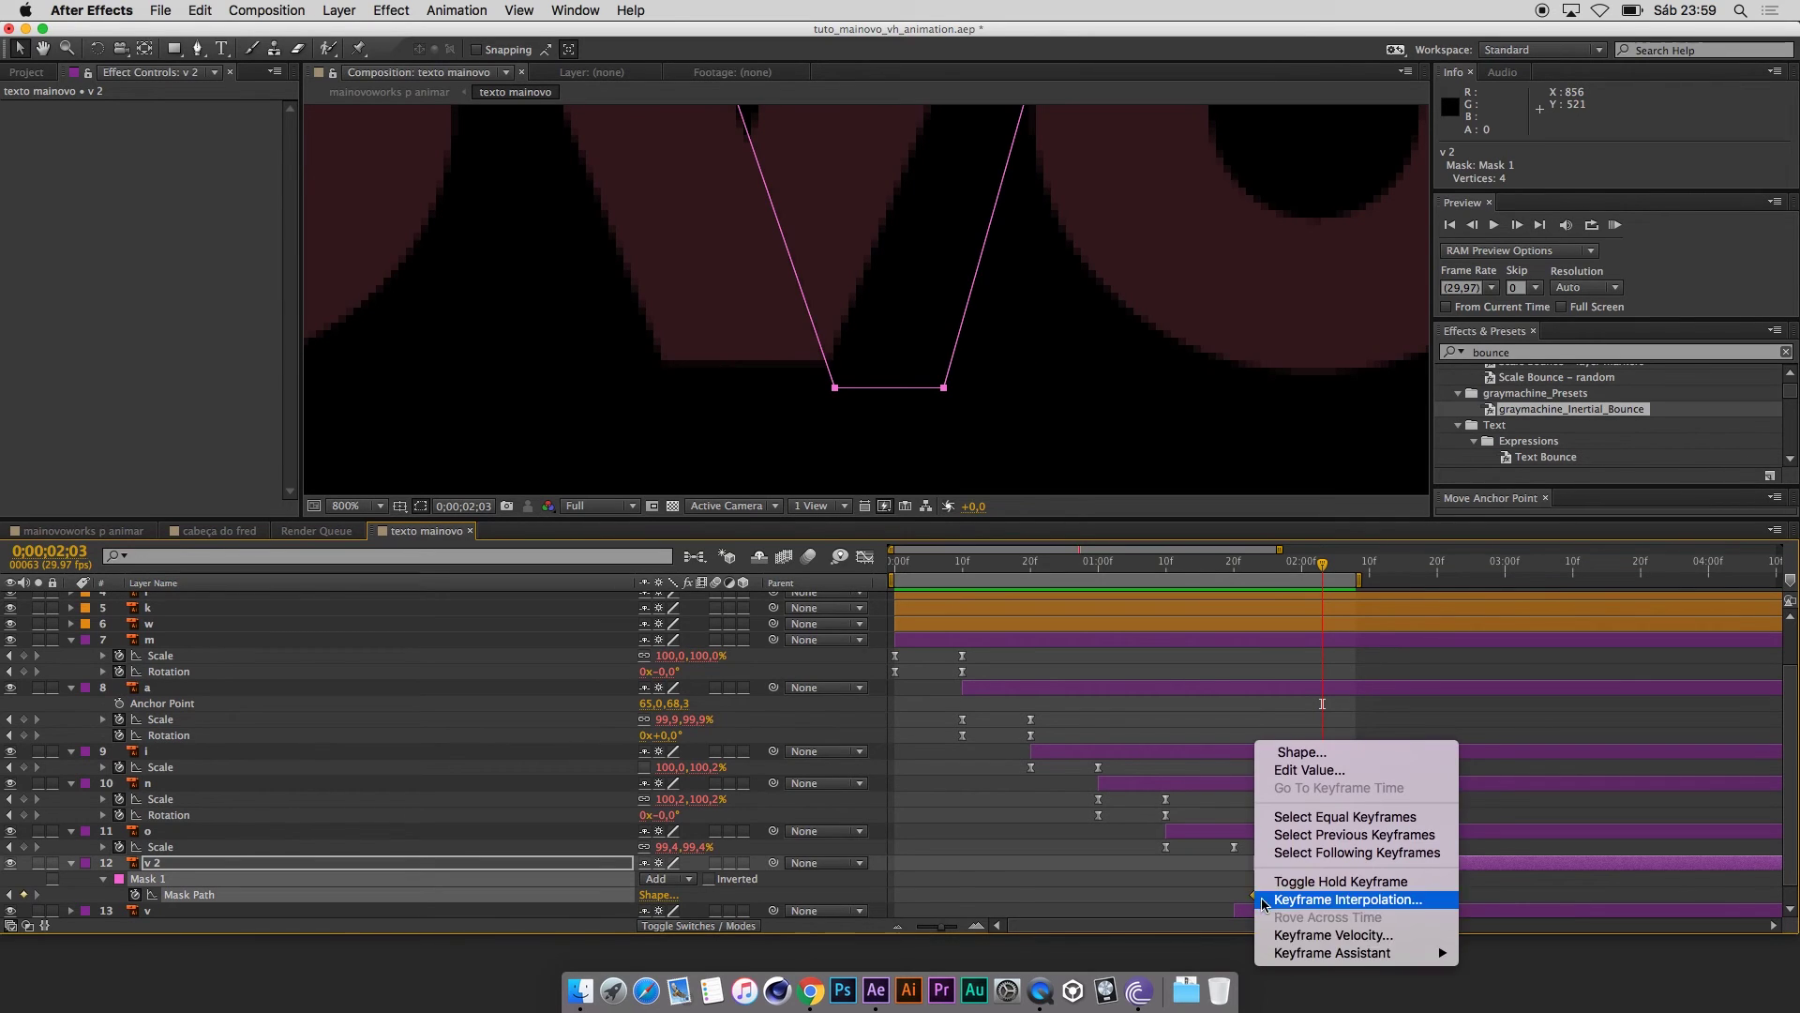
{"action": "mouse_move", "coordinate": [1331, 953]}
{"action": "left_click", "coordinate": [1524, 840]}
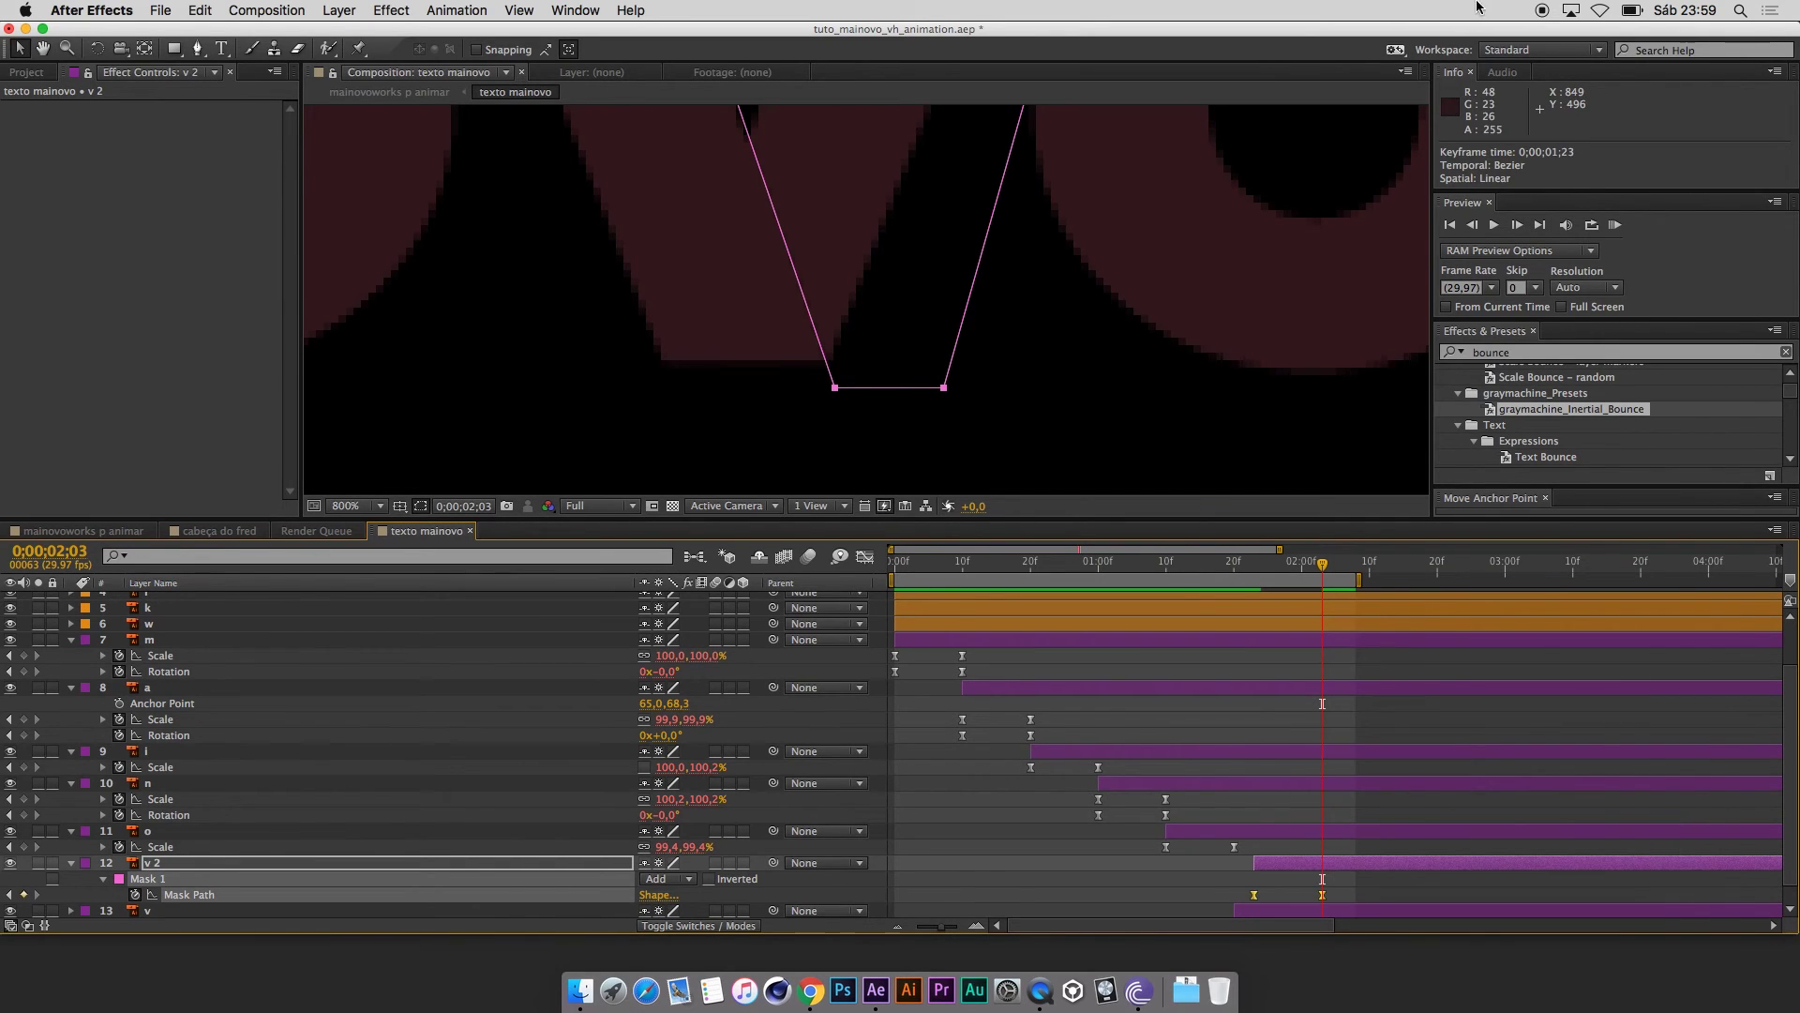
Fit the composition in the viewer and play back the animation.
{"action": "left_click", "coordinate": [347, 505]}
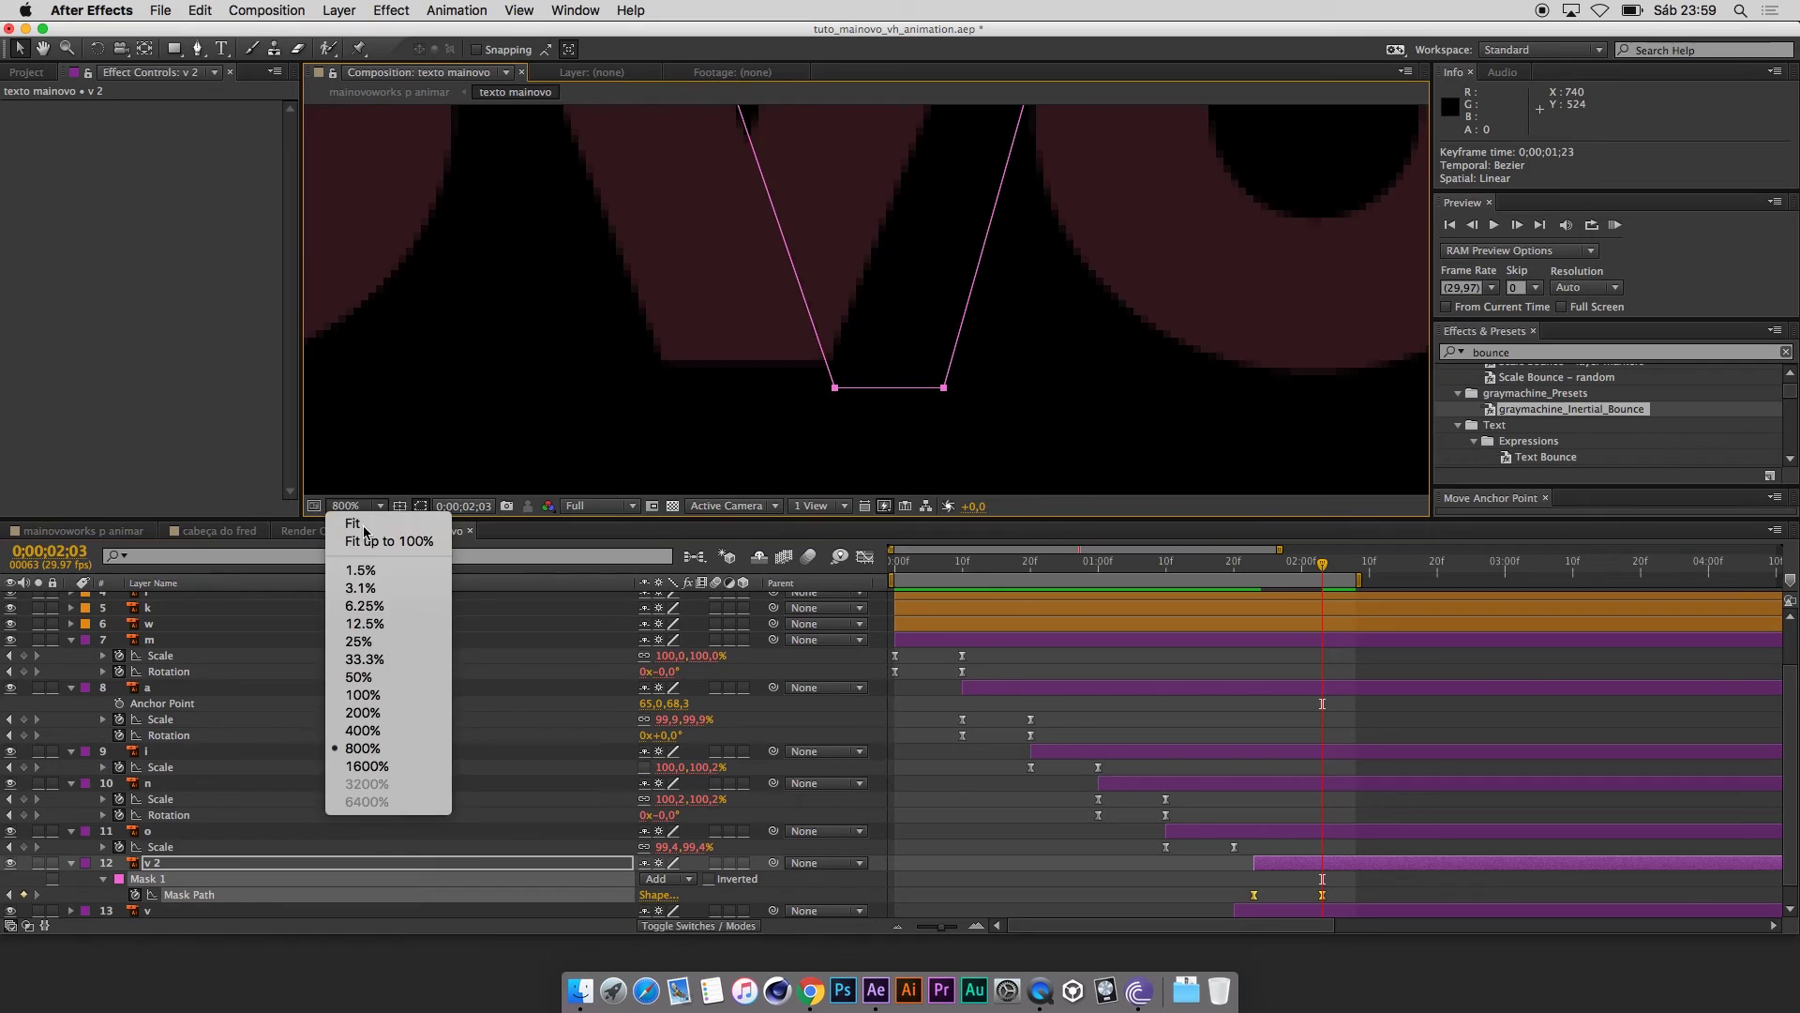
{"action": "left_click", "coordinate": [394, 542]}
{"action": "left_click", "coordinate": [1226, 580]}
{"action": "key", "text": "space"}
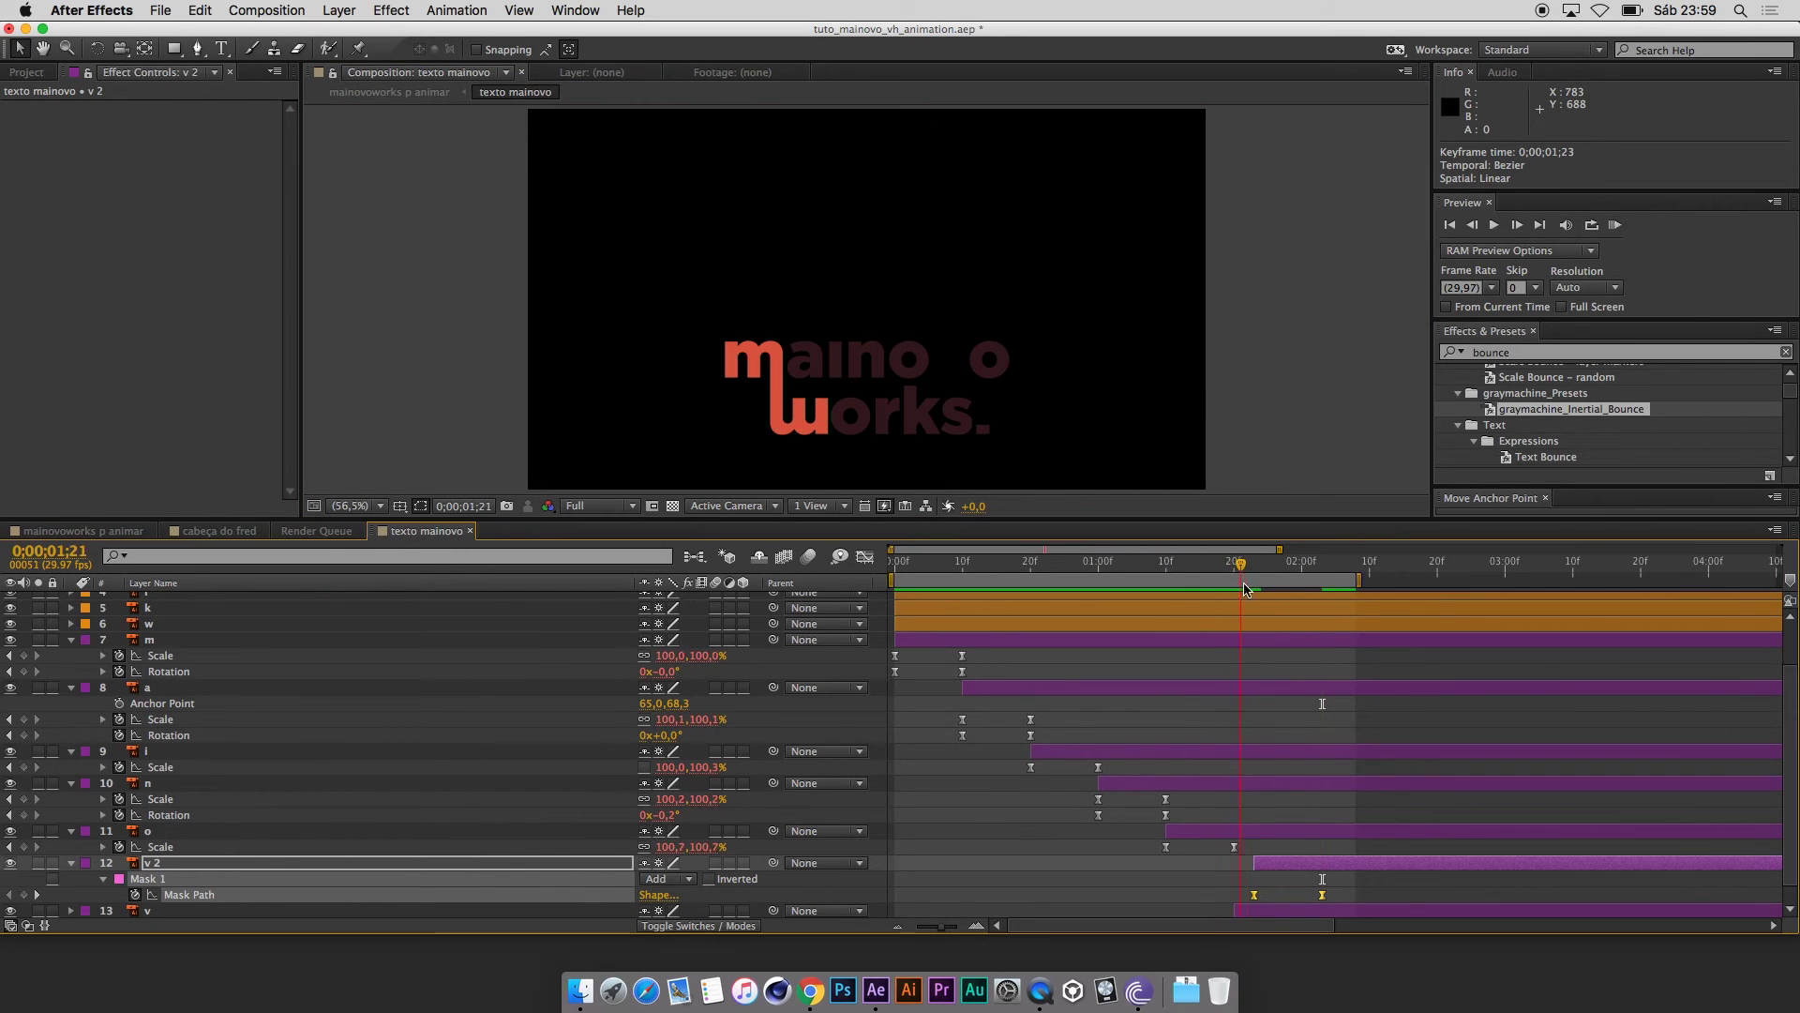
Preview the v reveal around 2;01–2;03 and make v 2 start six frames later.
{"action": "left_click_drag", "start_coordinate": [1325, 604], "coordinate": [1298, 593]}
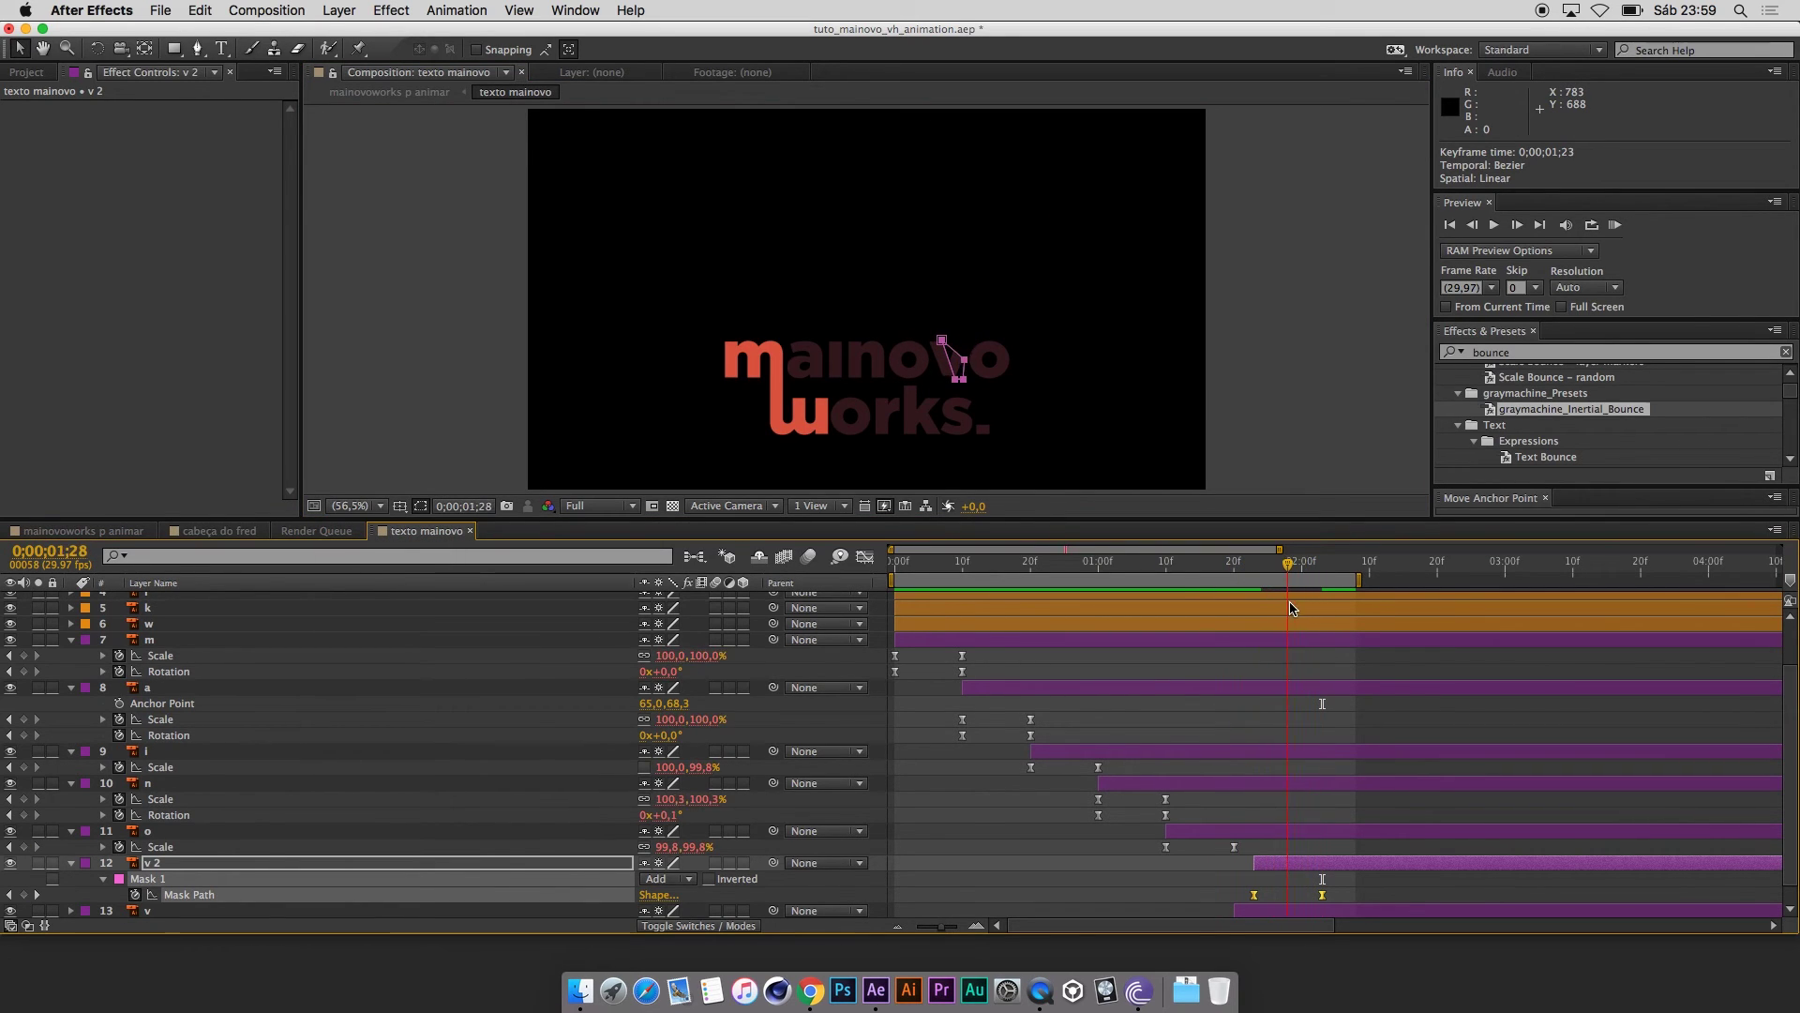
{"action": "scroll", "coordinate": [1026, 410], "scroll_direction": "up", "scroll_amount": 3}
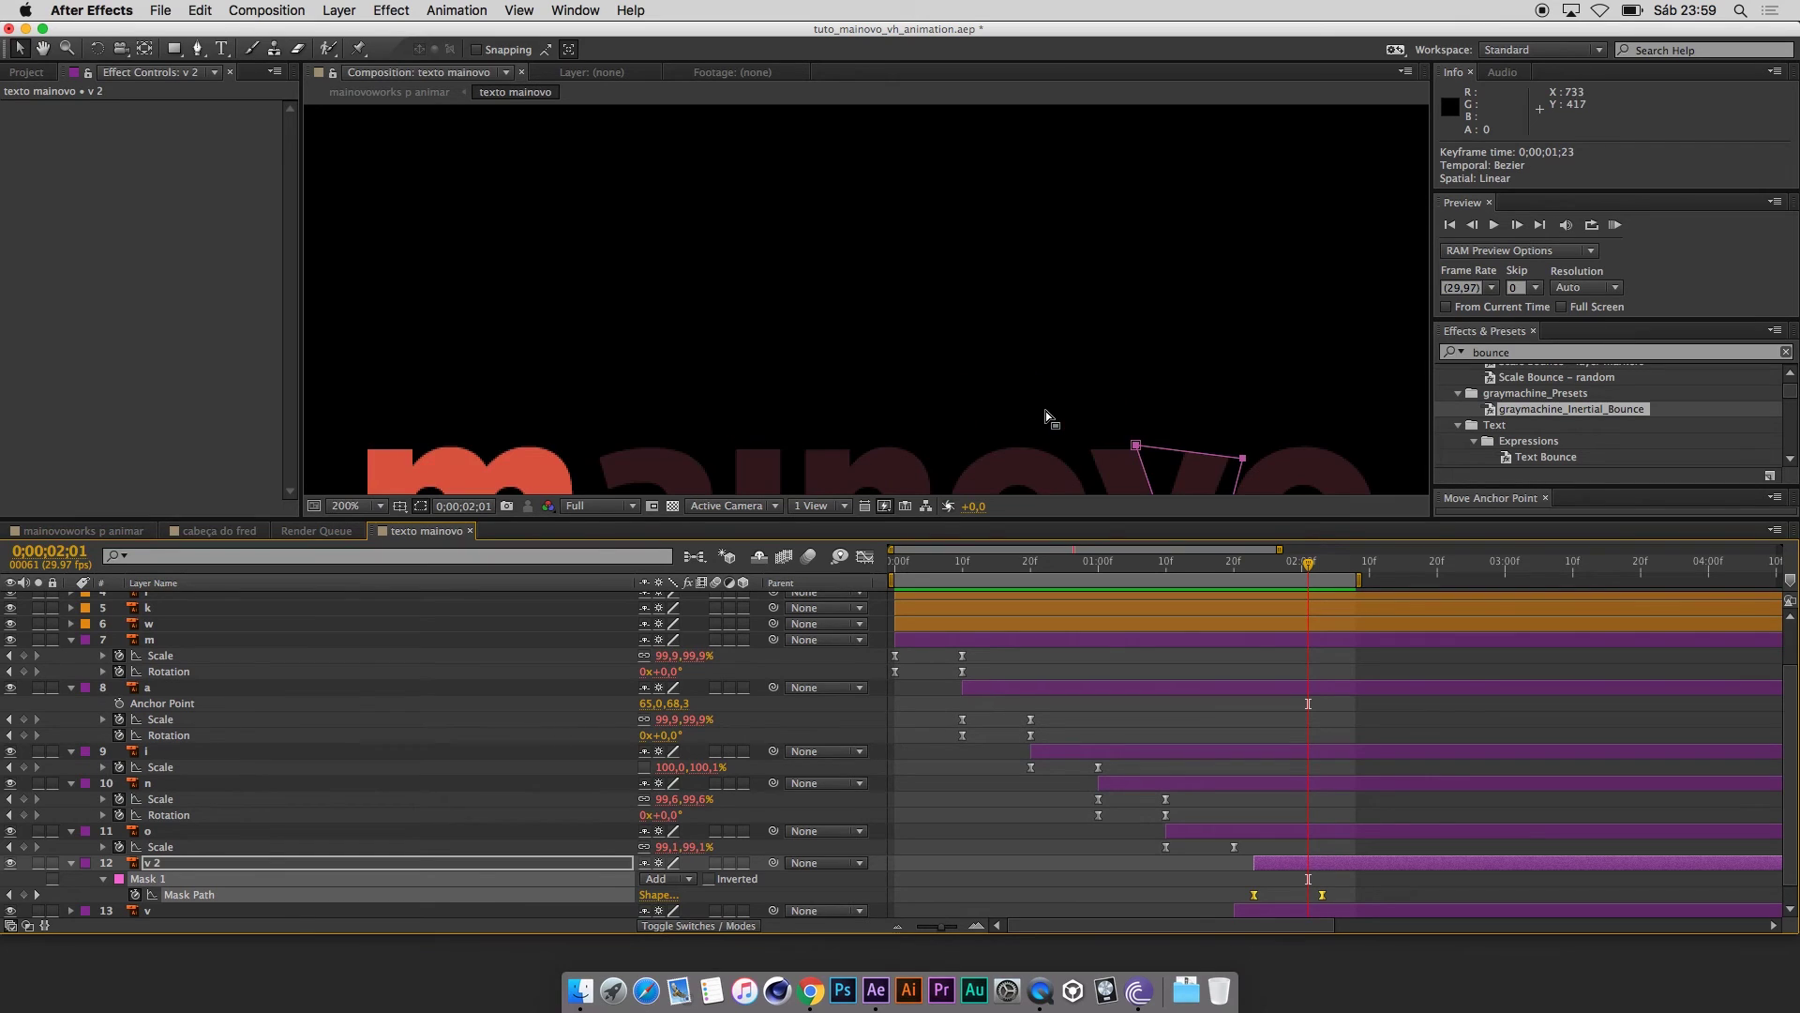
{"action": "left_click_drag", "start_coordinate": [1045, 411], "coordinate": [708, 204]}
{"action": "key", "text": "v"}
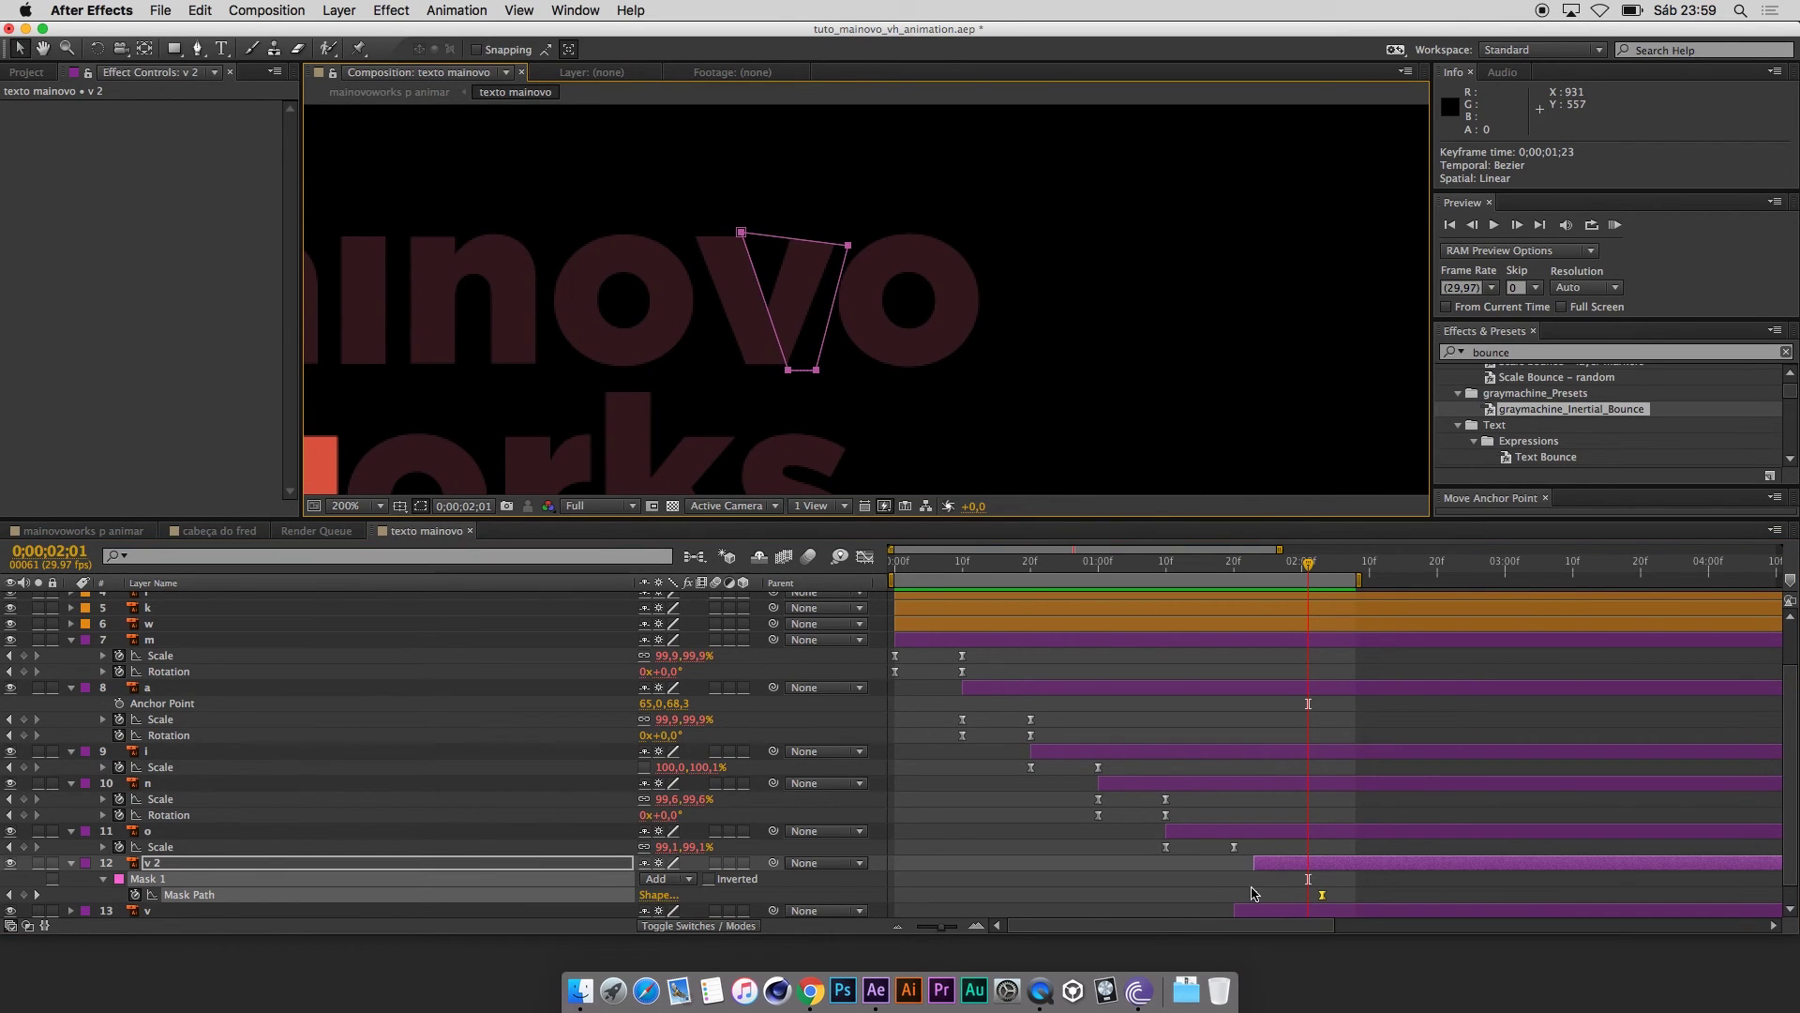
{"action": "left_click", "coordinate": [1261, 727]}
{"action": "left_click_drag", "start_coordinate": [1207, 569], "coordinate": [1325, 589]}
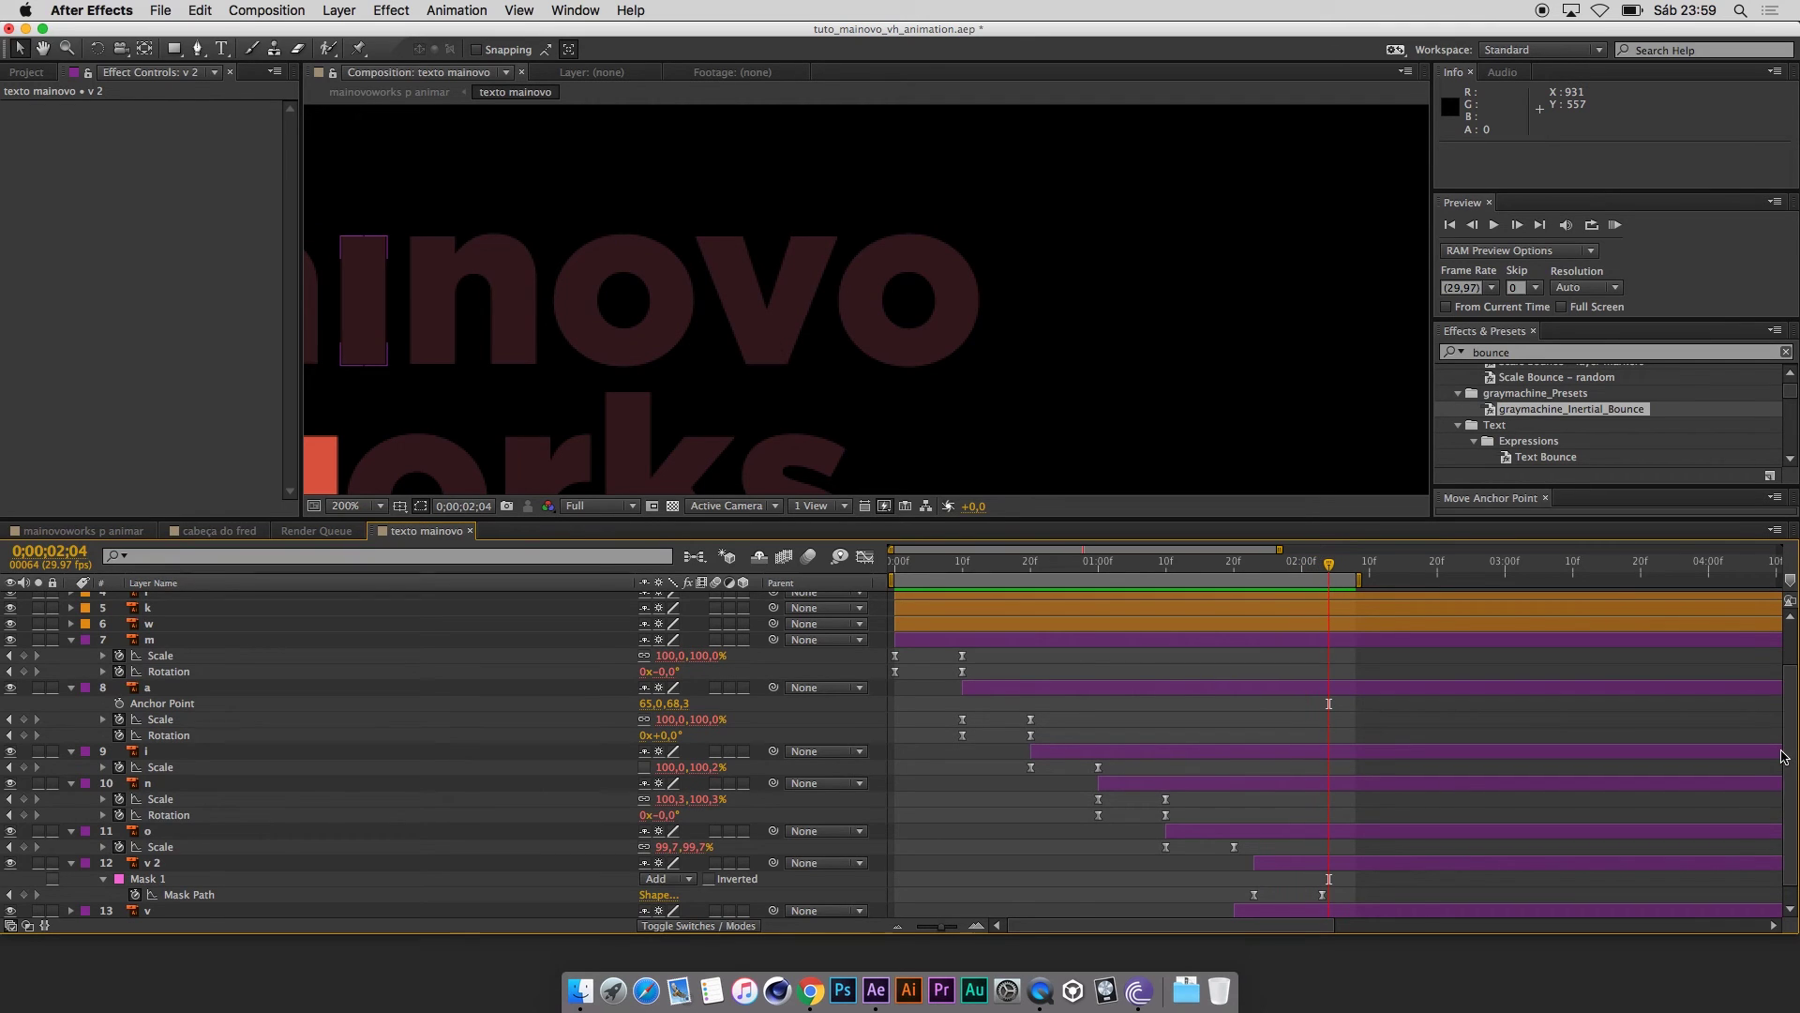
{"action": "scroll", "coordinate": [1452, 876], "scroll_direction": "down", "scroll_amount": 1}
{"action": "left_click_drag", "start_coordinate": [1354, 848], "coordinate": [1396, 855]}
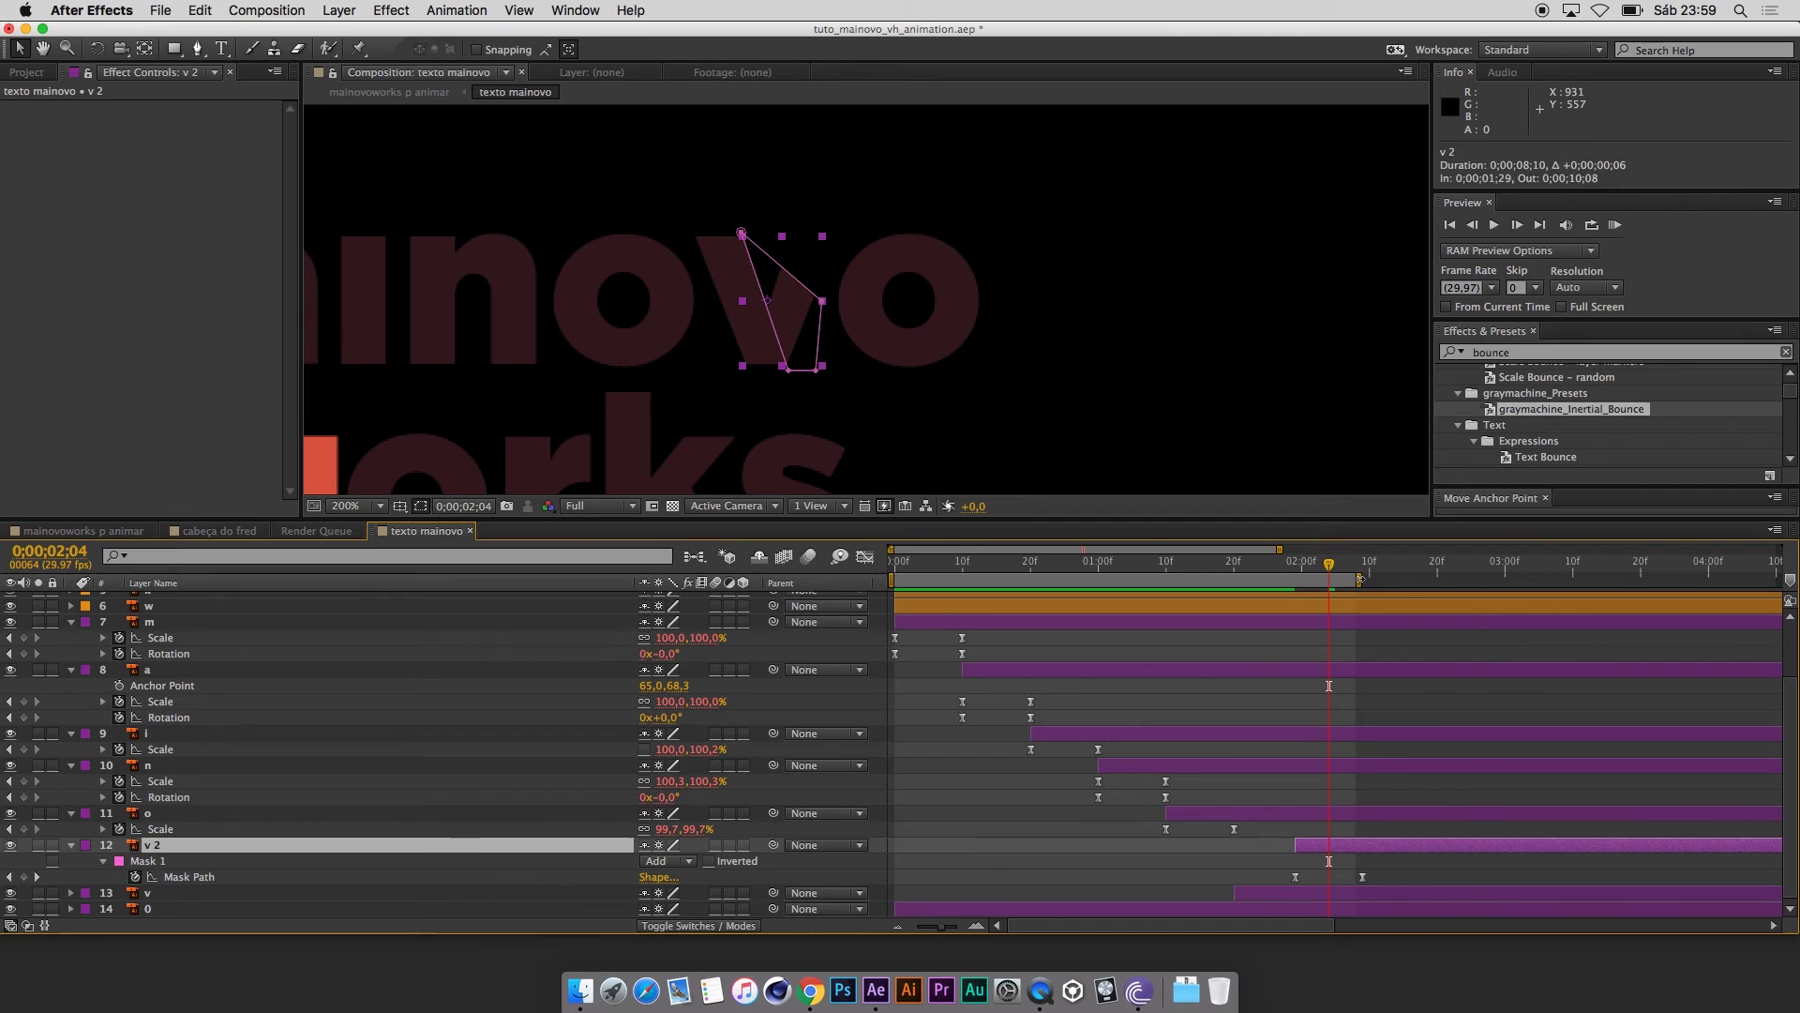
Extend the work area end to 0;00;02;24 and scrub through the v mask animation.
{"action": "left_click_drag", "start_coordinate": [1360, 578], "coordinate": [1474, 578]}
{"action": "mouse_move", "coordinate": [1223, 573]}
{"action": "left_mouse_down"}
{"action": "mouse_move", "coordinate": [1361, 610]}
{"action": "mouse_move", "coordinate": [1294, 628]}
{"action": "mouse_move", "coordinate": [1363, 636]}
{"action": "left_mouse_up"}
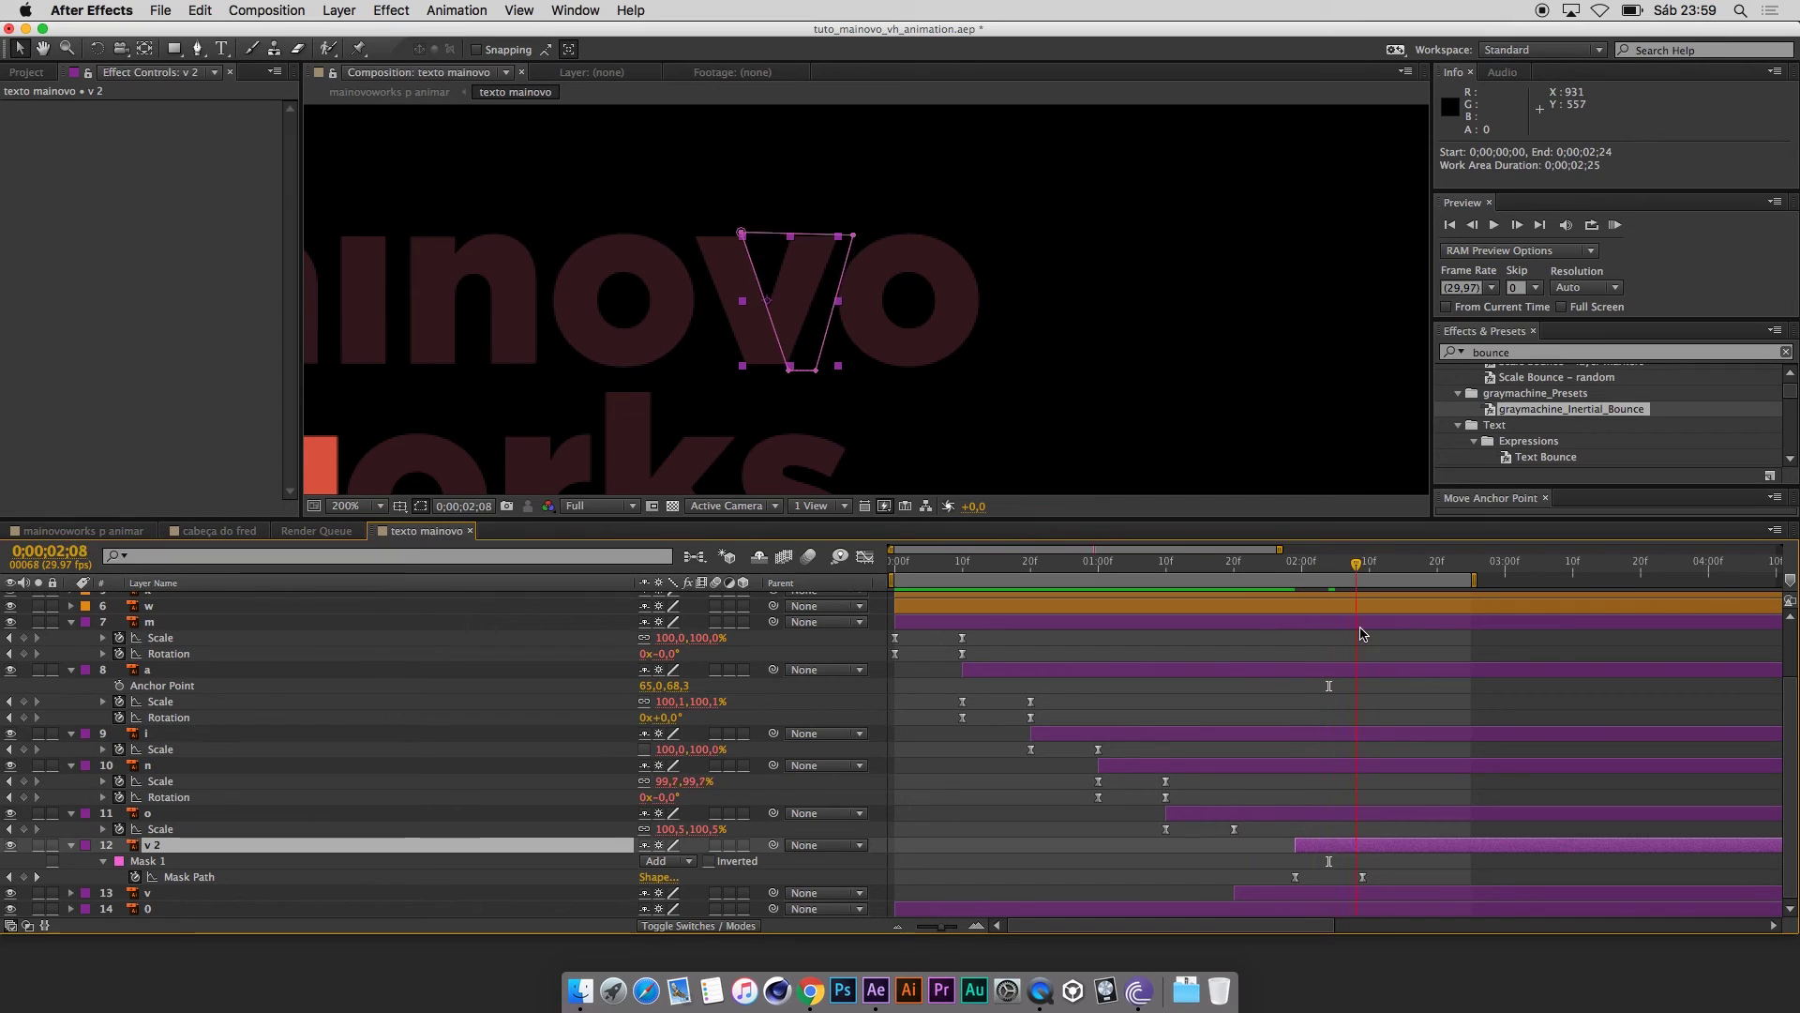
{"action": "key", "text": "super+a"}
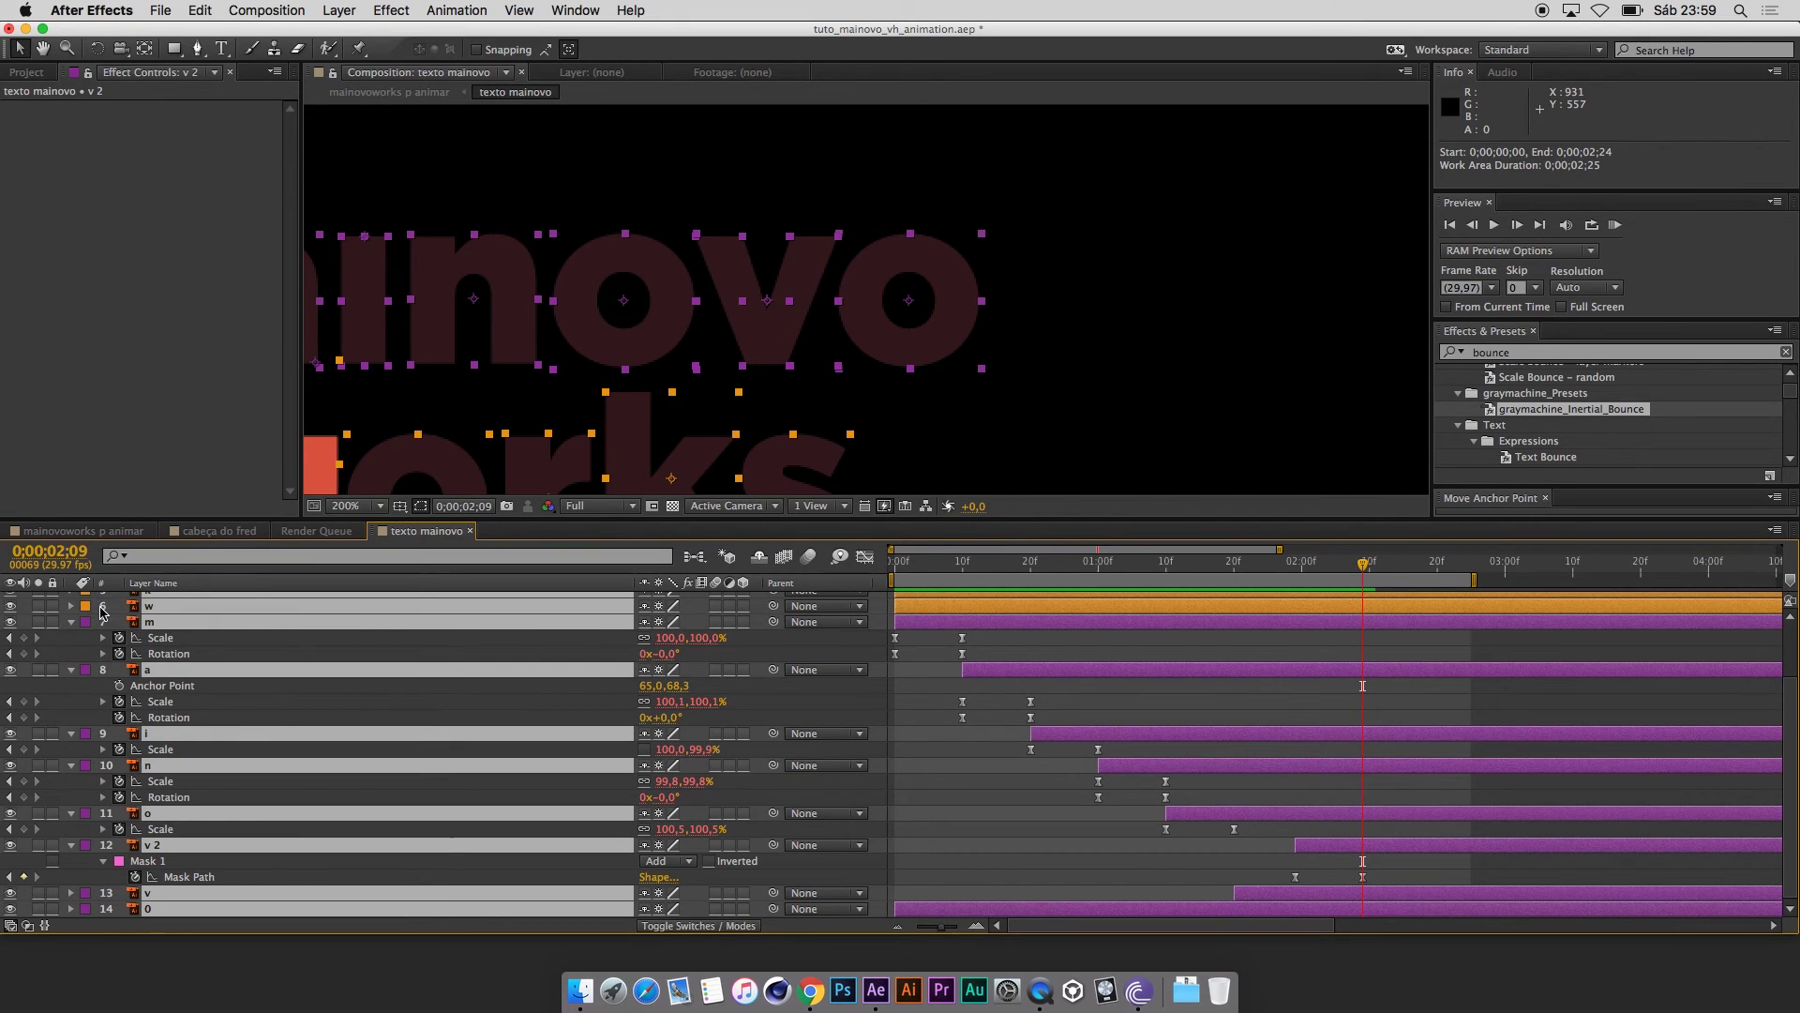
{"action": "left_click", "coordinate": [1437, 700]}
Pan to show the whole logo and duplicate the v 2 layer as v 3.
{"action": "key", "text": "h"}
{"action": "left_click_drag", "start_coordinate": [811, 369], "coordinate": [1133, 329]}
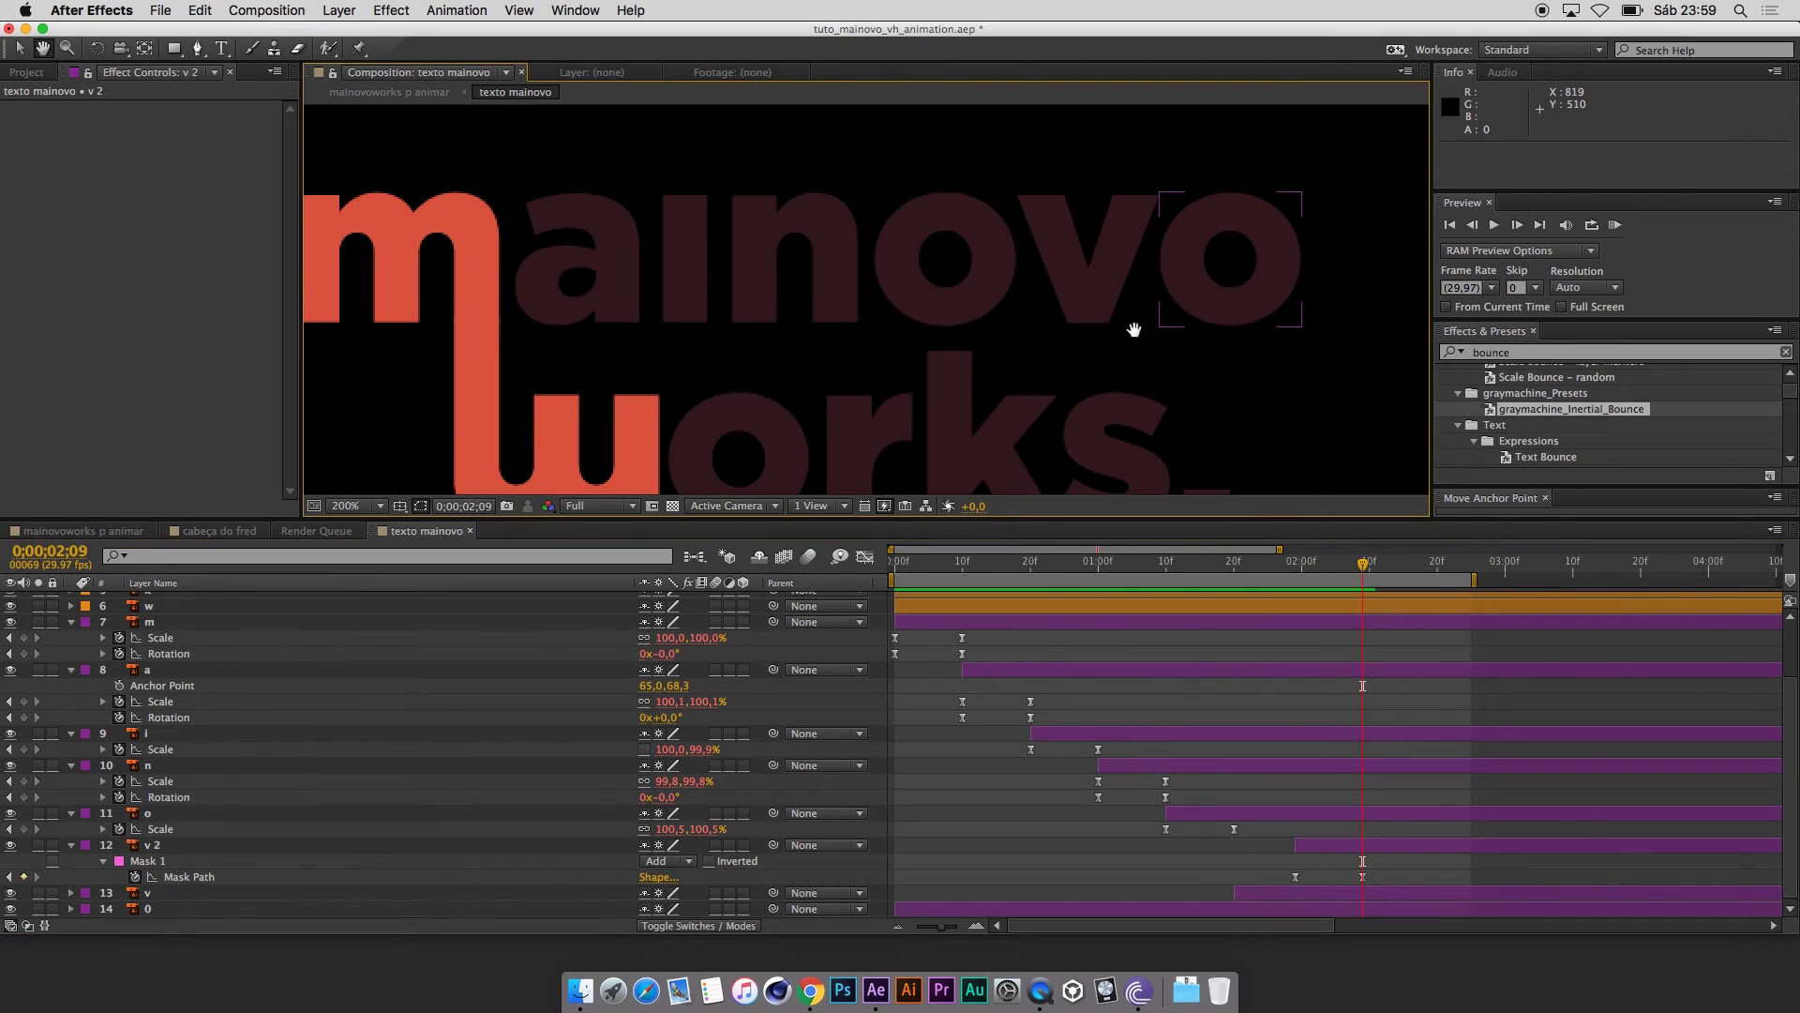
{"action": "key", "text": "v"}
{"action": "left_click", "coordinate": [1096, 264]}
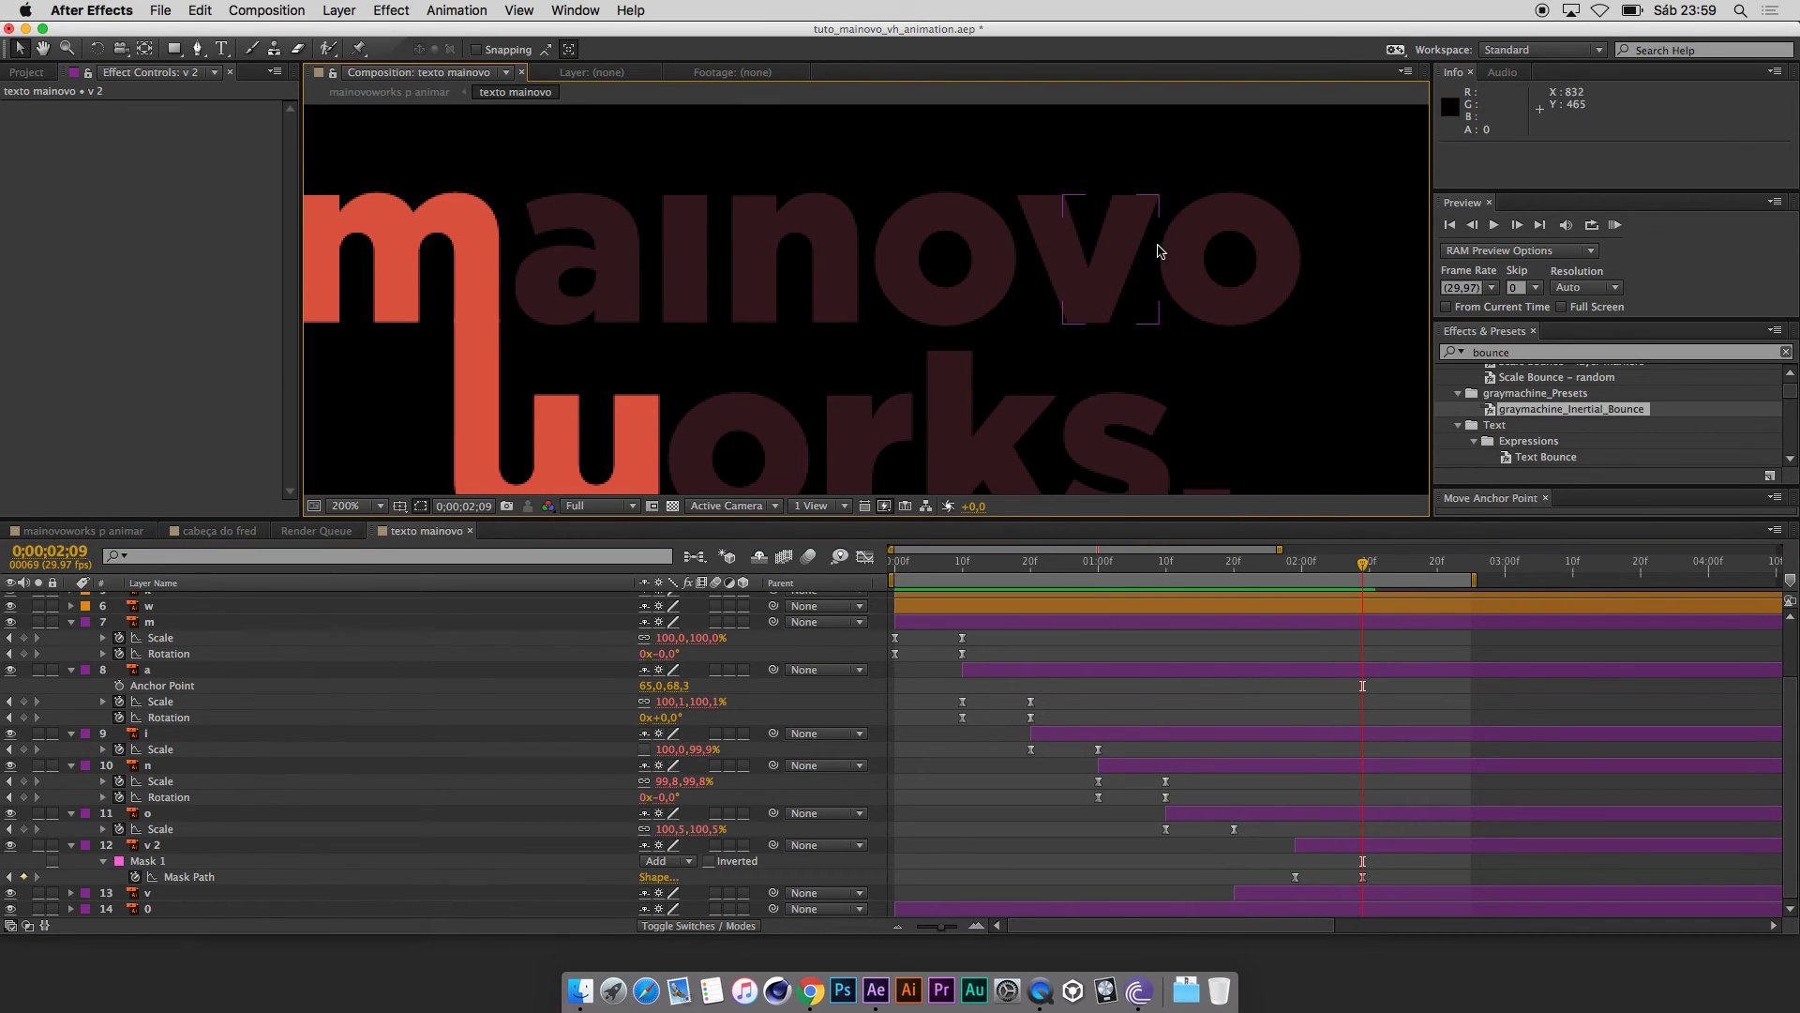
{"action": "left_click", "coordinate": [1112, 265]}
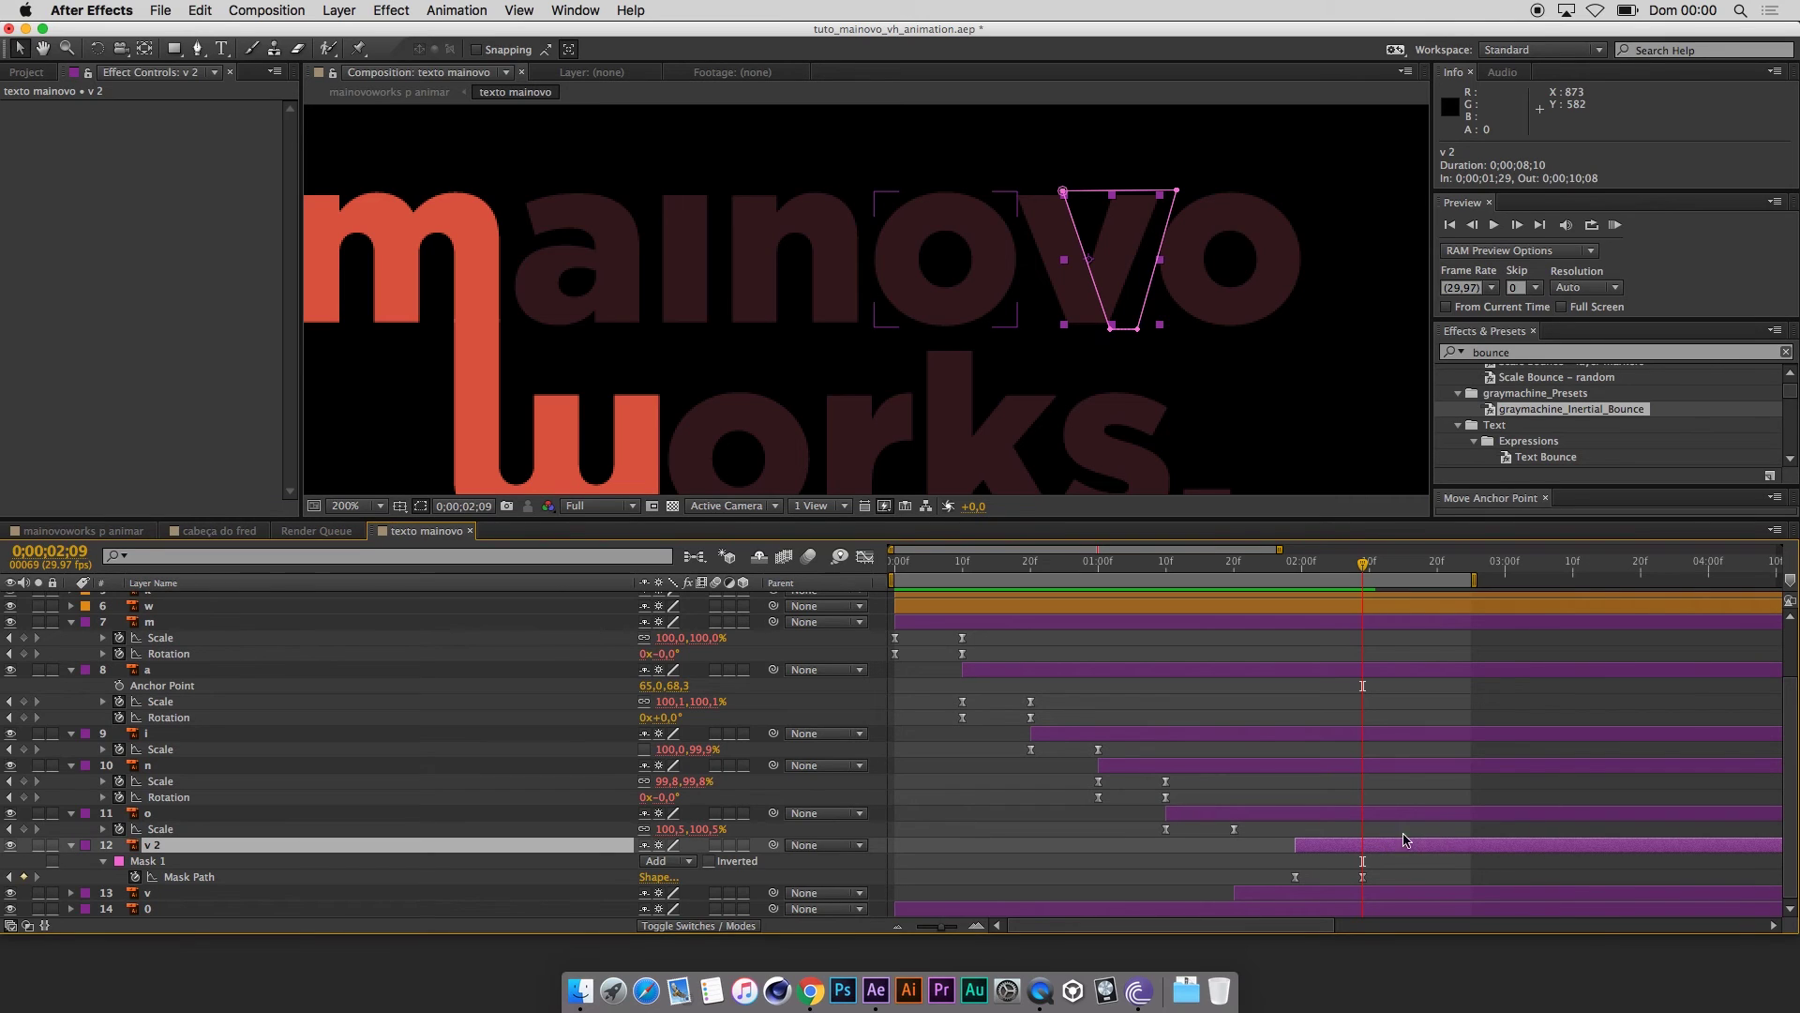
{"action": "key", "text": "super+d"}
Start v 2 a few frames earlier and apply the Fill effect to it via a 'fill' search.
{"action": "left_click", "coordinate": [1338, 864]}
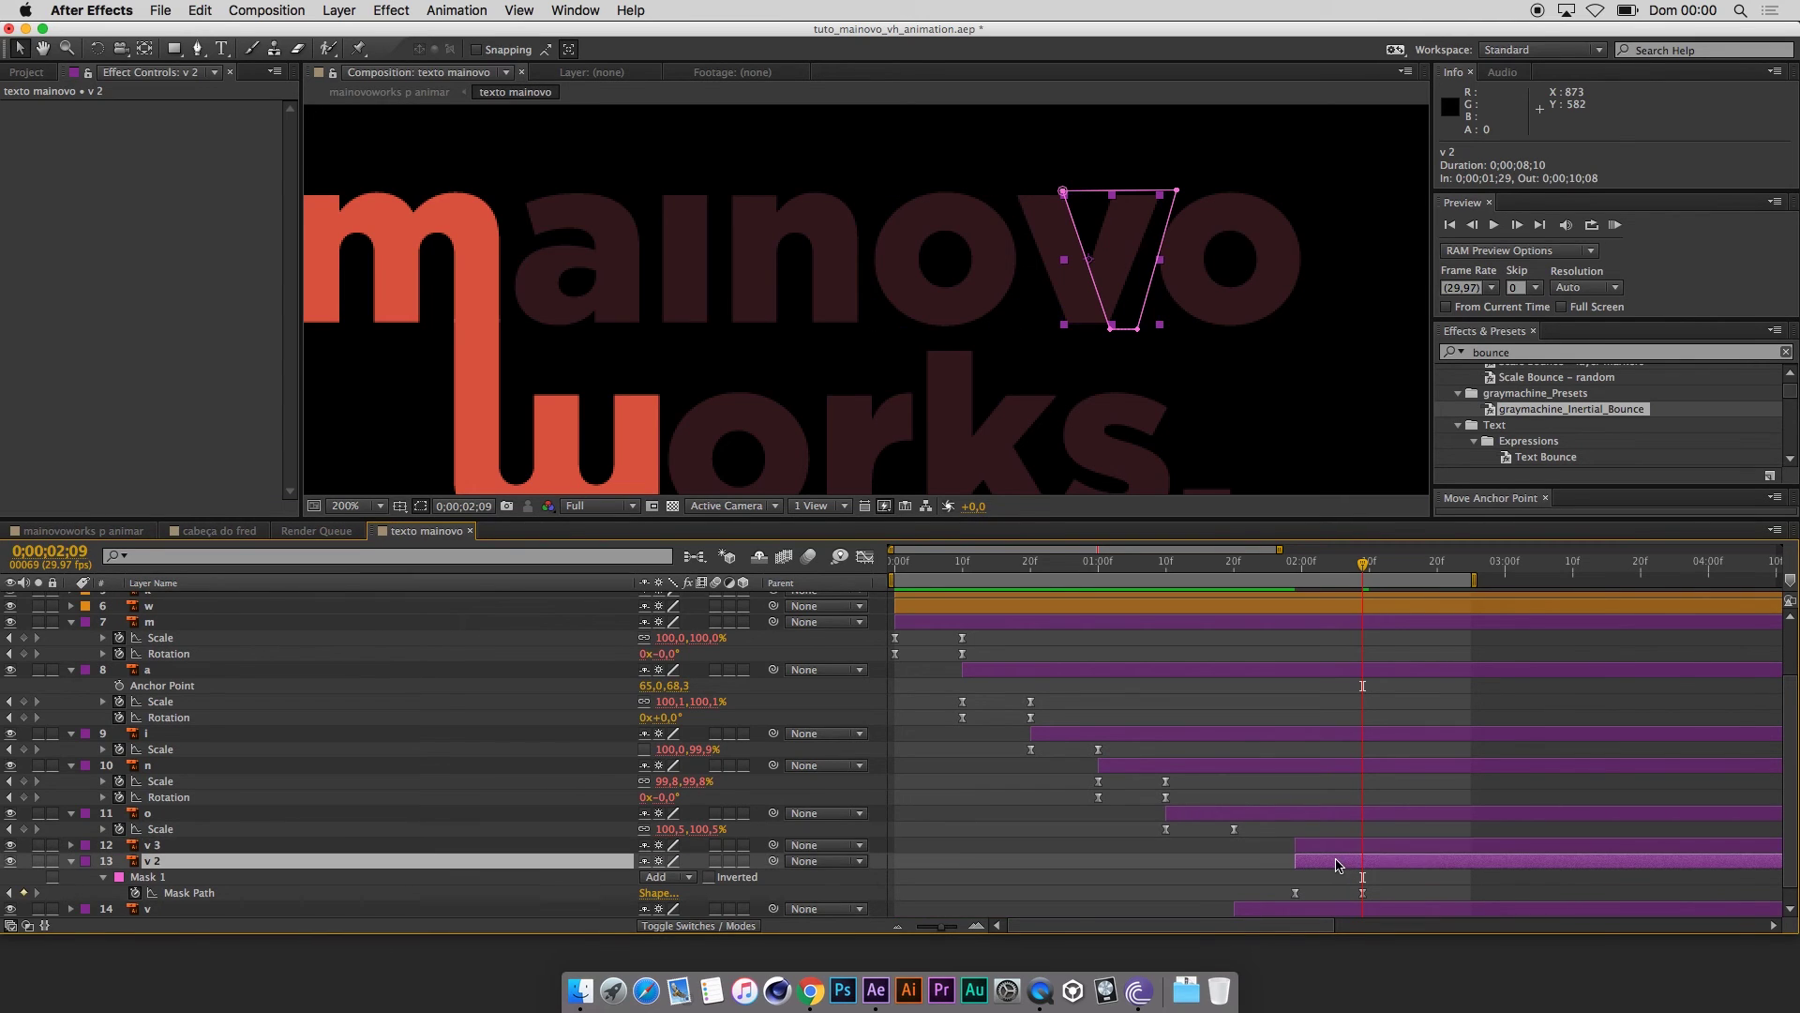
{"action": "left_click_drag", "start_coordinate": [1334, 863], "coordinate": [1306, 862]}
{"action": "left_click_drag", "start_coordinate": [1539, 354], "coordinate": [1451, 361]}
{"action": "key", "text": "BackSpace"}
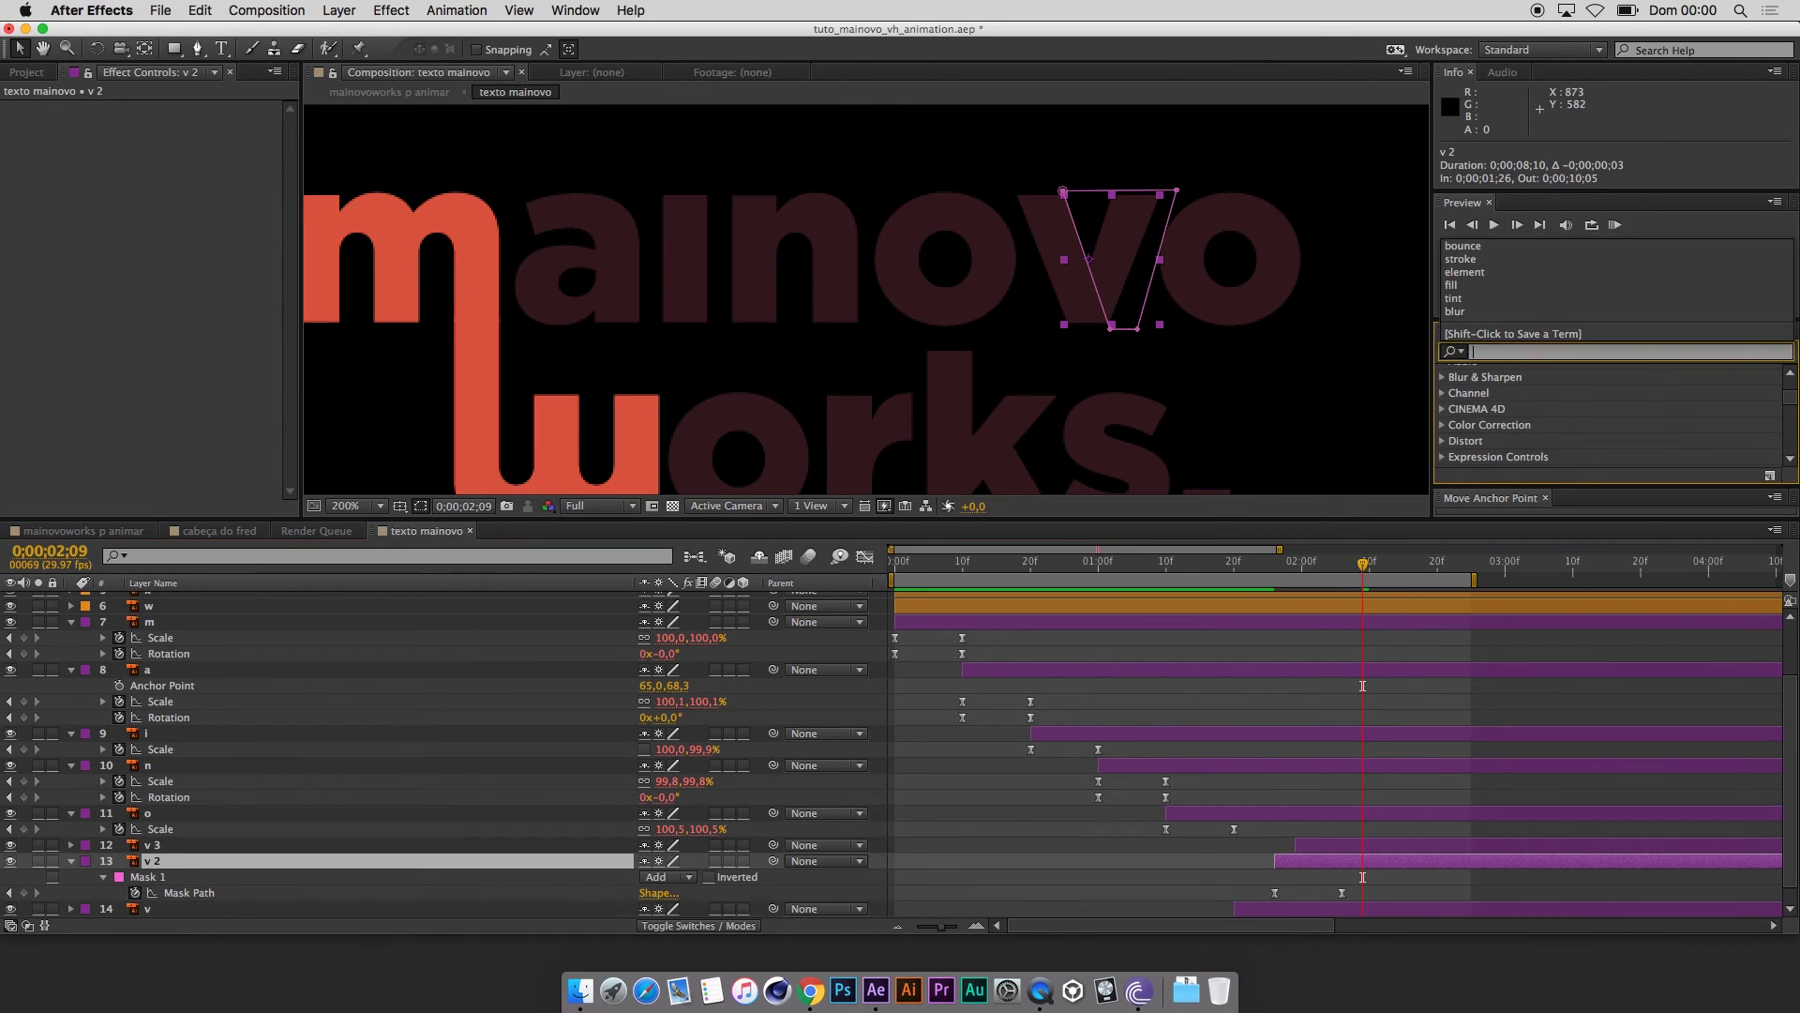
{"action": "type", "text": "fill"}
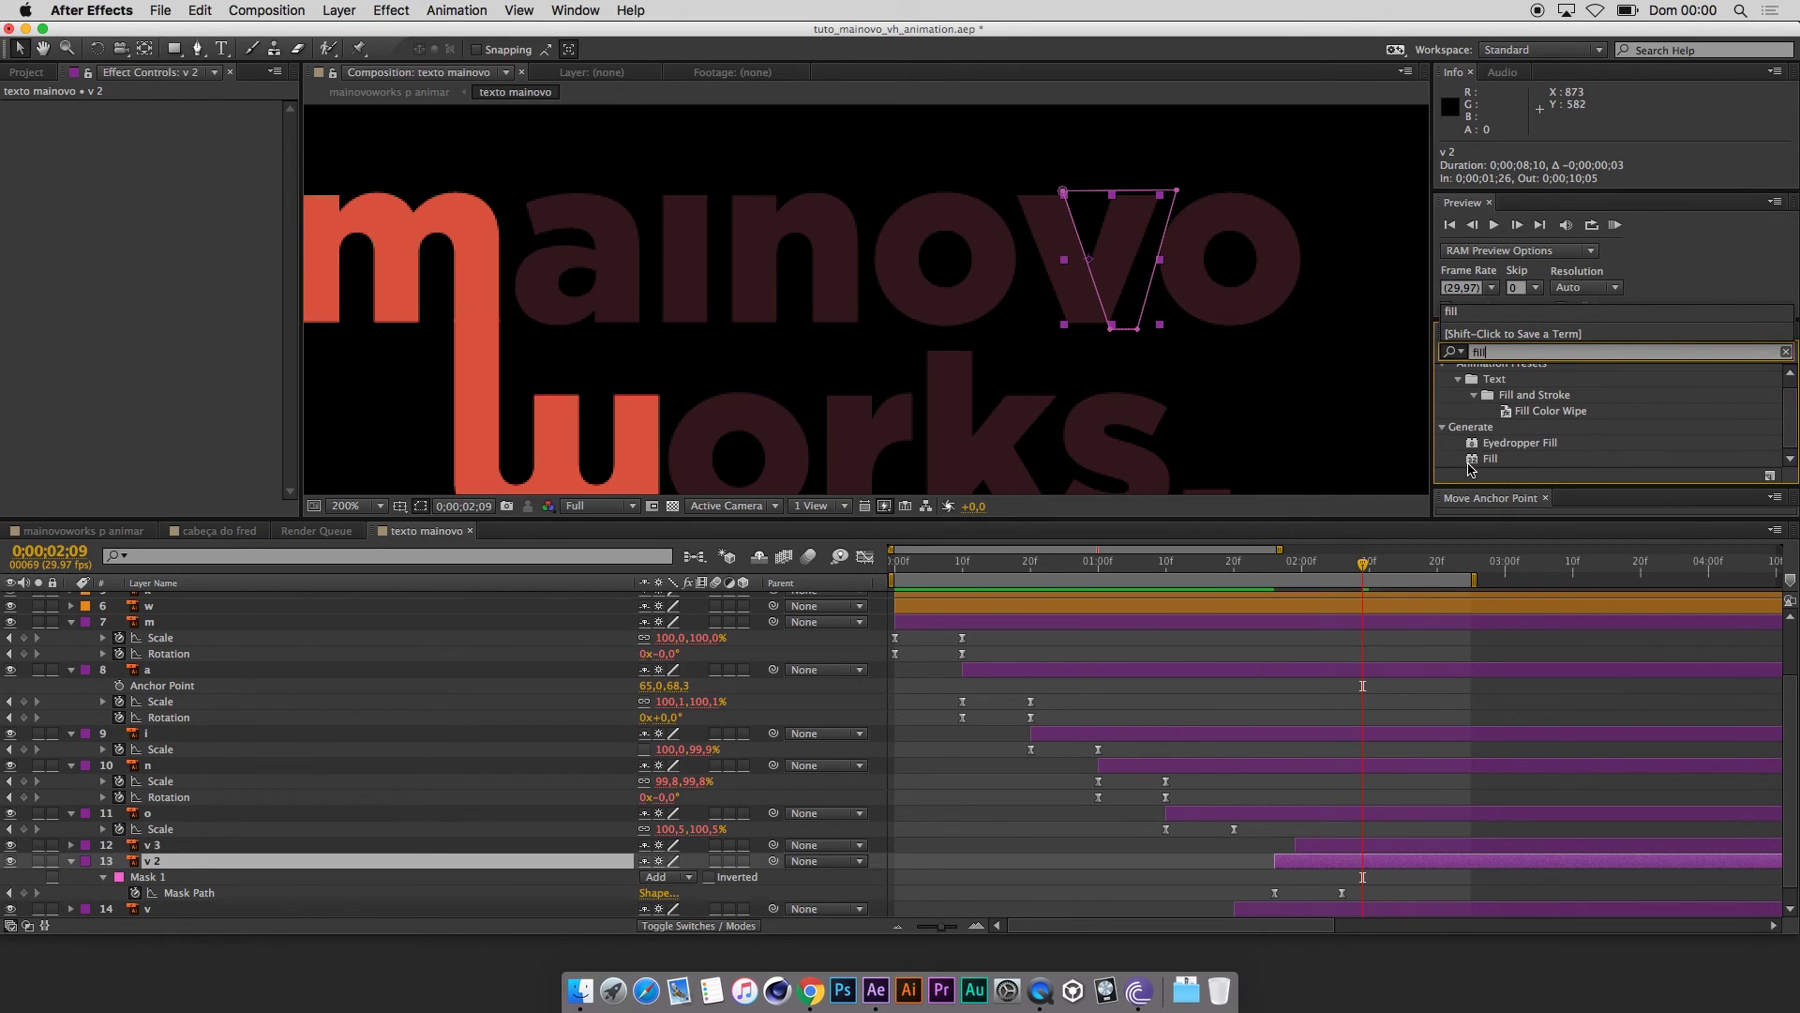
{"action": "double_click", "coordinate": [1476, 460]}
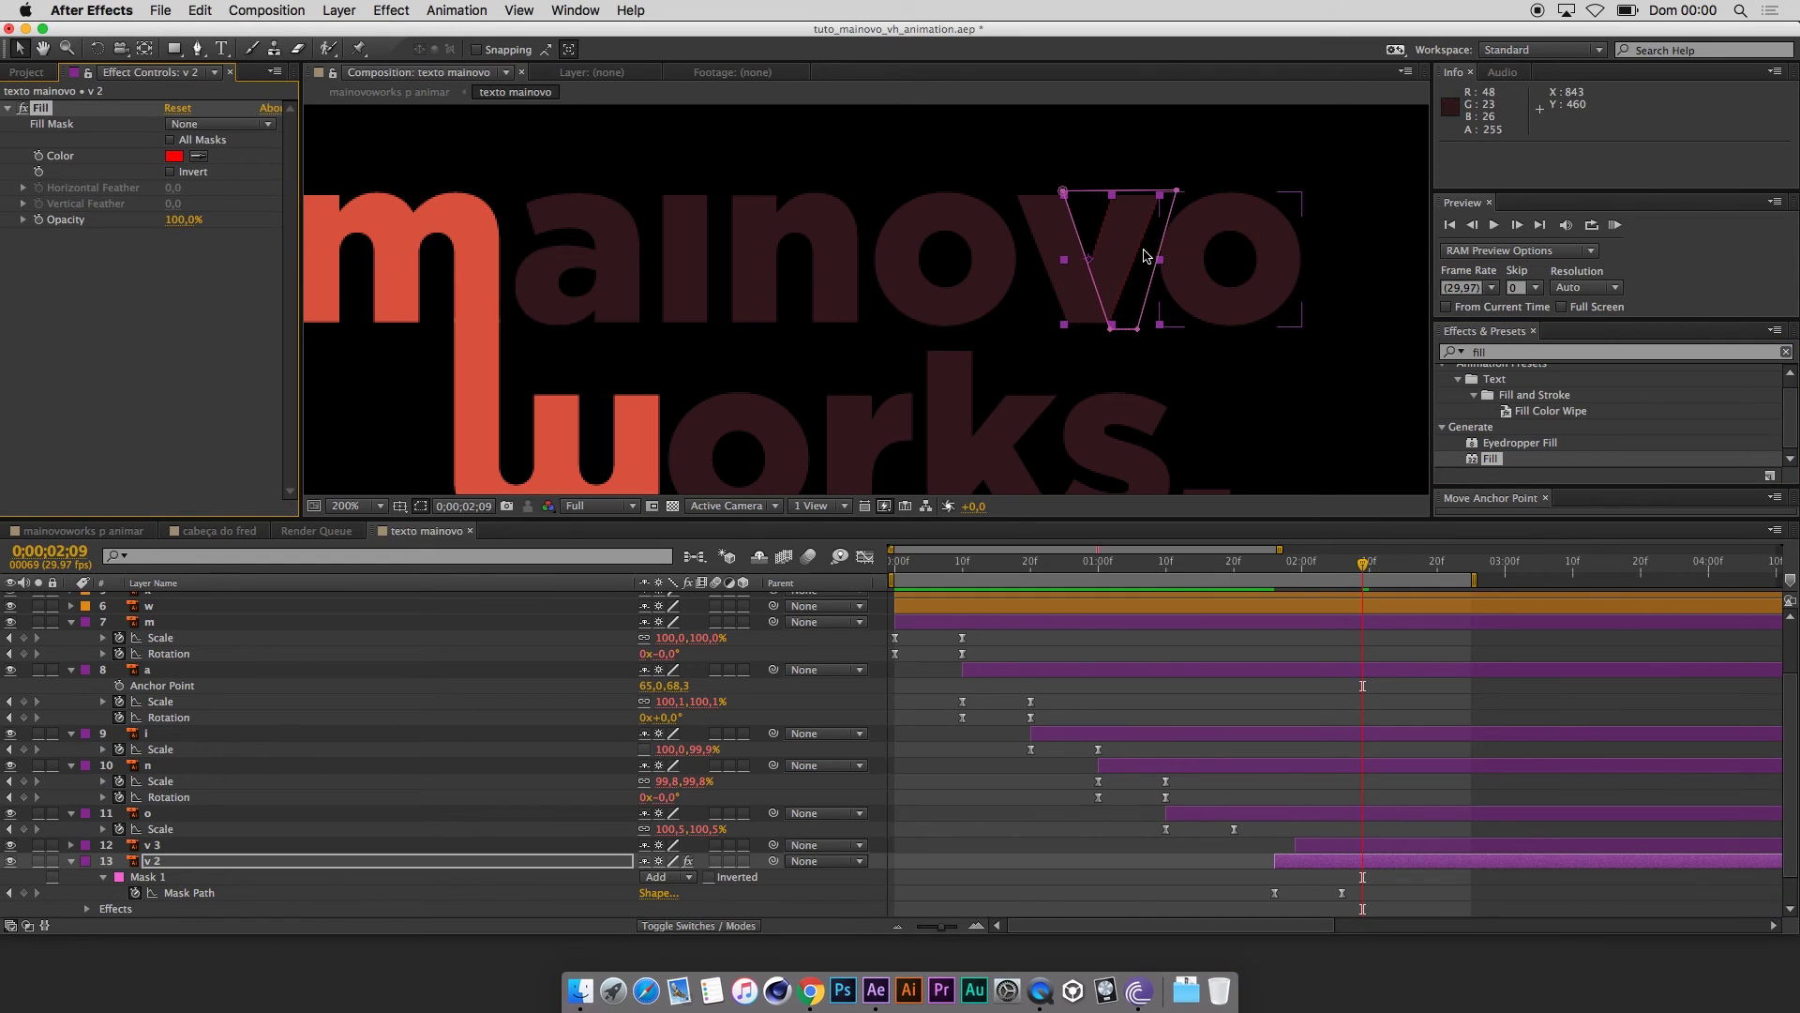
Set v 2's Fill colour to the red sampled from the m, and start v 3 one frame later.
{"action": "left_click", "coordinate": [197, 153]}
{"action": "left_click", "coordinate": [401, 240]}
{"action": "left_click", "coordinate": [1449, 881]}
{"action": "left_click_drag", "start_coordinate": [1264, 565], "coordinate": [1314, 581]}
{"action": "left_click", "coordinate": [1361, 851]}
{"action": "left_click_drag", "start_coordinate": [1361, 851], "coordinate": [1367, 851]}
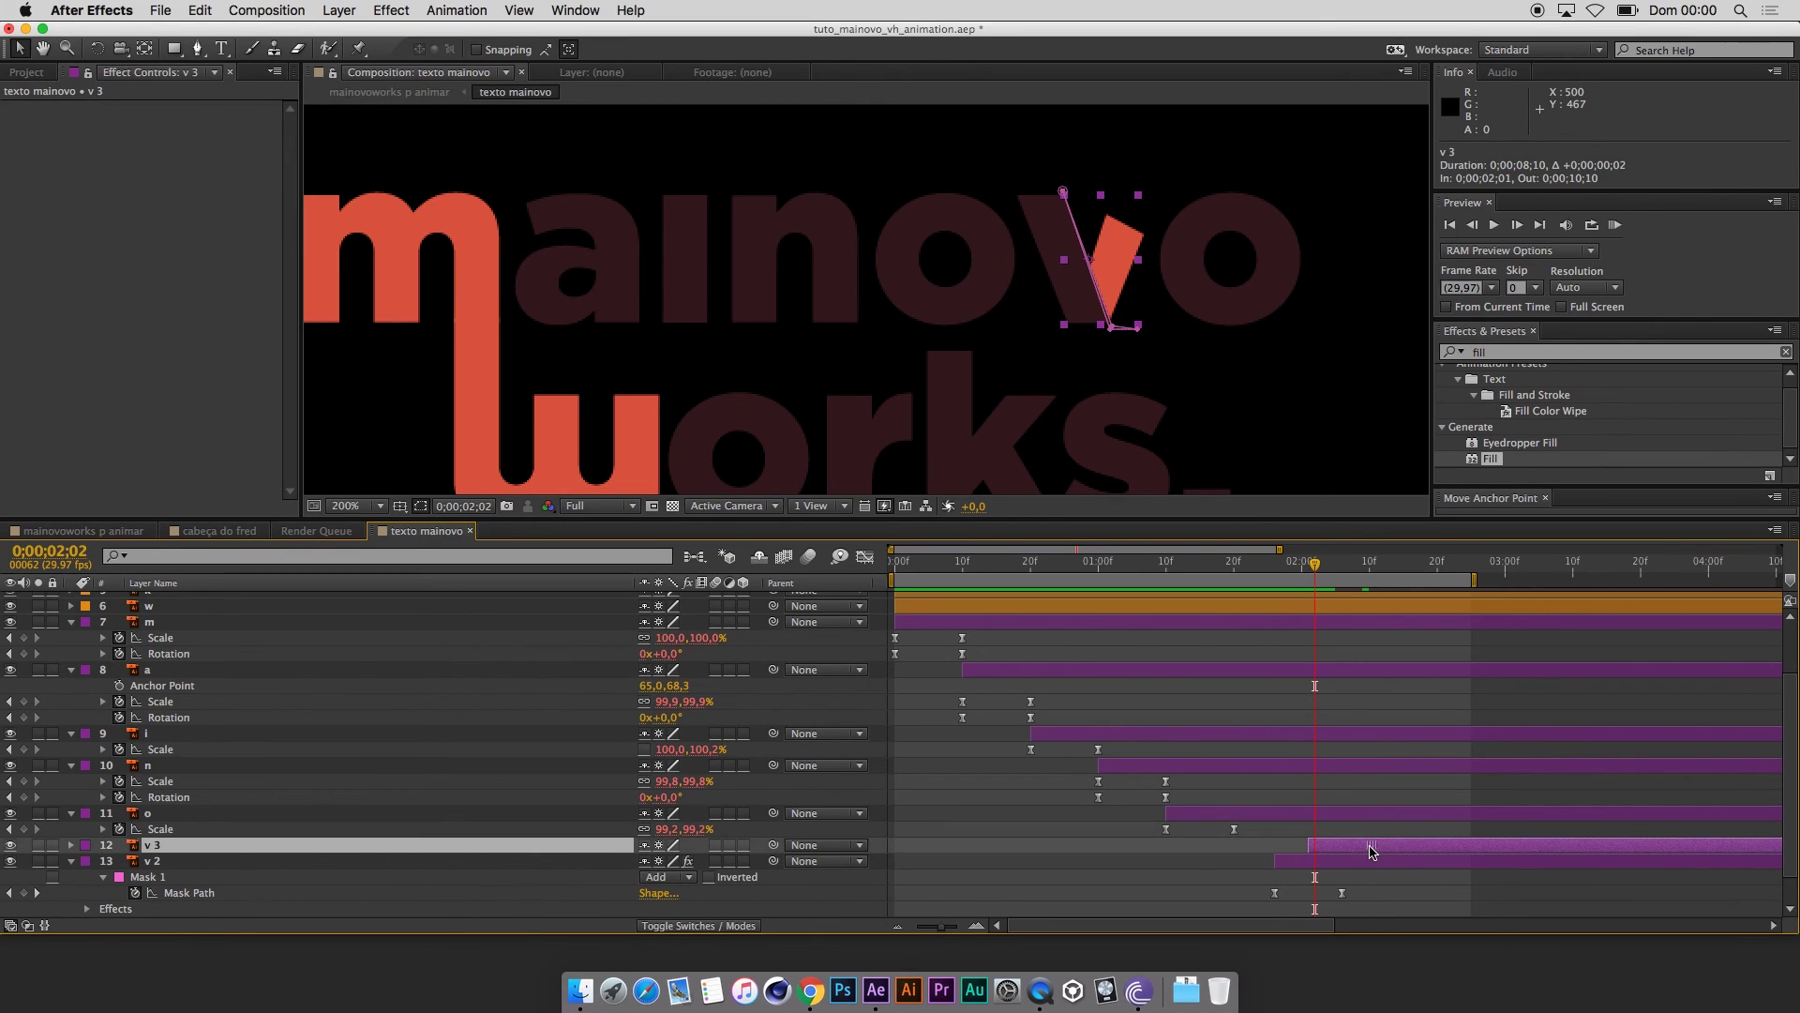
{"action": "left_click", "coordinate": [1427, 919]}
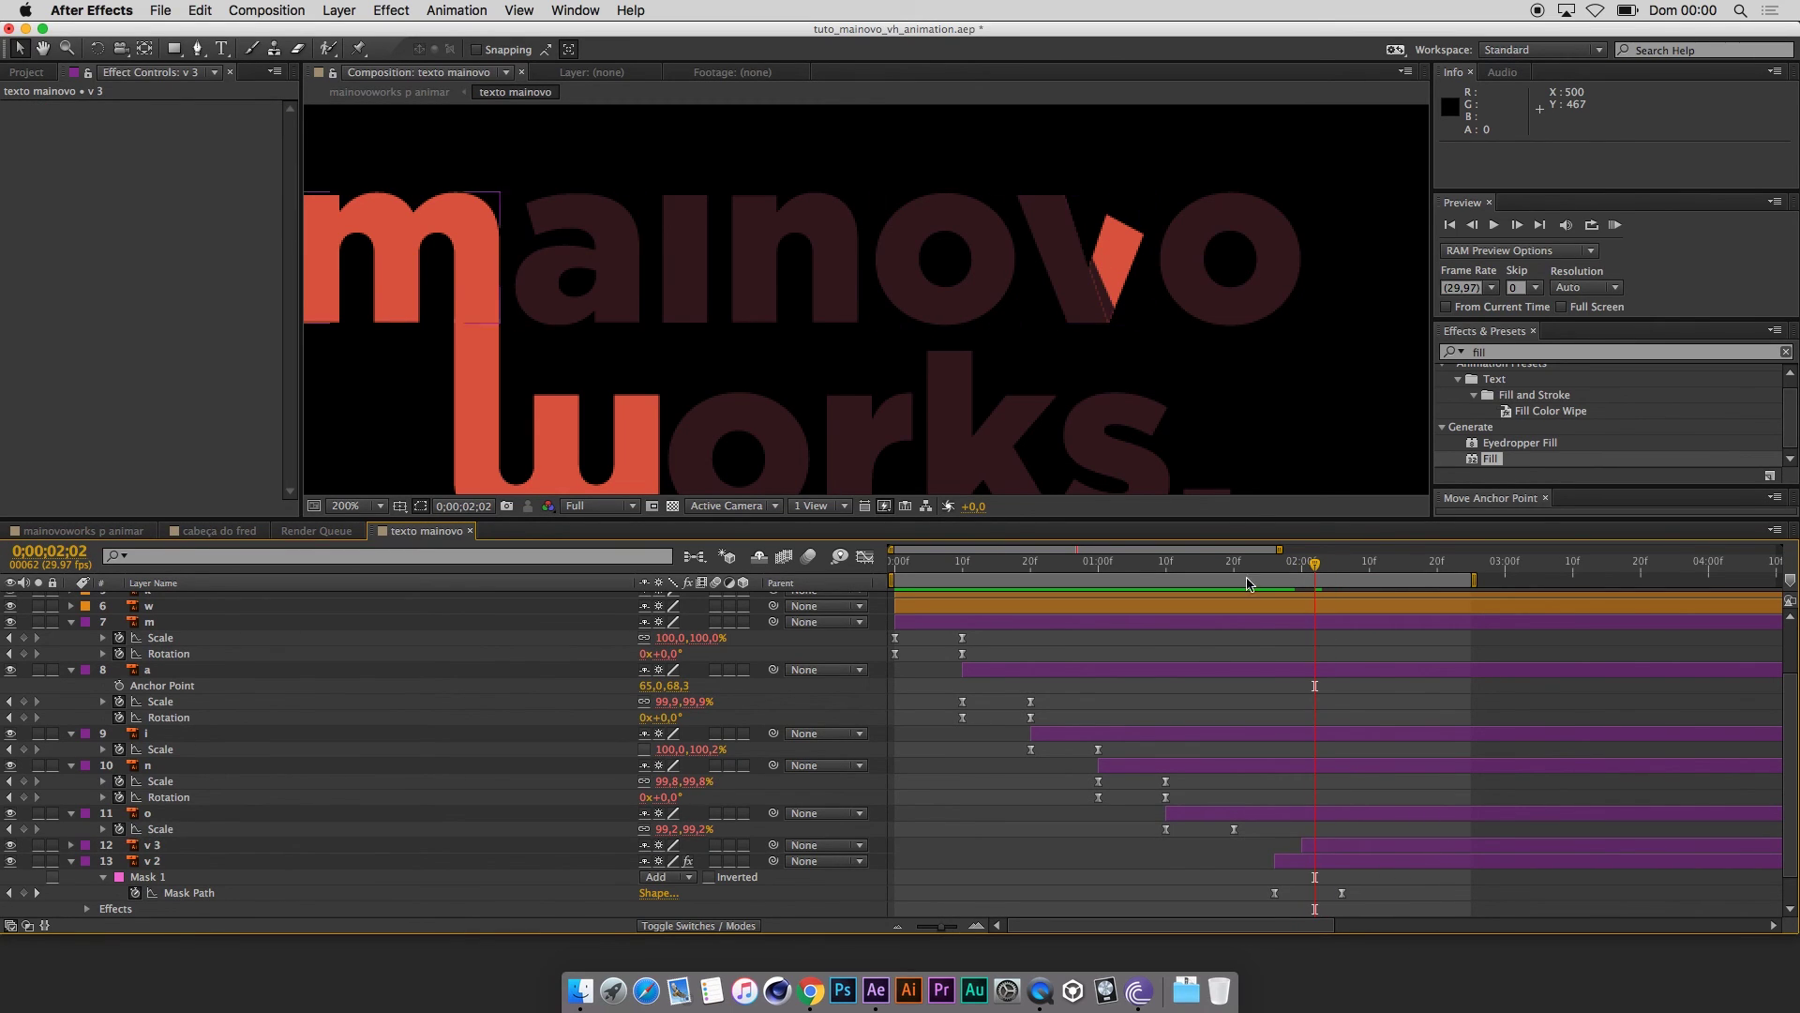
{"action": "left_click_drag", "start_coordinate": [1315, 562], "coordinate": [1241, 566]}
{"action": "key", "text": "space"}
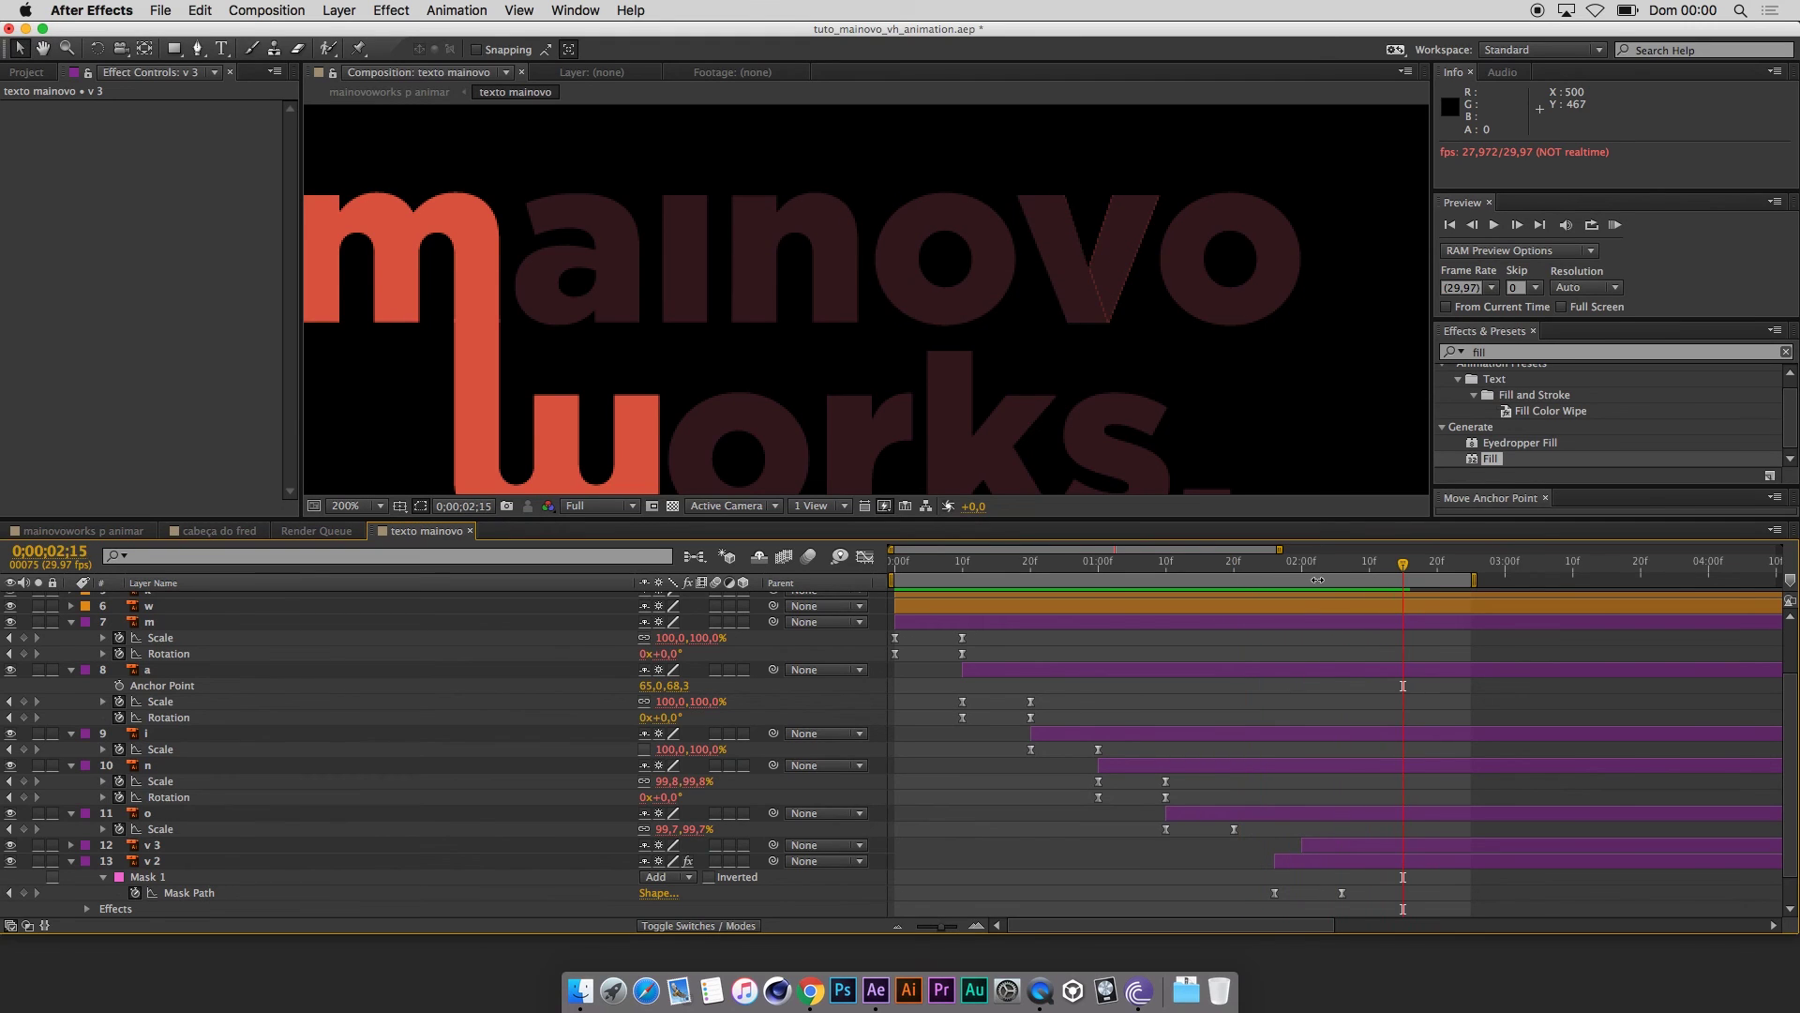
{"action": "left_click", "coordinate": [1357, 848]}
{"action": "scroll", "coordinate": [1172, 240], "scroll_direction": "up", "scroll_amount": 3}
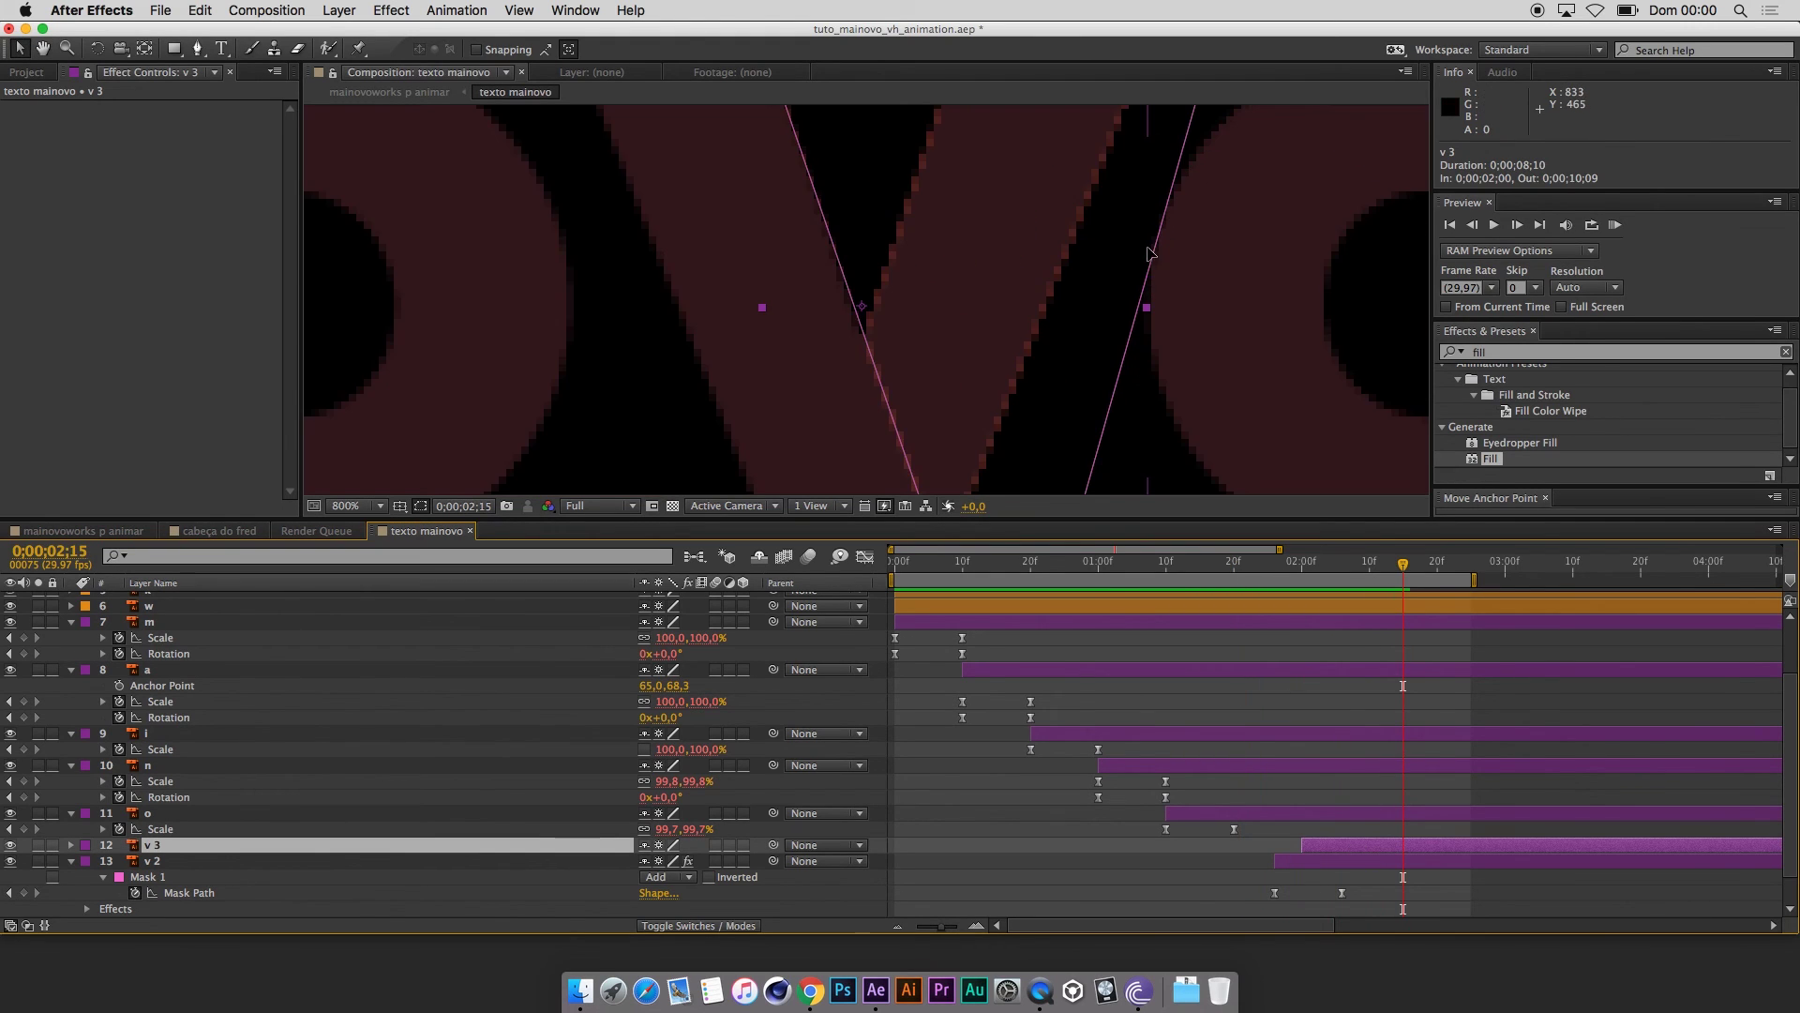
{"action": "scroll", "coordinate": [1098, 271], "scroll_direction": "down", "scroll_amount": 1}
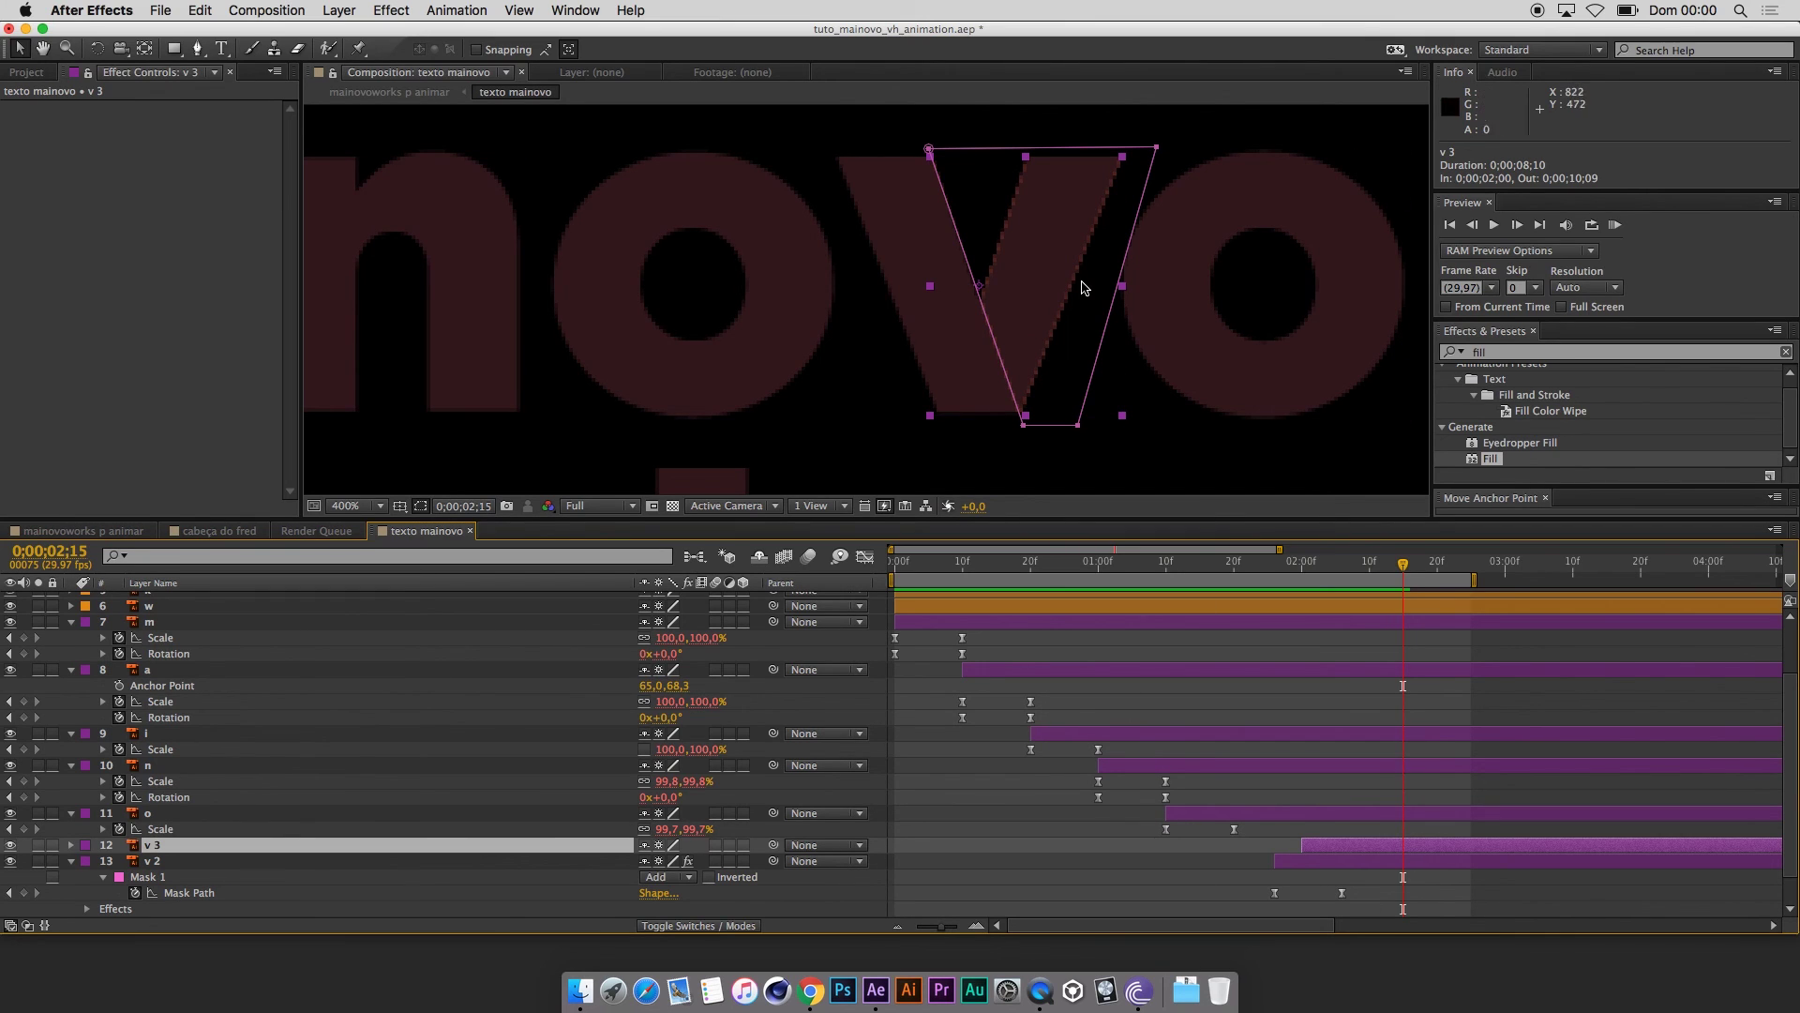
{"action": "left_click", "coordinate": [1341, 861]}
{"action": "left_click_drag", "start_coordinate": [1026, 157], "coordinate": [1037, 181]}
{"action": "key", "text": "super+z"}
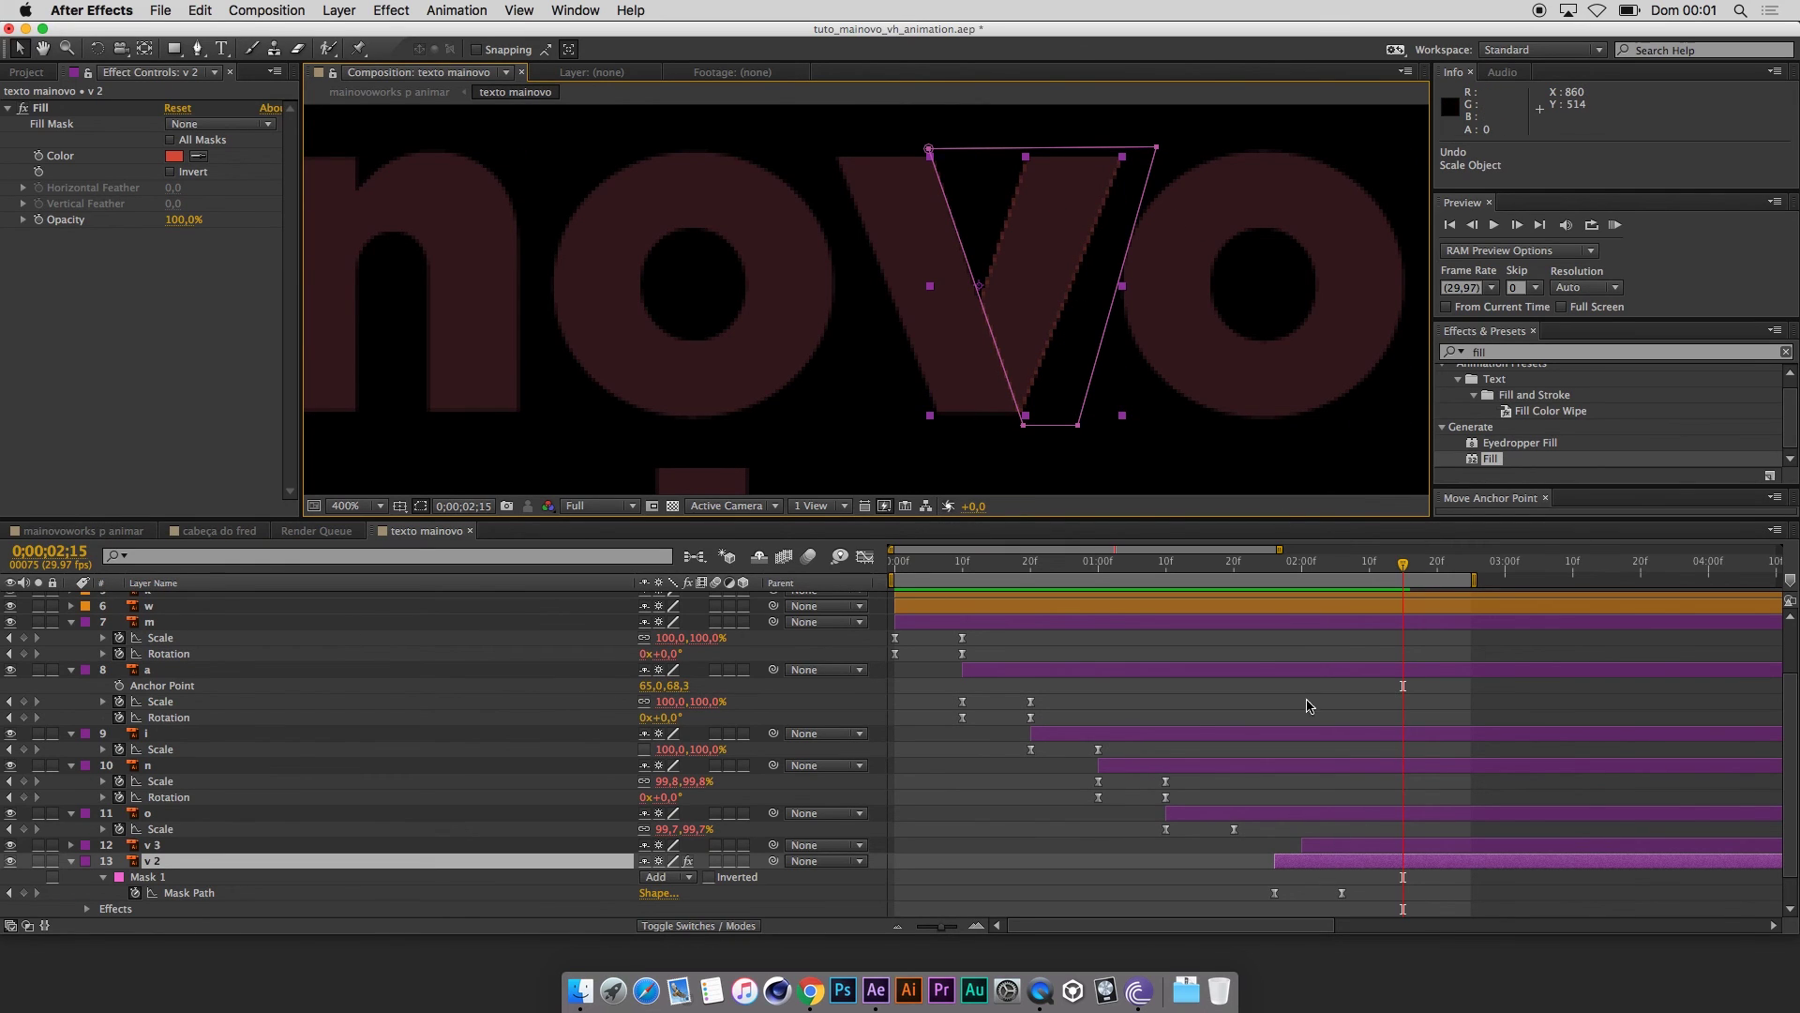
Move v 2 to start at 0;00;01;23, then scrub back to 0;00;01;17 to check the v fill.
{"action": "mouse_move", "coordinate": [1259, 566]}
{"action": "left_mouse_down"}
{"action": "mouse_move", "coordinate": [1325, 587]}
{"action": "mouse_move", "coordinate": [1308, 587]}
{"action": "left_mouse_up"}
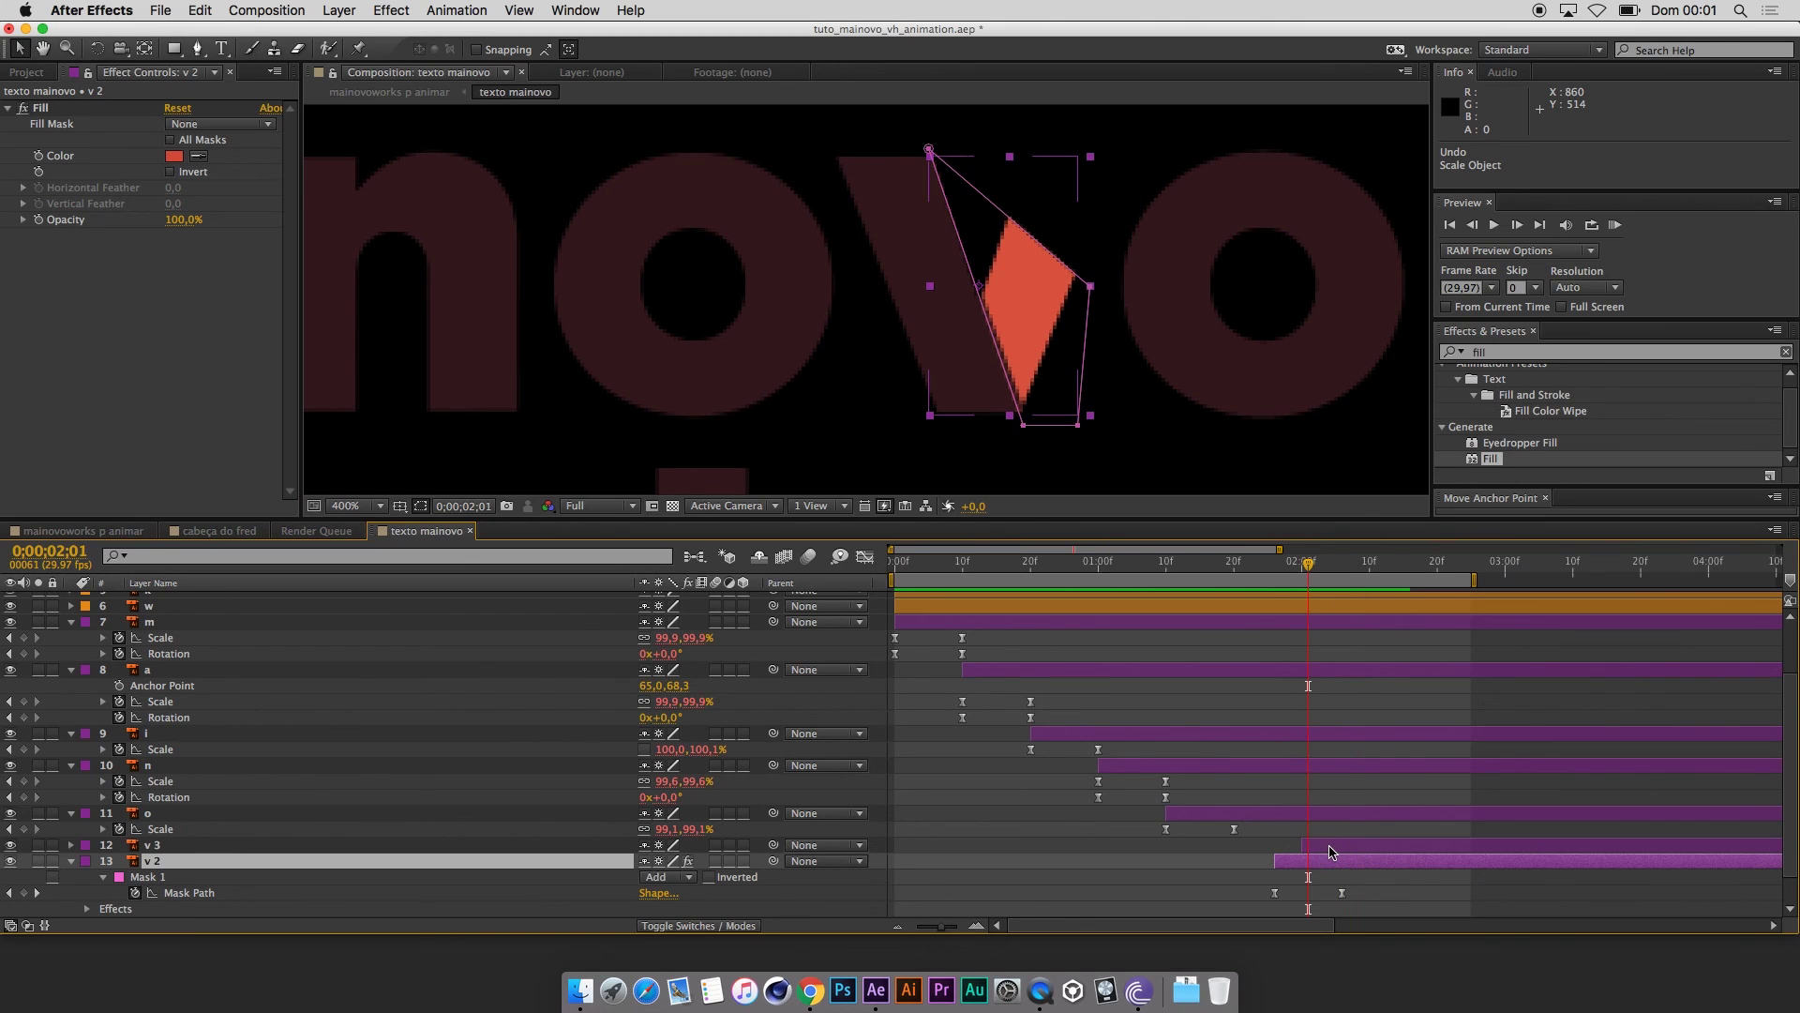
{"action": "left_click_drag", "start_coordinate": [1328, 862], "coordinate": [1305, 864]}
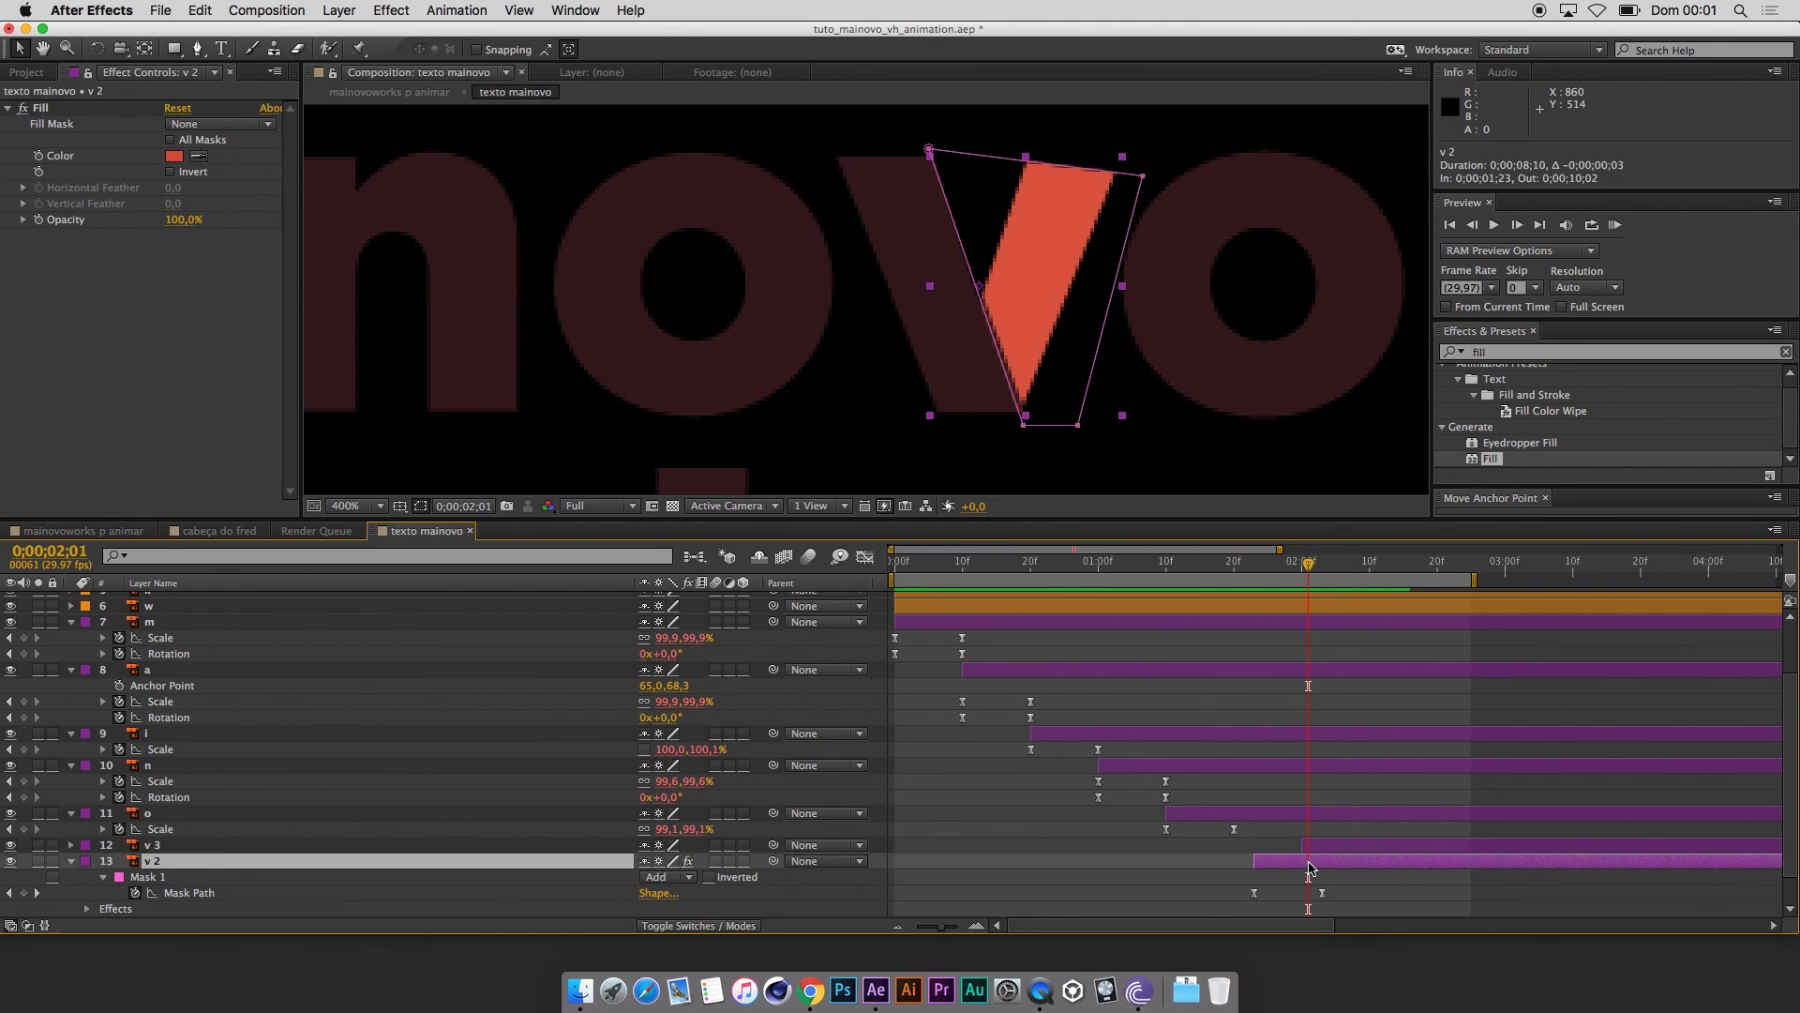
{"action": "mouse_move", "coordinate": [1206, 574]}
{"action": "left_mouse_down"}
{"action": "mouse_move", "coordinate": [1315, 629]}
{"action": "mouse_move", "coordinate": [1281, 629]}
{"action": "left_mouse_up"}
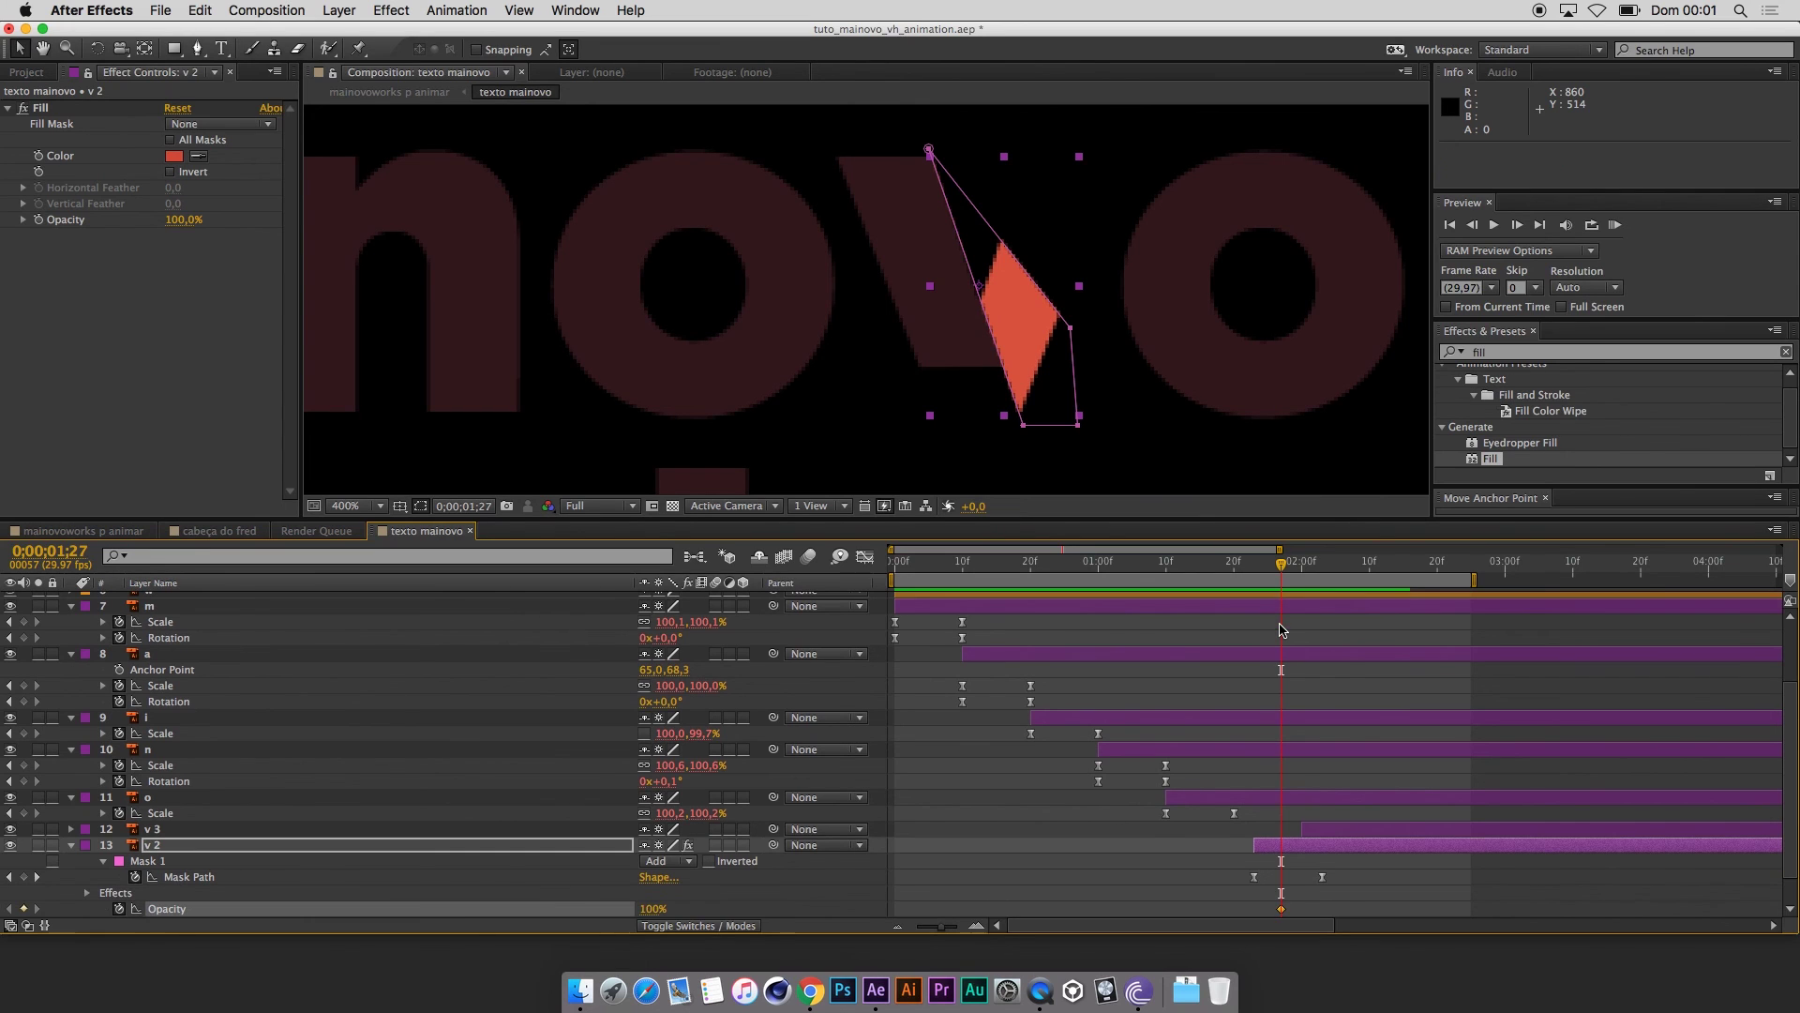
{"action": "left_click_drag", "start_coordinate": [1281, 629], "coordinate": [1213, 647]}
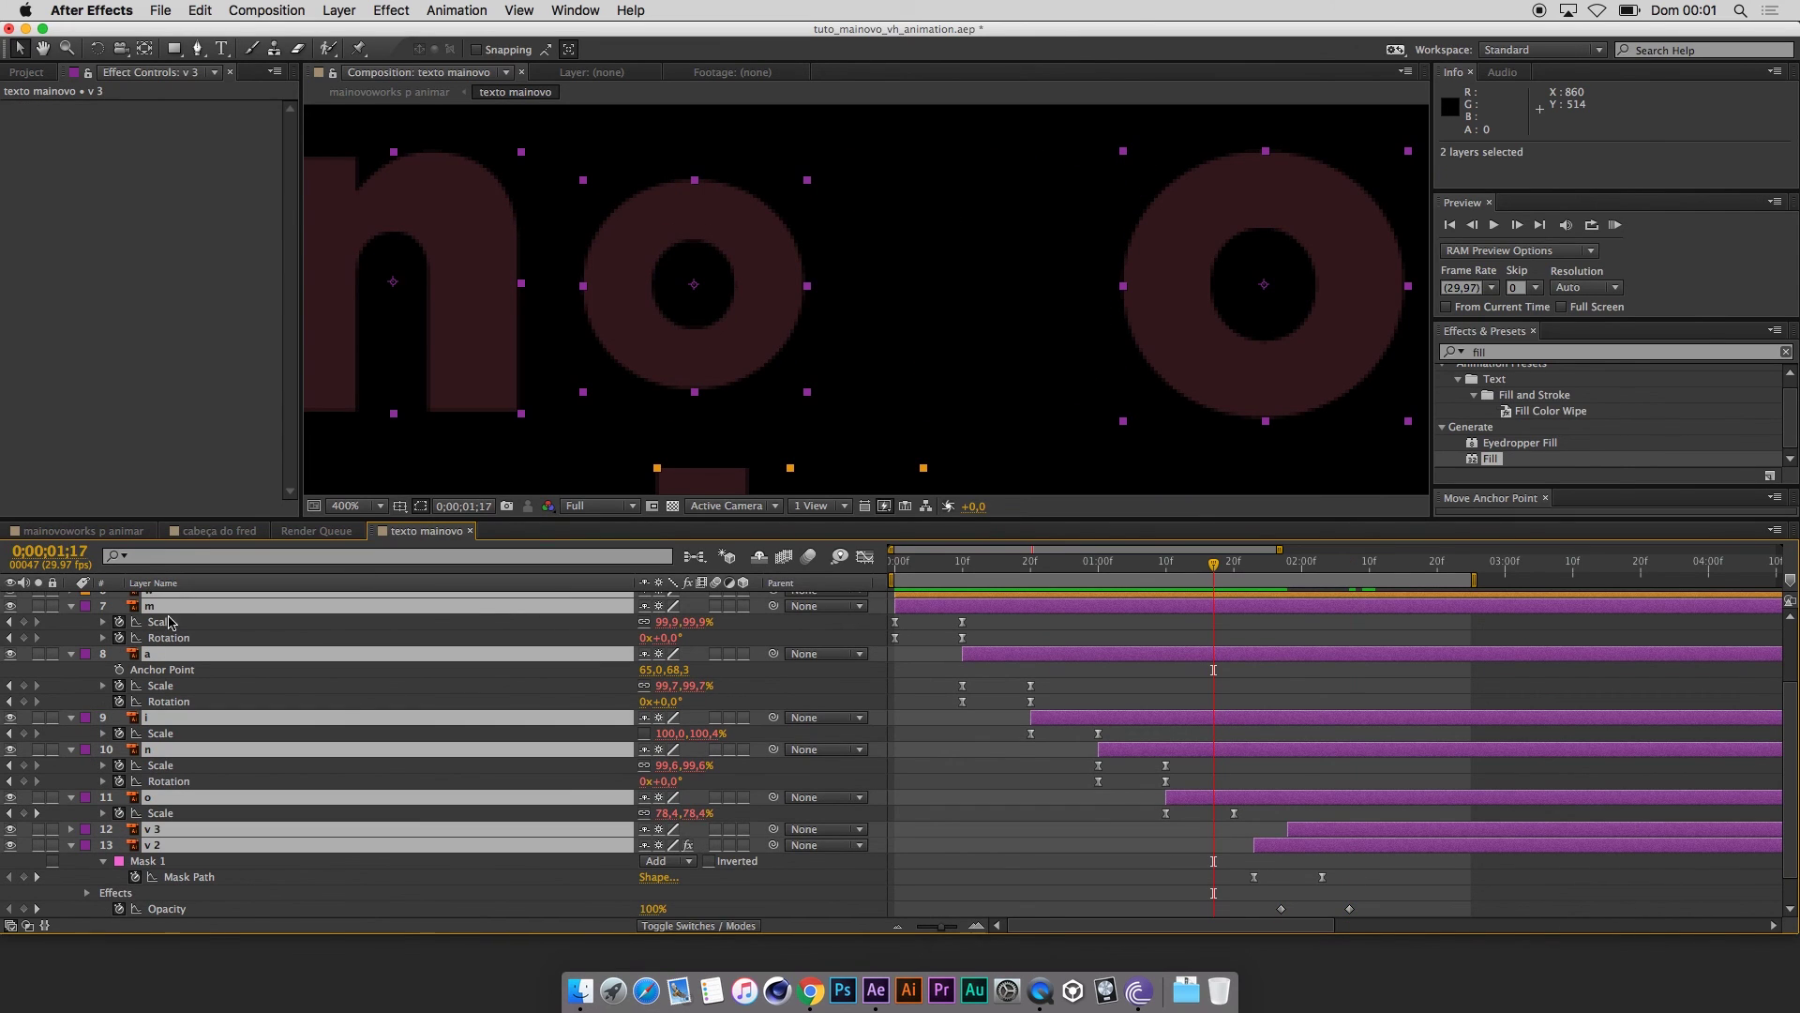
Collapse all layer properties, play the letters, and shift v 3 and v 2 slightly later.
{"action": "key", "text": "super+a"}
{"action": "key", "text": "u"}
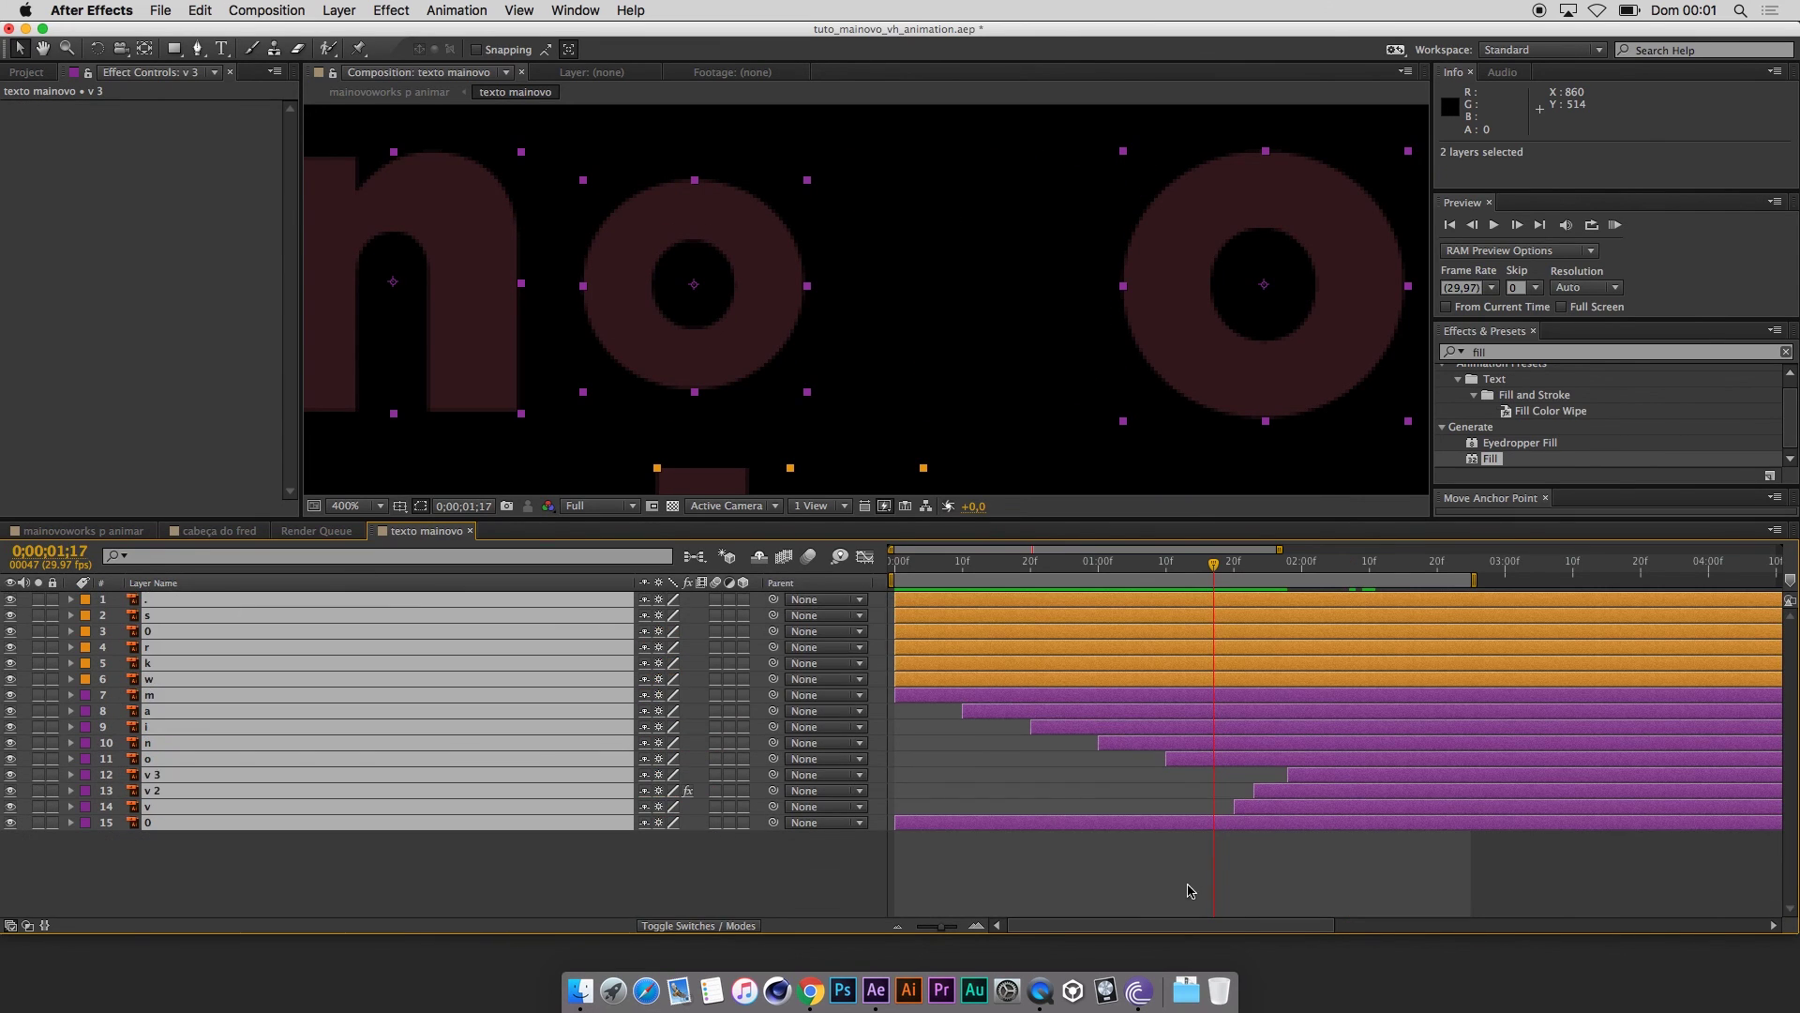
{"action": "left_click", "coordinate": [1185, 887]}
{"action": "left_click", "coordinate": [1207, 586]}
{"action": "key", "text": "space"}
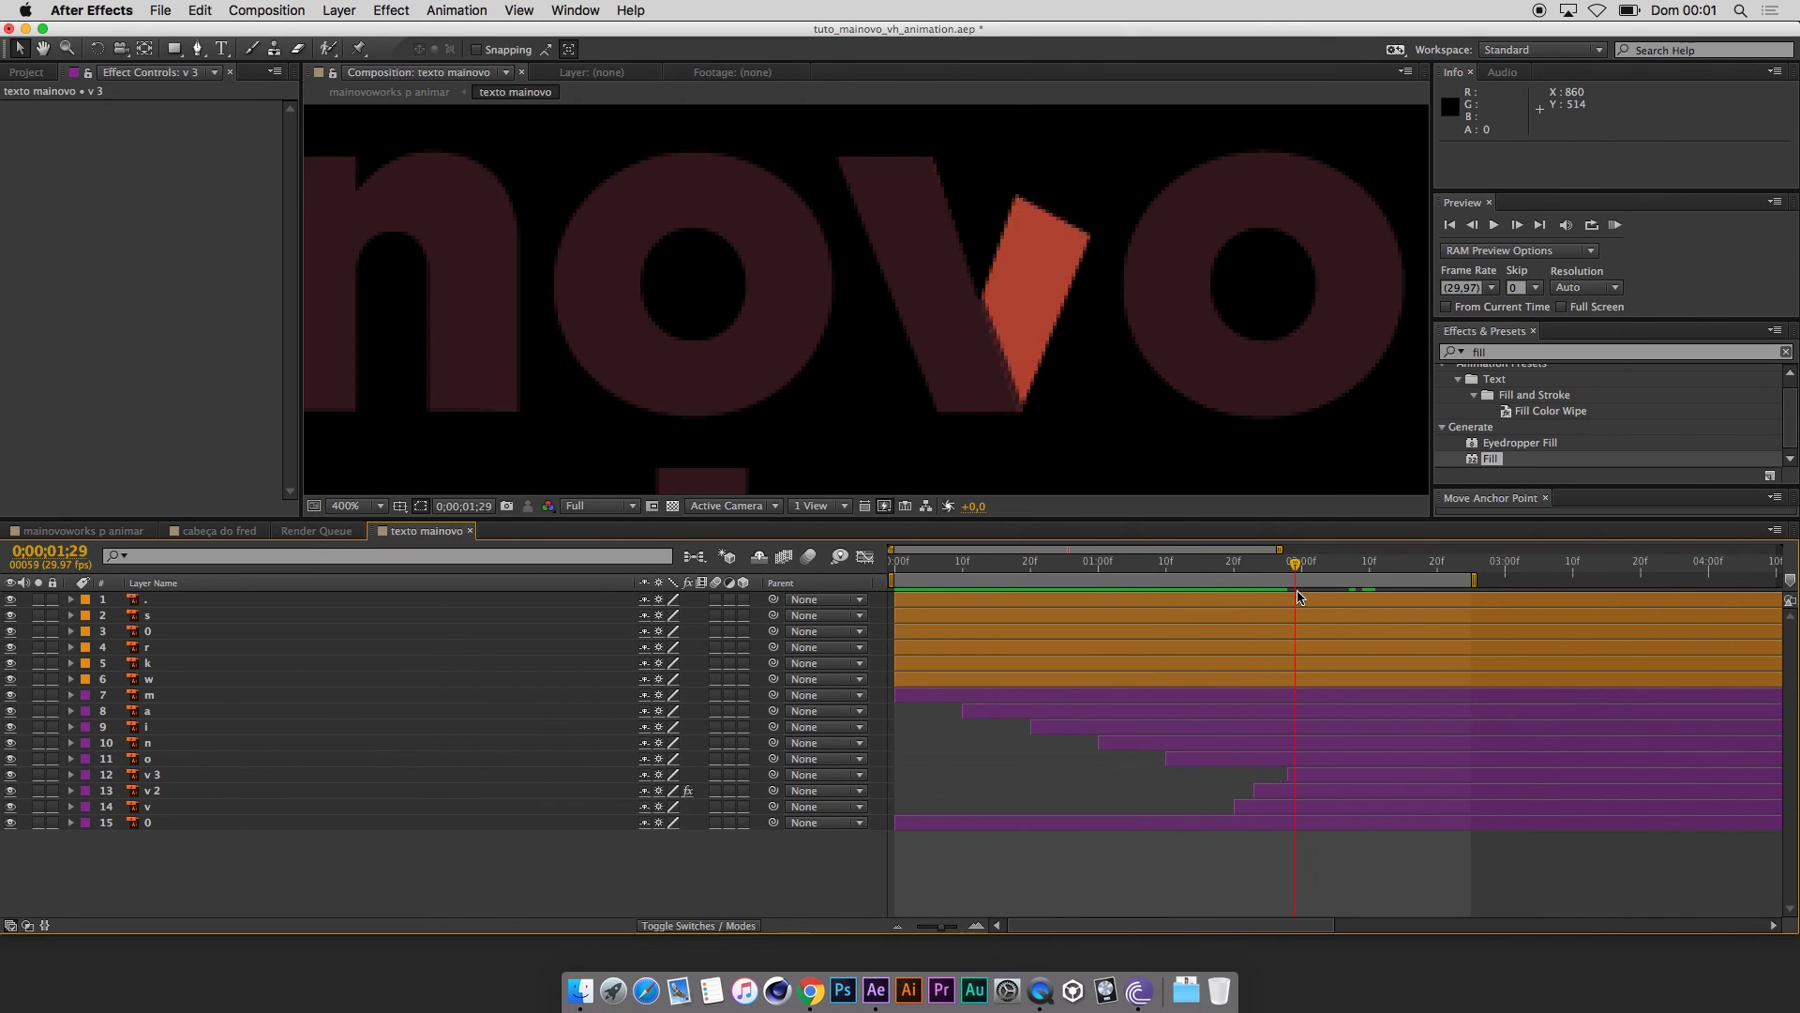
{"action": "left_click", "coordinate": [1305, 774]}
{"action": "left_click", "coordinate": [1289, 790], "text": "shift"}
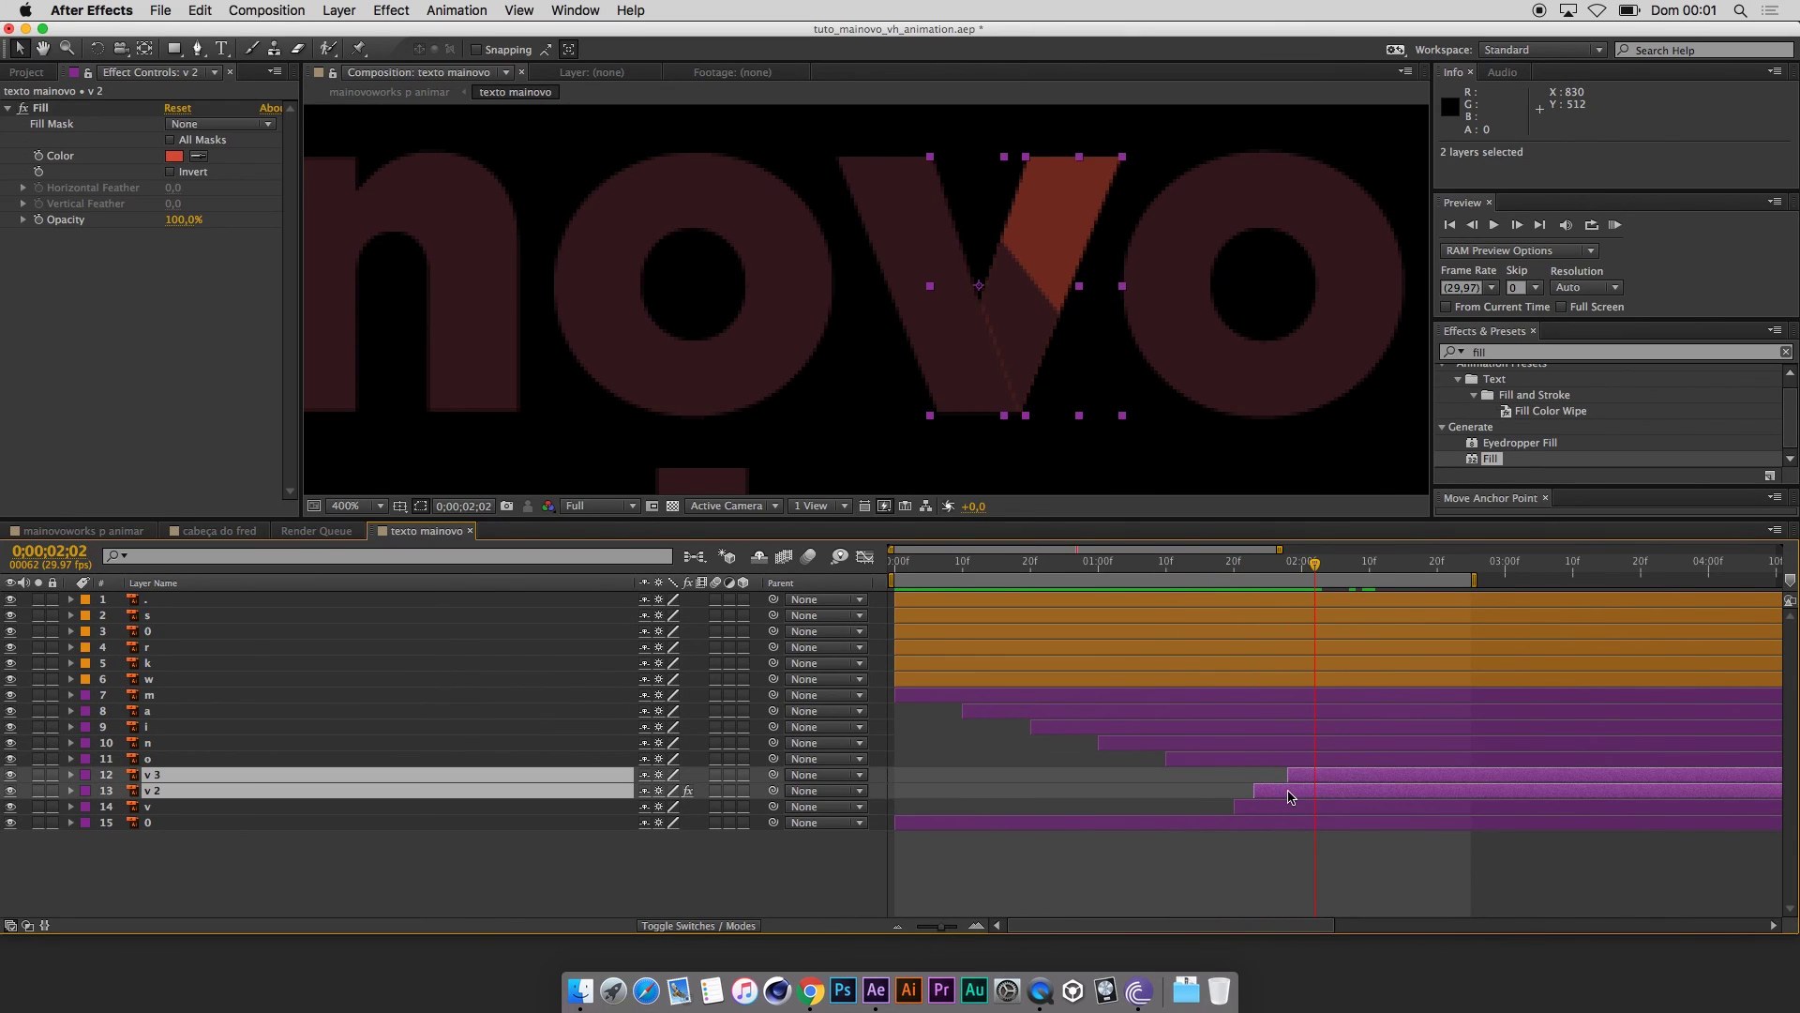
{"action": "left_click_drag", "start_coordinate": [1289, 793], "coordinate": [1314, 795]}
Push v 2's two Fill Opacity keyframes a few frames later.
{"action": "left_click", "coordinate": [1313, 795]}
{"action": "key", "text": "u"}
{"action": "left_click", "coordinate": [1312, 839]}
{"action": "left_click", "coordinate": [1312, 848]}
{"action": "left_click", "coordinate": [1356, 822]}
{"action": "left_click", "coordinate": [1355, 839]}
{"action": "left_click_drag", "start_coordinate": [1316, 839], "coordinate": [1350, 839]}
Preview the animation from 0;00;01;22 and fit the whole frame.
{"action": "left_click", "coordinate": [1247, 563]}
{"action": "key", "text": "KP_0"}
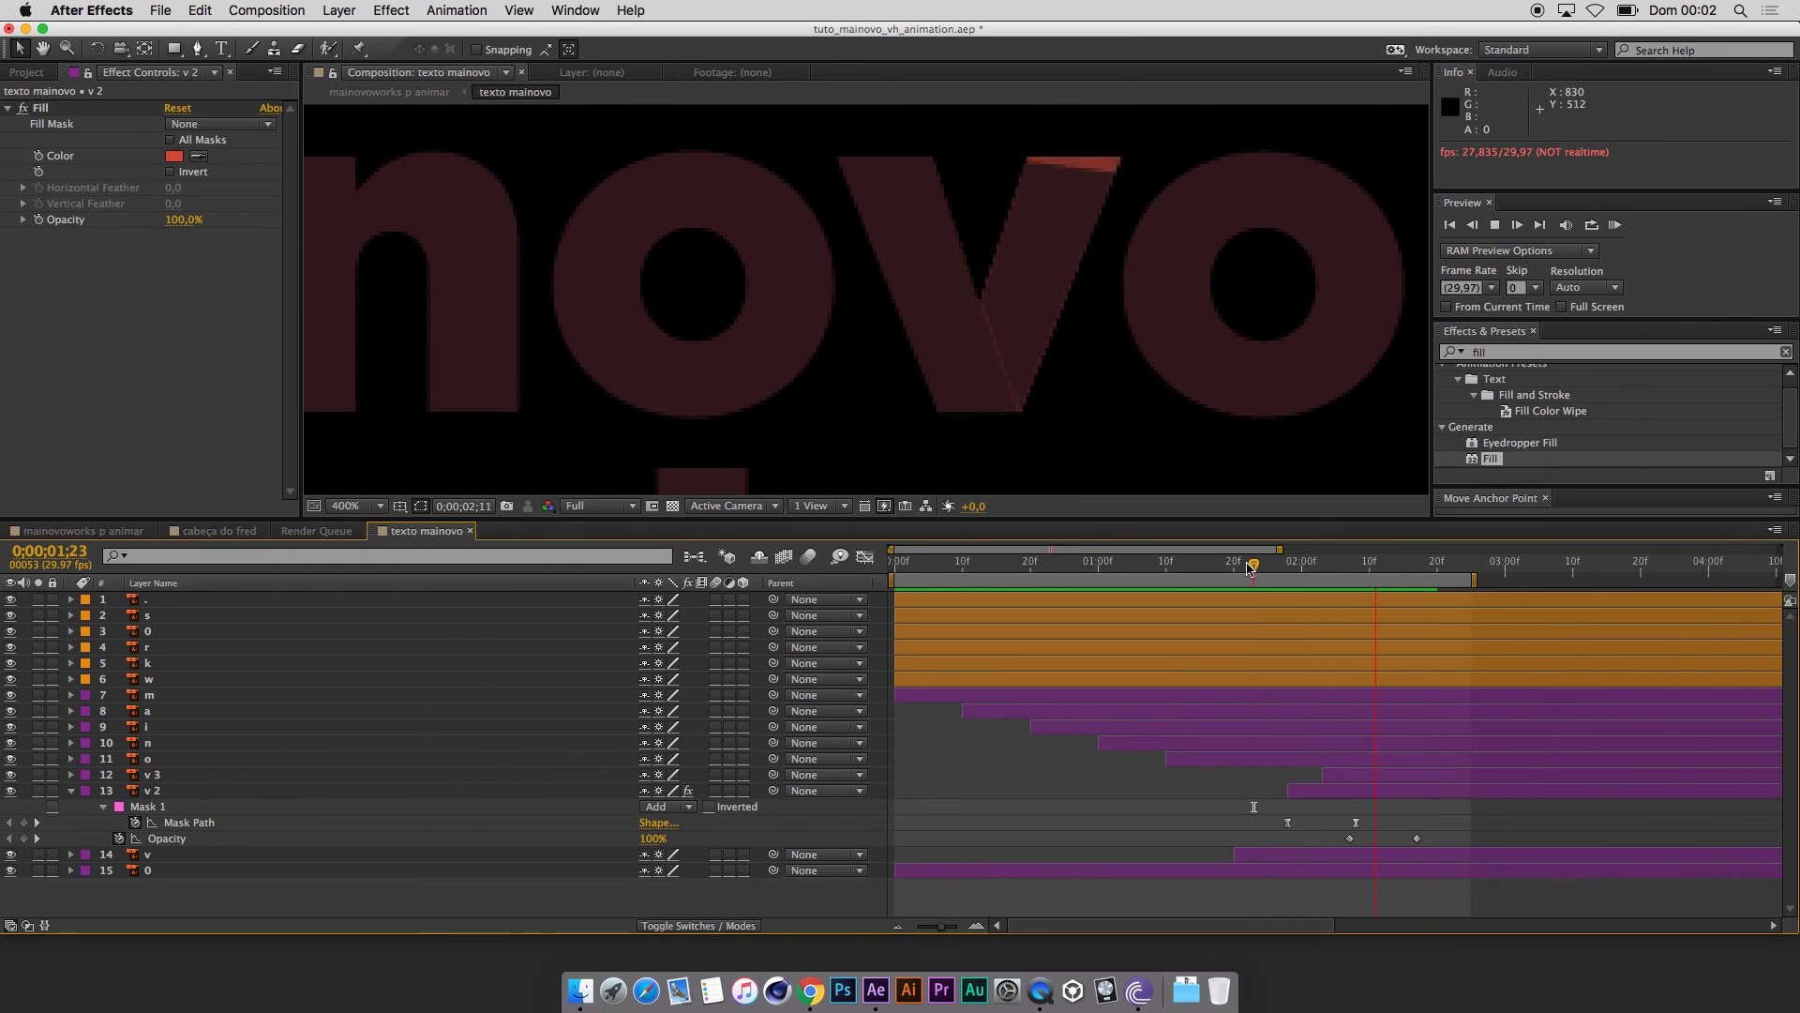
{"action": "key", "text": "shift+slash"}
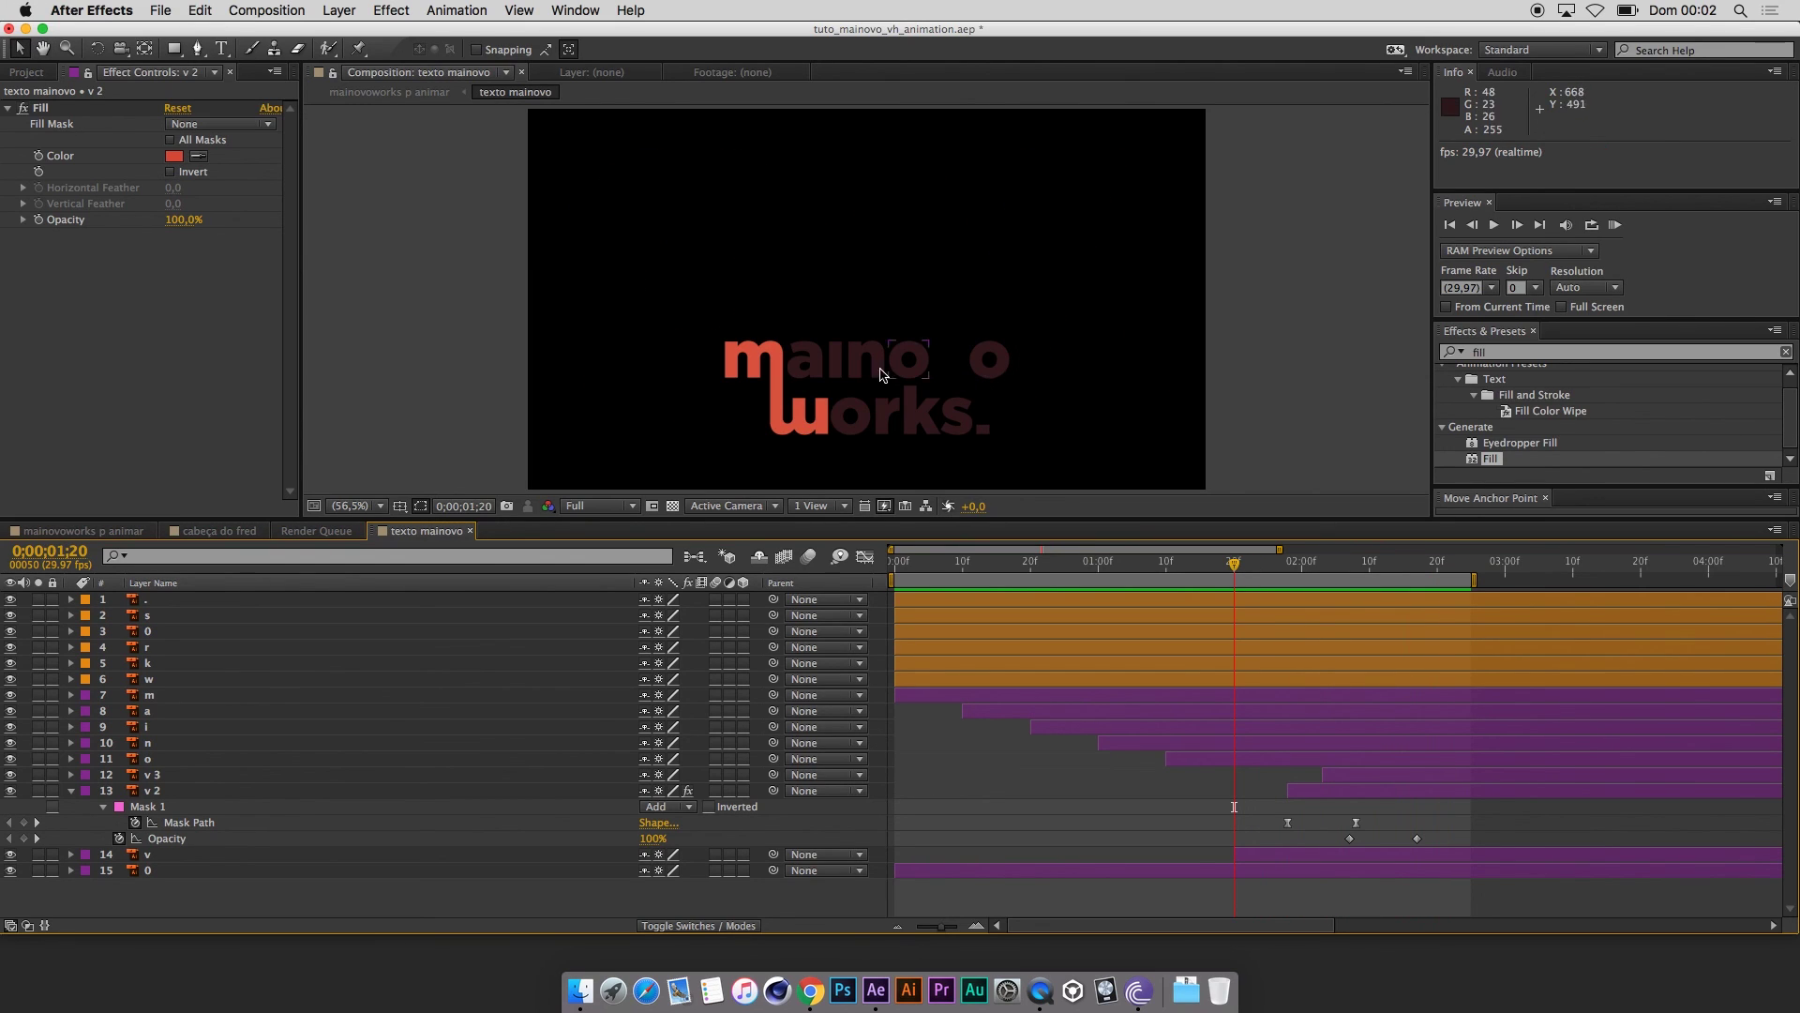
Reveal and select the o layer's two Scale keyframes, then select layer 15 to receive them.
{"action": "left_click", "coordinate": [926, 383]}
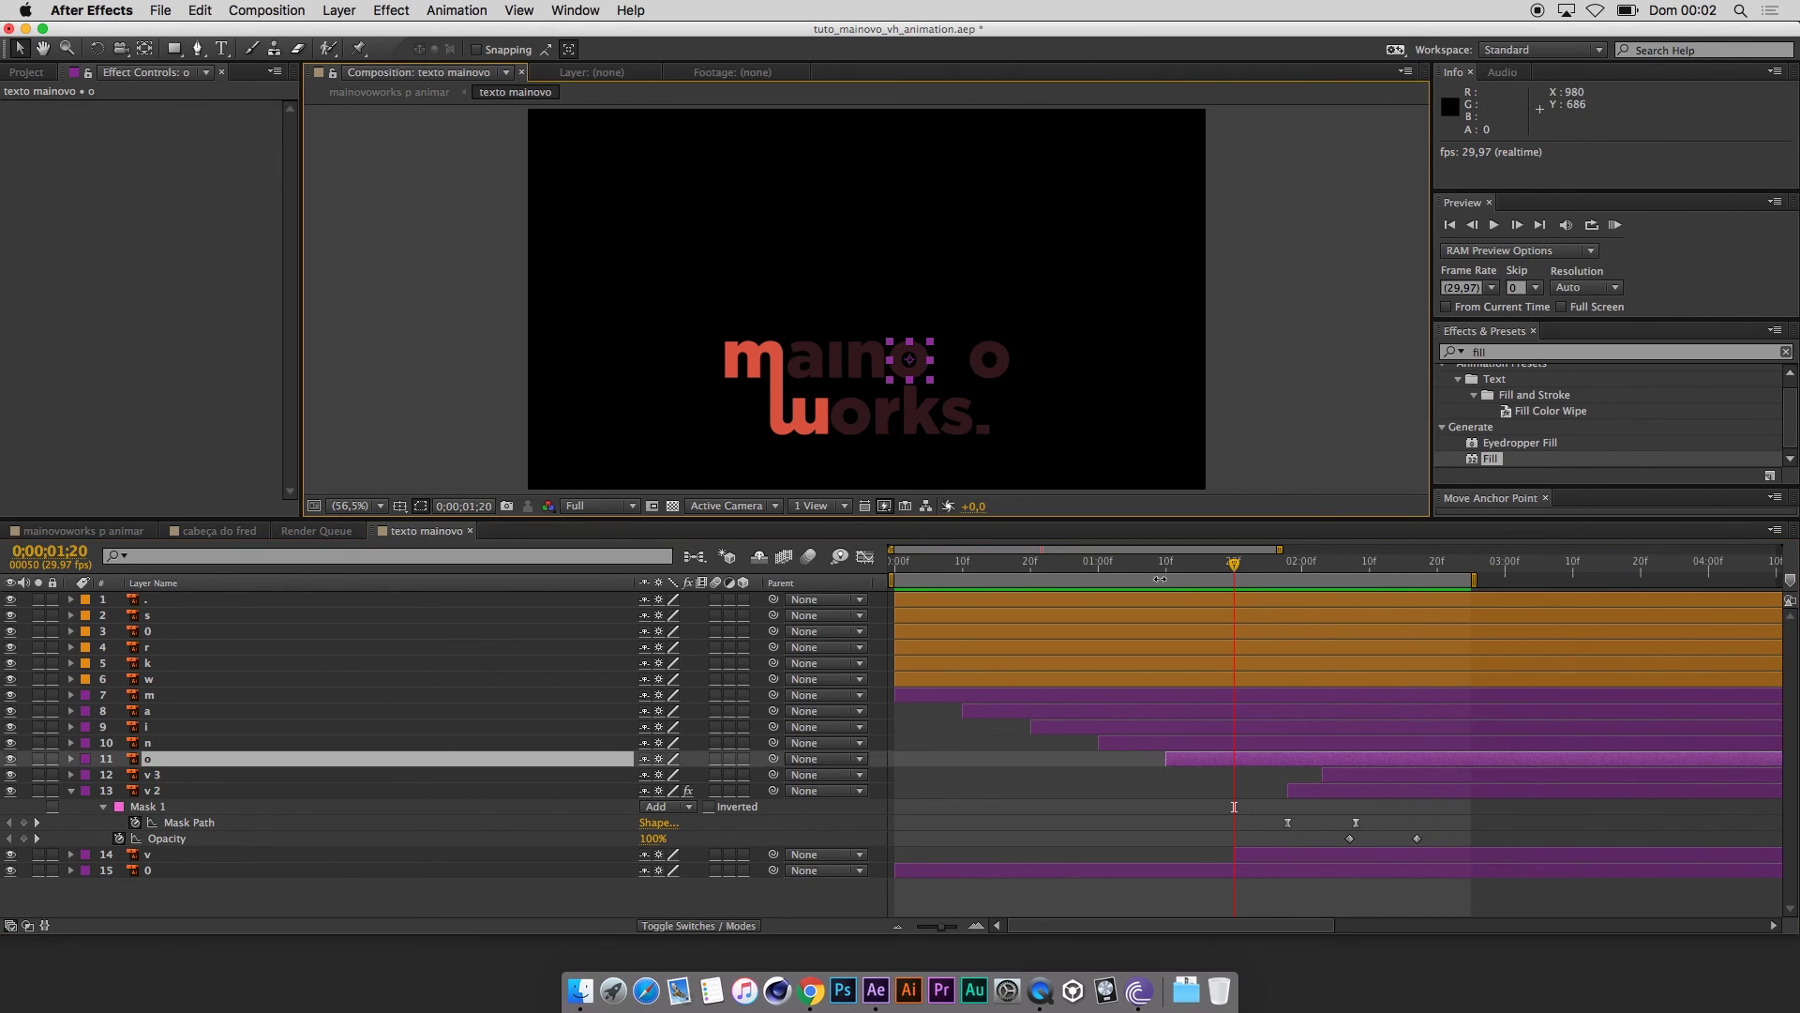
{"action": "key", "text": "s"}
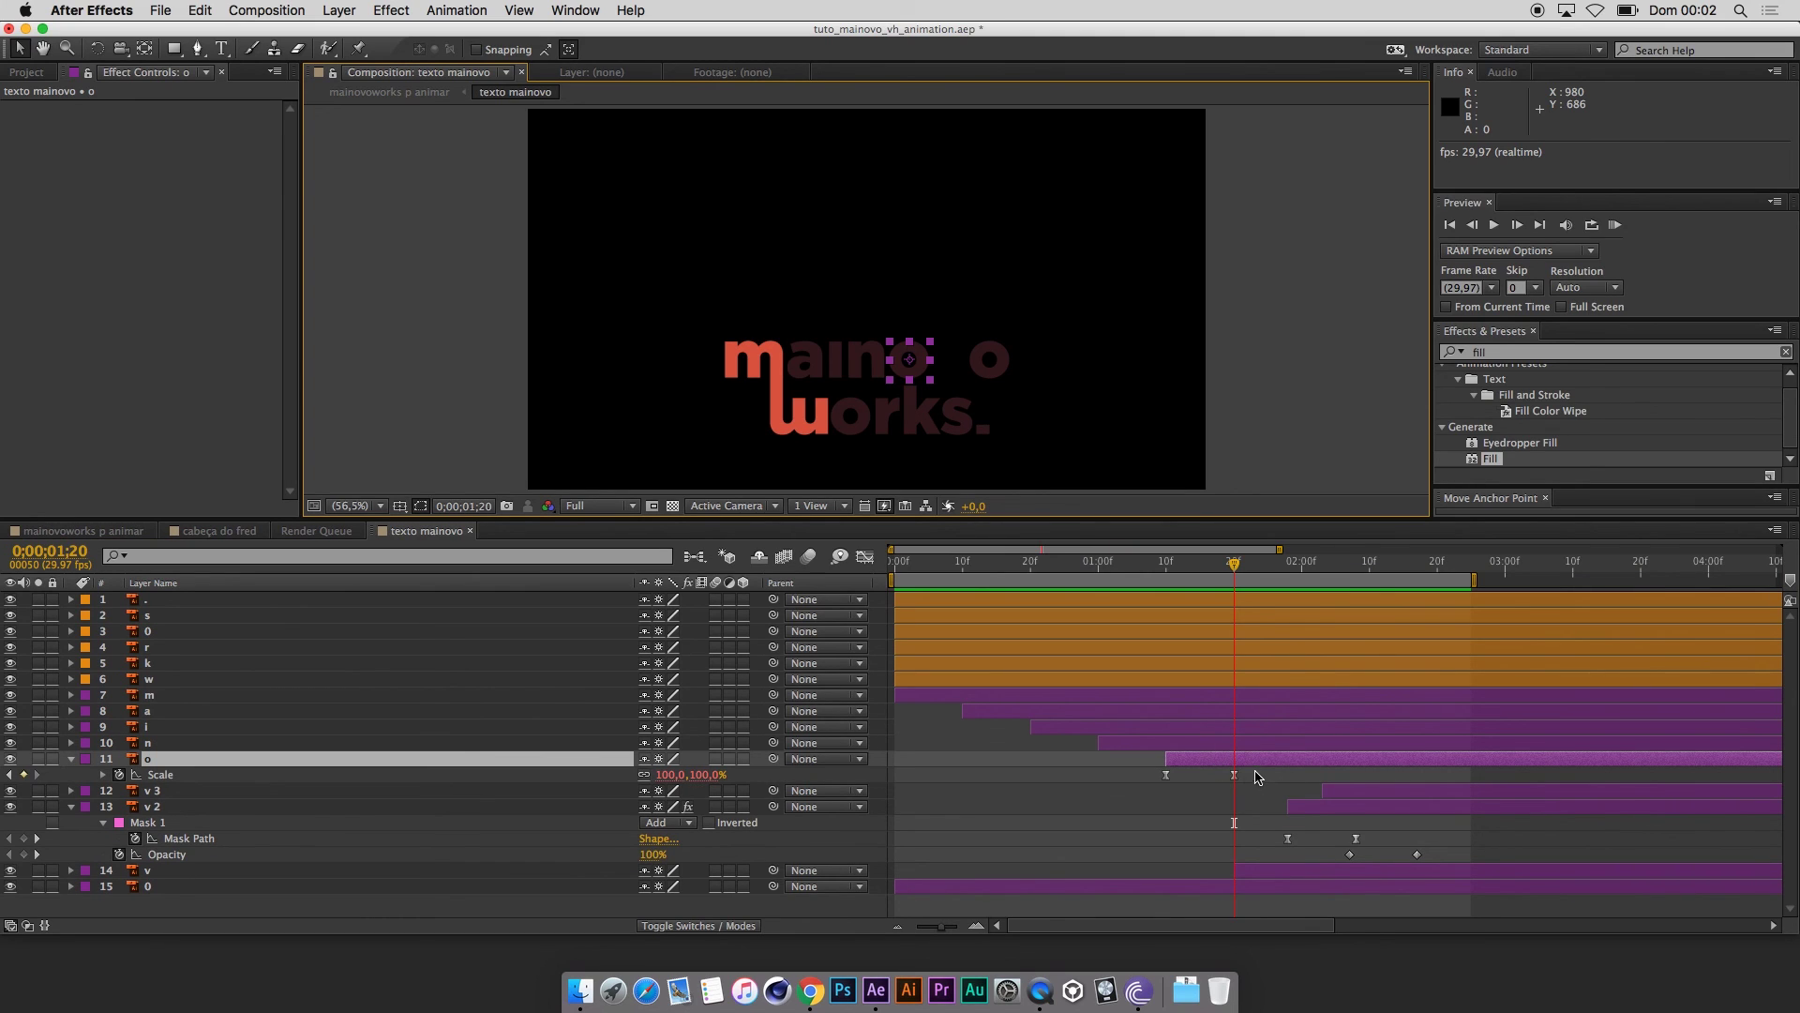
{"action": "left_click_drag", "start_coordinate": [1262, 775], "coordinate": [1130, 783]}
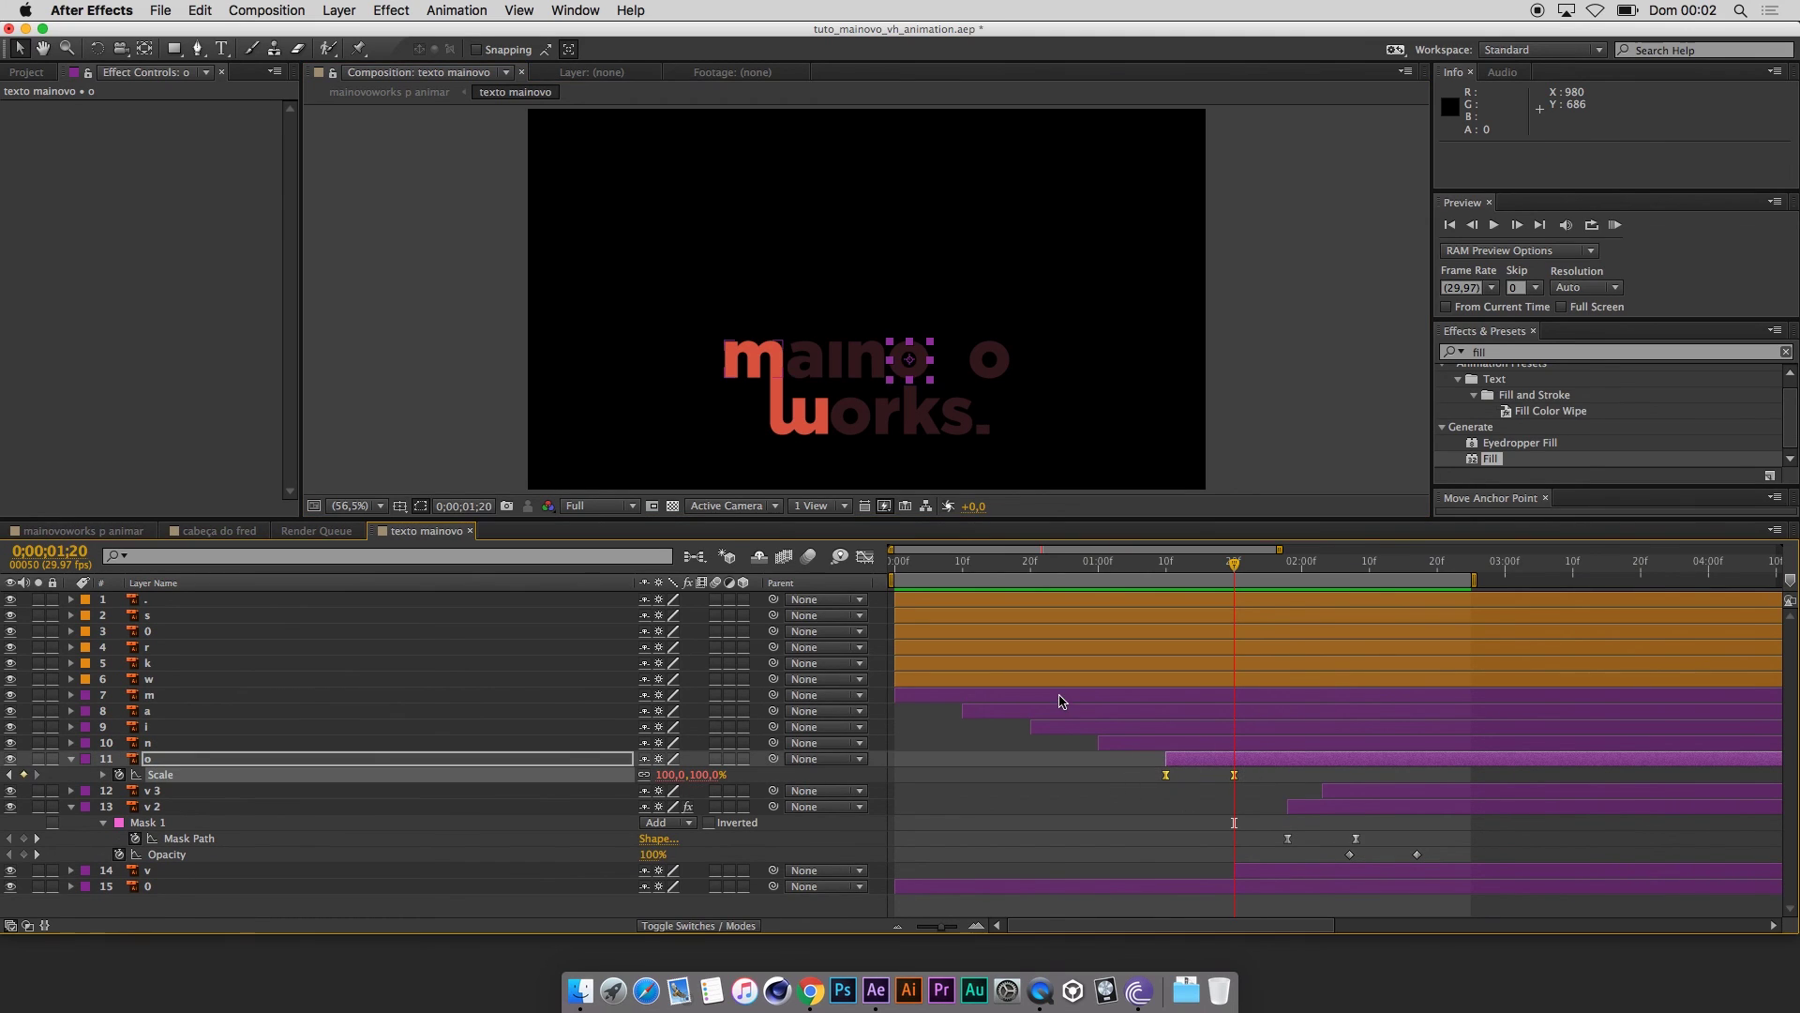
{"action": "left_click", "coordinate": [1316, 870]}
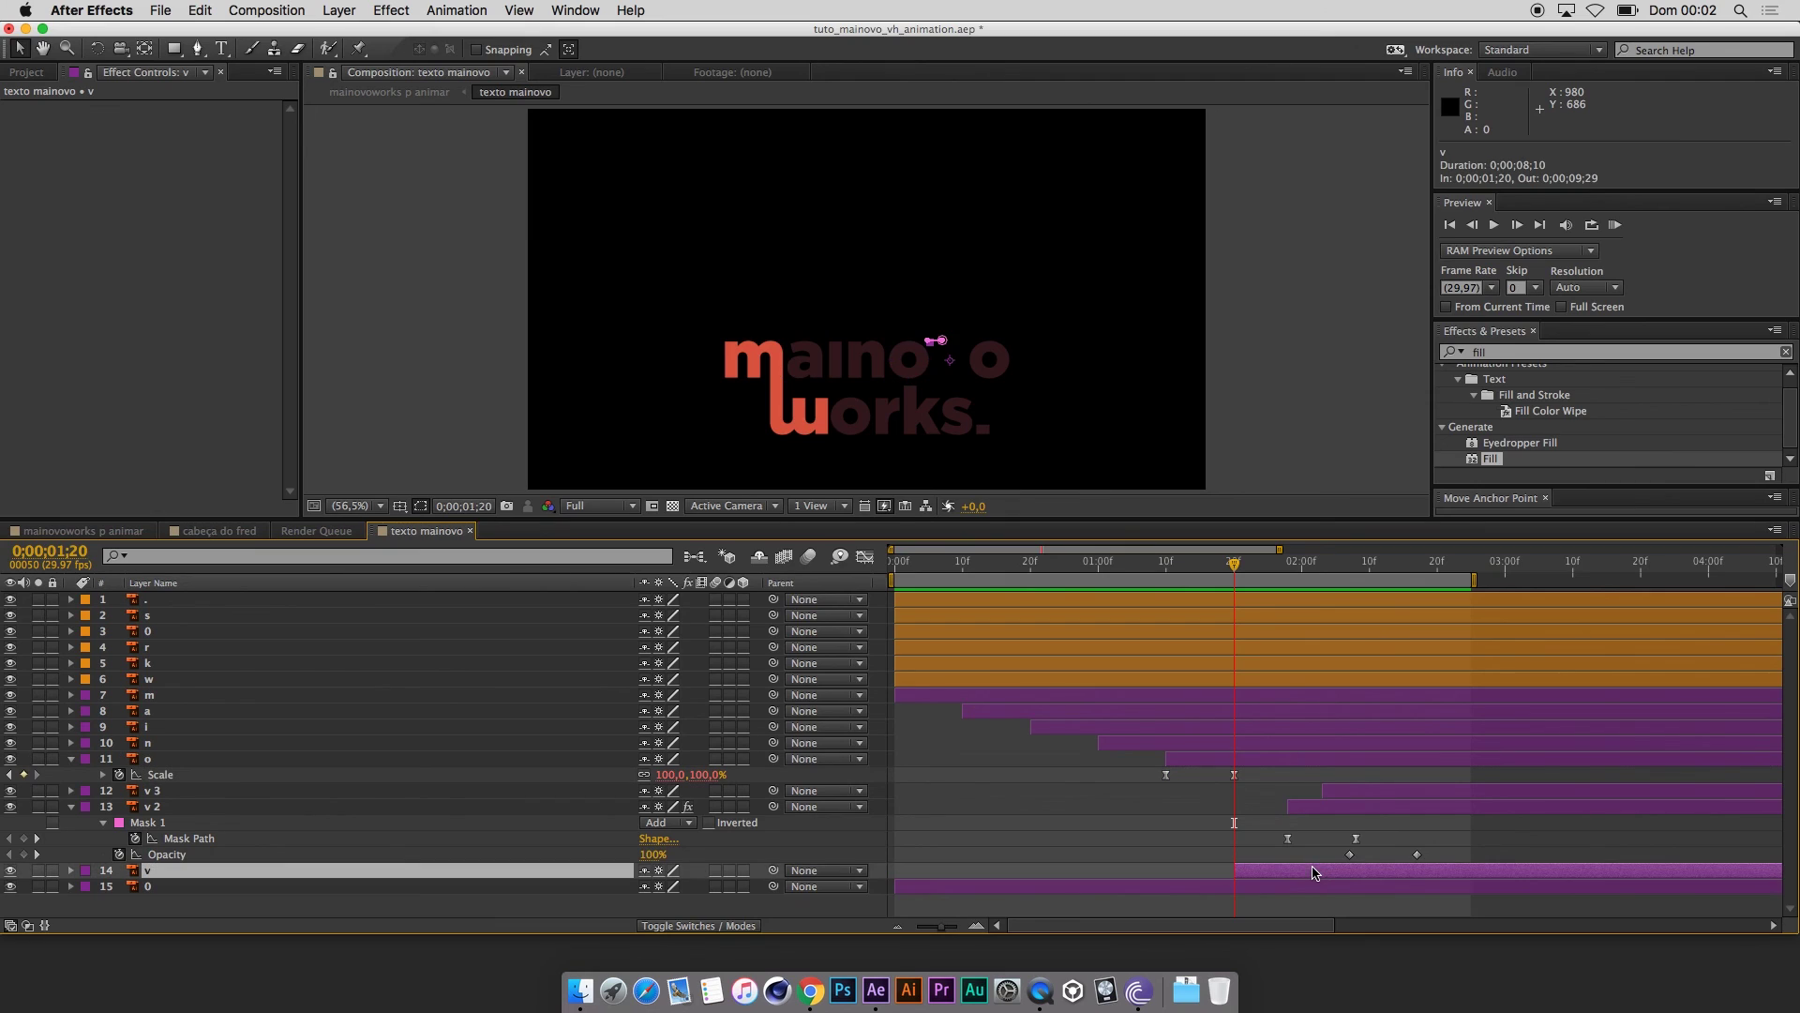
{"action": "left_click", "coordinate": [989, 356]}
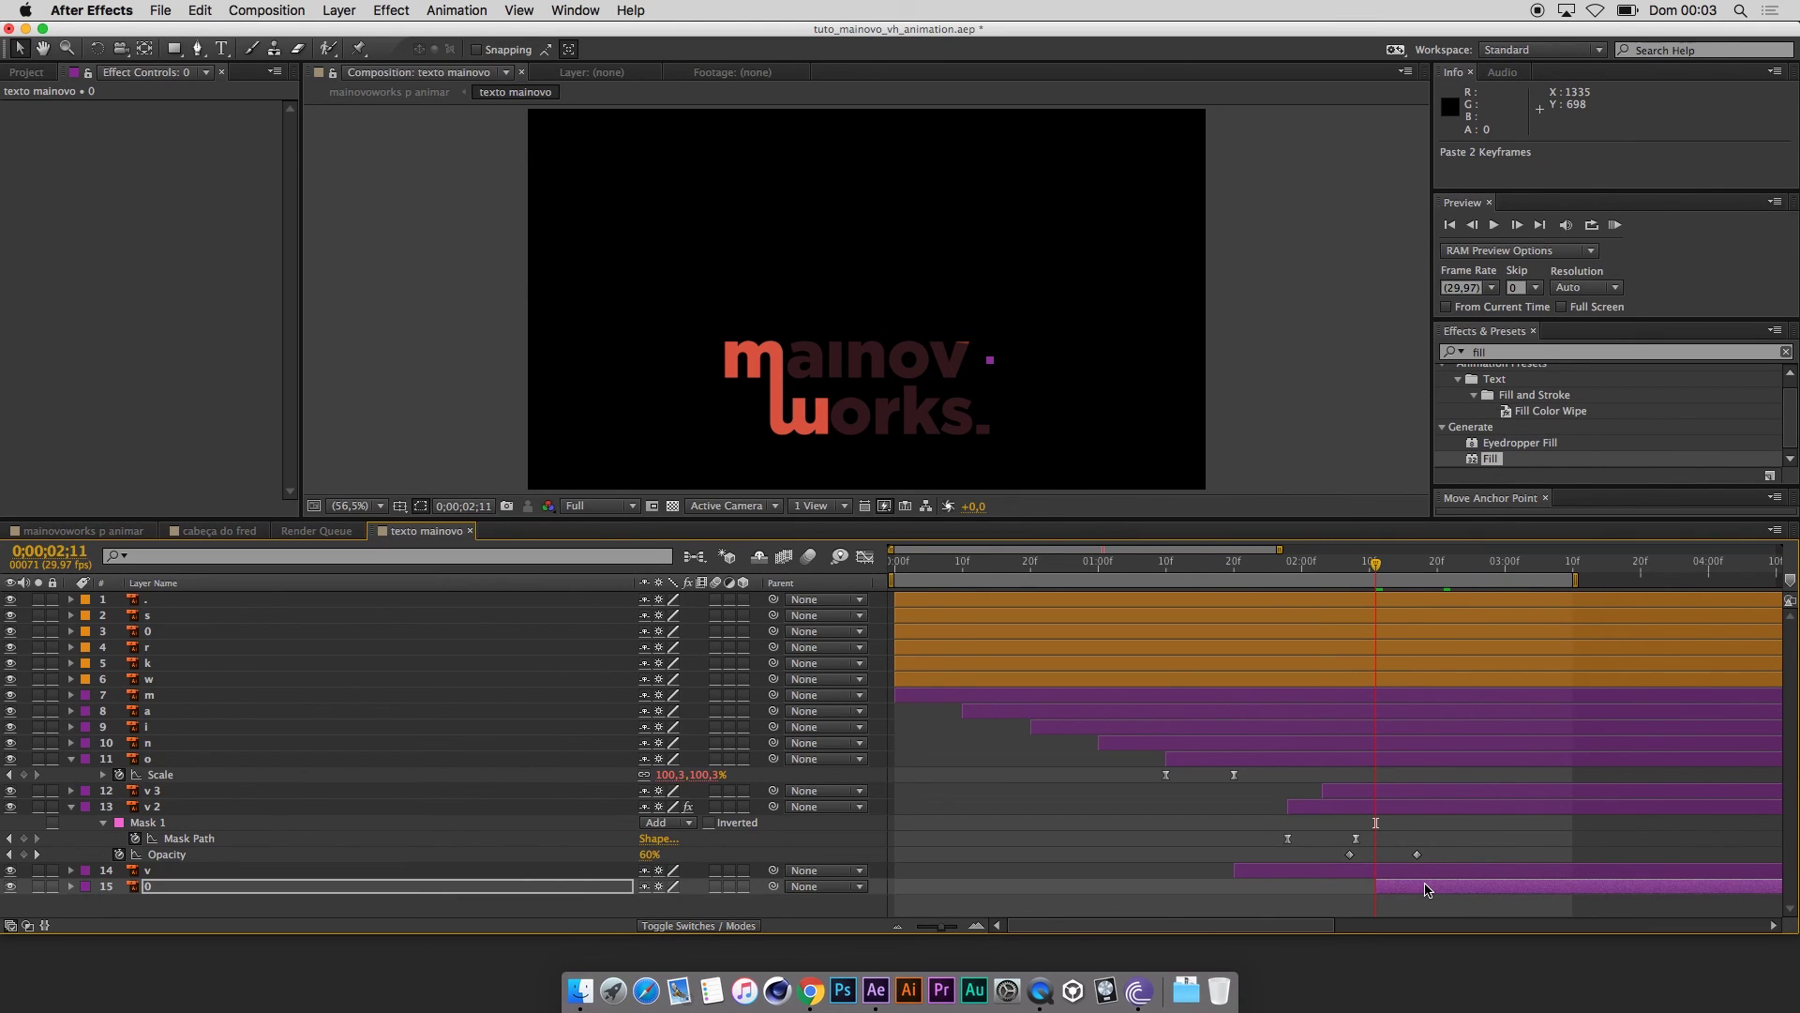
{"action": "left_click", "coordinate": [1614, 226]}
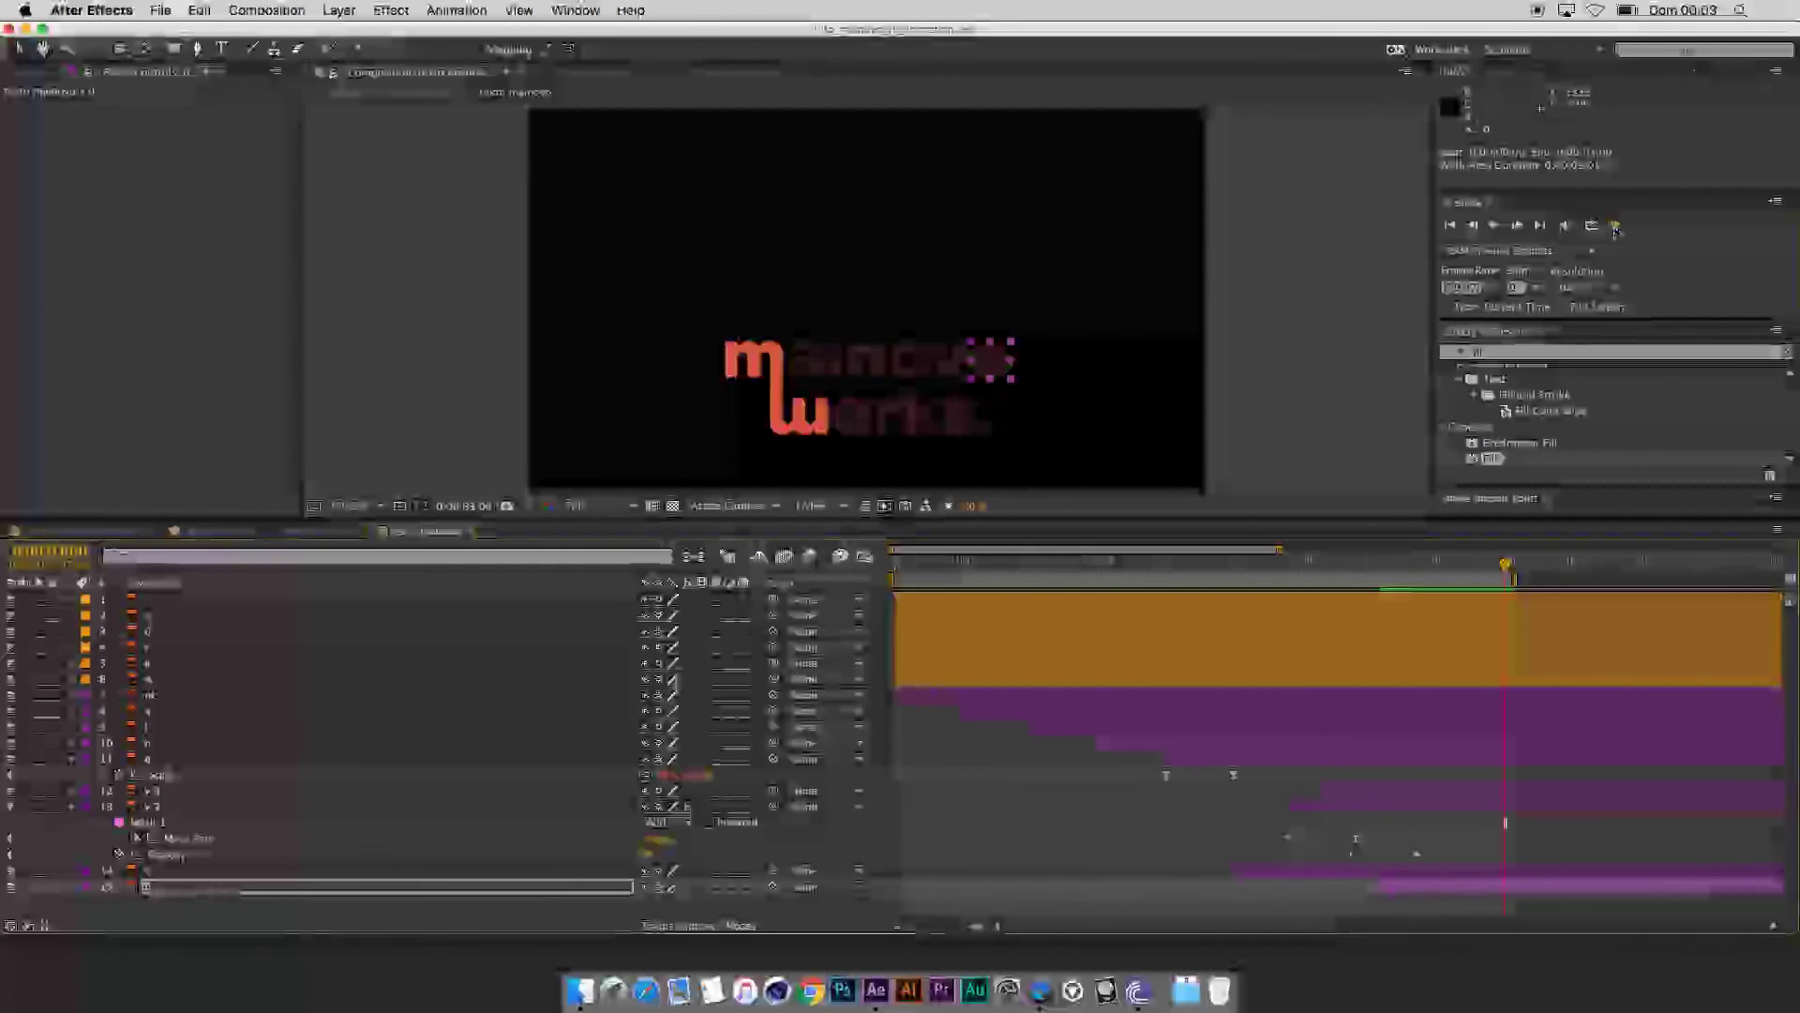
{"action": "left_click", "coordinate": [1615, 229]}
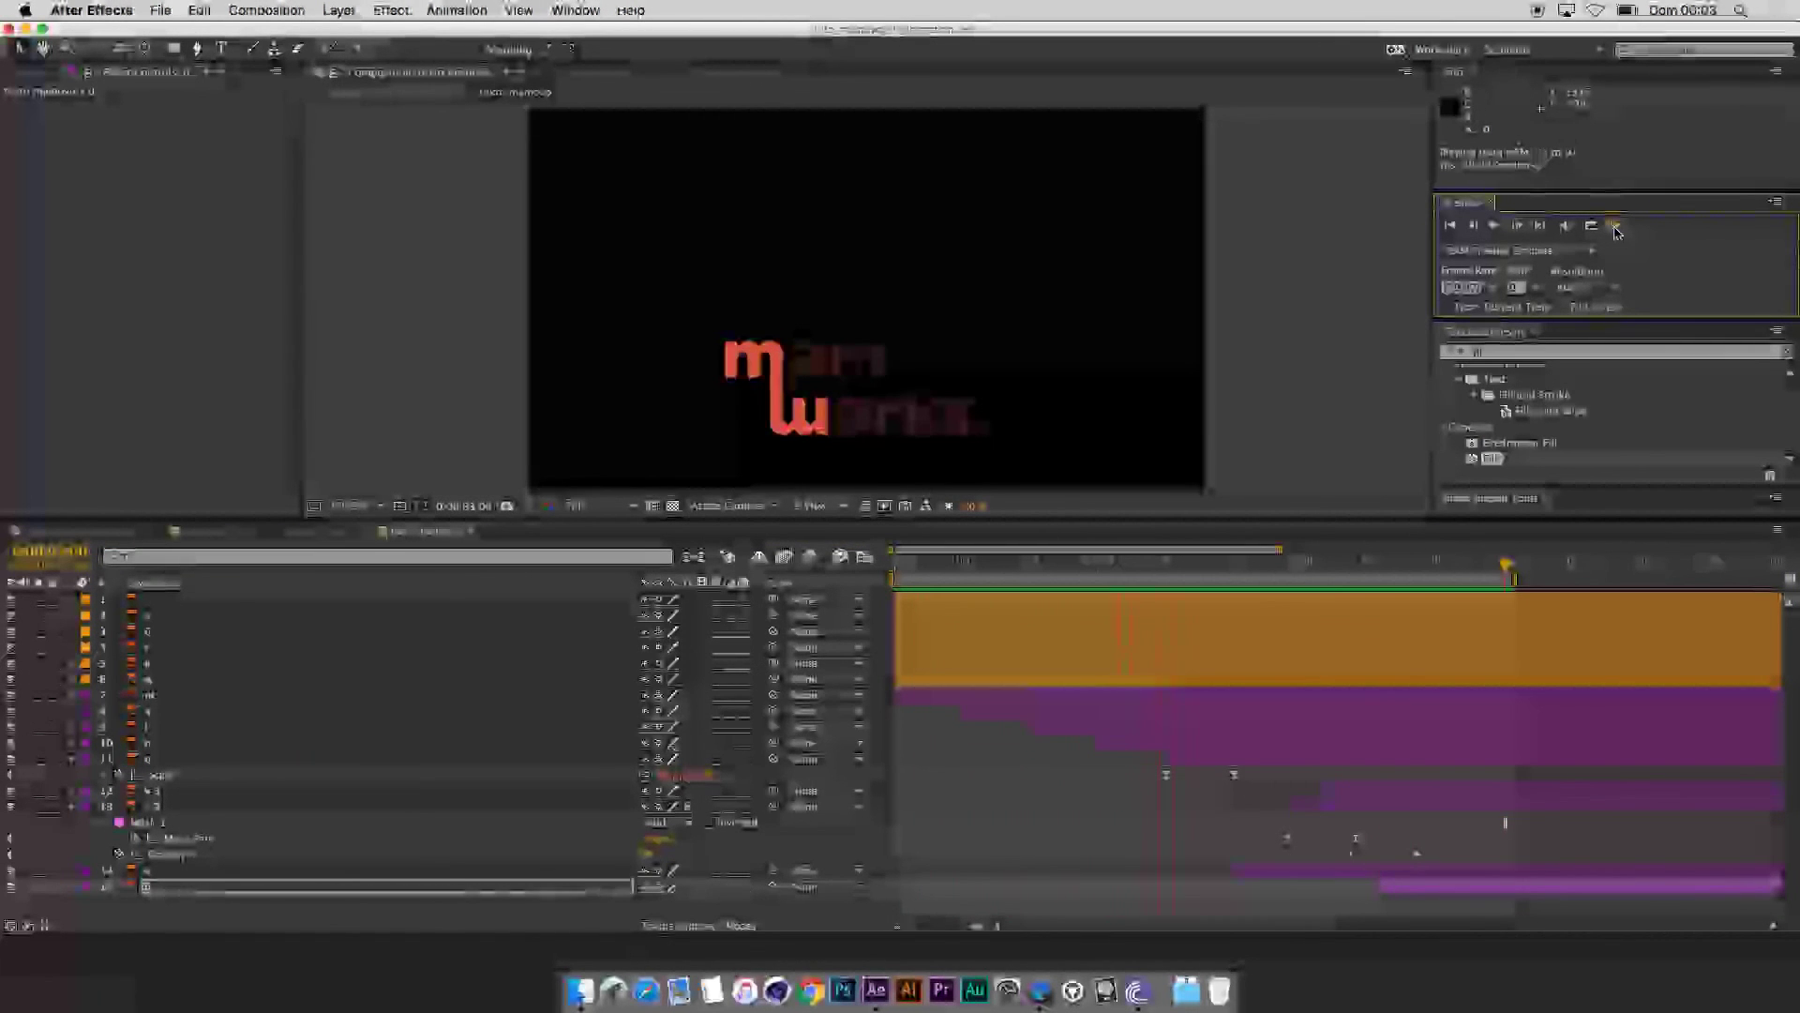